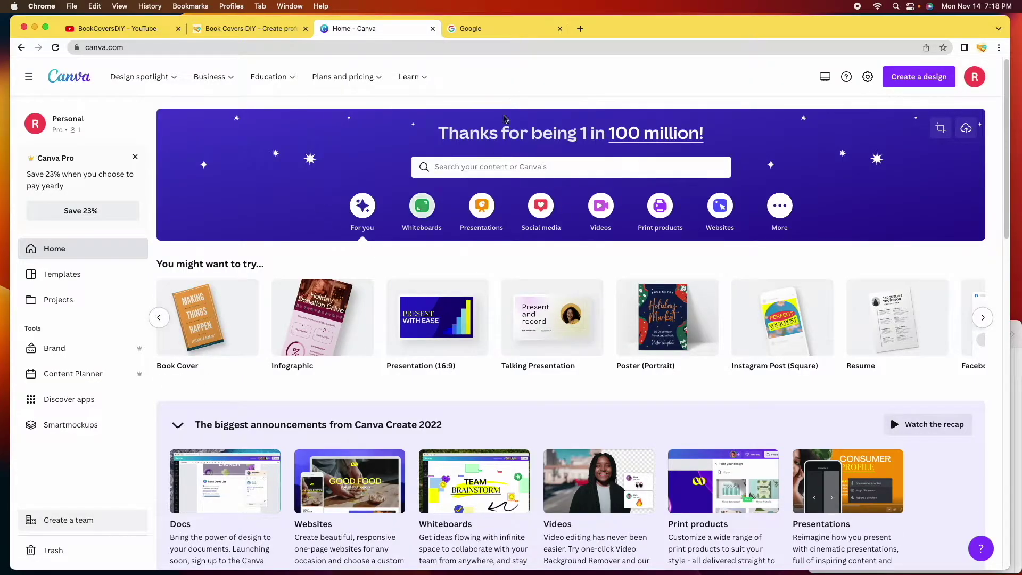
Search Google for 'kdp cover calculator' using the suggestion
click(502, 30)
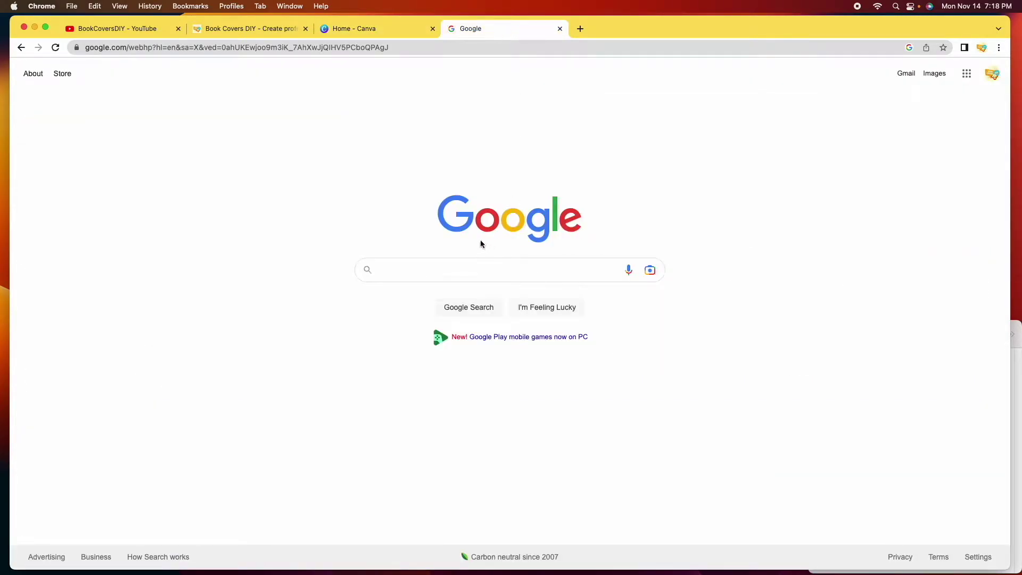
click(441, 265)
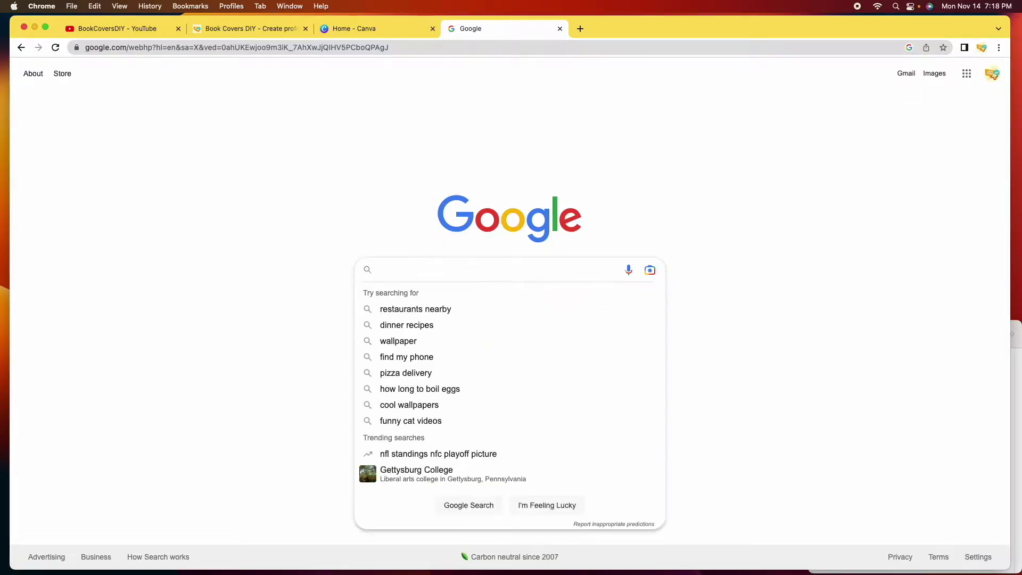
text(kdp c)
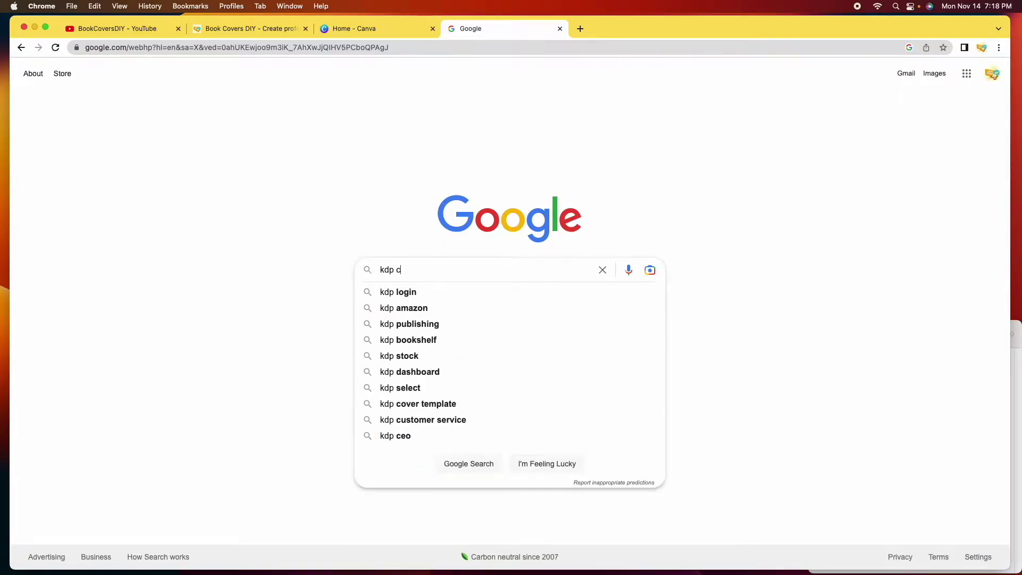
text(over calc)
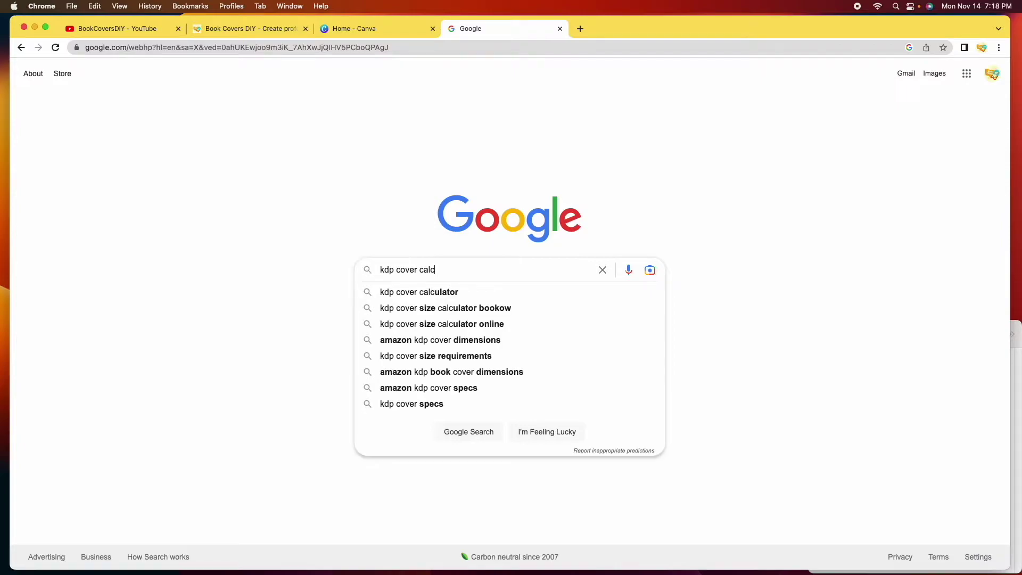
key(Down)
key(Return)
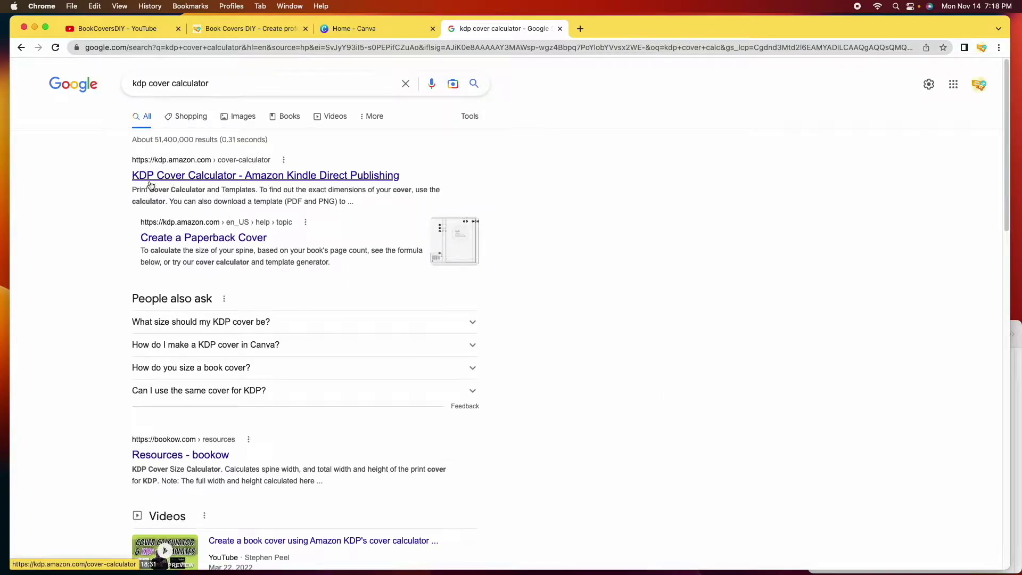
Open Amazon's KDP Cover Calculator page from the search results
click(283, 178)
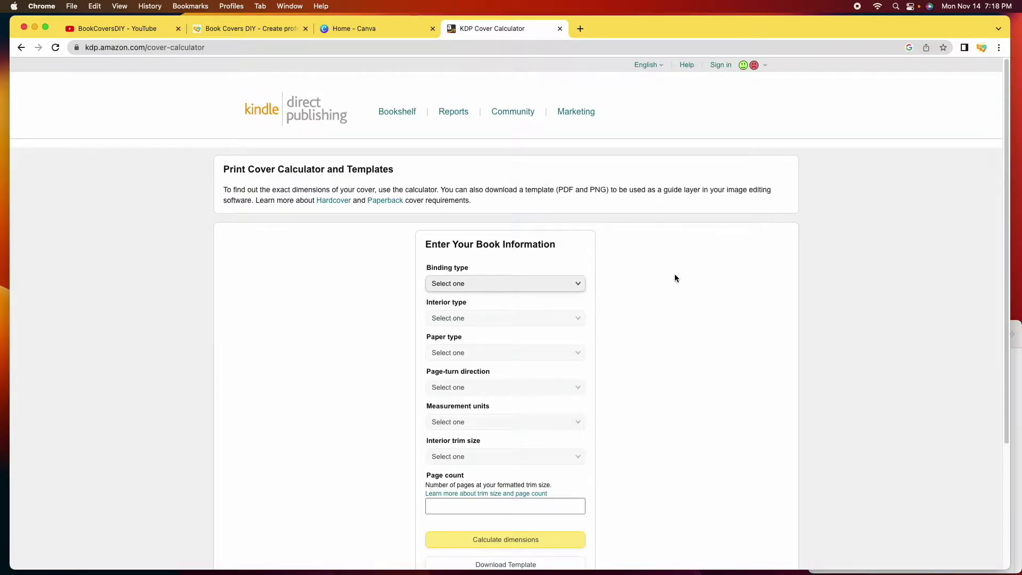
scroll(704, 293, down, 2)
scroll(704, 294, down, 2)
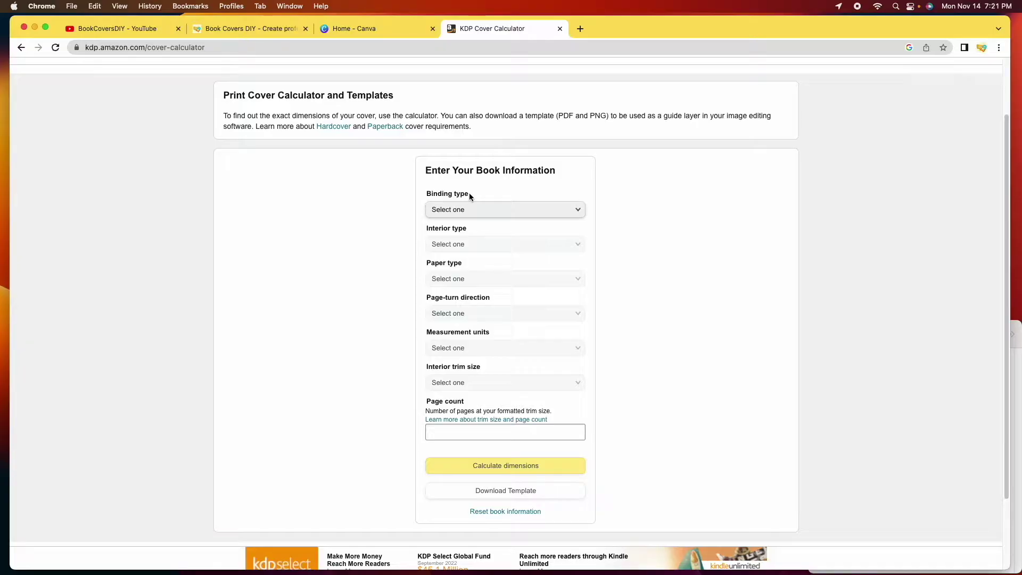
Set binding to Paperback, interior to Black & white, and paper to White paper
click(580, 213)
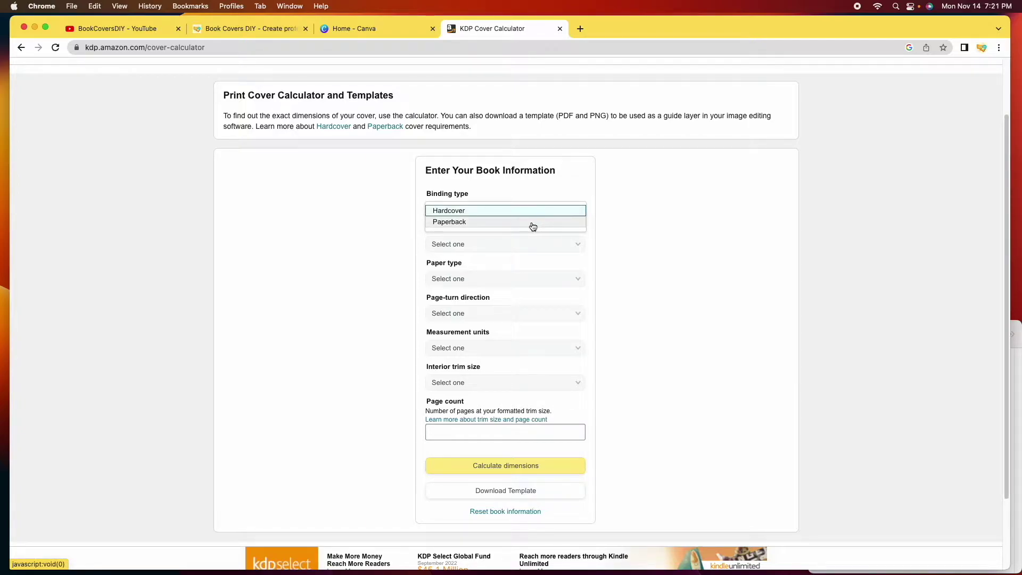
click(533, 223)
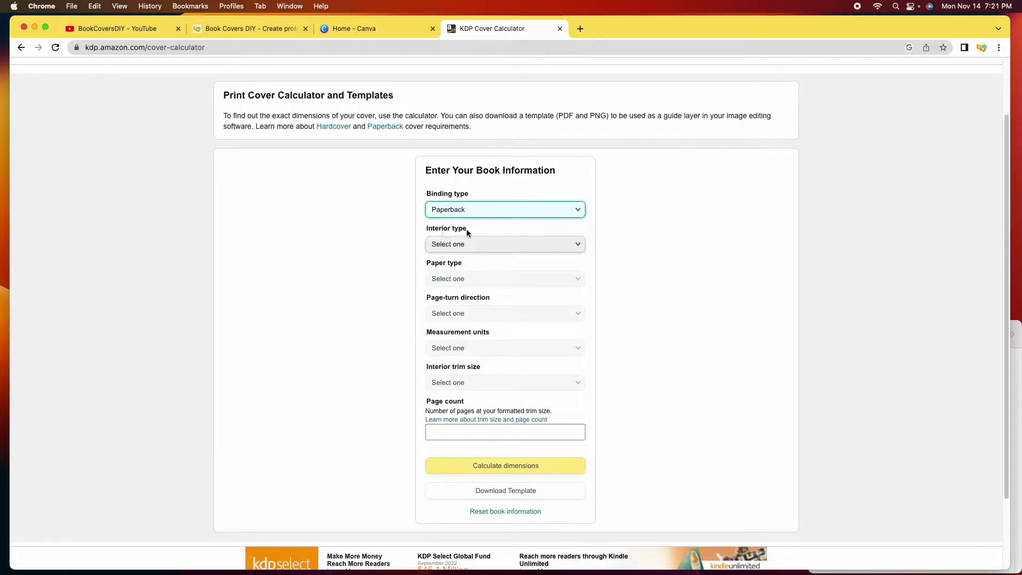
click(571, 246)
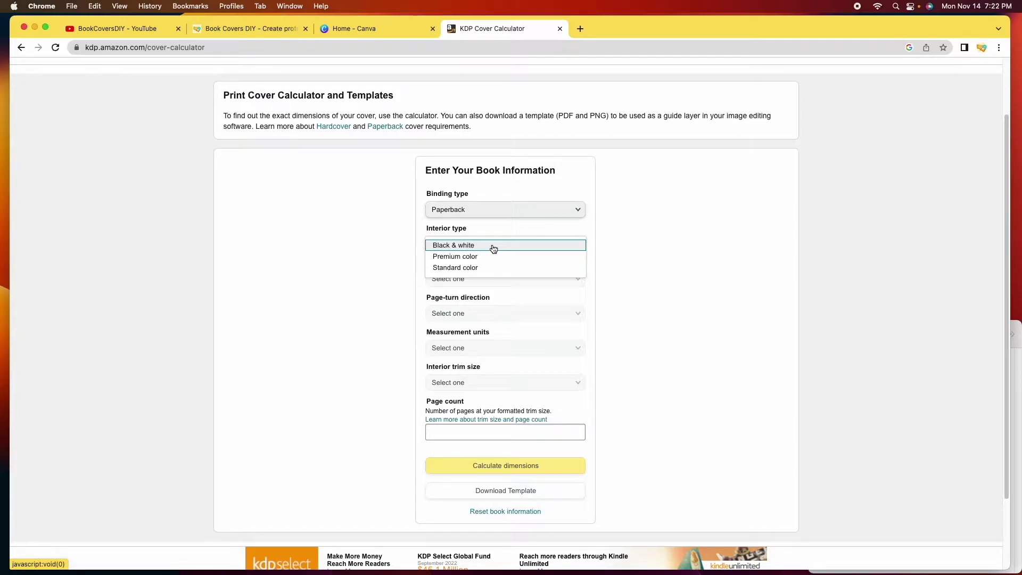
click(493, 246)
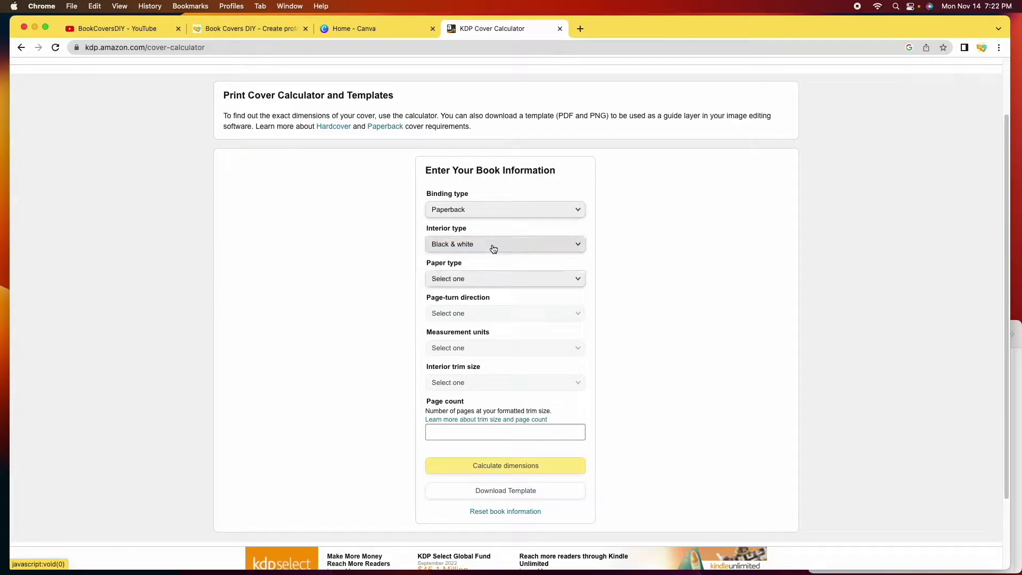
click(575, 279)
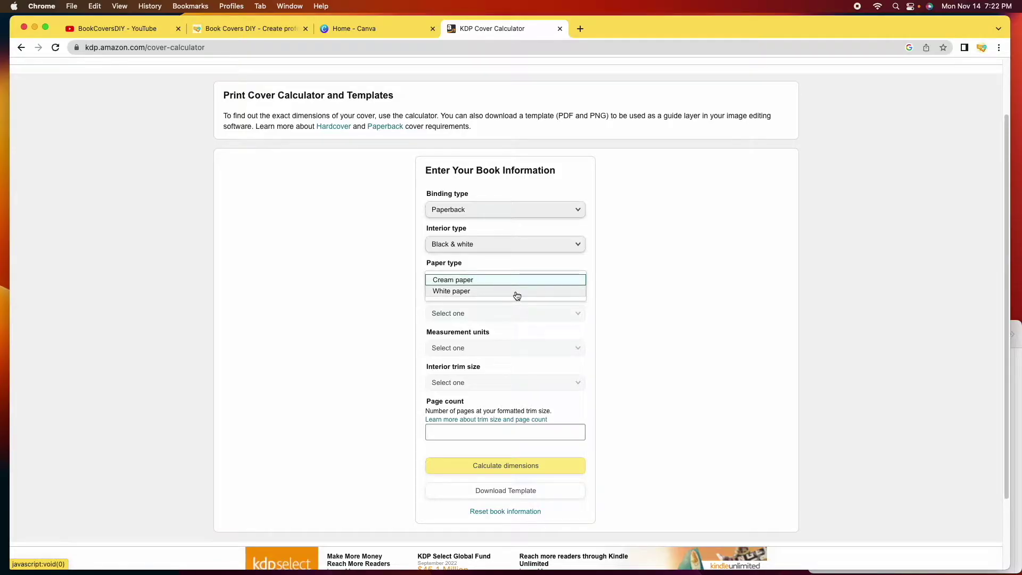
click(512, 294)
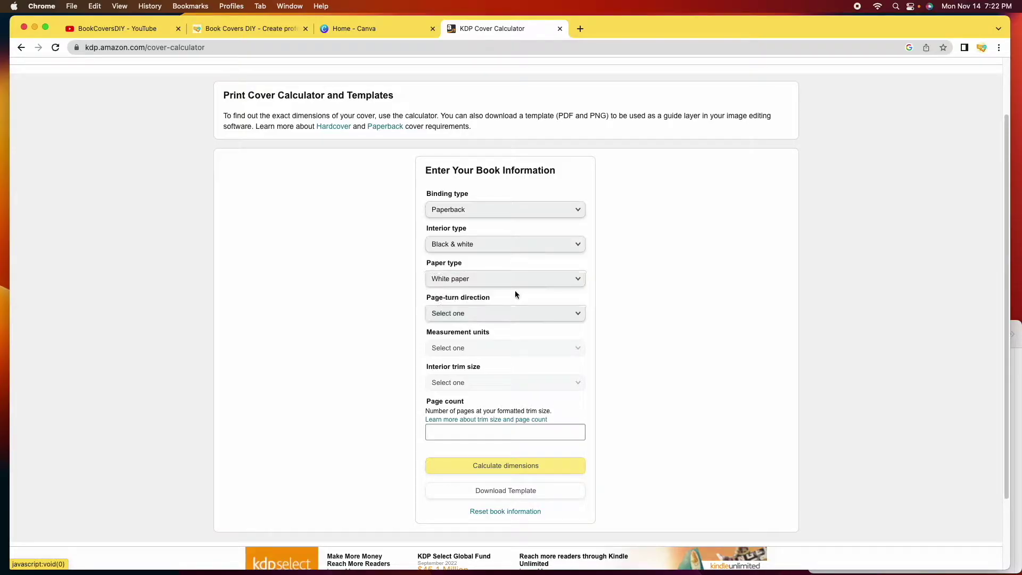
click(577, 316)
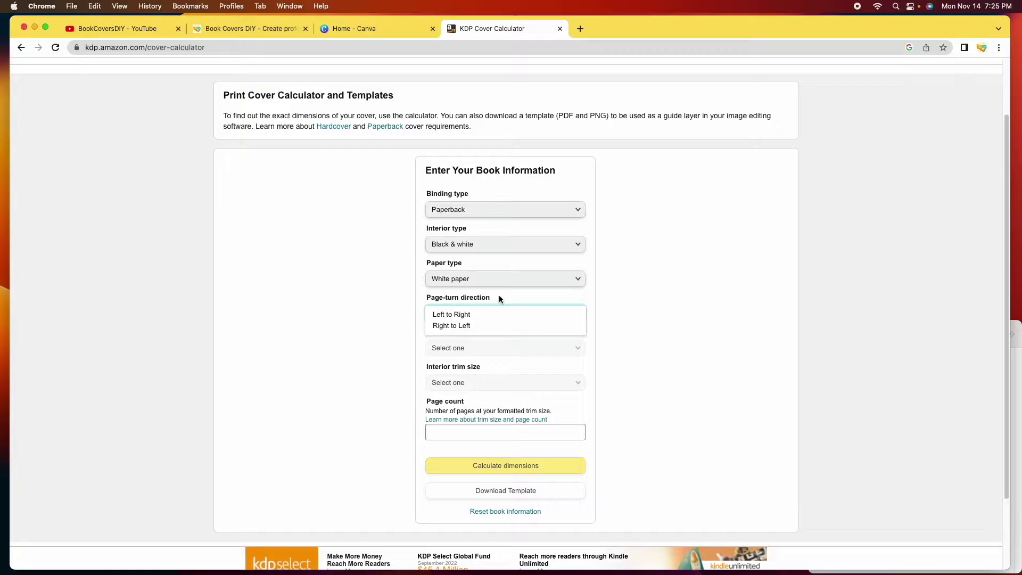
Choose Left to Right page turning, Inches as units, and a 6 x 9 in trim size
click(469, 315)
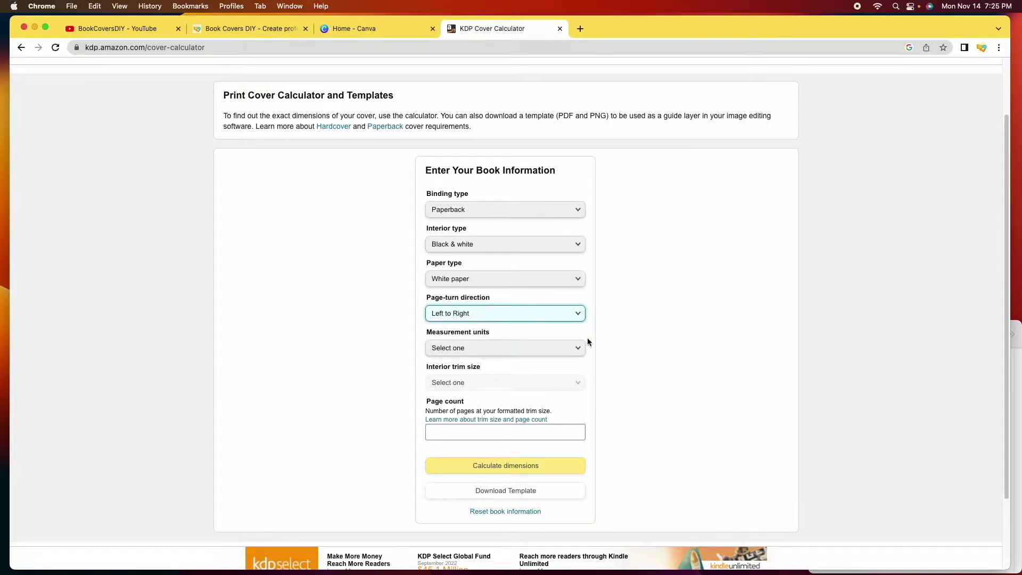
scroll(587, 338, down, 1)
click(578, 317)
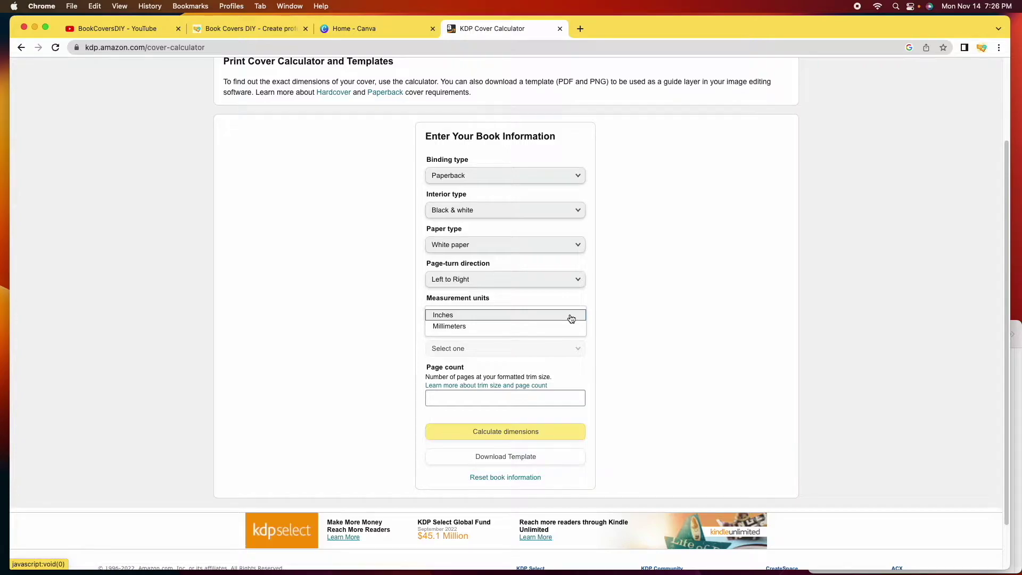
click(569, 316)
click(578, 350)
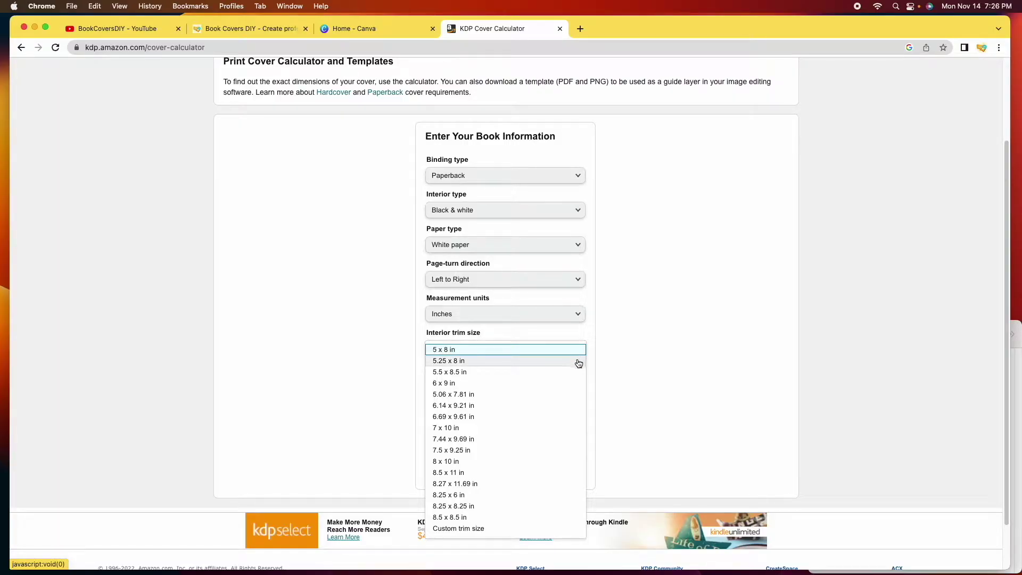
scroll(568, 379, down, 1)
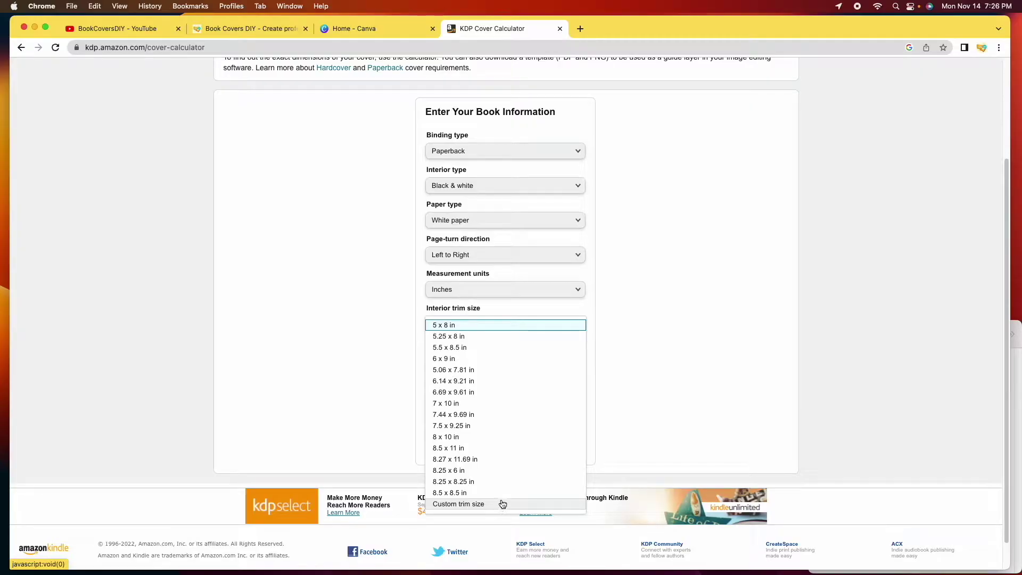
click(518, 360)
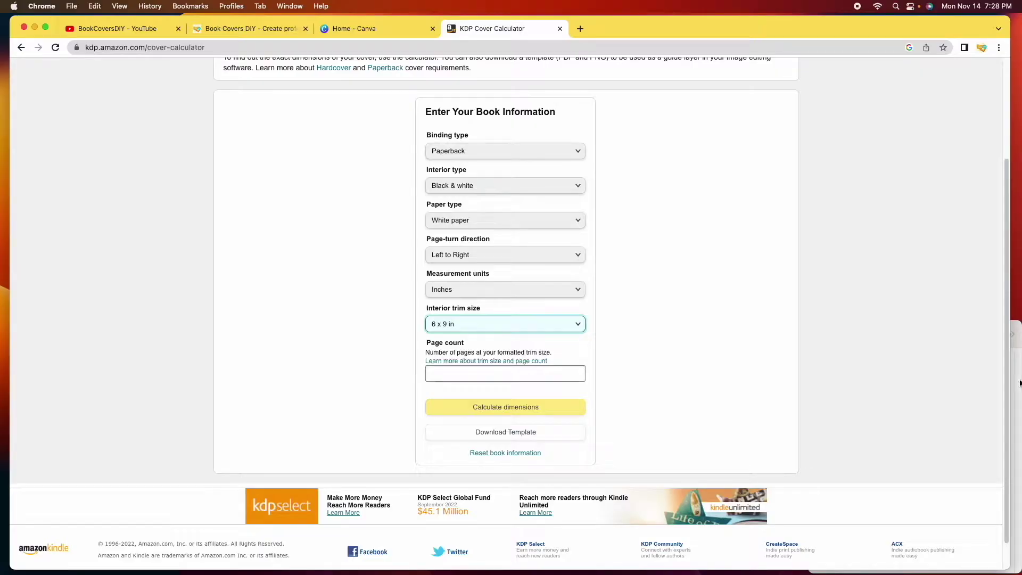
Check the novel page-count notes and enter 307 as the page count
click(1015, 334)
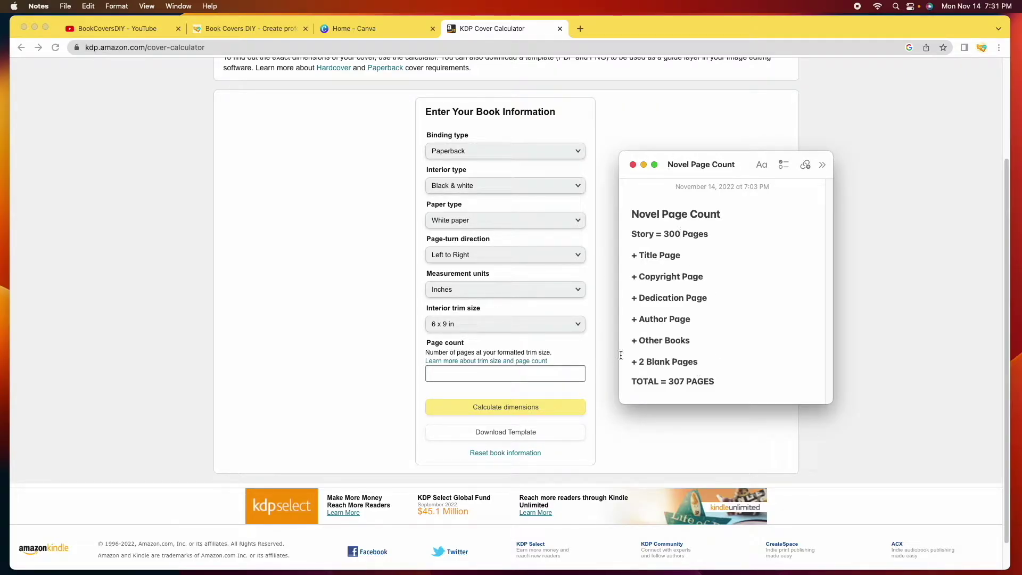
click(486, 373)
click(484, 373)
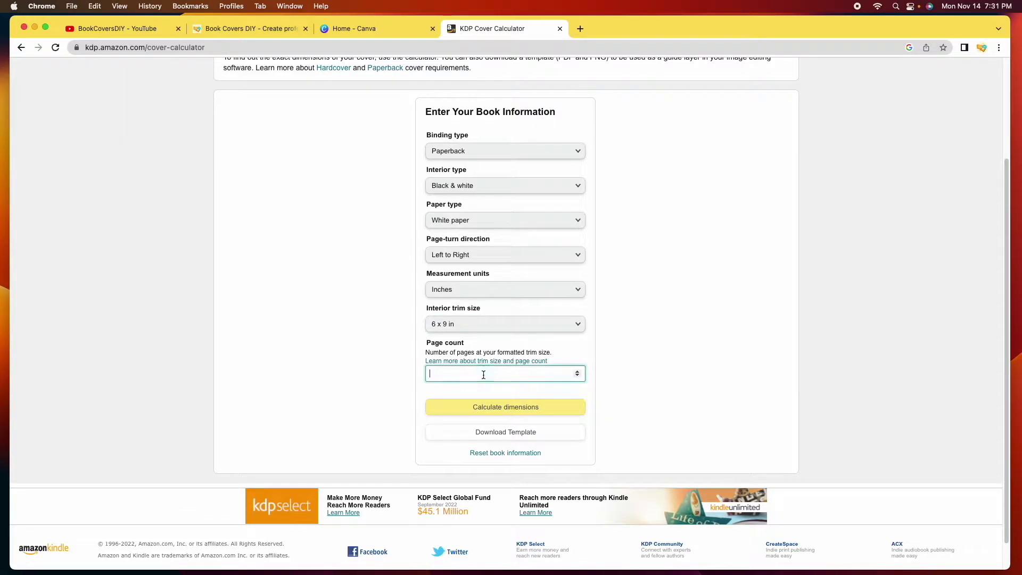
text(307)
Calculate the 12.941 x 9.25 in cover with 0.691 in spine and download the template
click(508, 407)
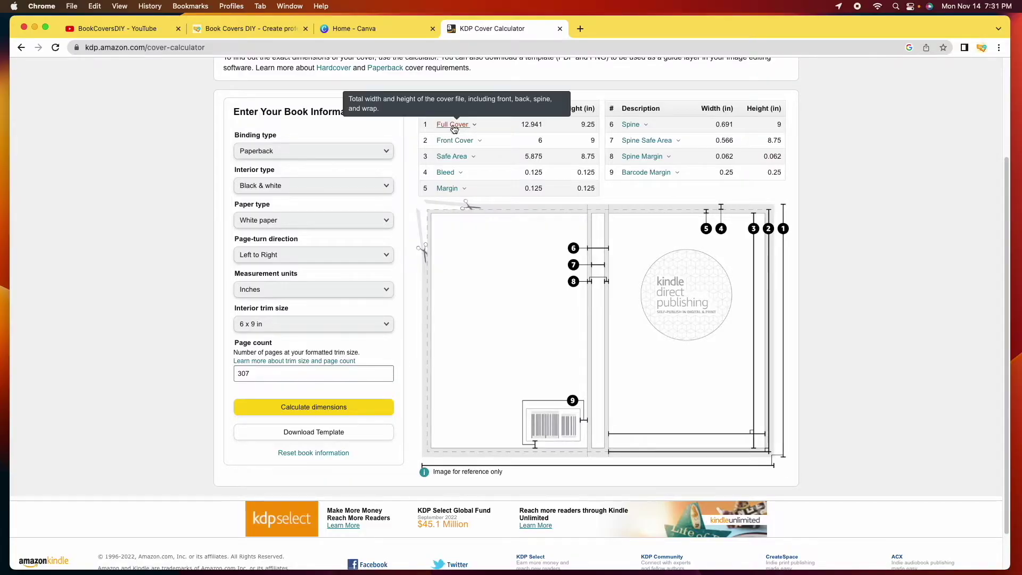
mouse_move(465, 129)
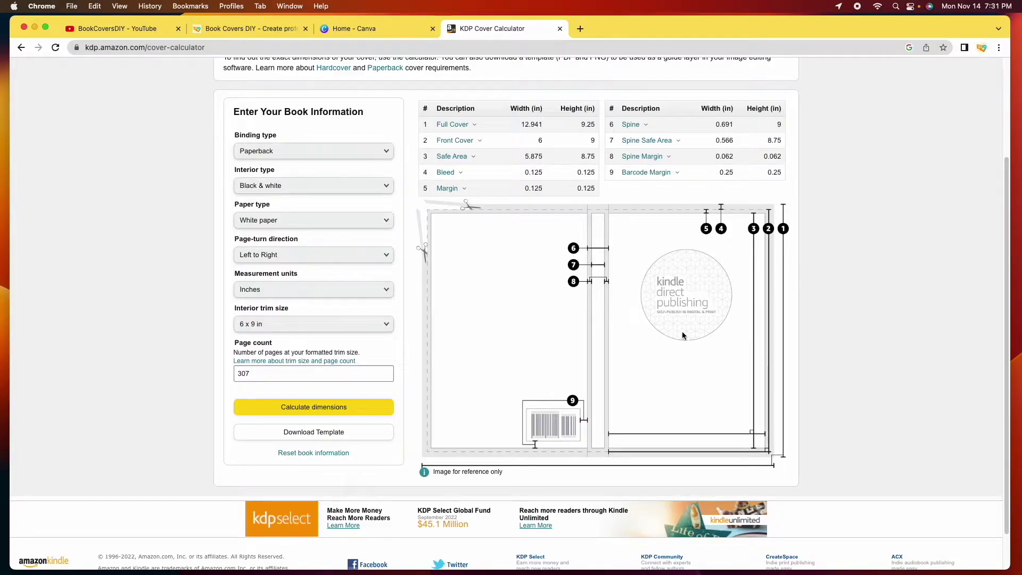
mouse_move(529, 153)
mouse_move(670, 155)
click(311, 434)
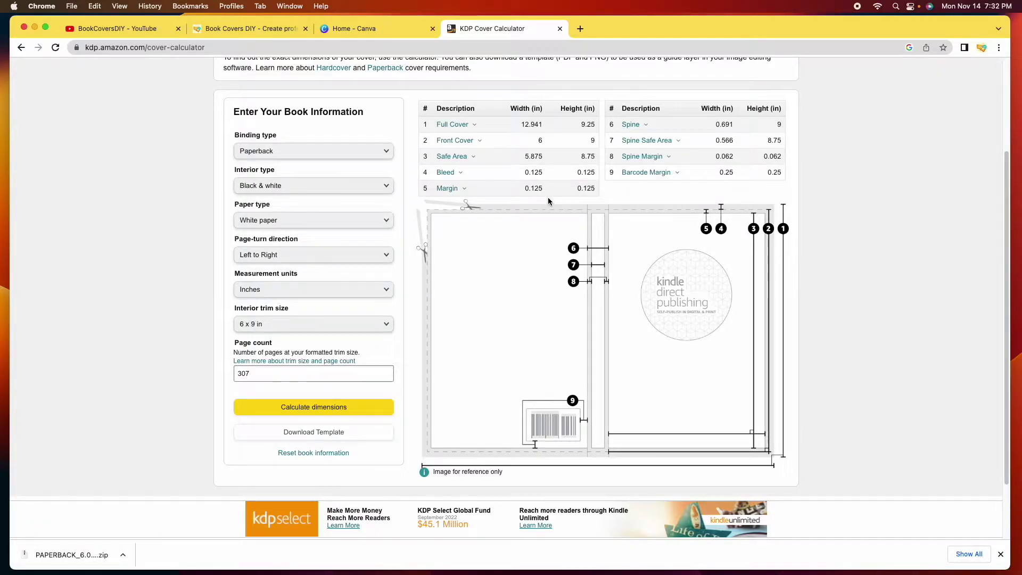
Open the extracted PAPERBACK template folder and view the PNG and PDF templates in Preview
click(76, 558)
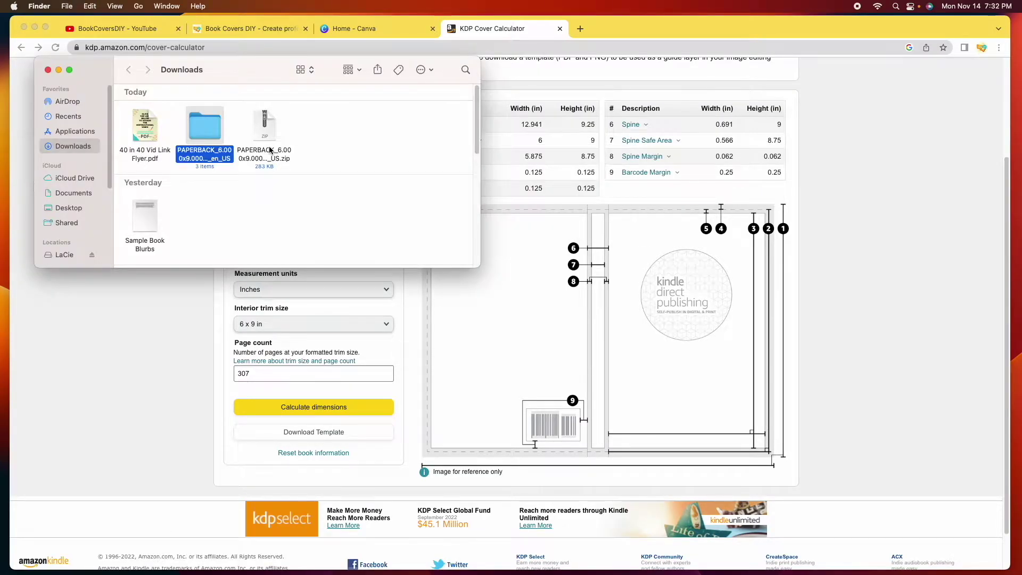
double_click(200, 130)
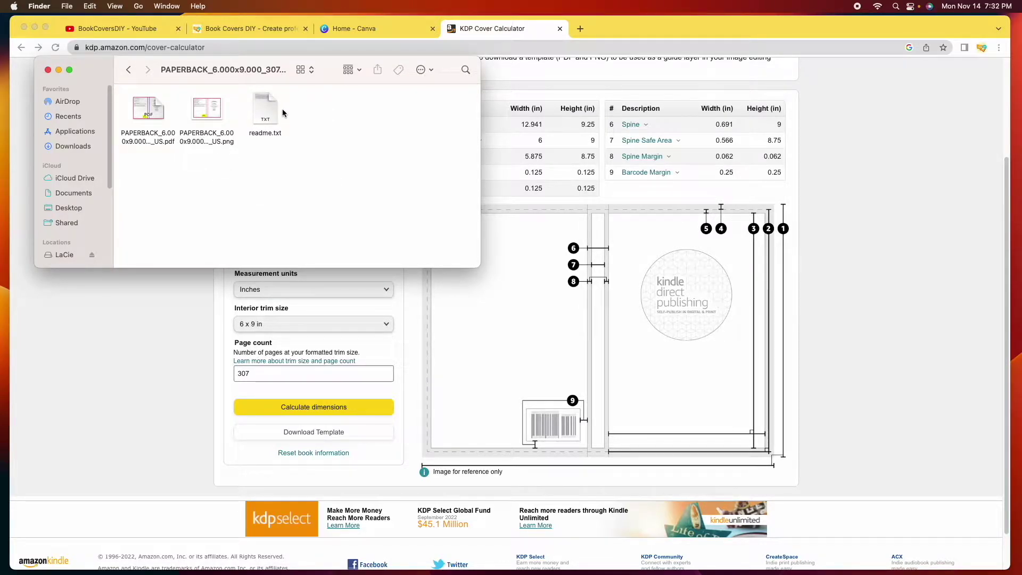
click(215, 111)
key(super+o)
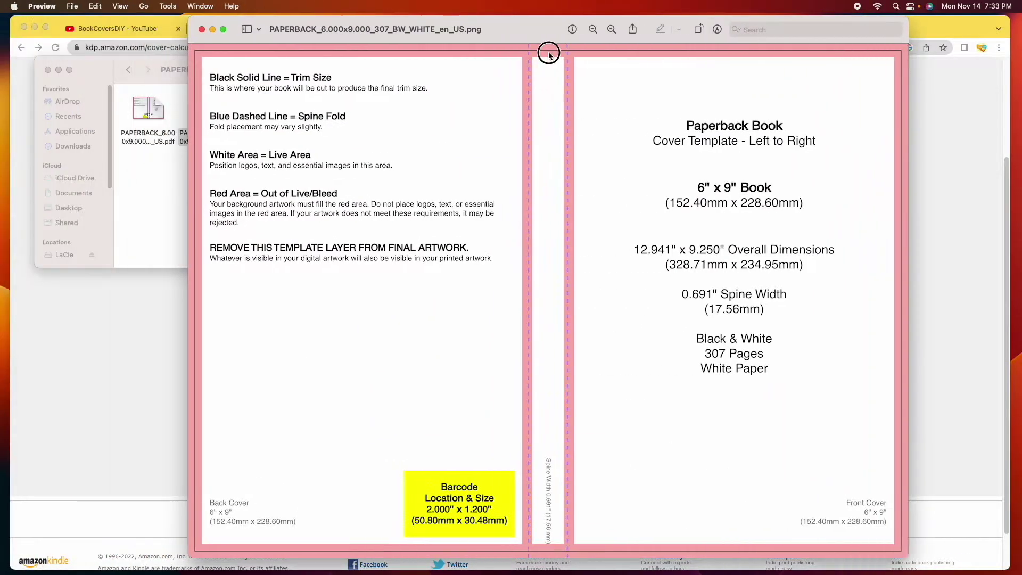
drag(549, 54, 644, 54)
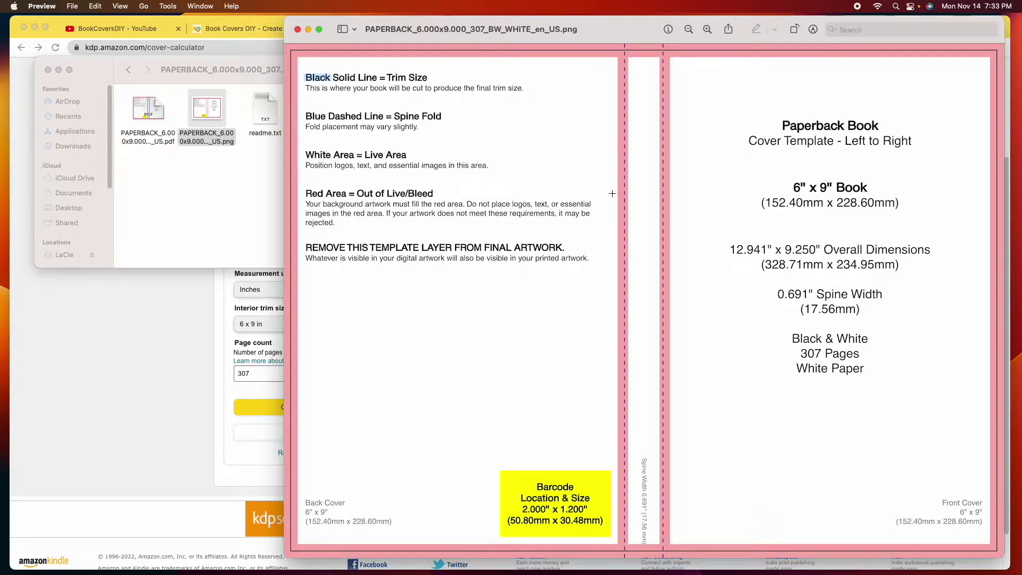
click(170, 99)
double_click(143, 108)
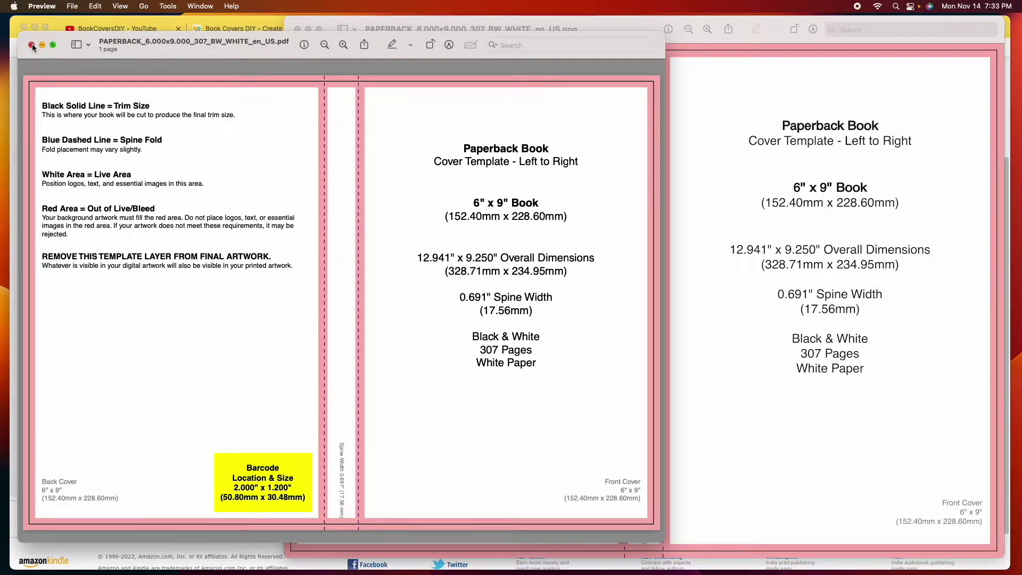
Close both template Preview windows and the Finder folder
click(32, 47)
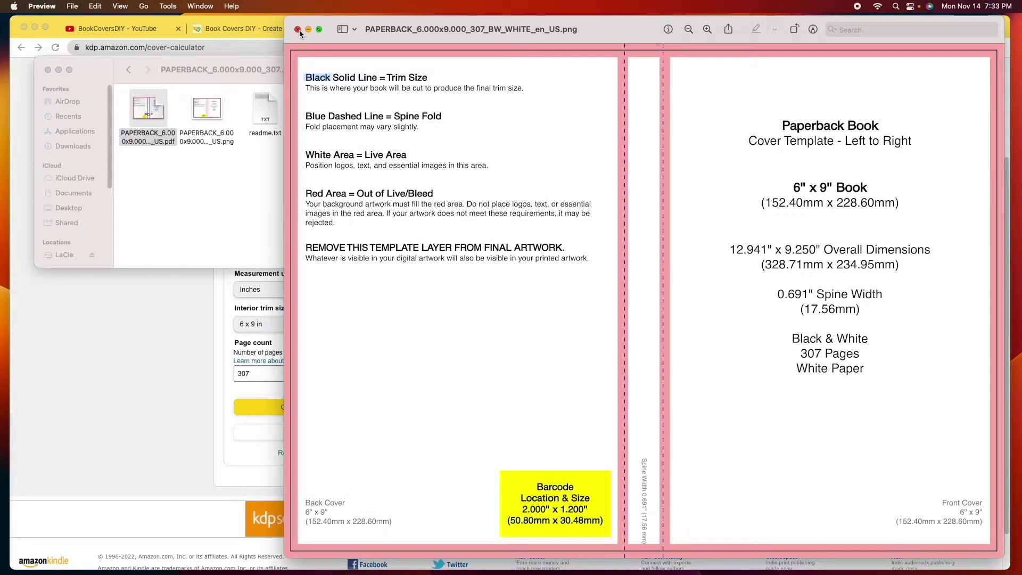
click(298, 29)
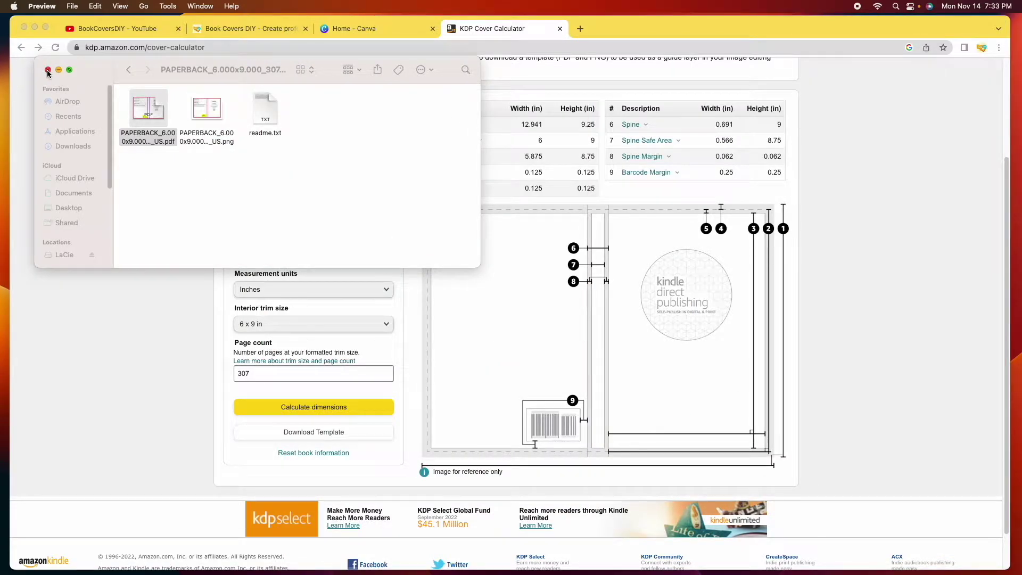
click(47, 69)
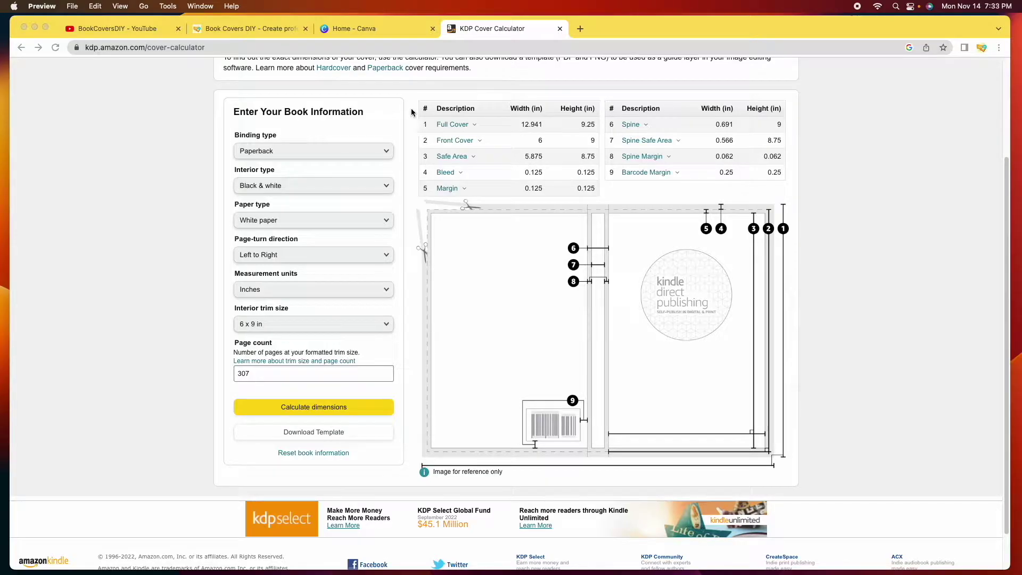
Start a custom-size Canva design and set its measurement unit to inches
click(374, 30)
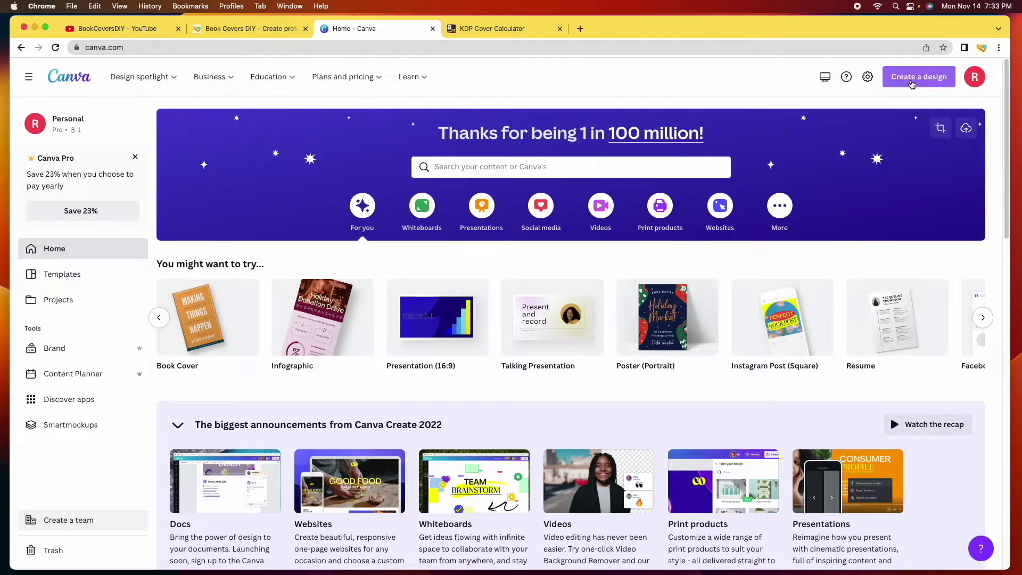
click(914, 83)
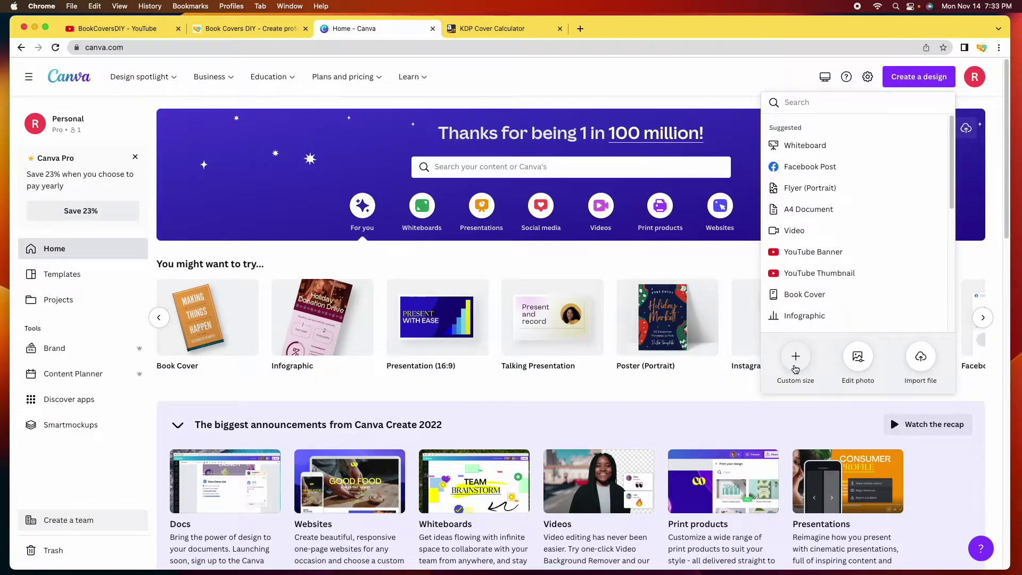
click(795, 368)
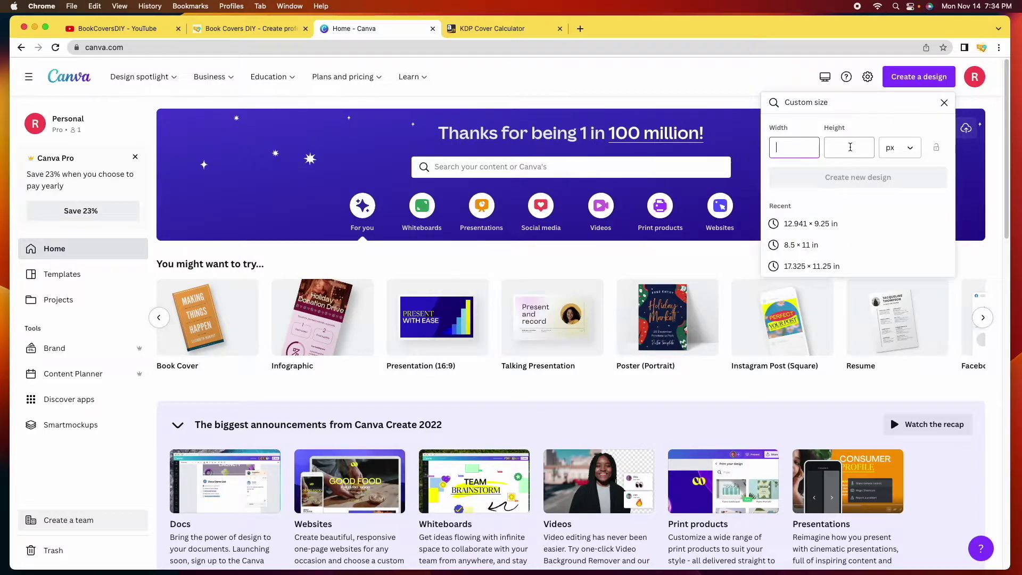
click(904, 148)
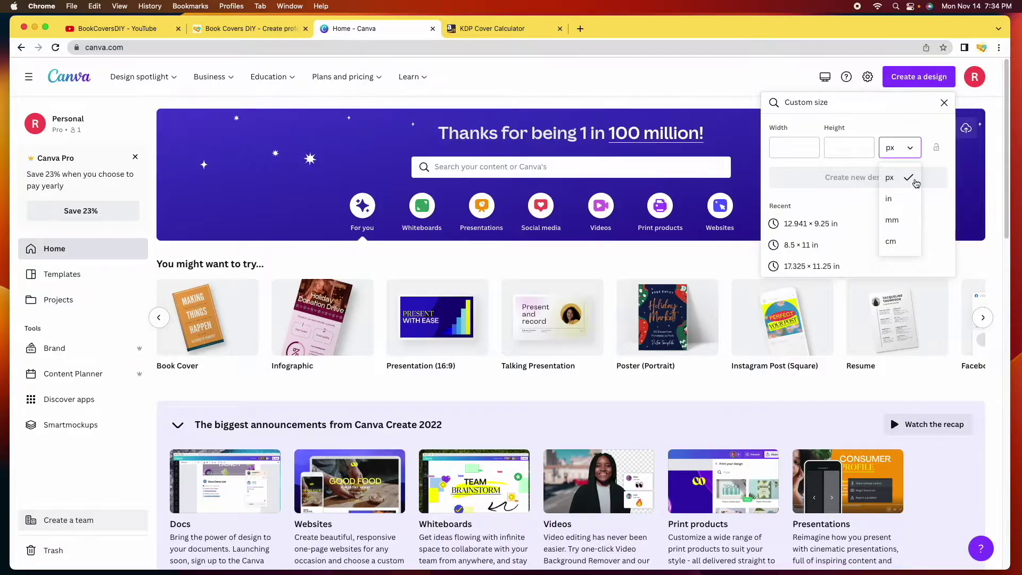
key(ctrl+Tab)
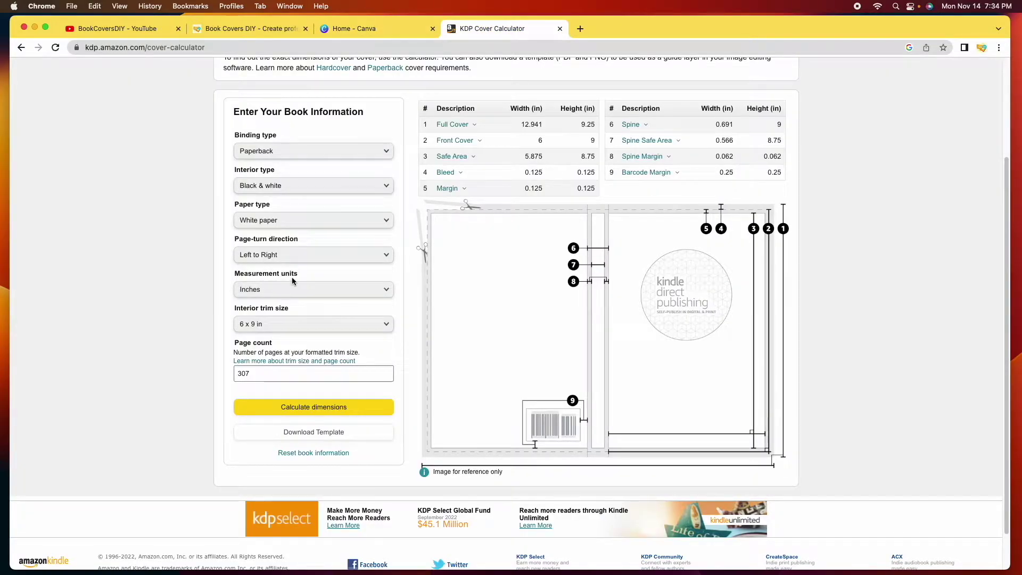
click(388, 23)
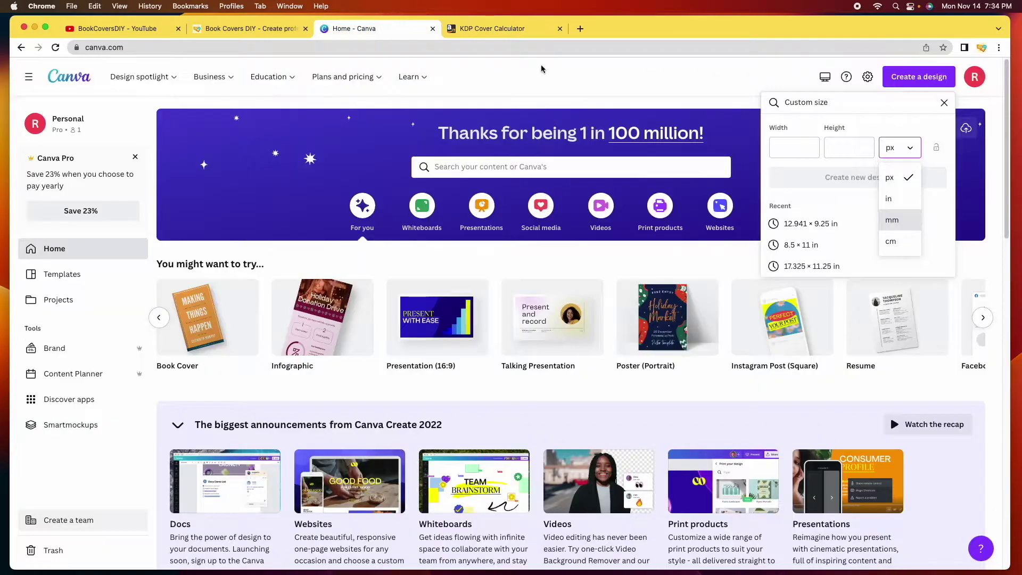
click(906, 200)
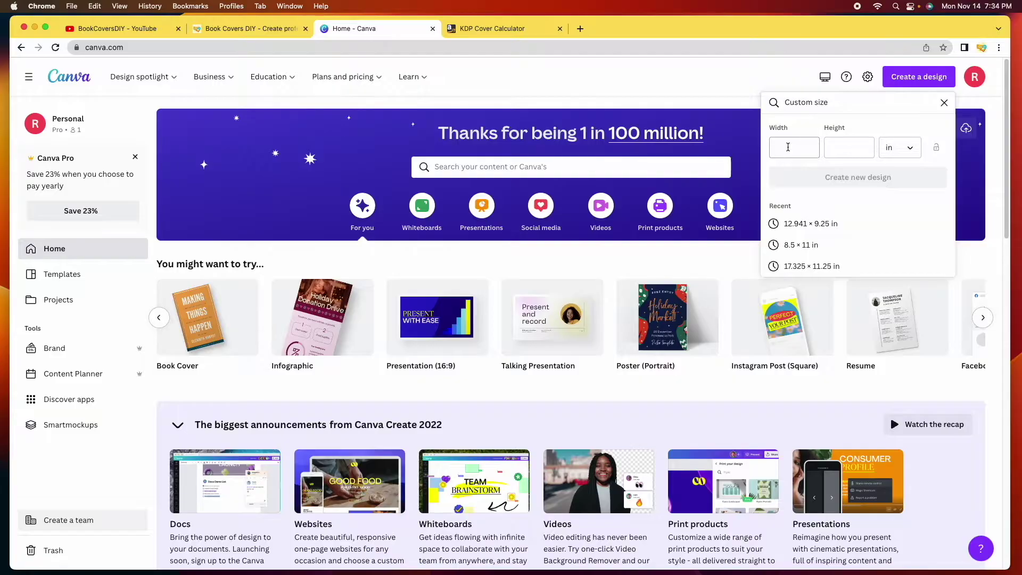
click(503, 28)
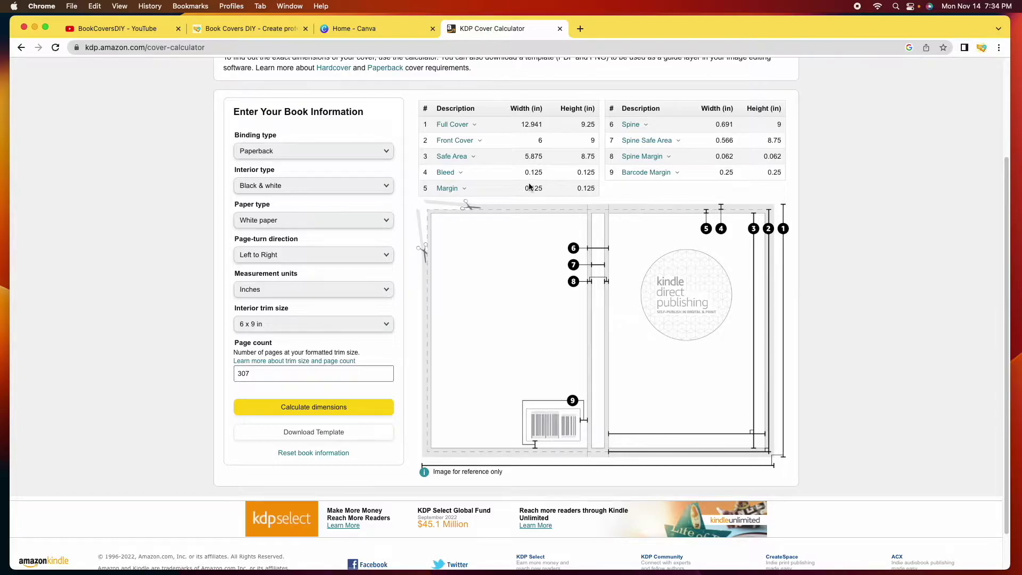
Copy the 12.941 in full-cover width from the calculator into Canva's Width field
mouse_move(450, 127)
double_click(523, 123)
right_click(530, 126)
click(548, 148)
click(395, 30)
click(797, 148)
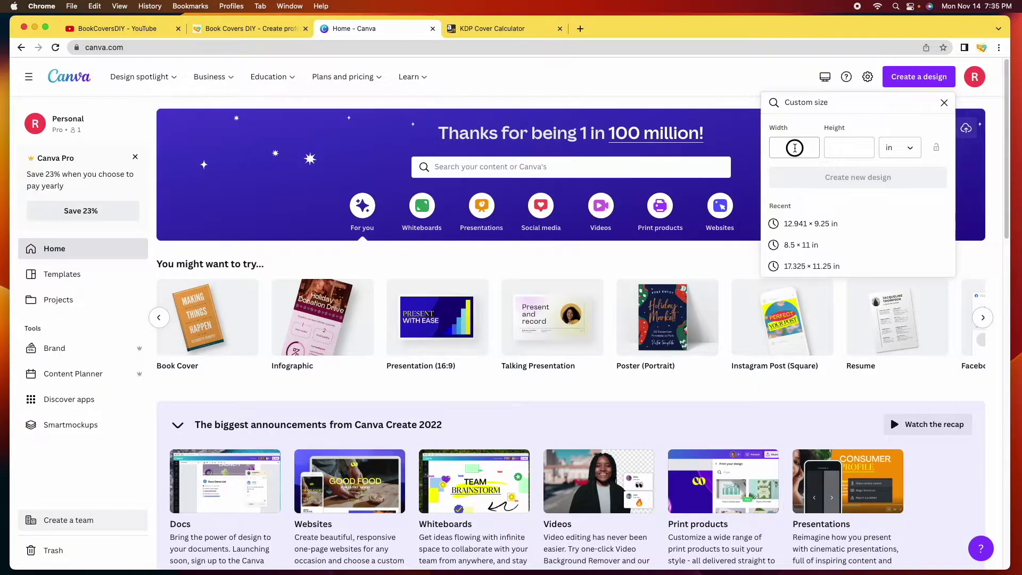
right_click(796, 147)
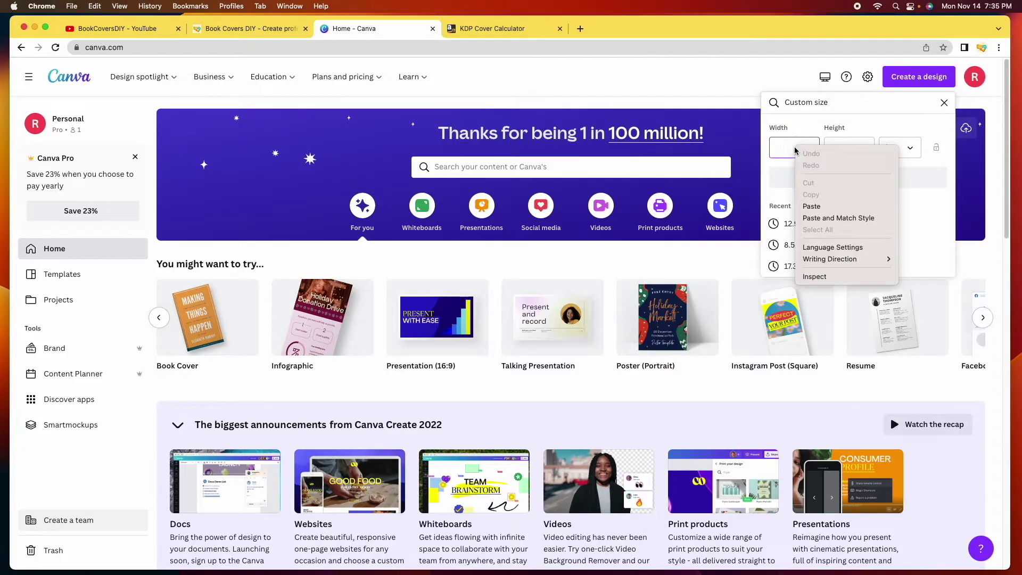
click(825, 206)
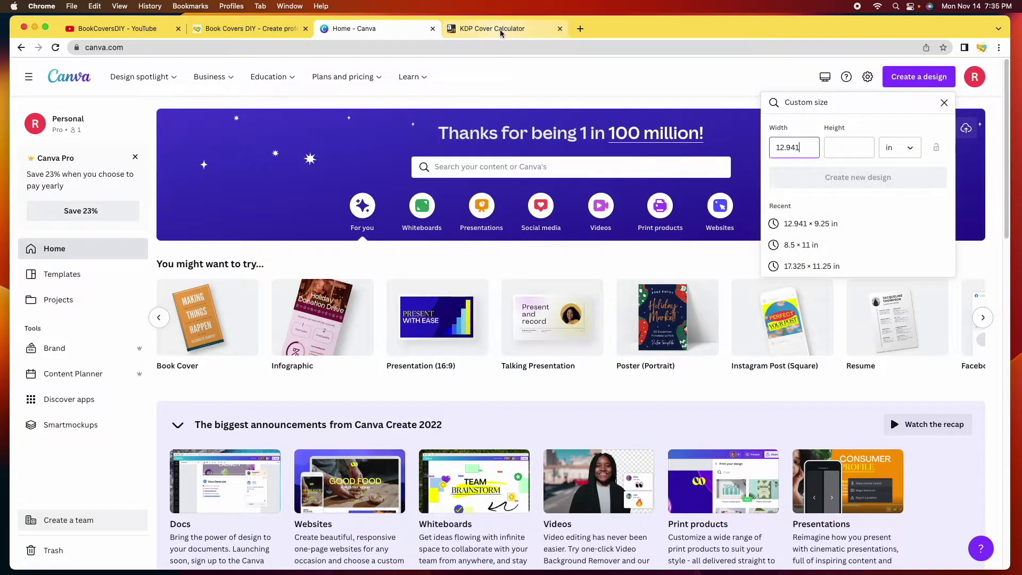
Copy the 9.25 in height into the Height field and create the design
click(471, 29)
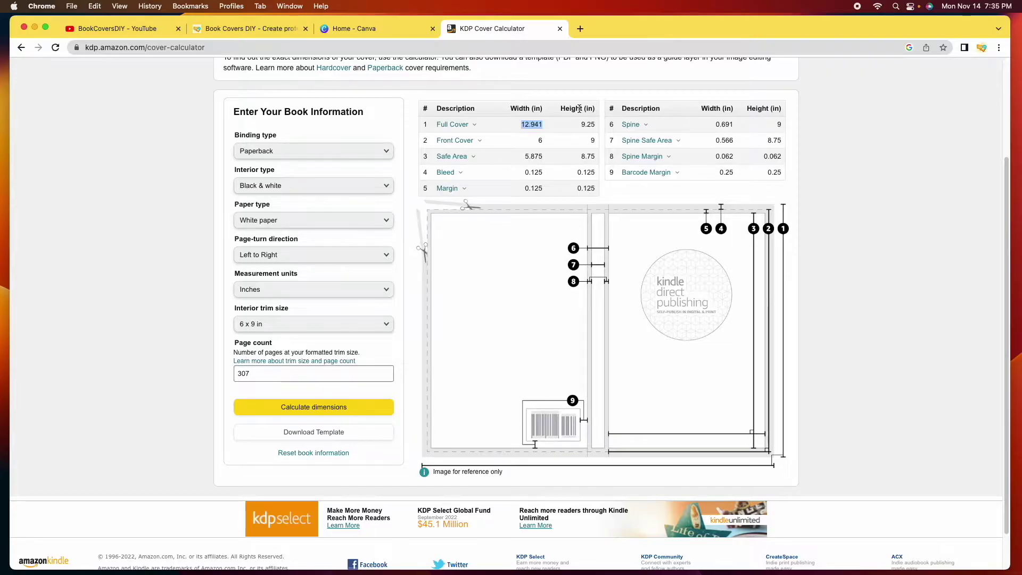
double_click(587, 124)
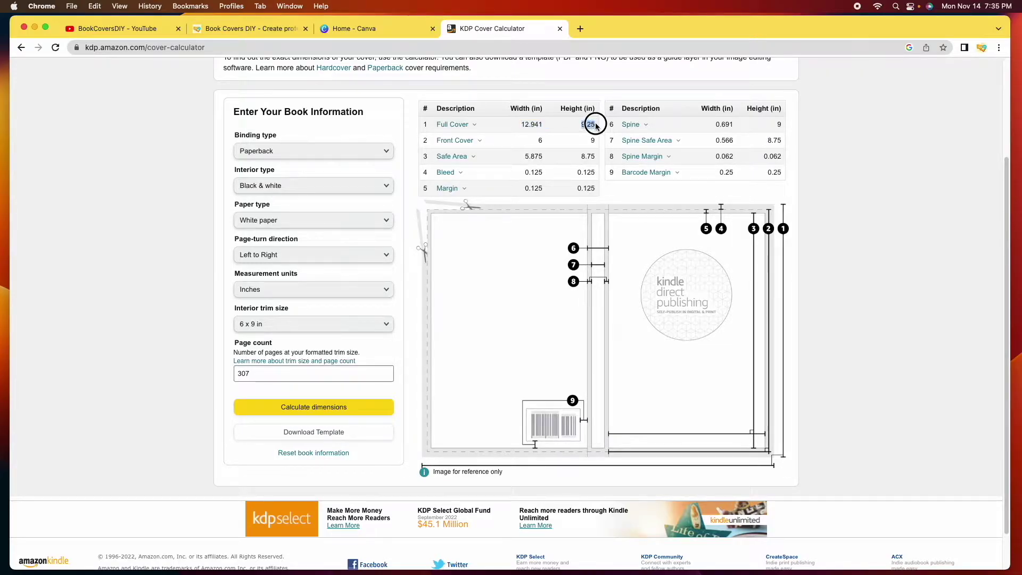
right_click(590, 123)
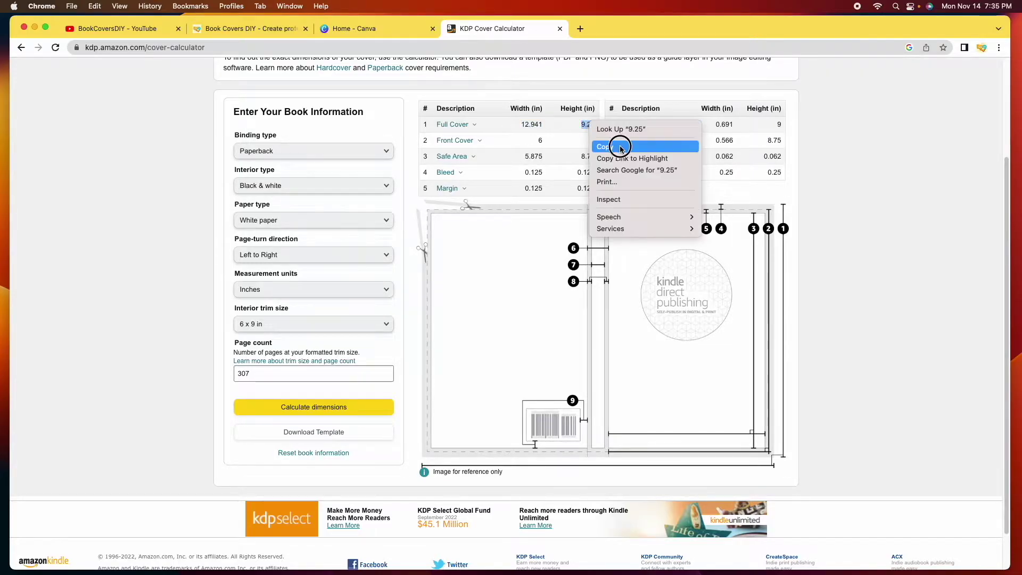
click(605, 146)
click(373, 29)
click(832, 152)
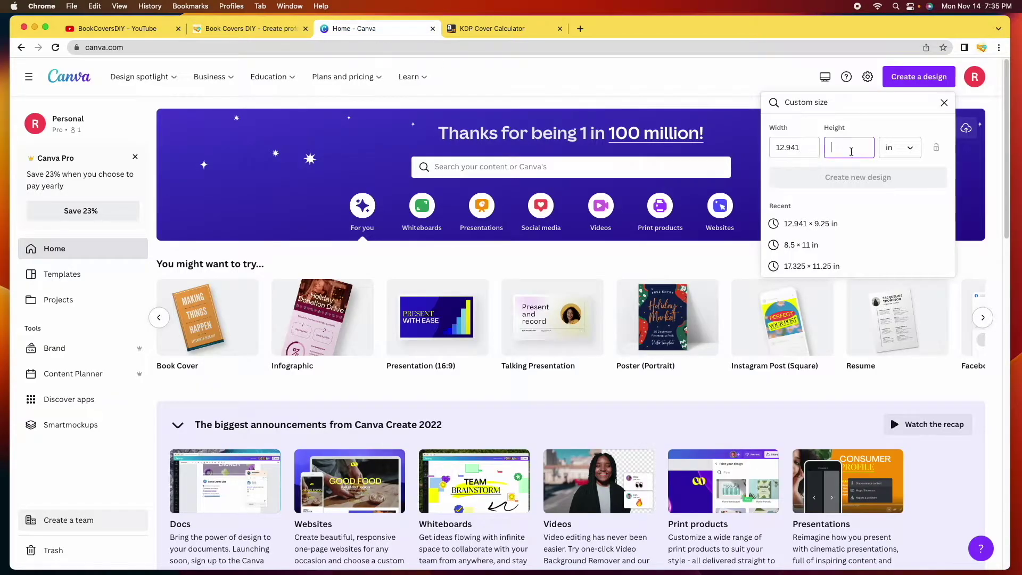
right_click(850, 150)
click(869, 210)
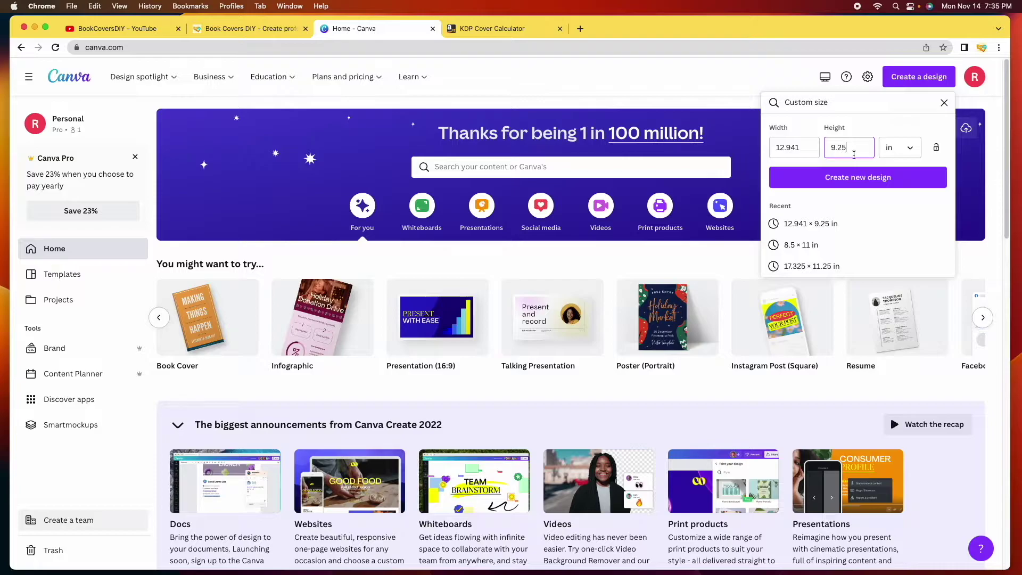
click(862, 180)
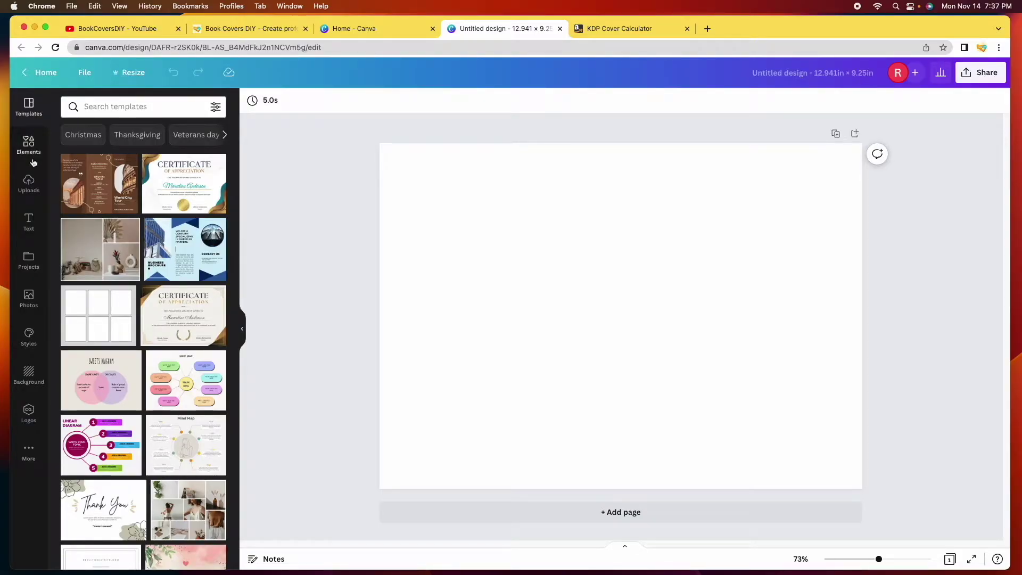
Upload the PAPERBACK cover template PNG through Canva's Uploads panel
click(29, 192)
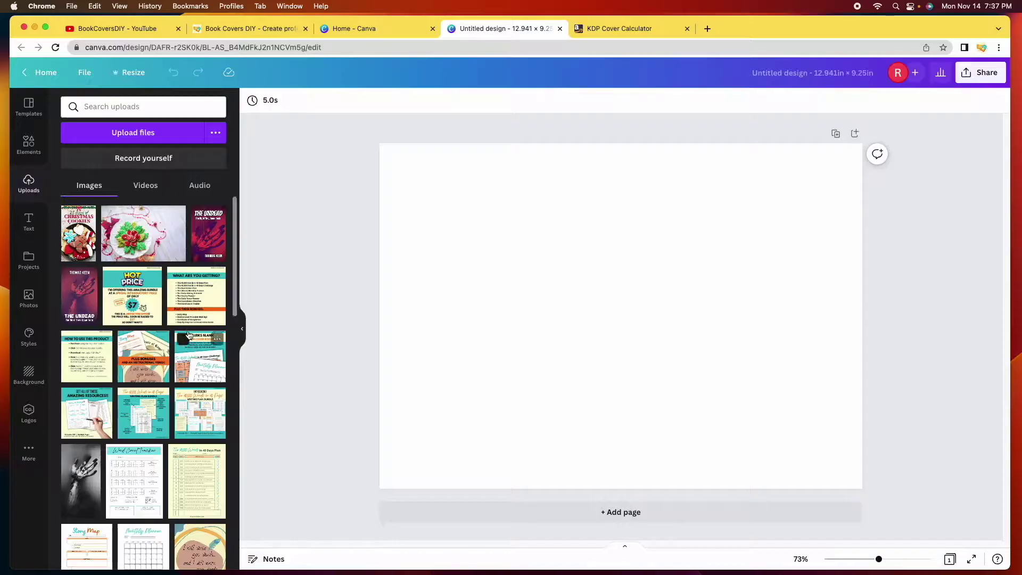
click(126, 139)
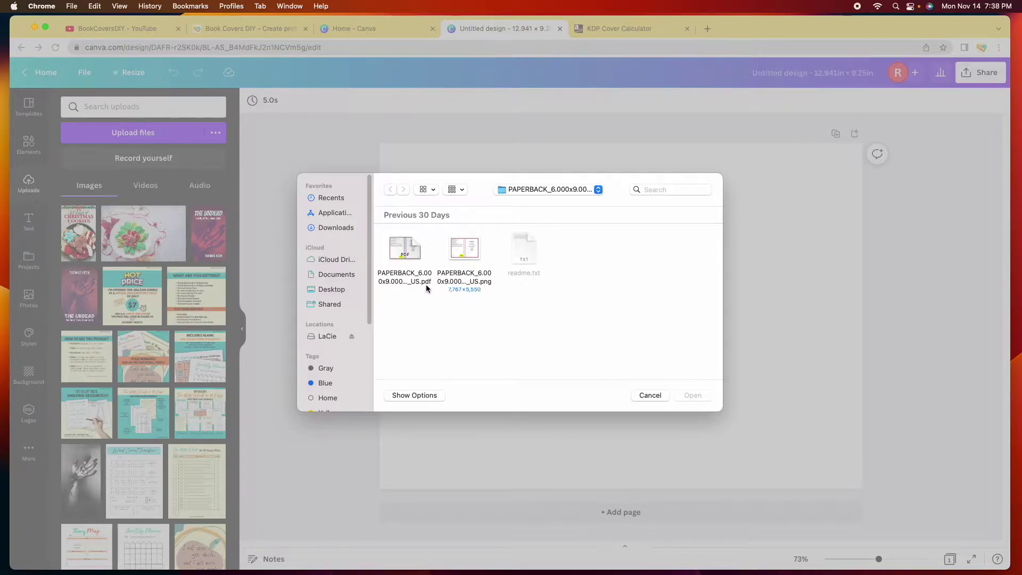
click(470, 251)
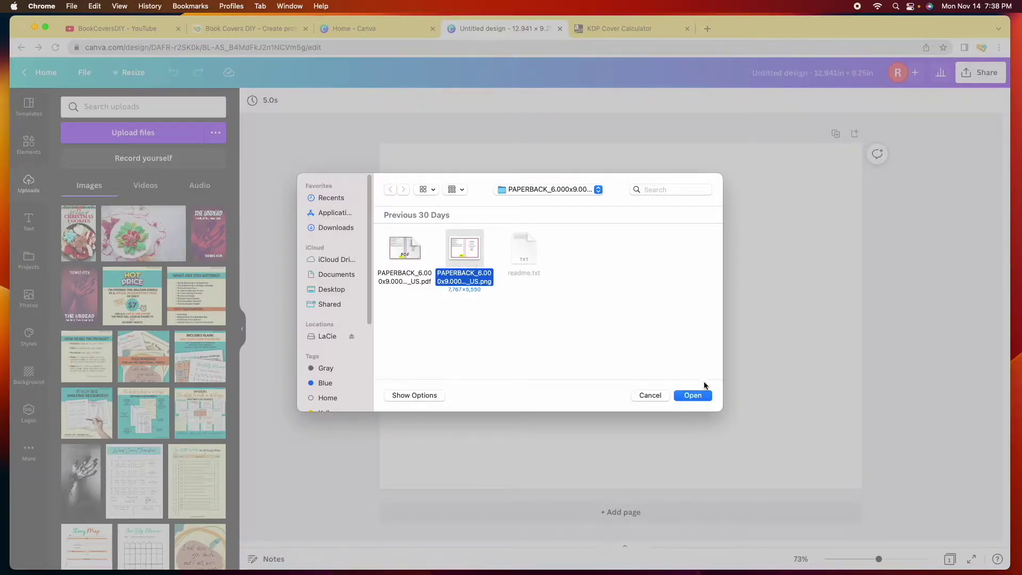
click(693, 396)
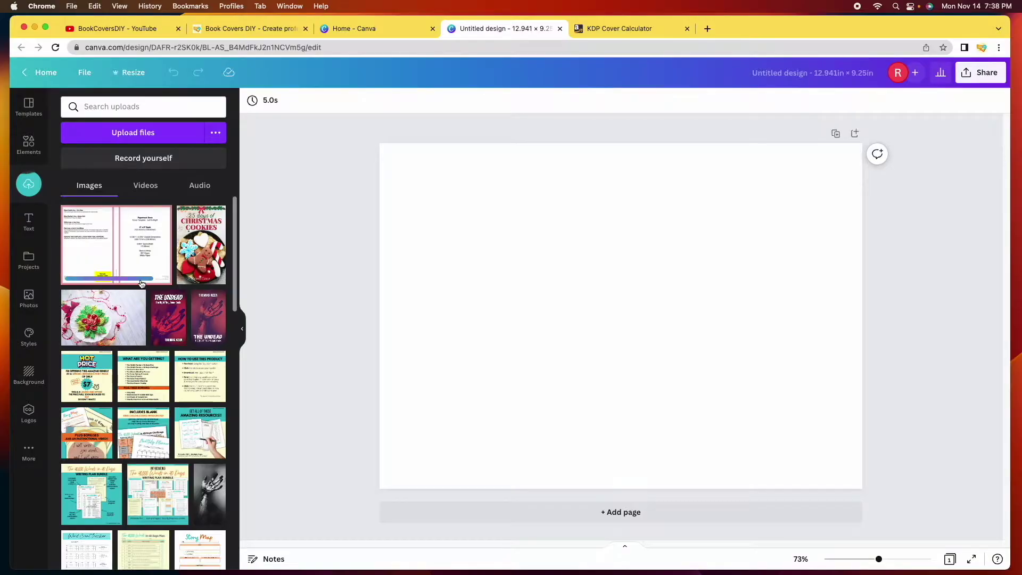
Insert the uploaded template and drag its corners out to the page edges
click(112, 246)
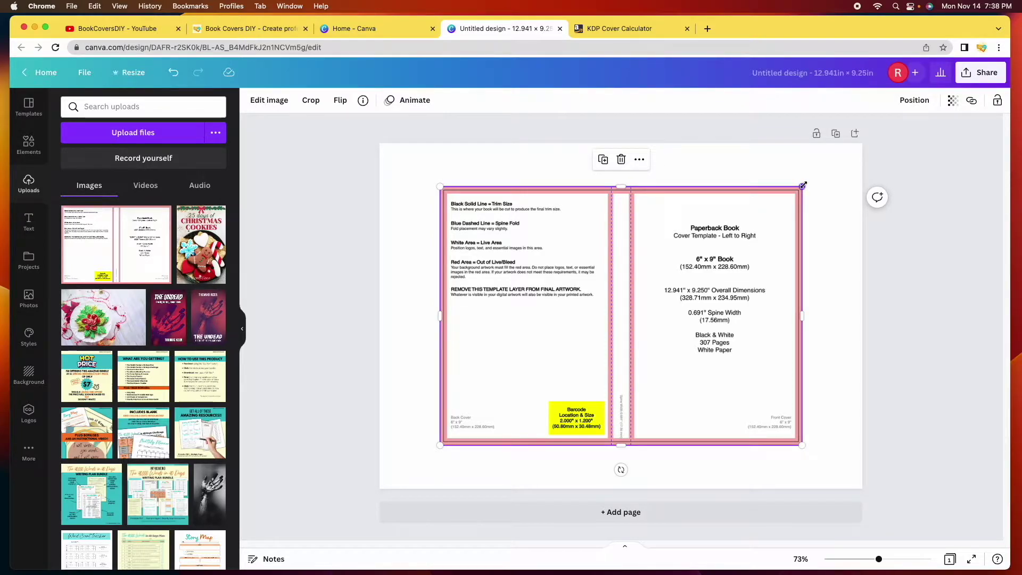
drag(802, 183, 873, 153)
drag(439, 445, 380, 488)
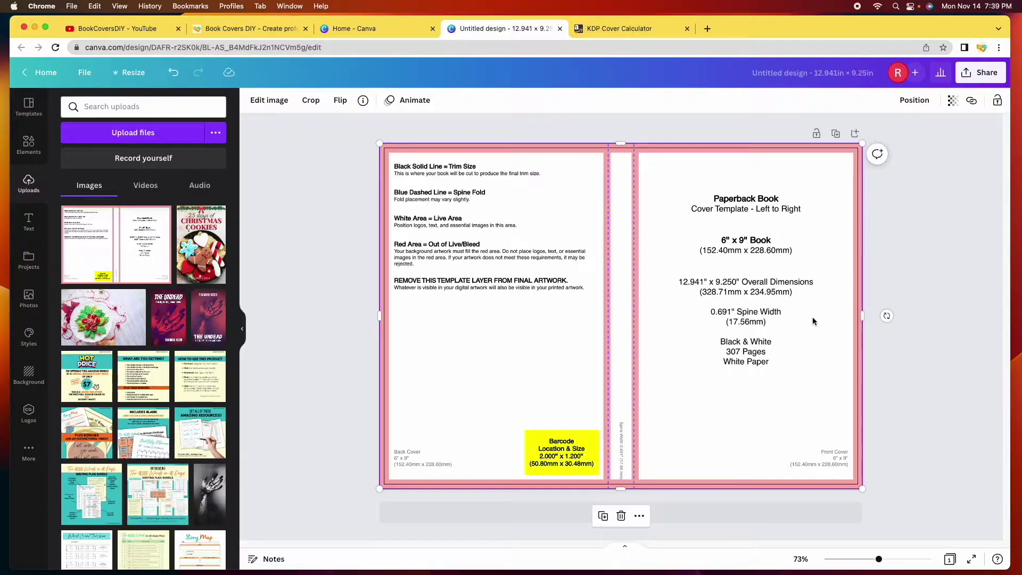
click(919, 261)
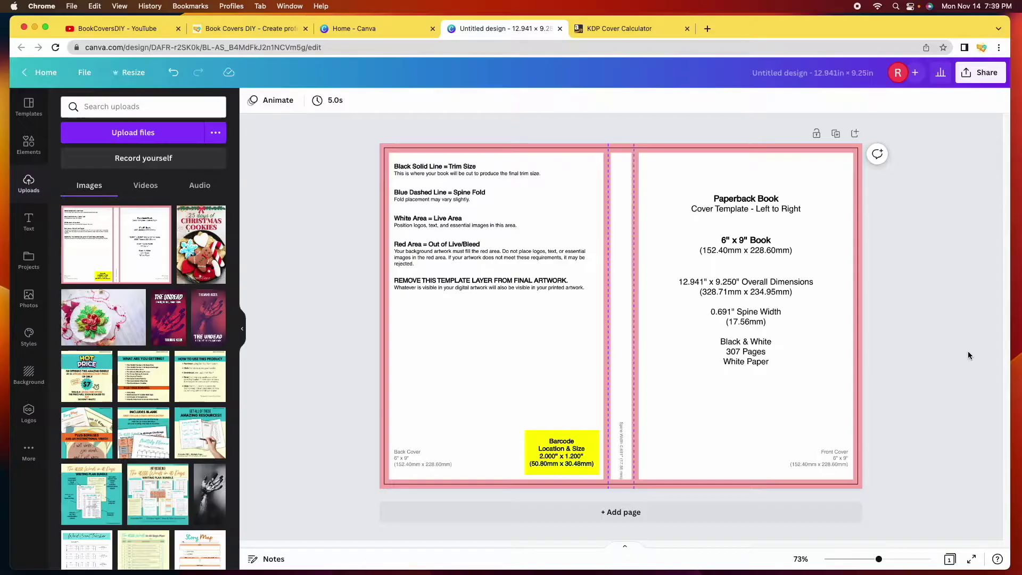
scroll(315, 154, up, 3)
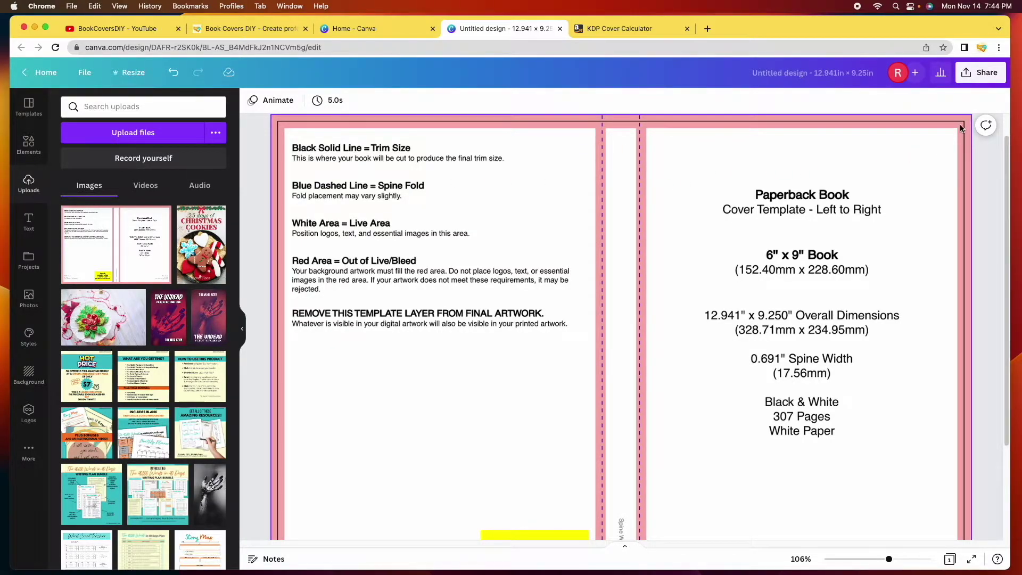
Zoom out to fit the whole cover template, then check the KDP Calculator's 0.691 x 9 in spine dimensions
scroll(532, 298, down, 1)
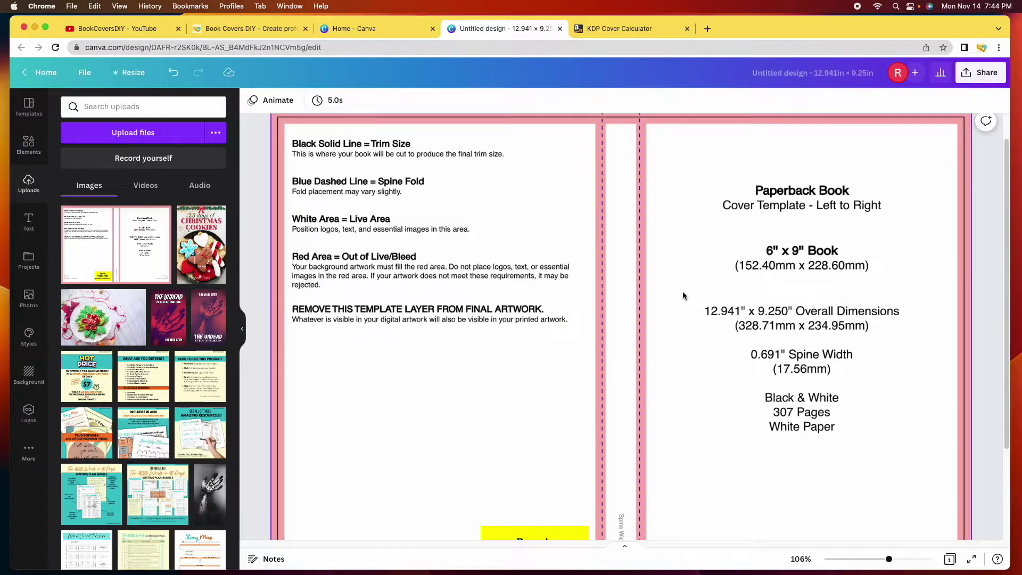
scroll(519, 311, down, 3)
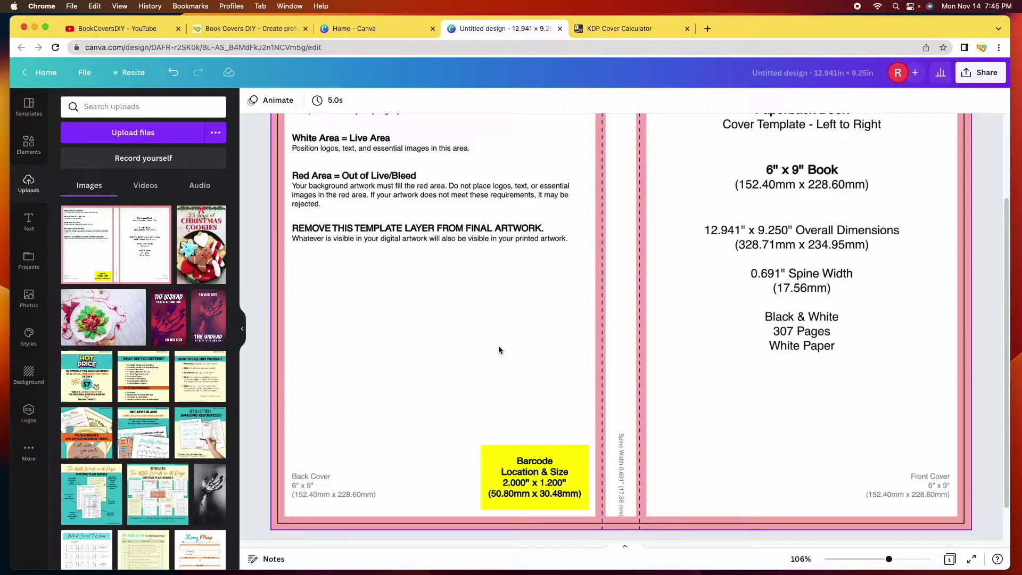
scroll(499, 349, up, 3)
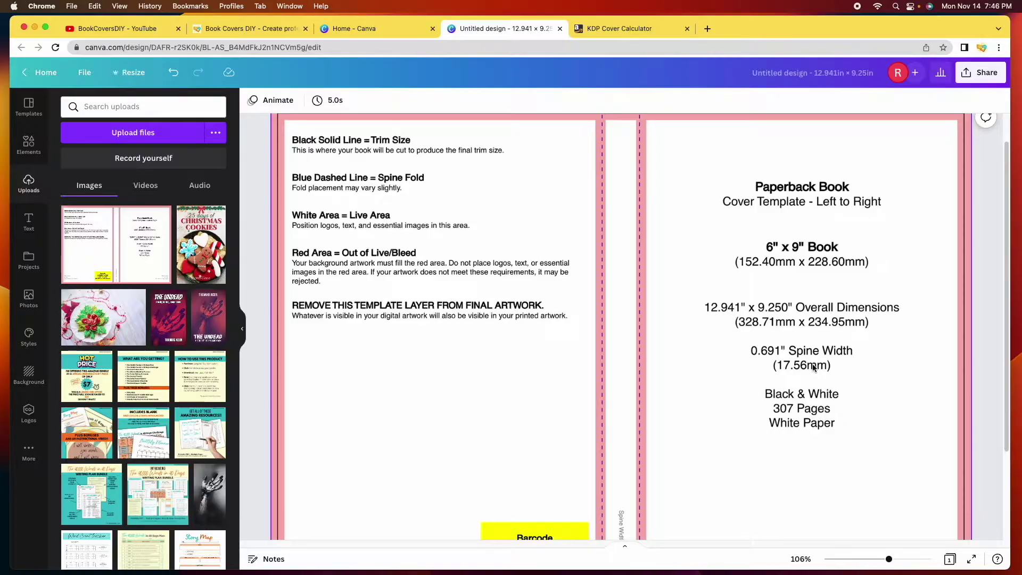
scroll(869, 363, down, 1)
scroll(869, 363, down, 5)
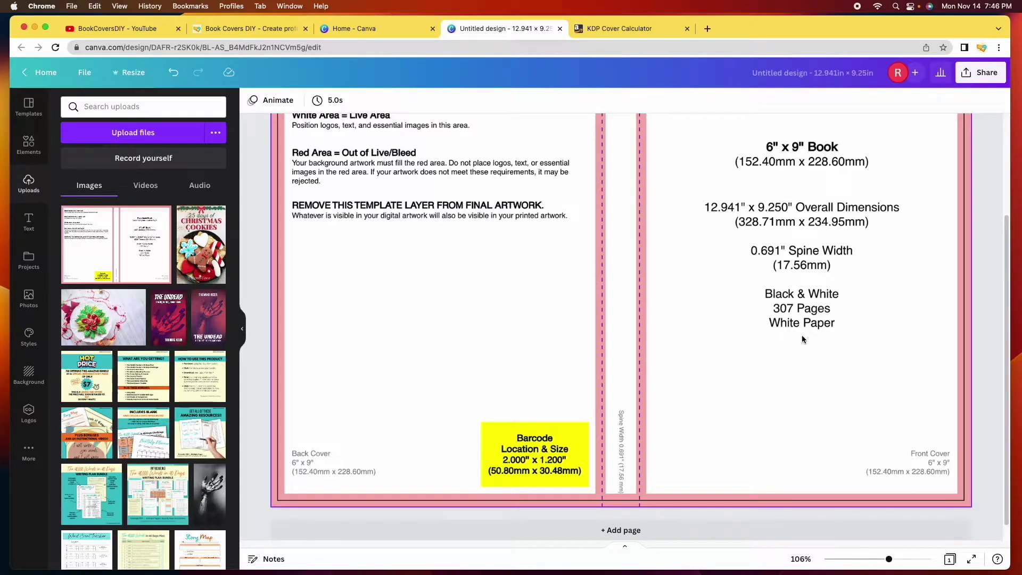
scroll(800, 338, up, 3)
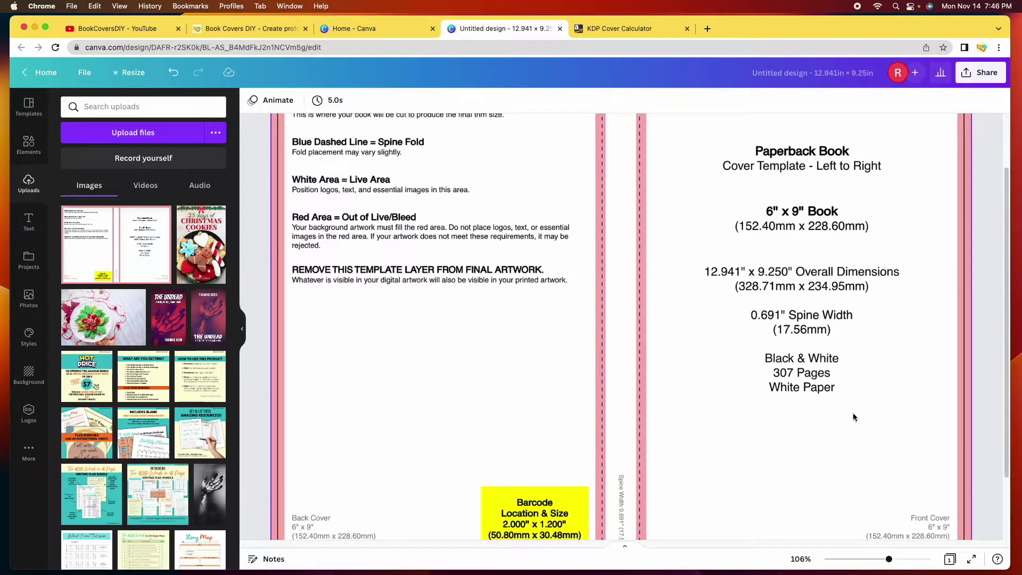
drag(888, 558, 880, 560)
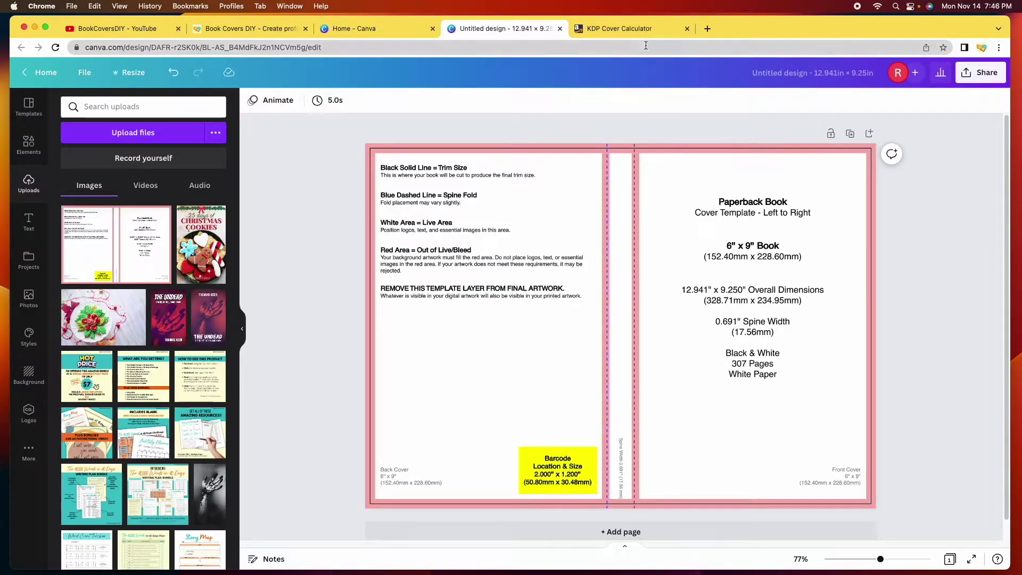
click(639, 30)
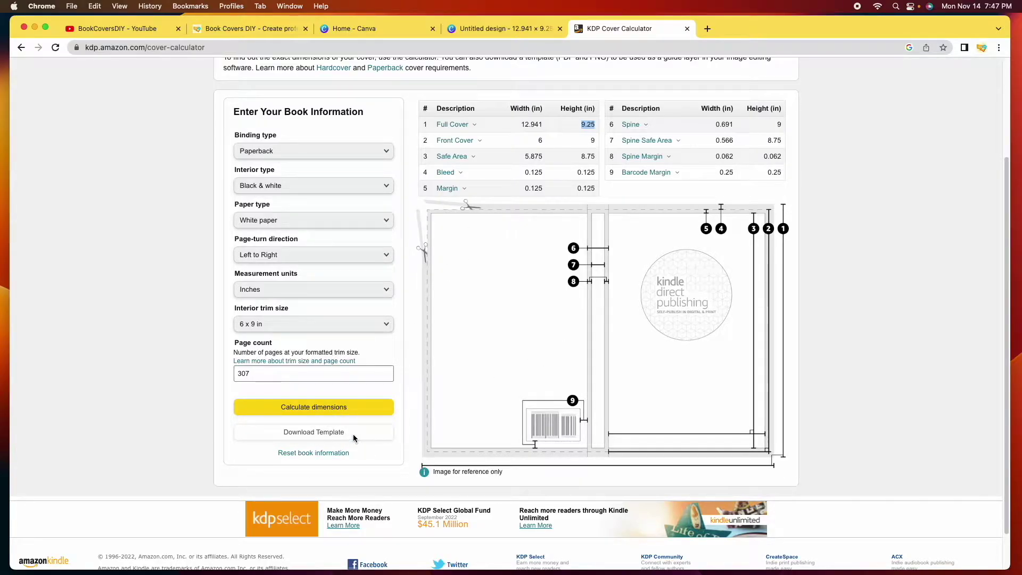
Read the KDP Calculator's Bleed explanation, then go back to the Canva cover design
mouse_move(446, 172)
click(500, 28)
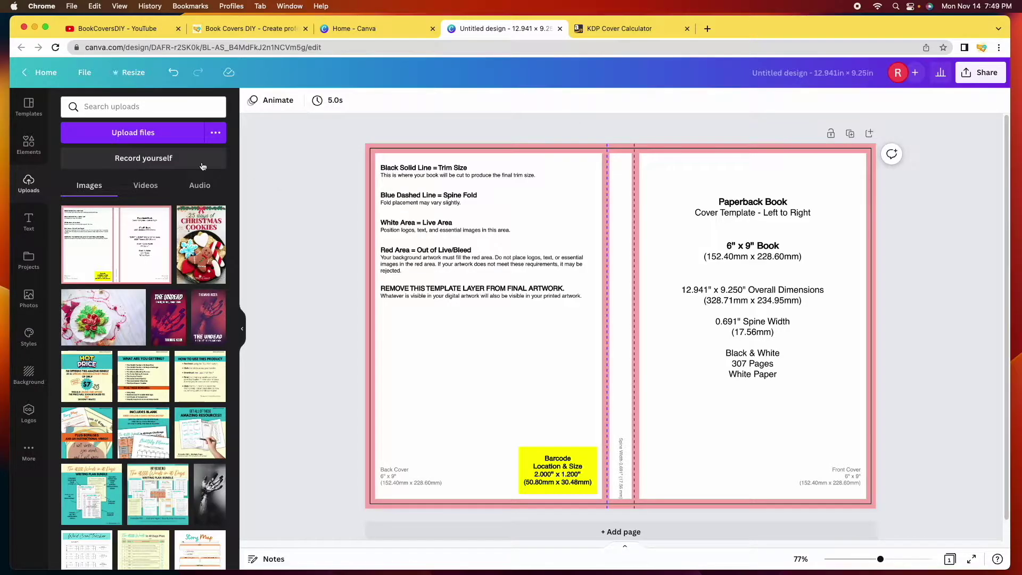
click(29, 144)
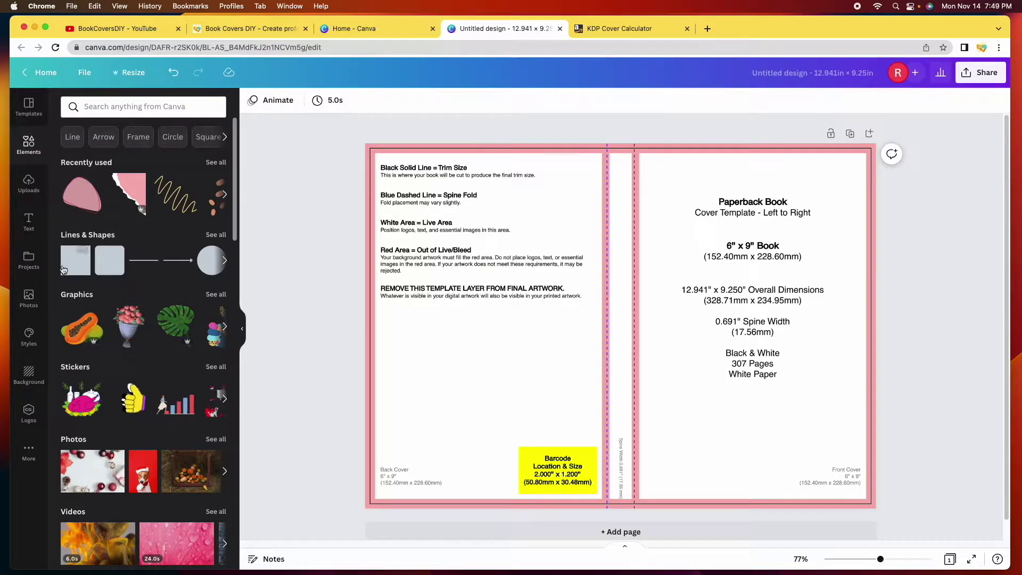
click(215, 235)
scroll(81, 200, down, 3)
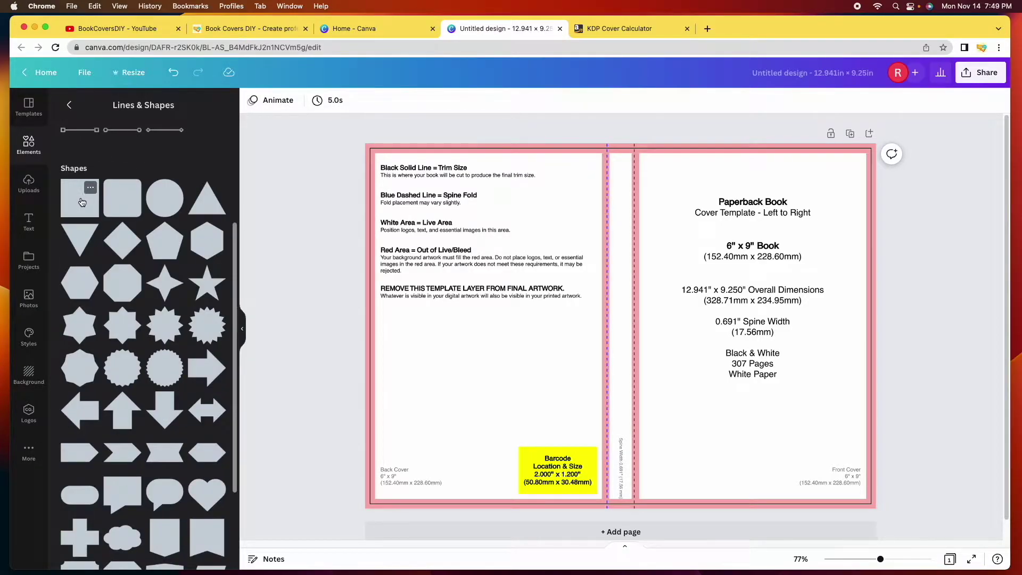
click(81, 202)
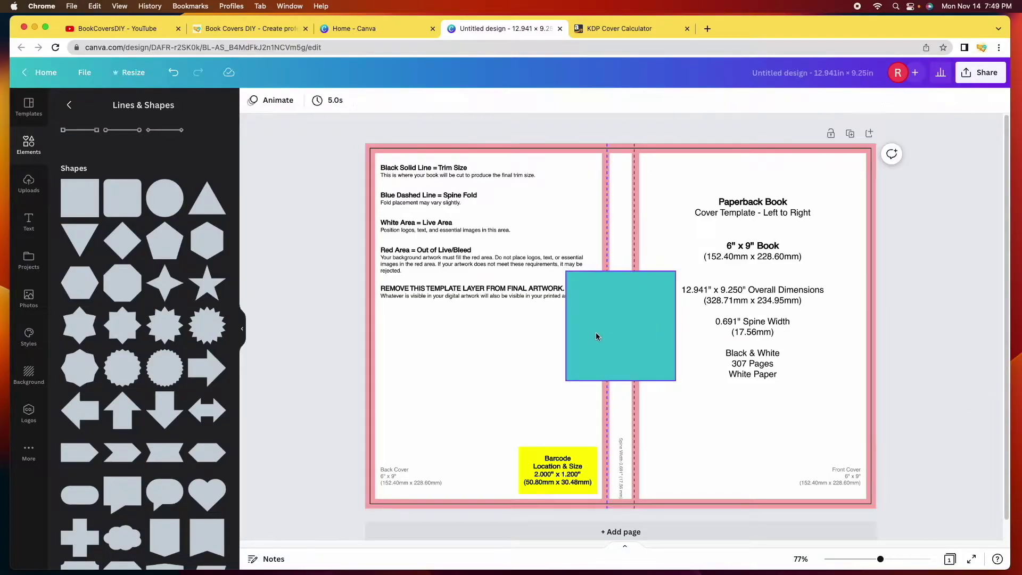
drag(609, 335, 415, 210)
drag(476, 255, 607, 408)
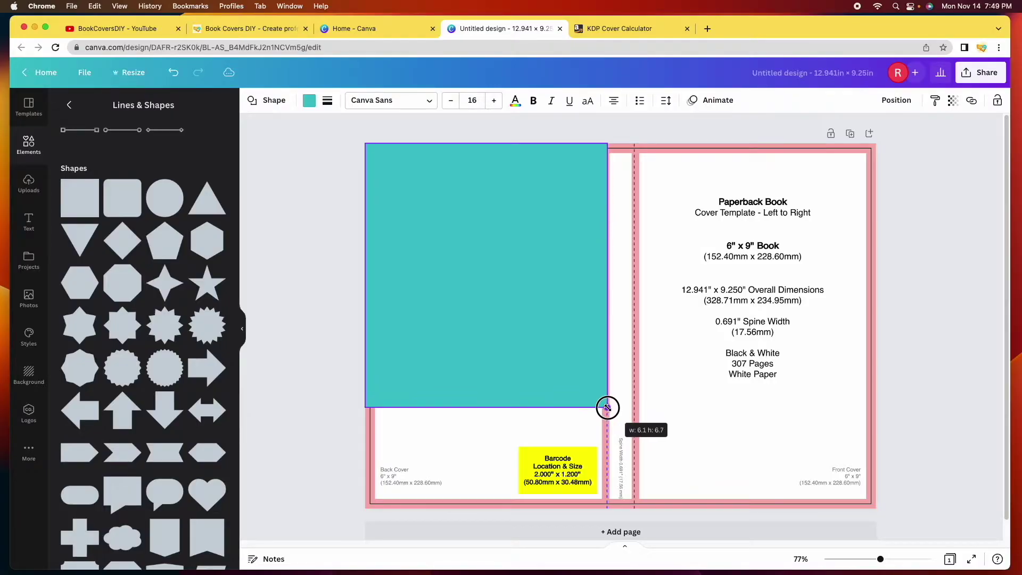
drag(484, 408, 486, 508)
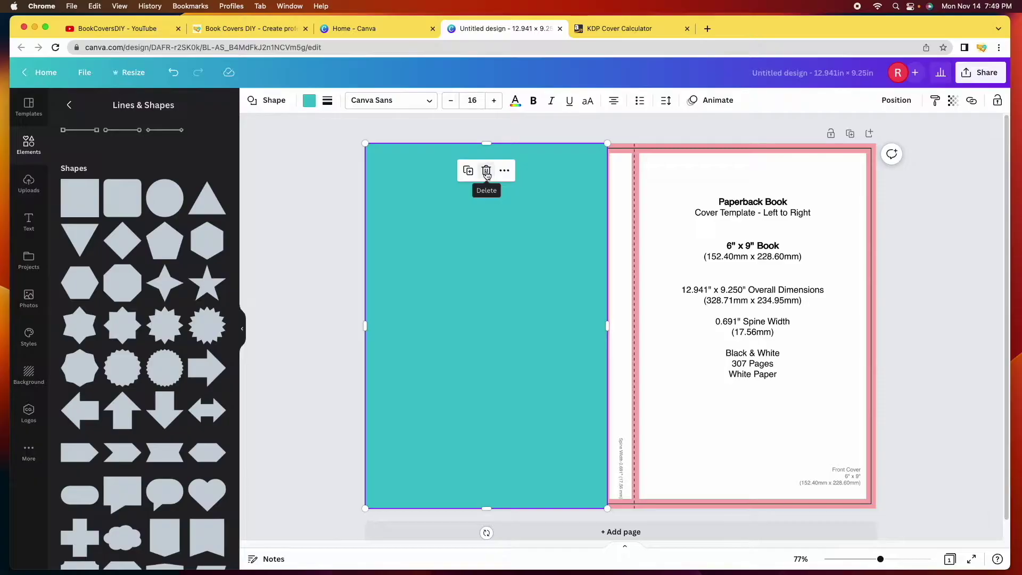
click(485, 172)
In a new tab, go to Pixabay and search for 'vampire'
key(super+t)
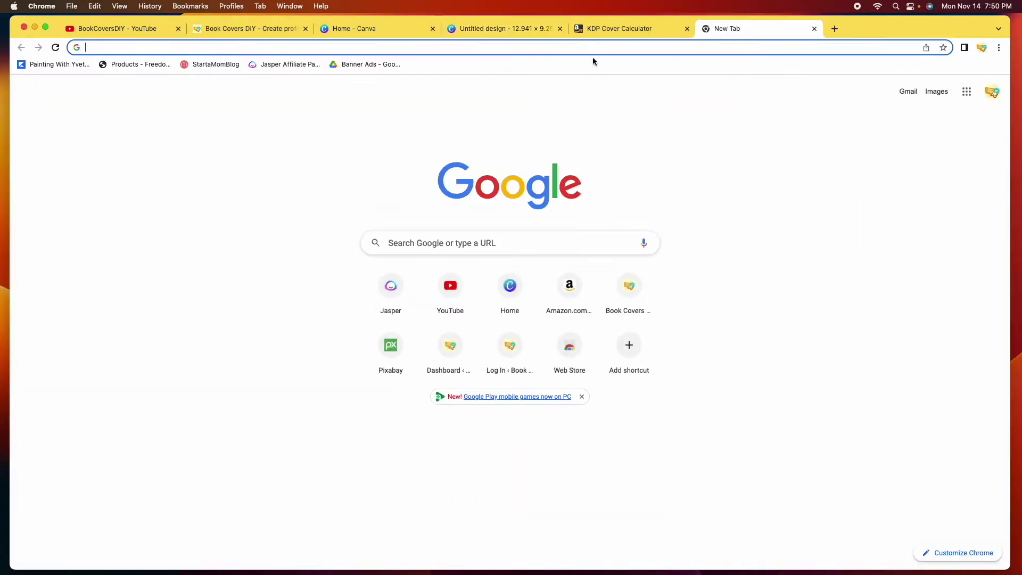
click(426, 49)
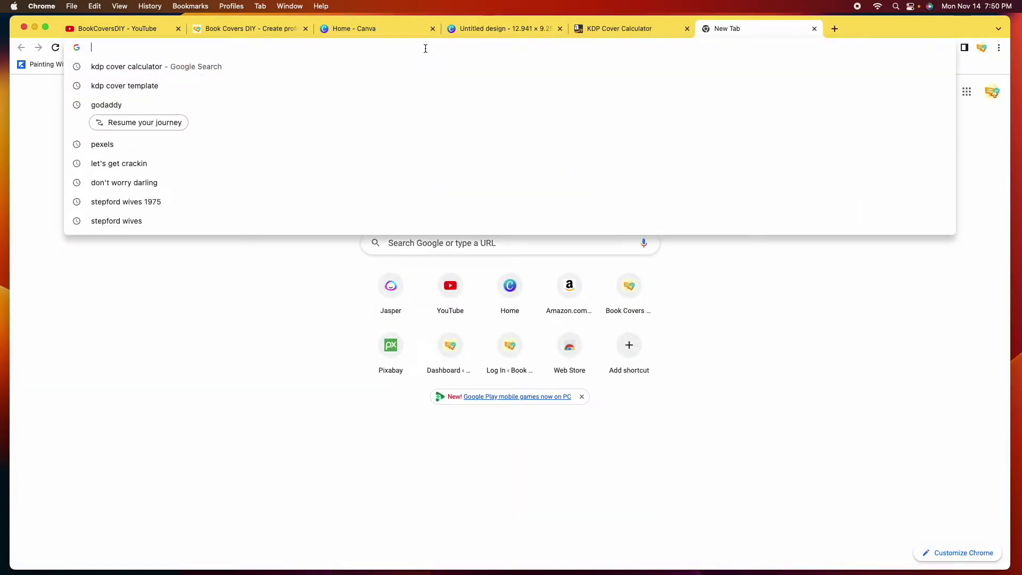
text(pix)
key(Return)
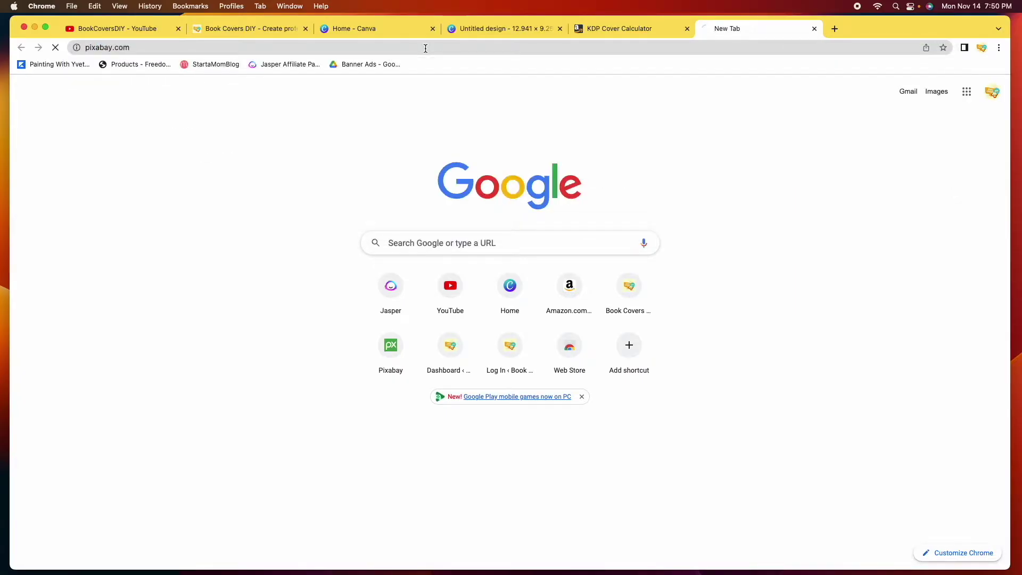
click(468, 254)
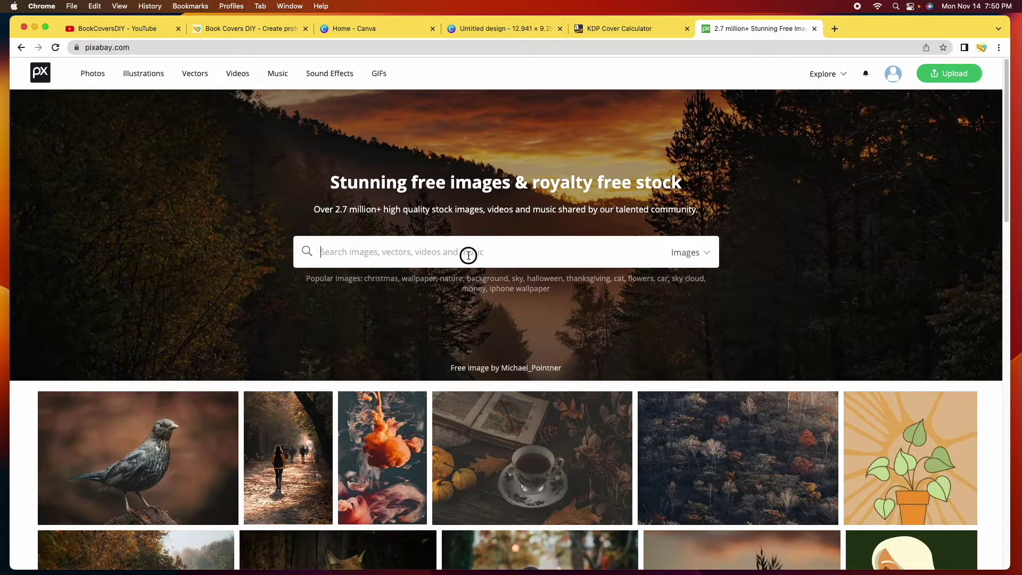
text(vampi)
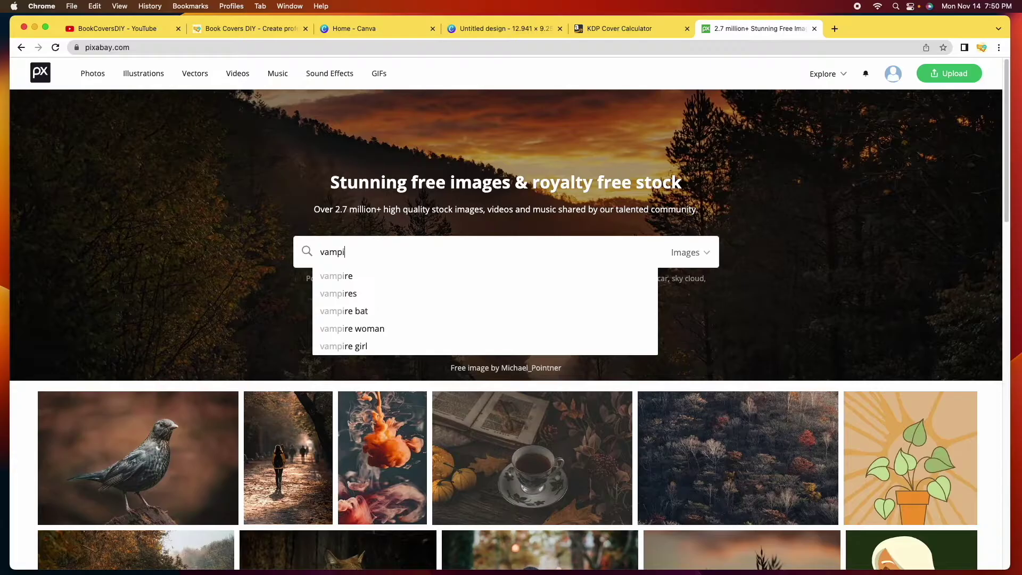
text(re)
key(Return)
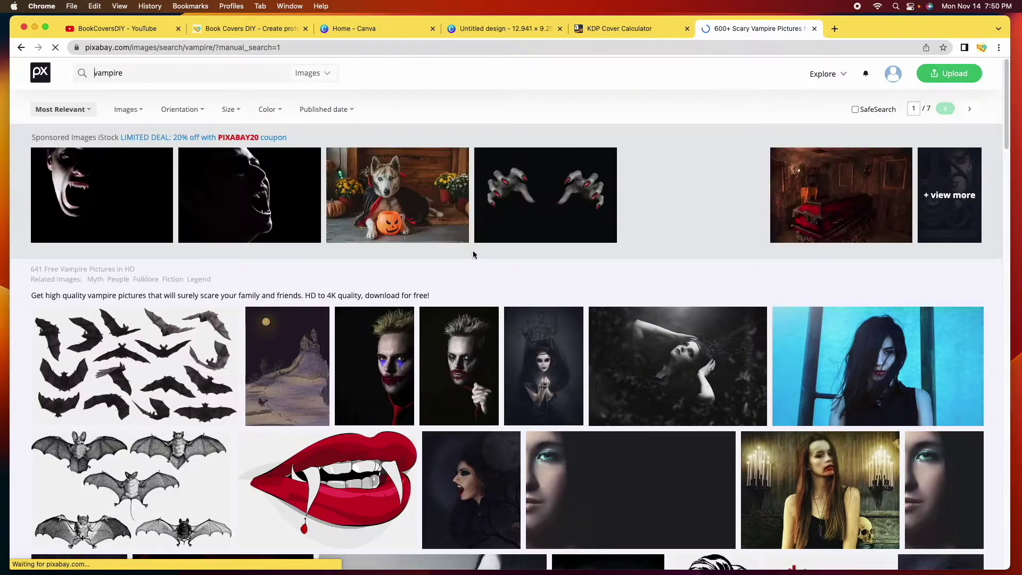
Turn on SafeSearch, limit results to Photos, and browse the vampire photos
click(855, 110)
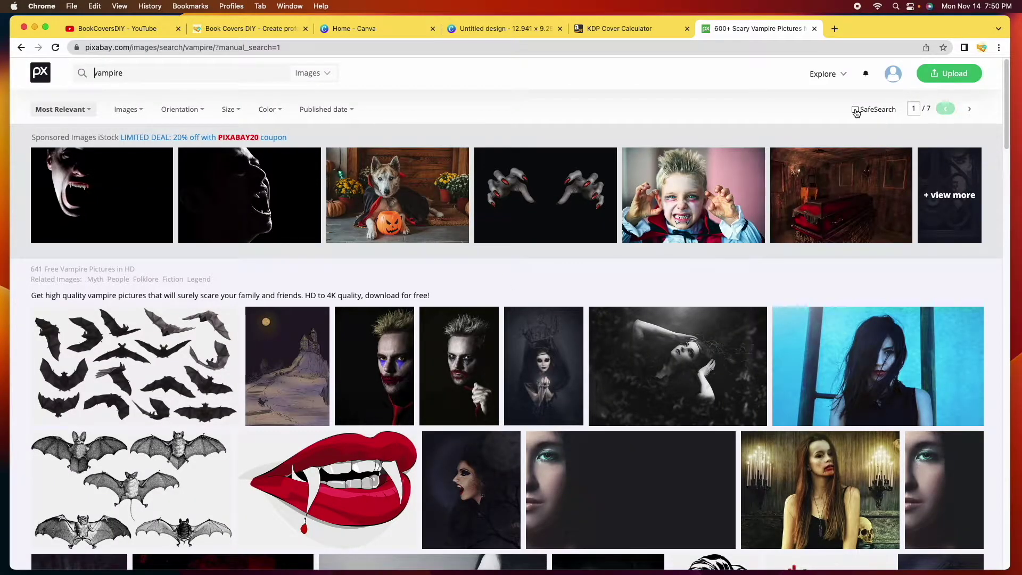
click(328, 76)
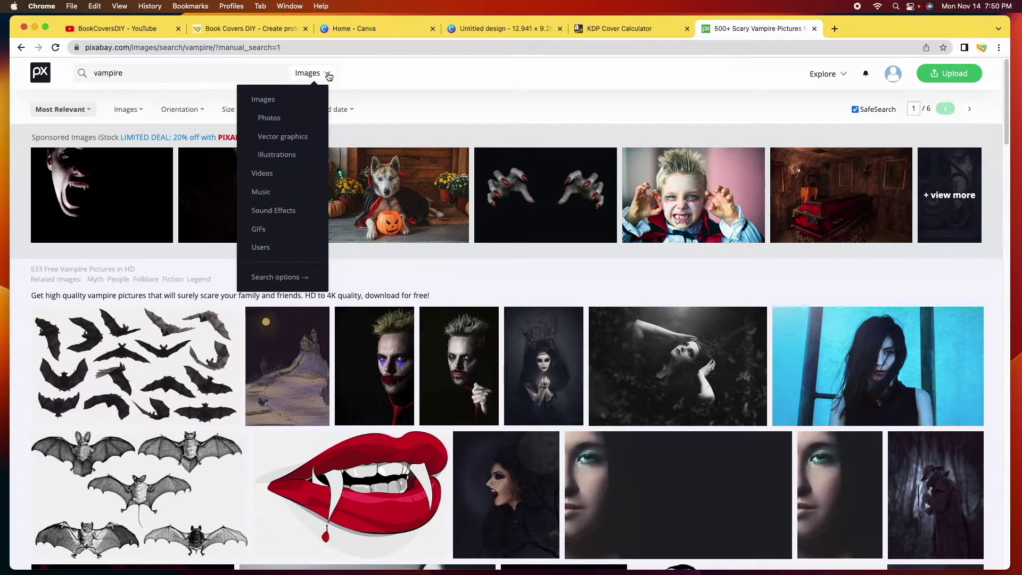
click(294, 118)
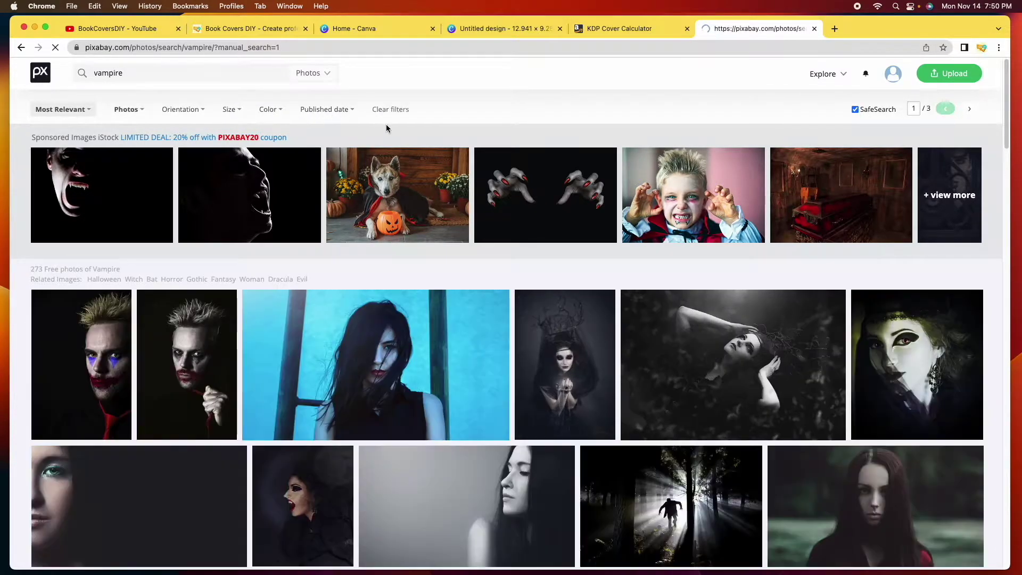
scroll(607, 317, down, 5)
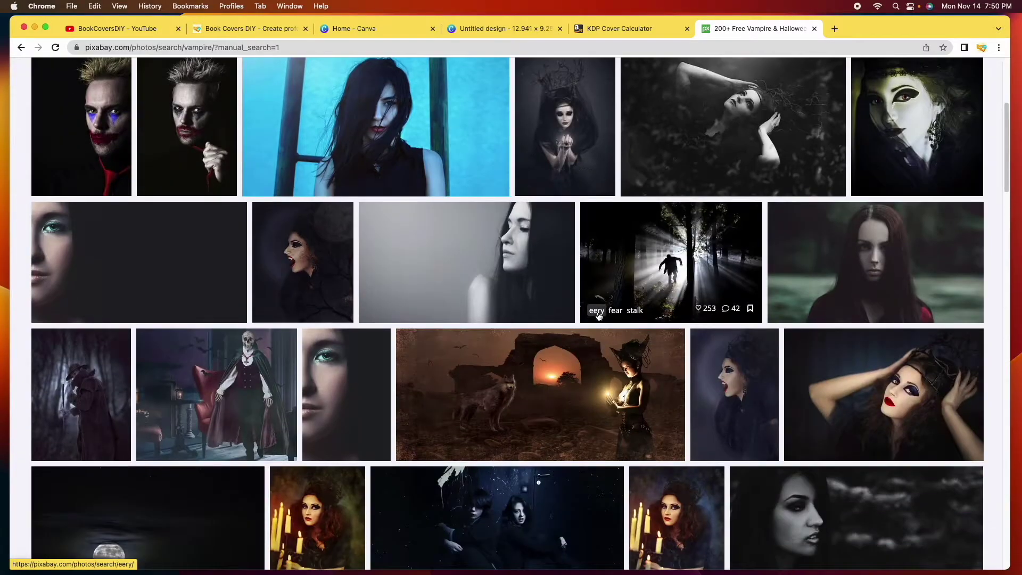
scroll(599, 315, down, 2)
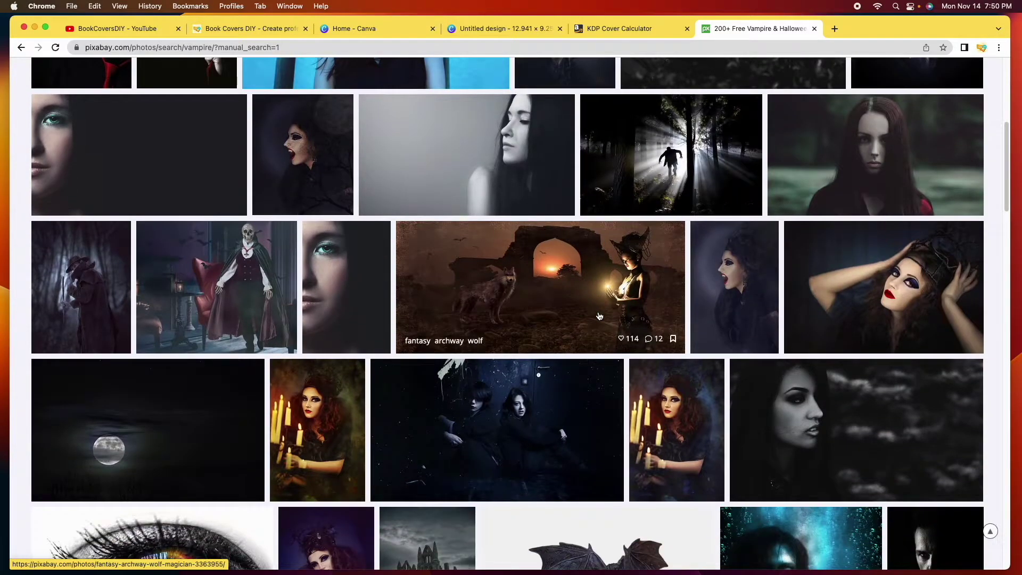
scroll(574, 160, down, 2)
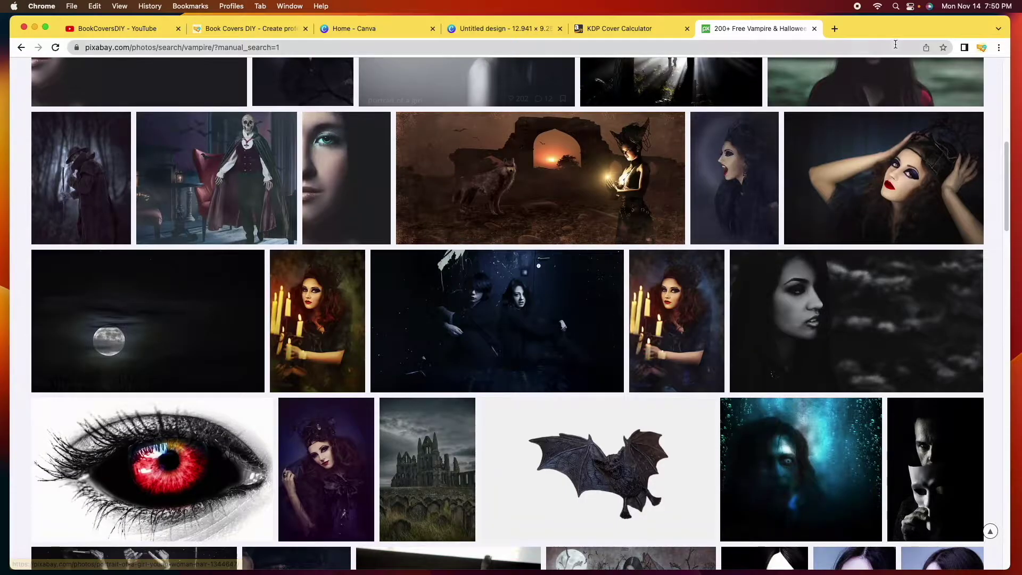
In another new tab, Google 'pexels' and open the Pexels website
click(834, 29)
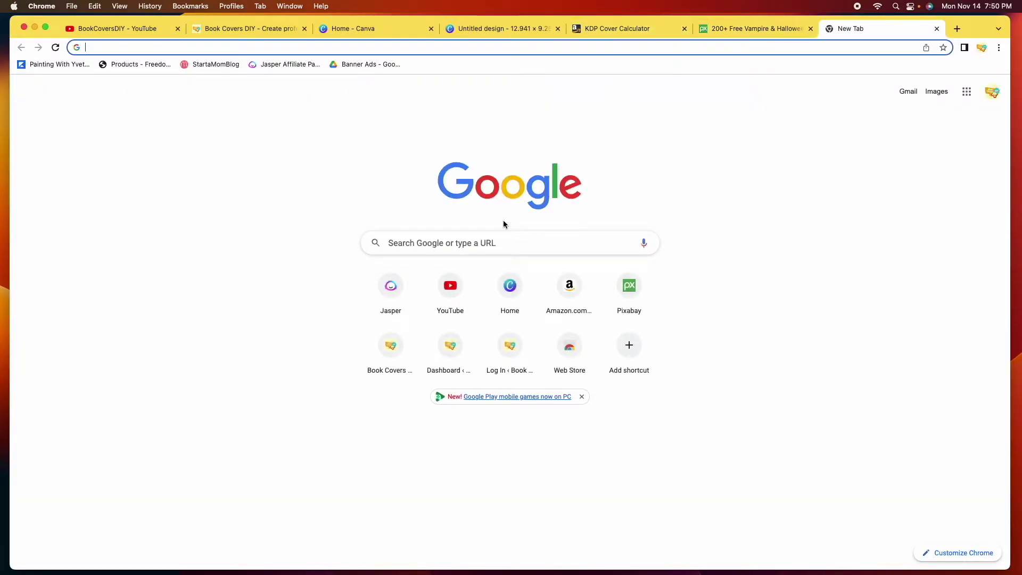
click(485, 242)
text(pexels)
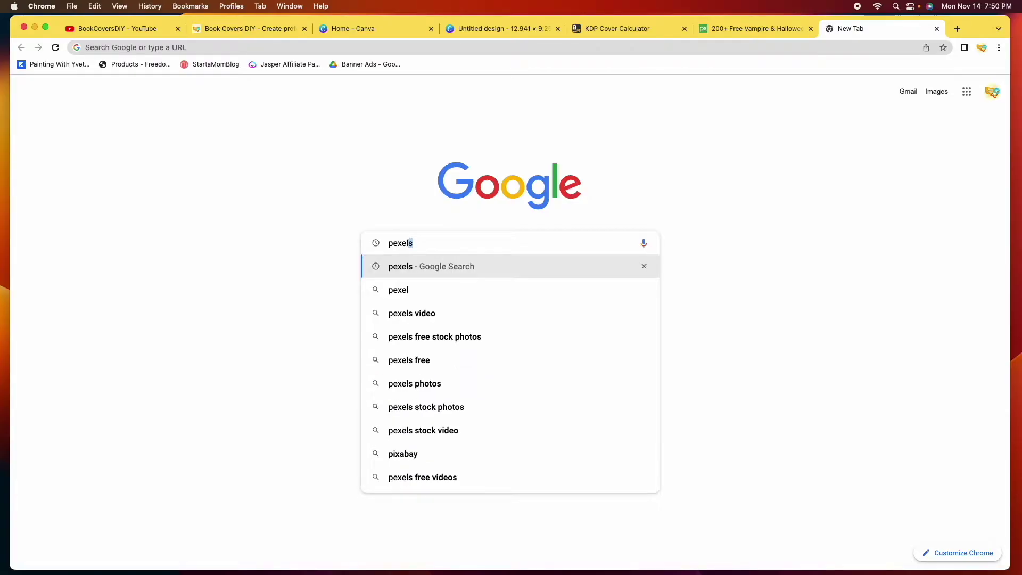
key(Return)
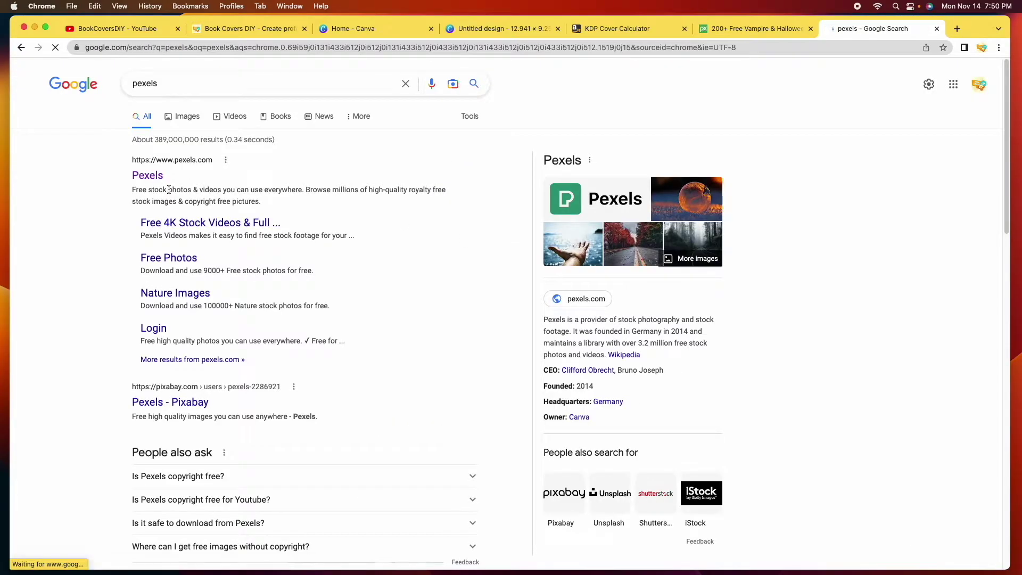
click(148, 176)
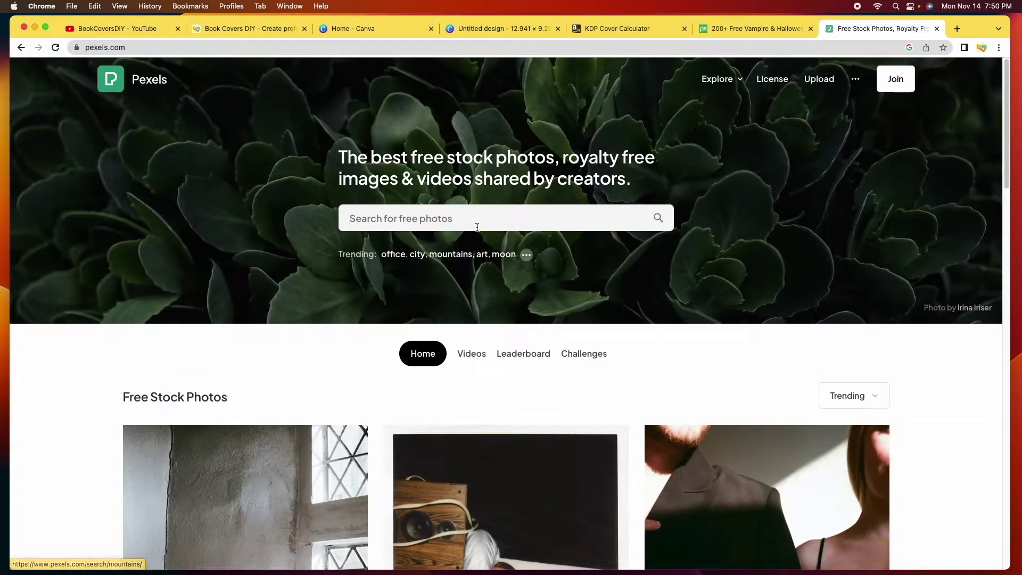
Search Pexels for 'vampire', browse the 247 photos, then go back to the Canva design
click(477, 224)
text(vampire)
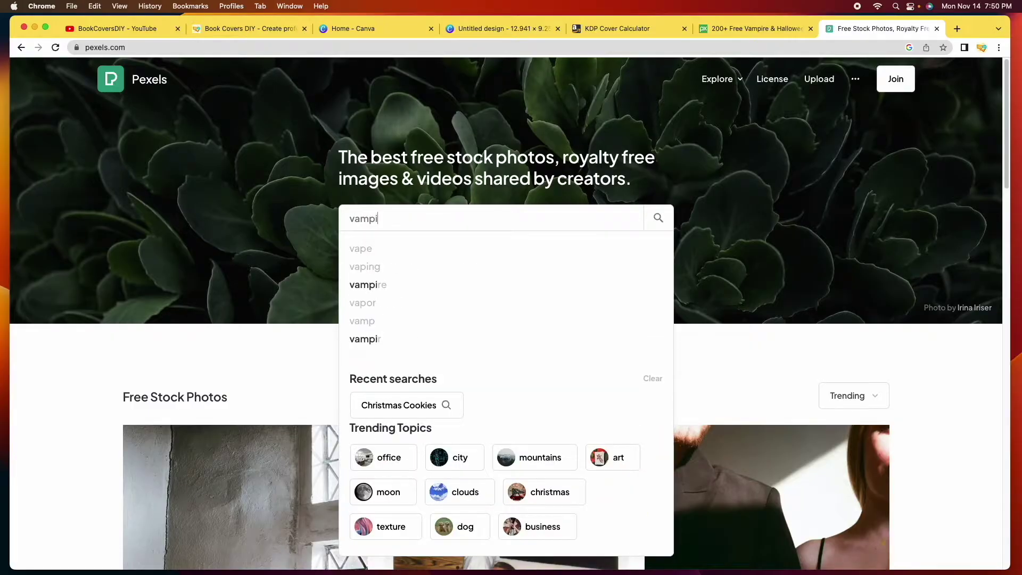
key(Return)
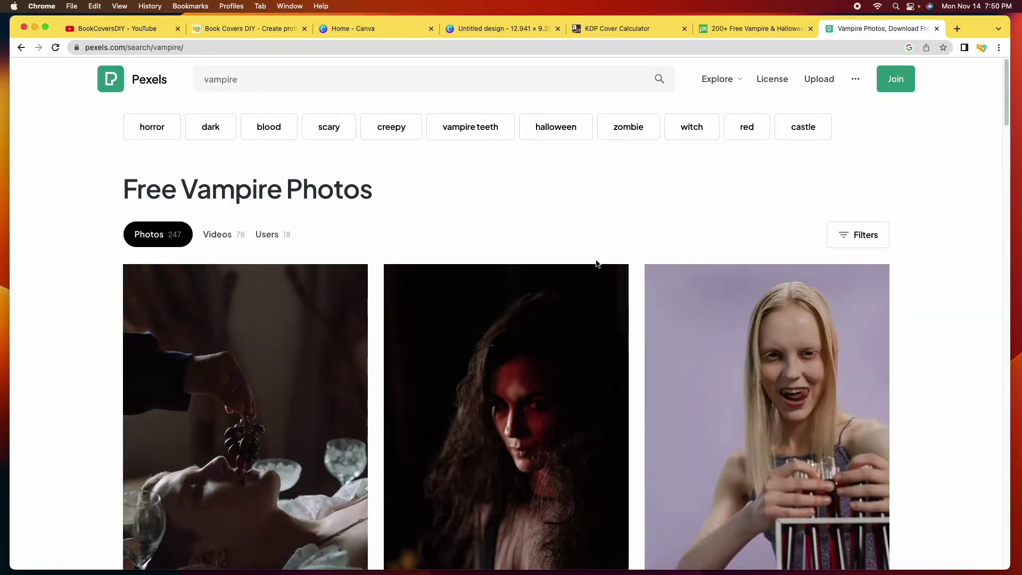
scroll(602, 266, down, 10)
scroll(640, 273, down, 2)
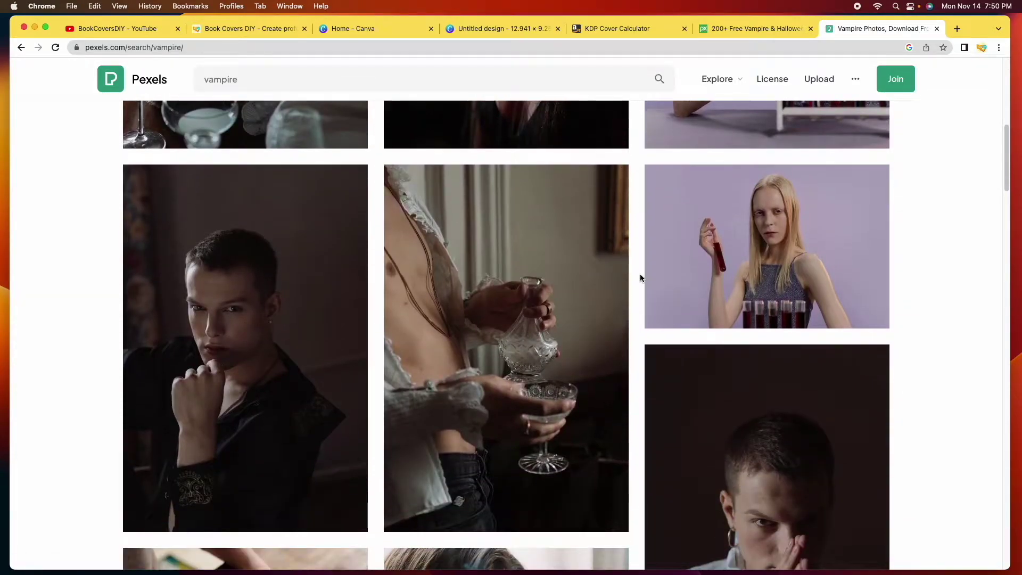
scroll(639, 274, down, 8)
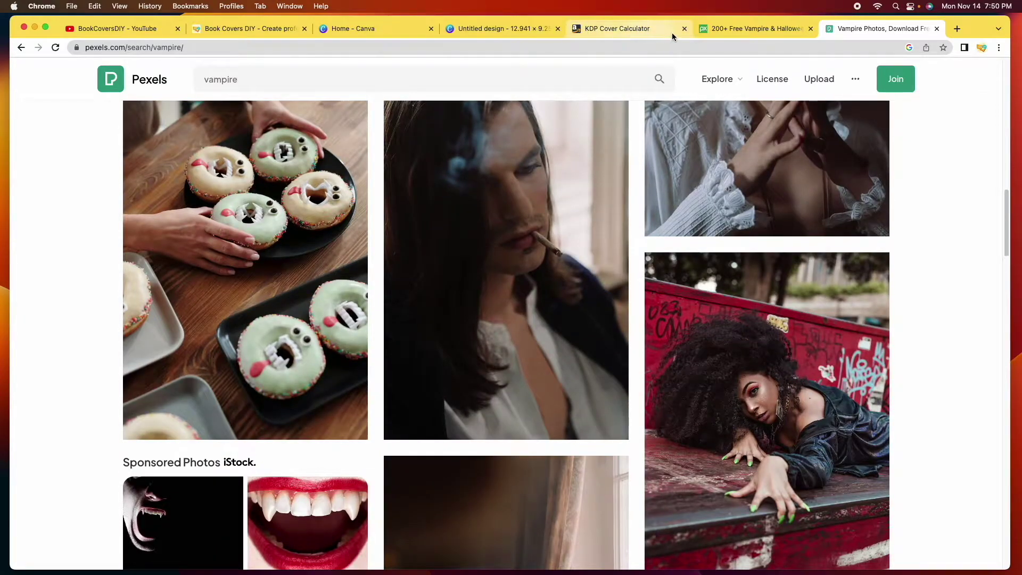
click(505, 28)
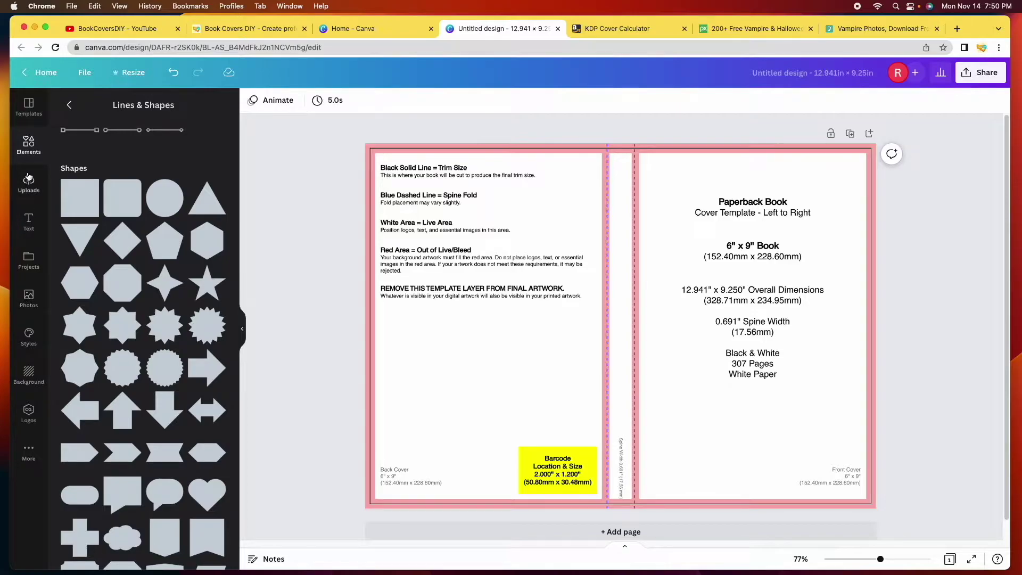
Search Canva Photos for 'vampire', filter to Free only, and browse the results
click(29, 305)
text(vampire)
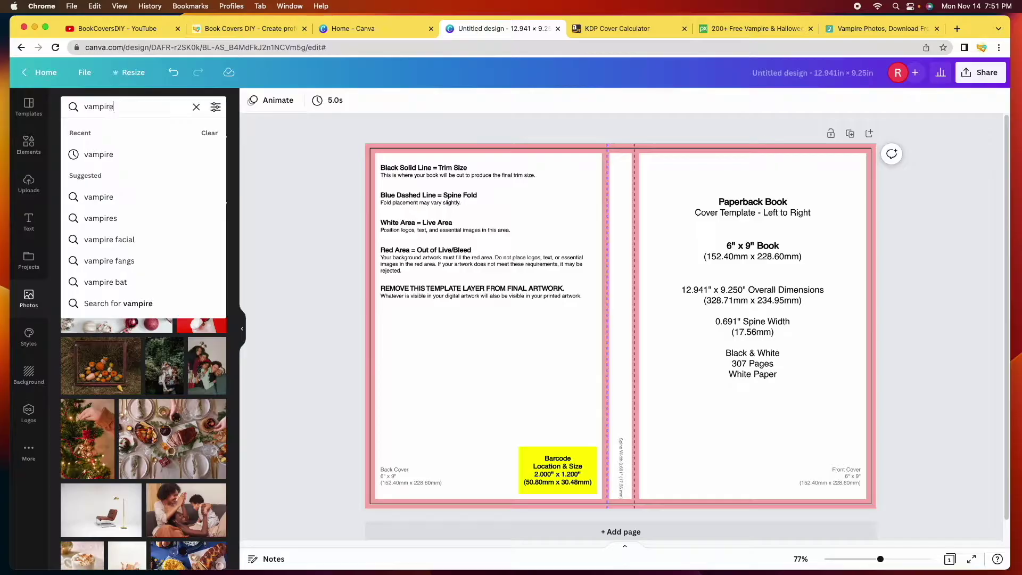
key(Return)
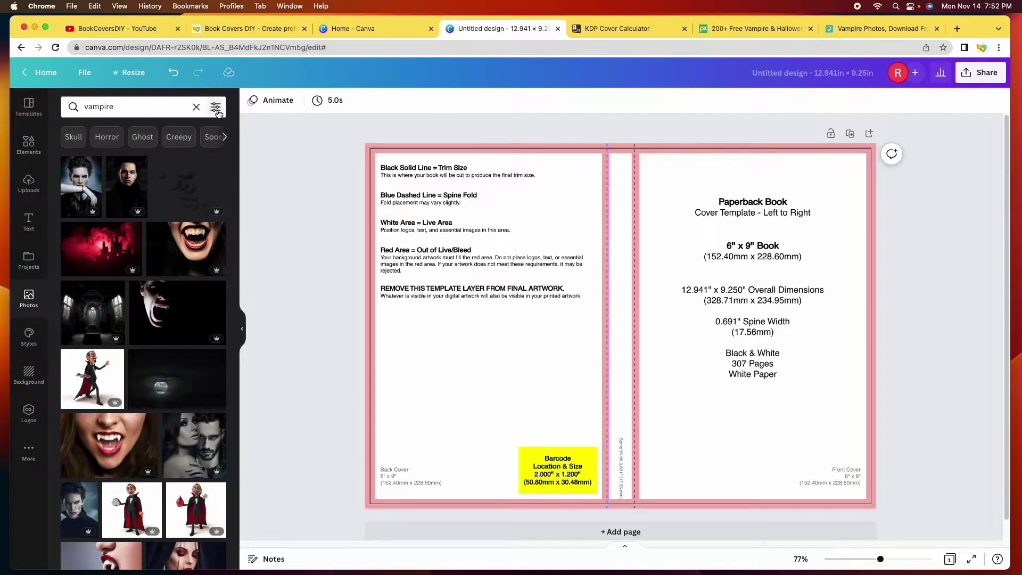
click(216, 109)
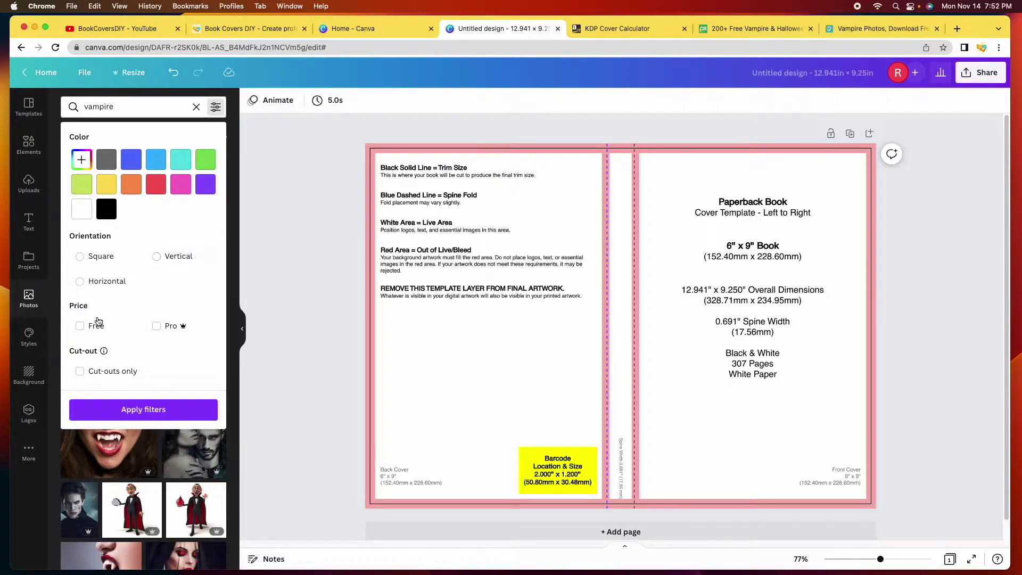
click(80, 330)
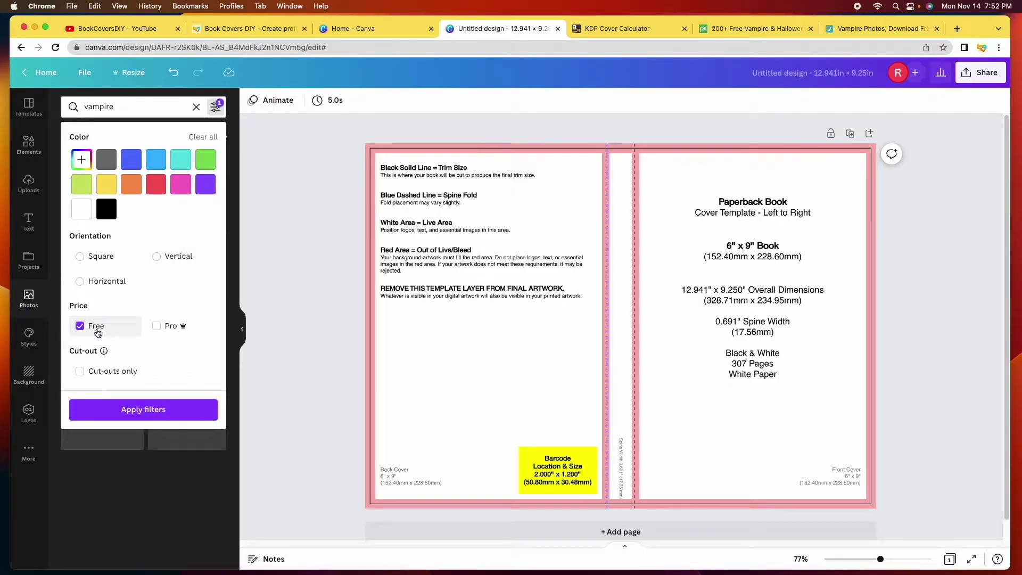
click(154, 409)
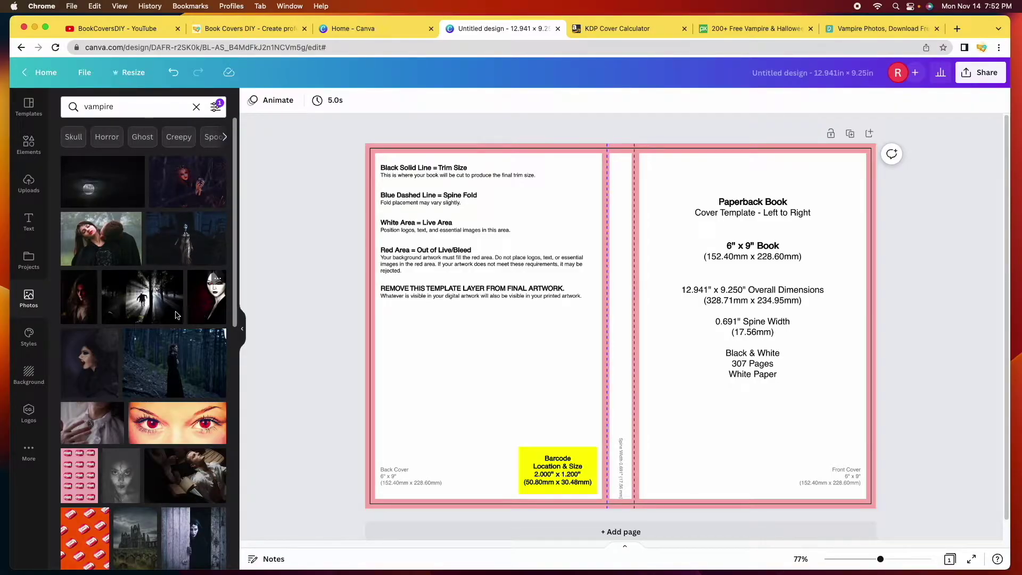
scroll(171, 393, down, 5)
scroll(173, 395, down, 6)
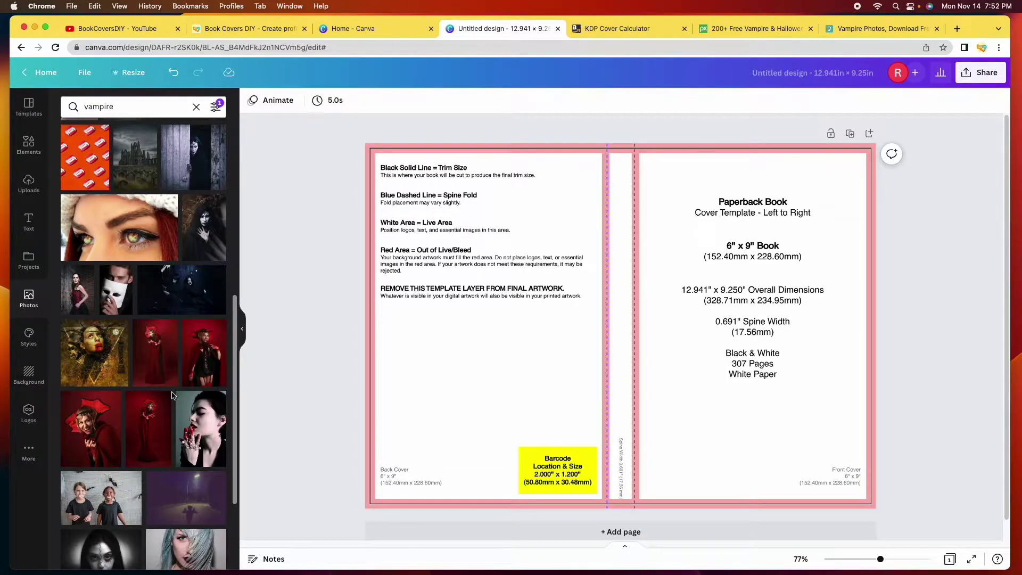
scroll(171, 395, down, 7)
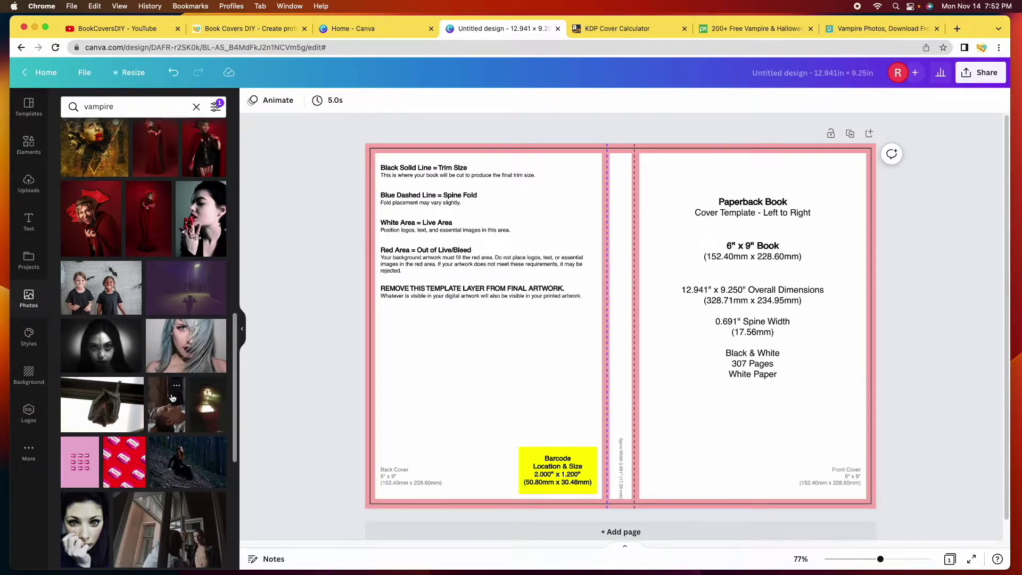
scroll(172, 398, down, 10)
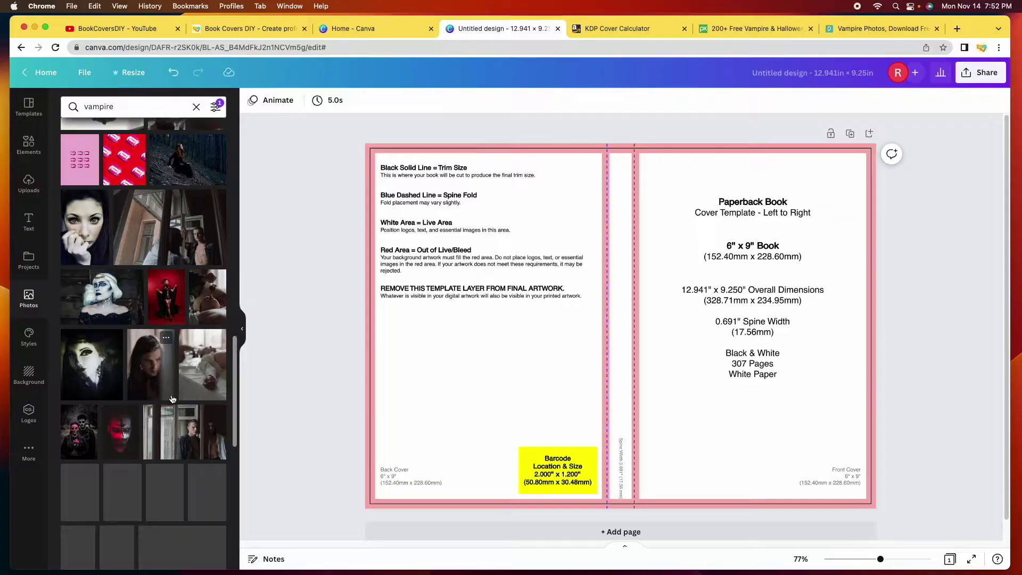
scroll(178, 379, up, 9)
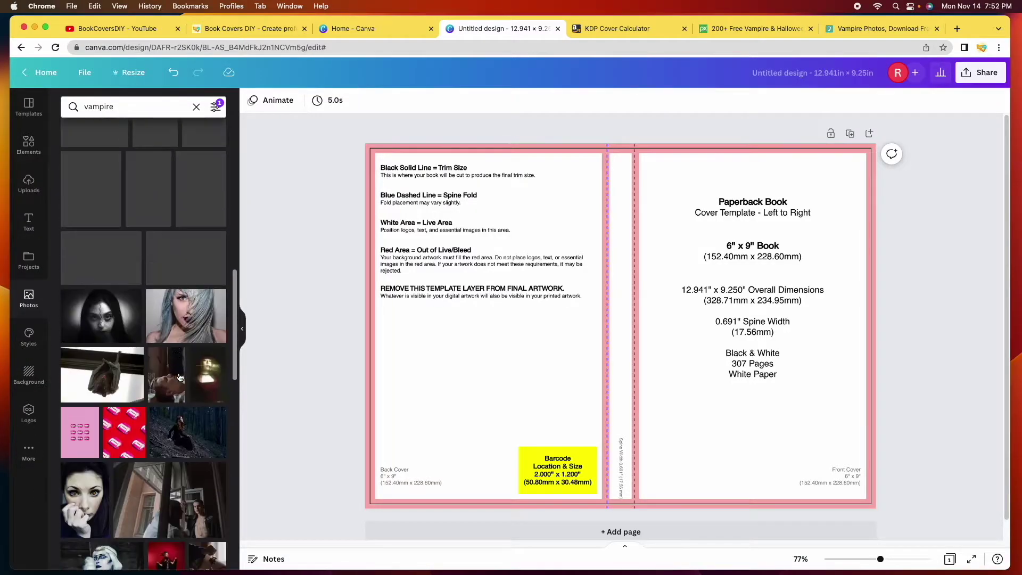
scroll(179, 377, up, 8)
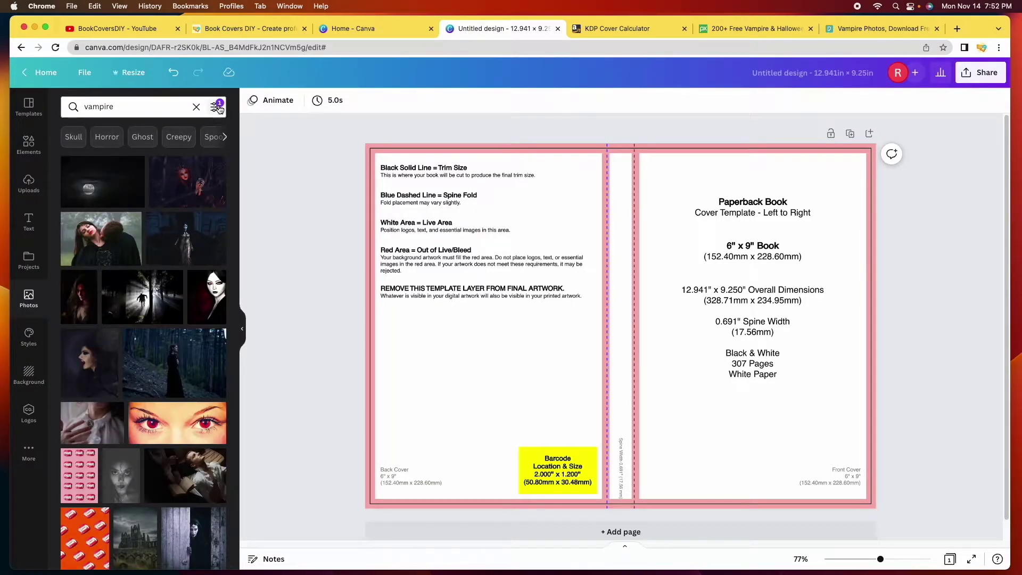
Remove the Free-only filter from the vampire photo results
click(218, 108)
click(80, 326)
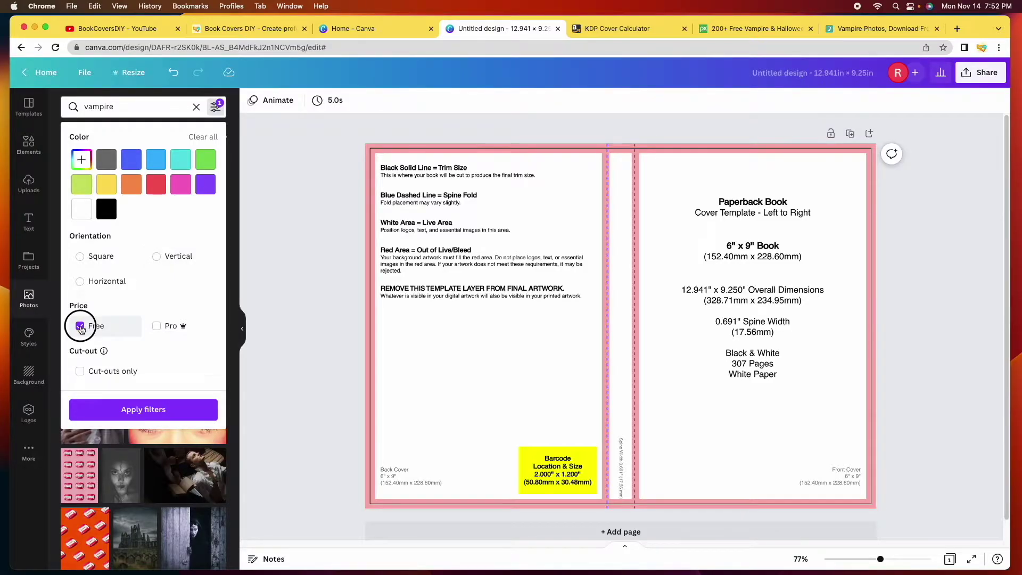
click(80, 326)
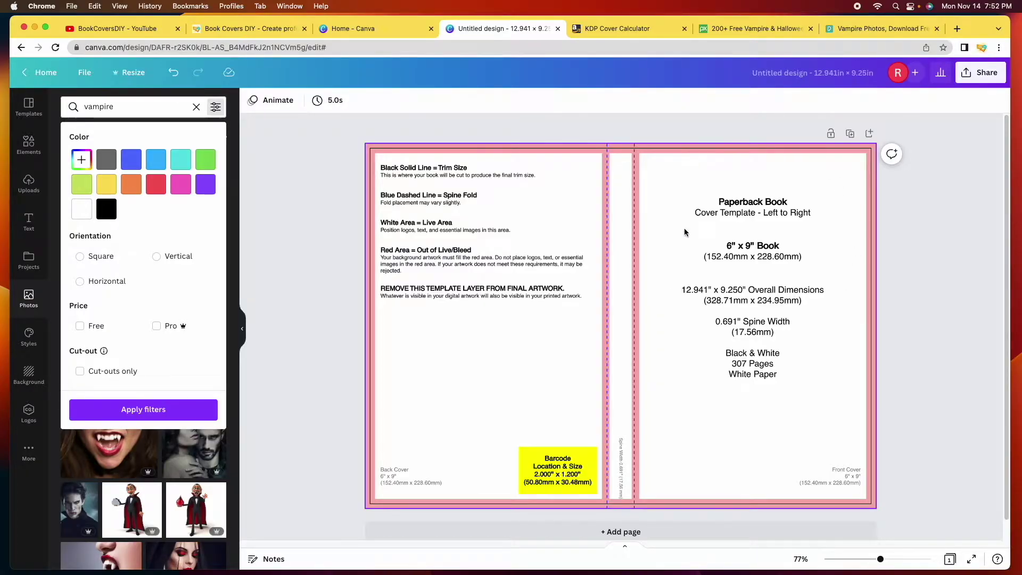
click(237, 429)
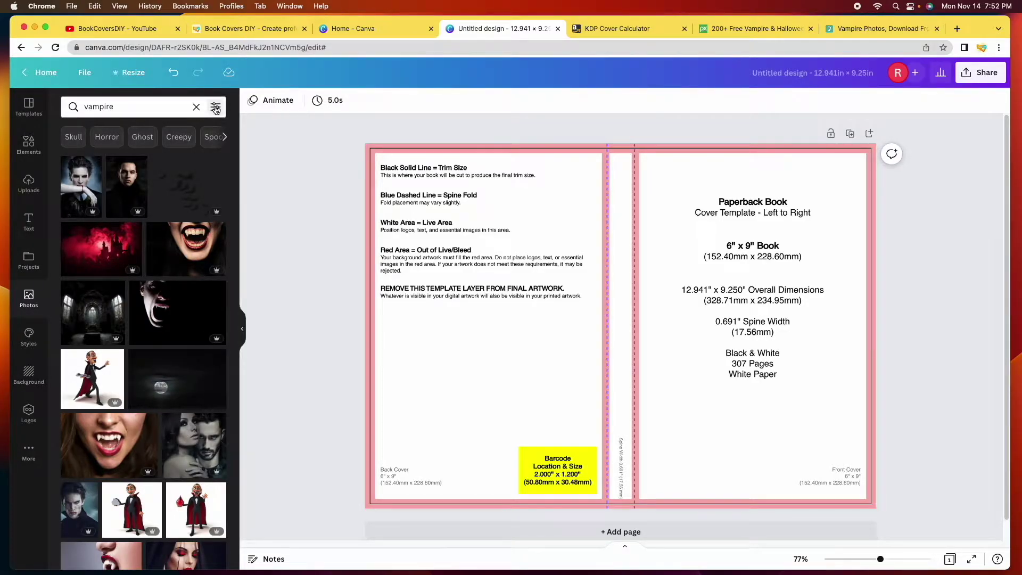
Filter the vampire photos to Vertical orientation and browse the results
click(216, 107)
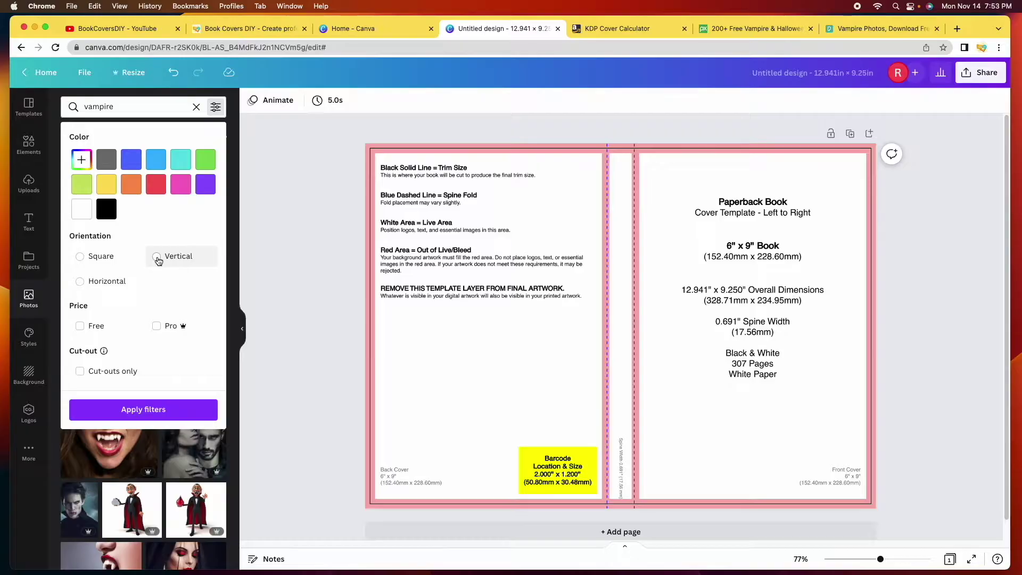
click(158, 257)
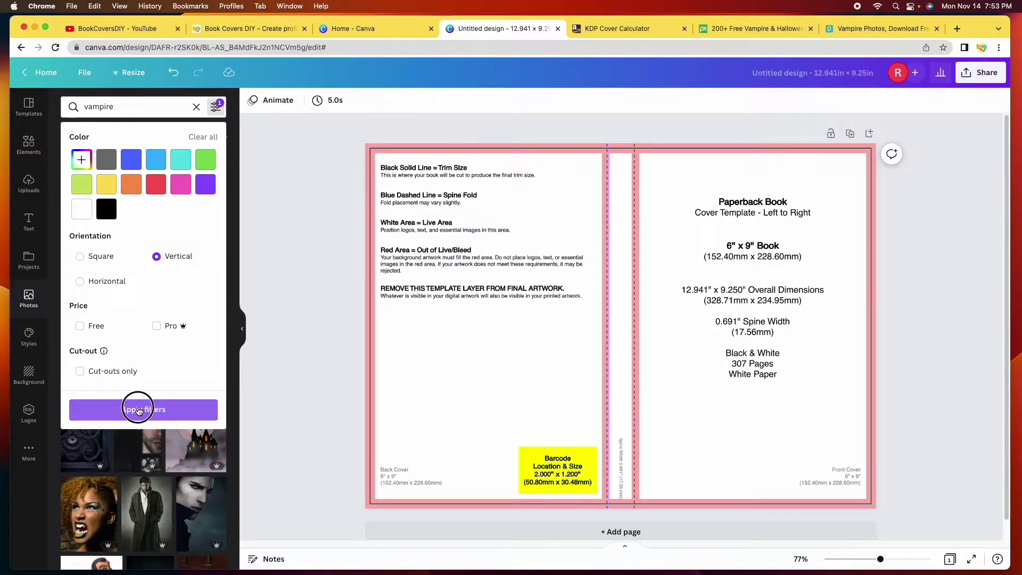
click(149, 410)
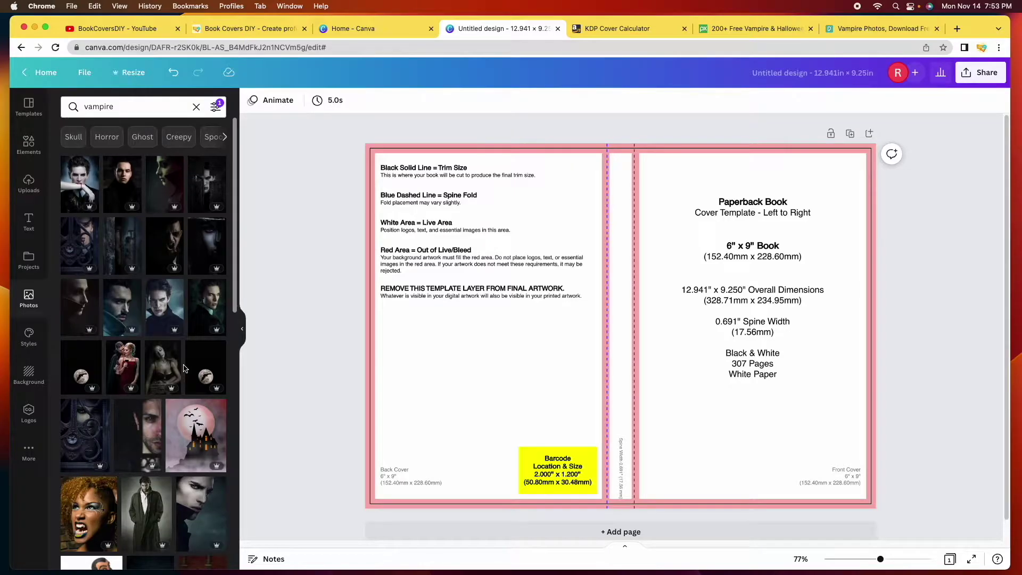
scroll(184, 368, down, 5)
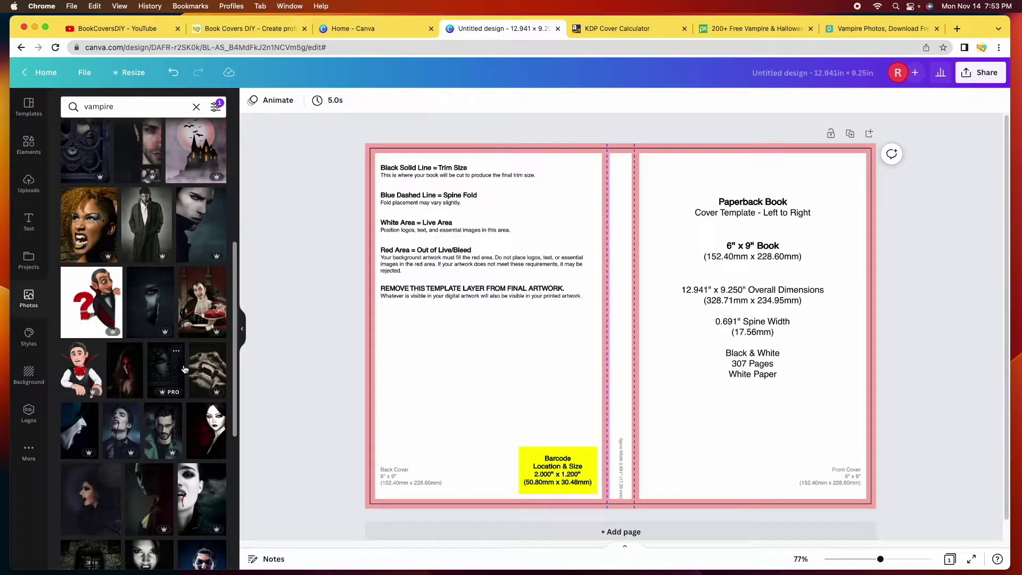
scroll(126, 392, down, 1)
scroll(126, 392, down, 2)
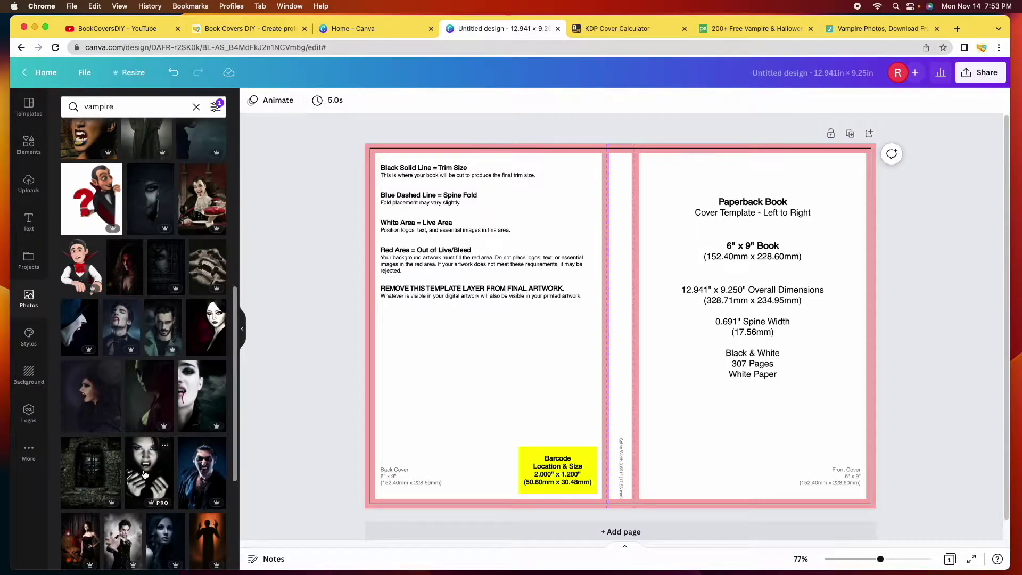
scroll(143, 473, up, 10)
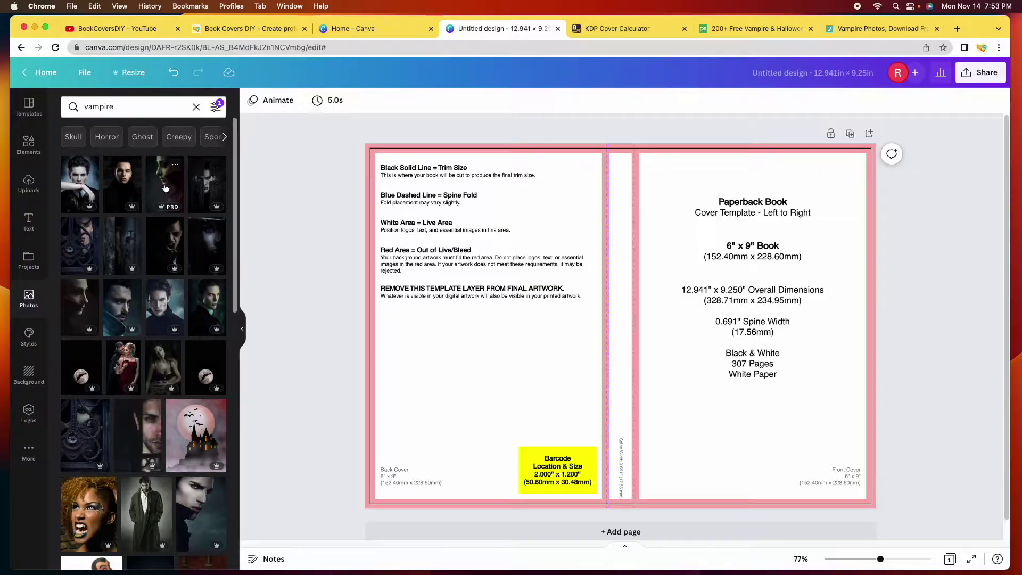
Add the vampire woman photo and stretch it to fill the front cover out to the bleed edges
click(166, 189)
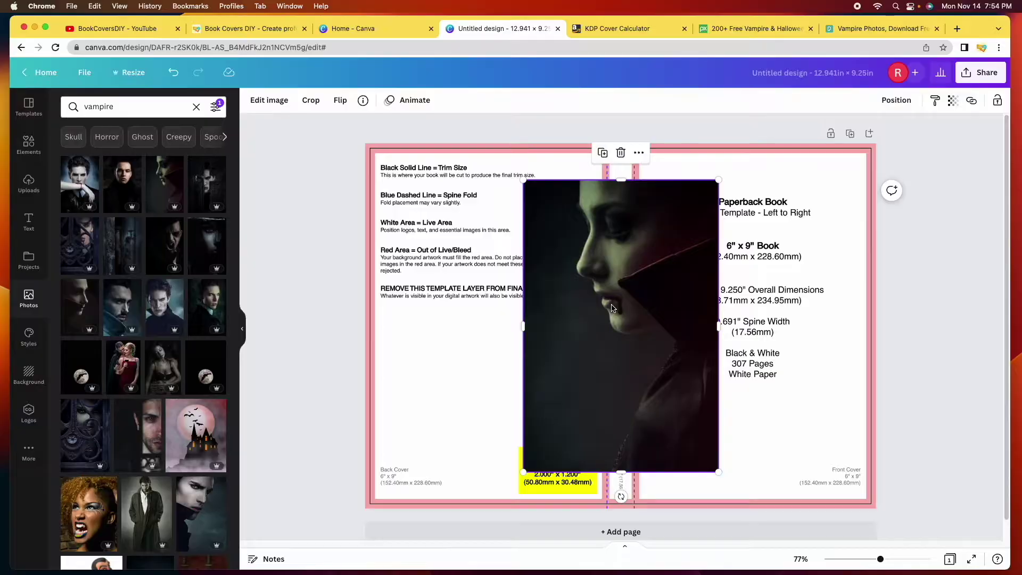
drag(612, 308, 745, 310)
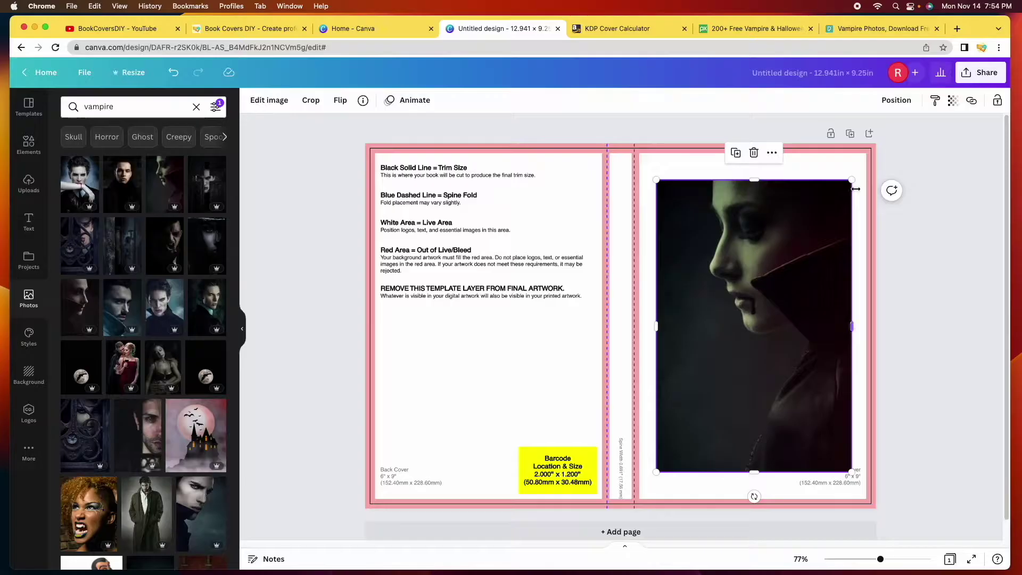
drag(851, 180, 874, 144)
drag(656, 472, 632, 507)
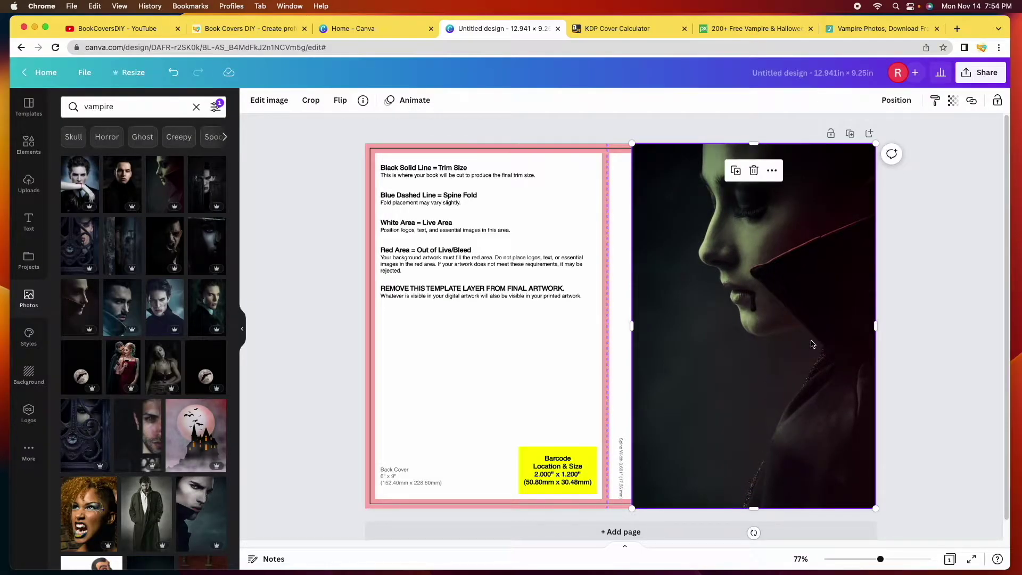
click(952, 328)
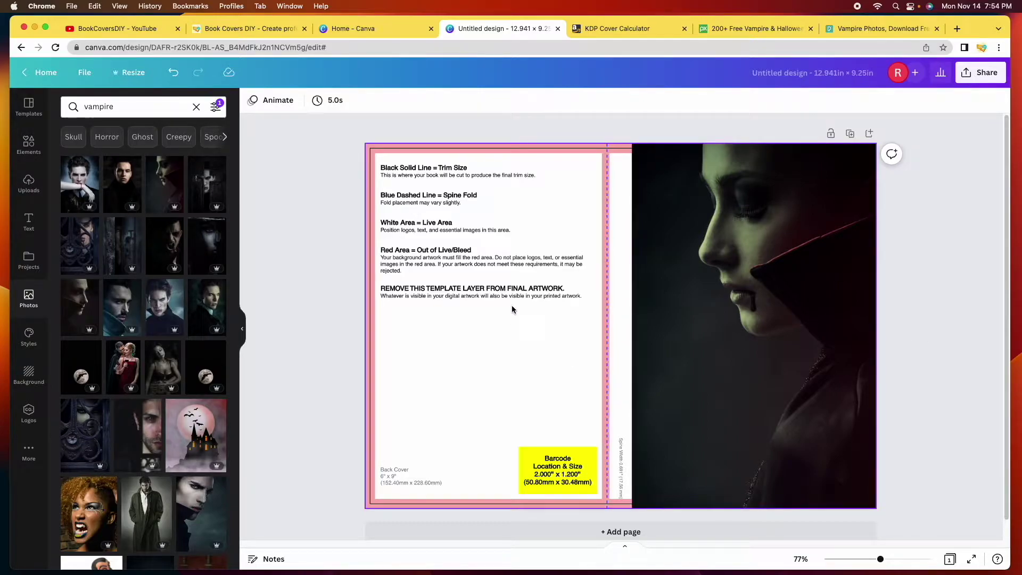
Move the KDP template layer Forward so its guide text sits above the vampire photo
click(534, 273)
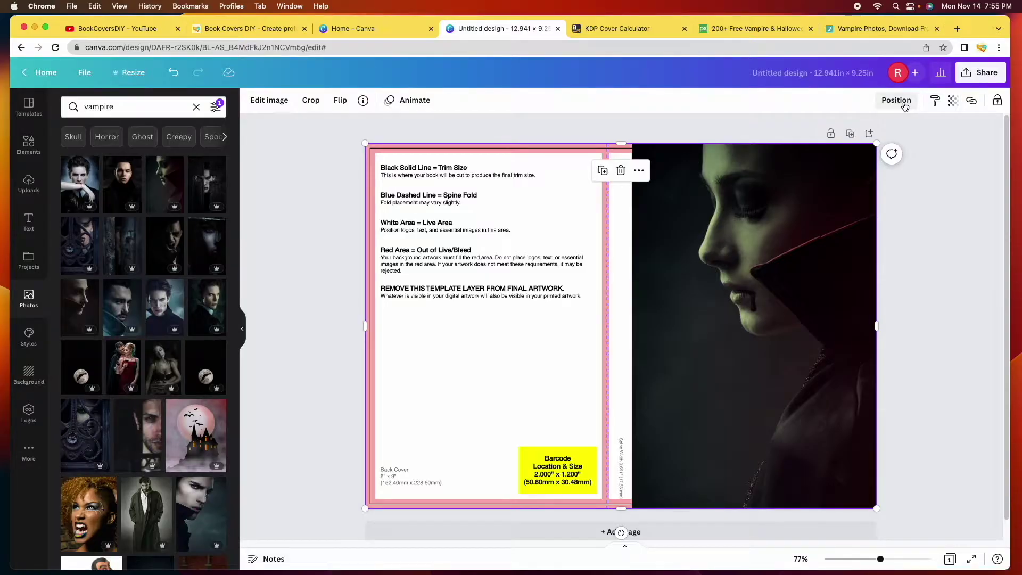
click(905, 106)
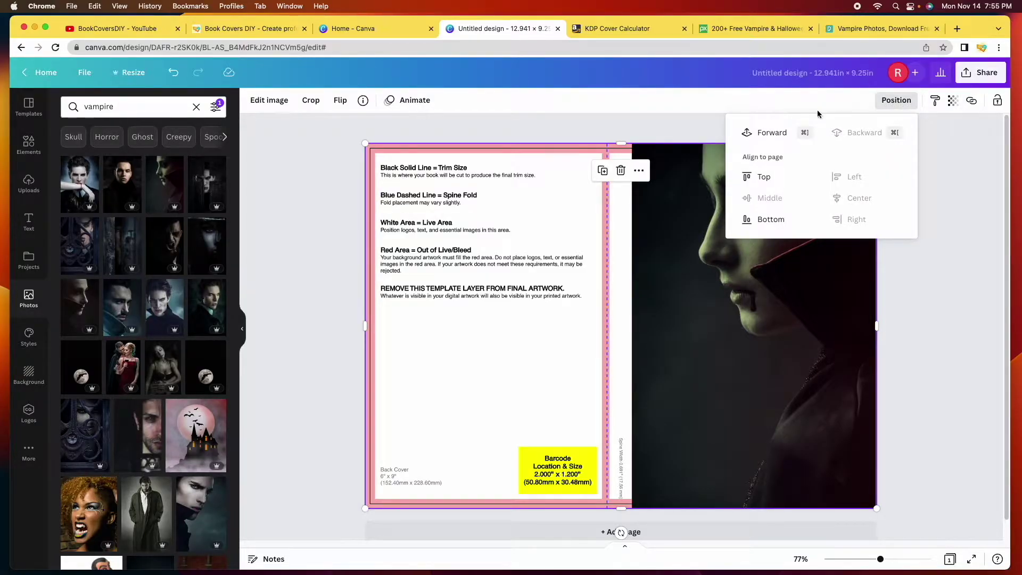
click(765, 135)
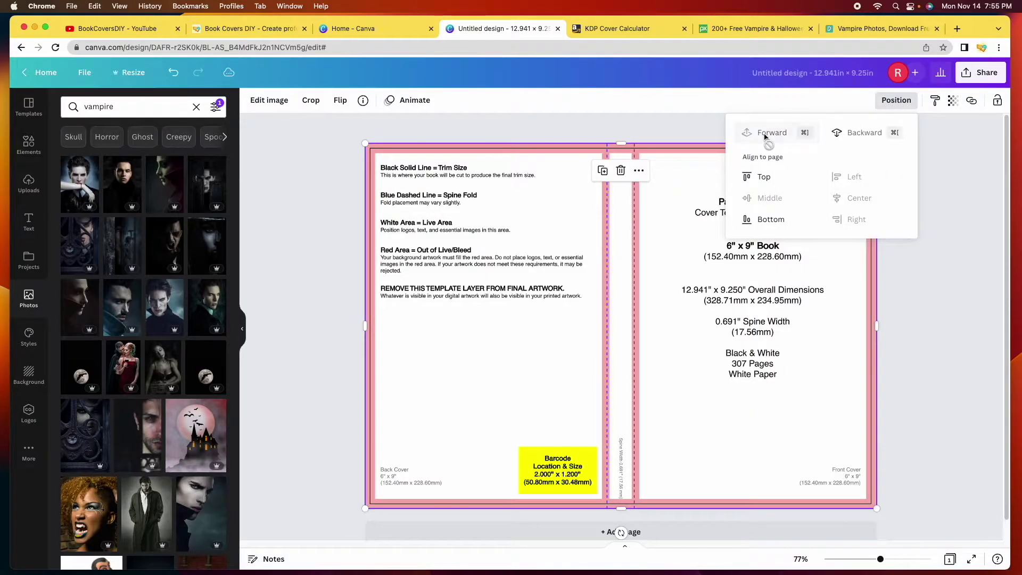
click(627, 128)
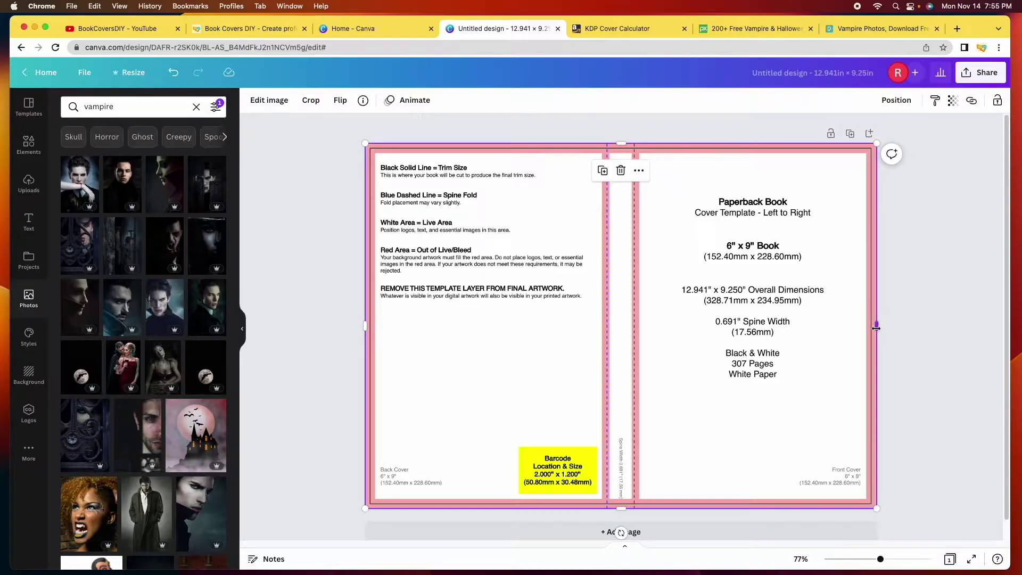
mouse_move(876, 326)
mouse_down()
mouse_move(818, 327)
mouse_move(876, 326)
mouse_up()
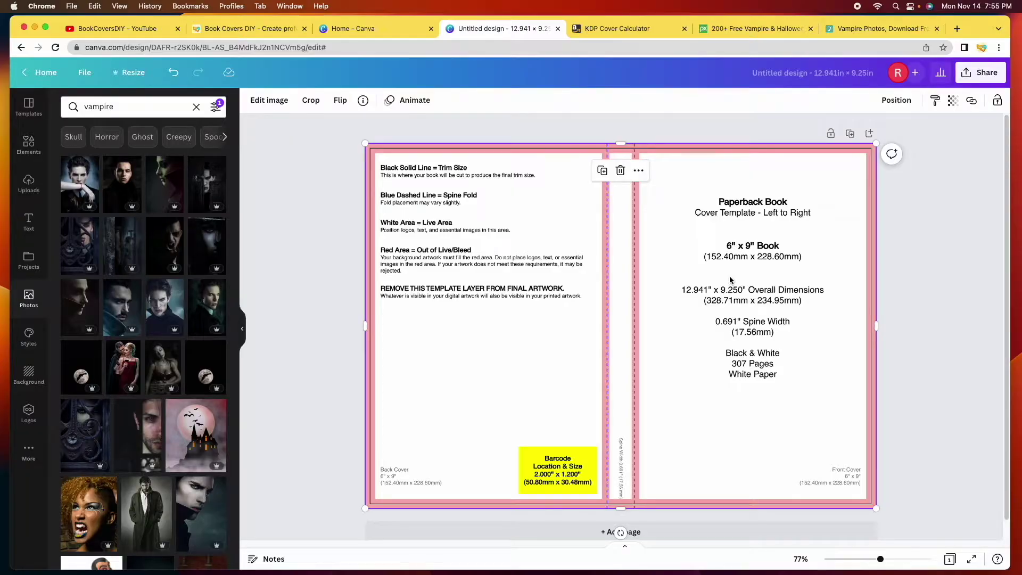
click(894, 100)
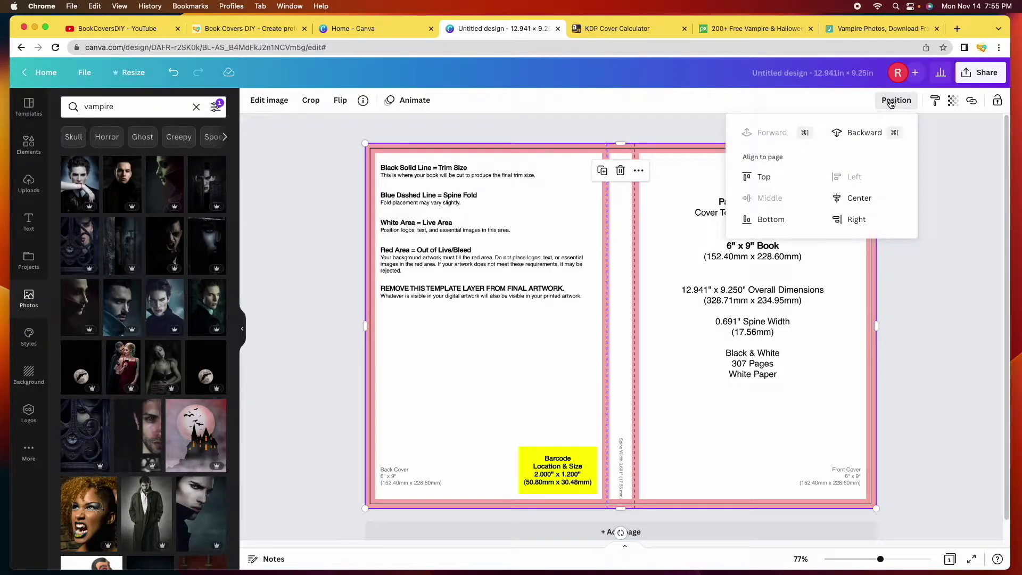
click(881, 134)
click(918, 298)
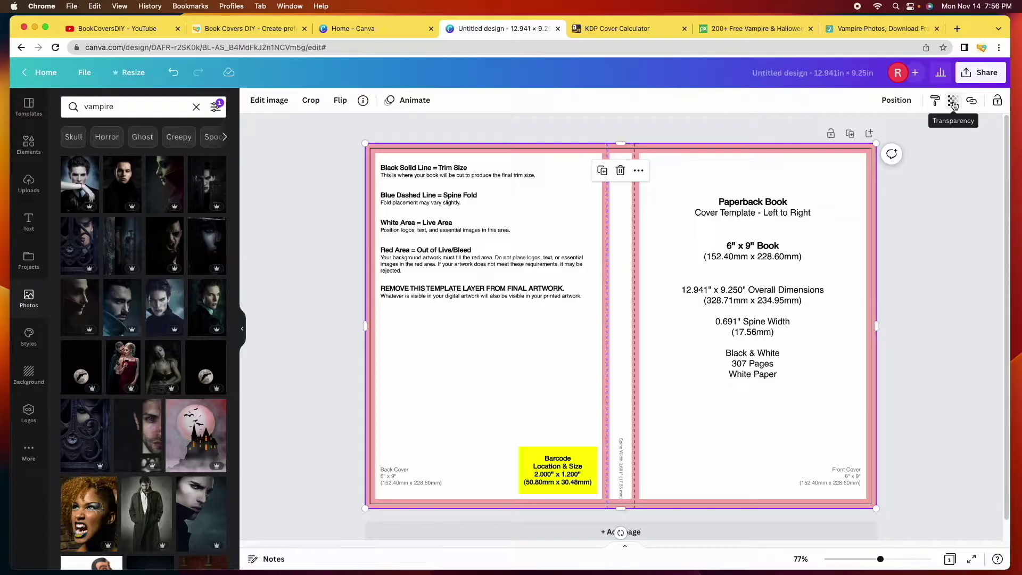
Set the template layer's transparency to 74
click(952, 102)
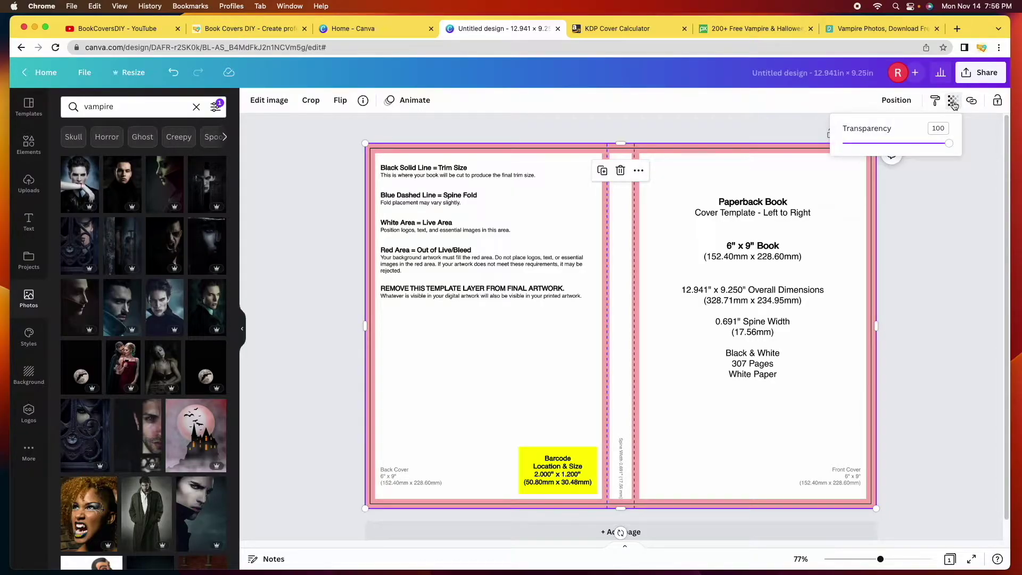
click(949, 144)
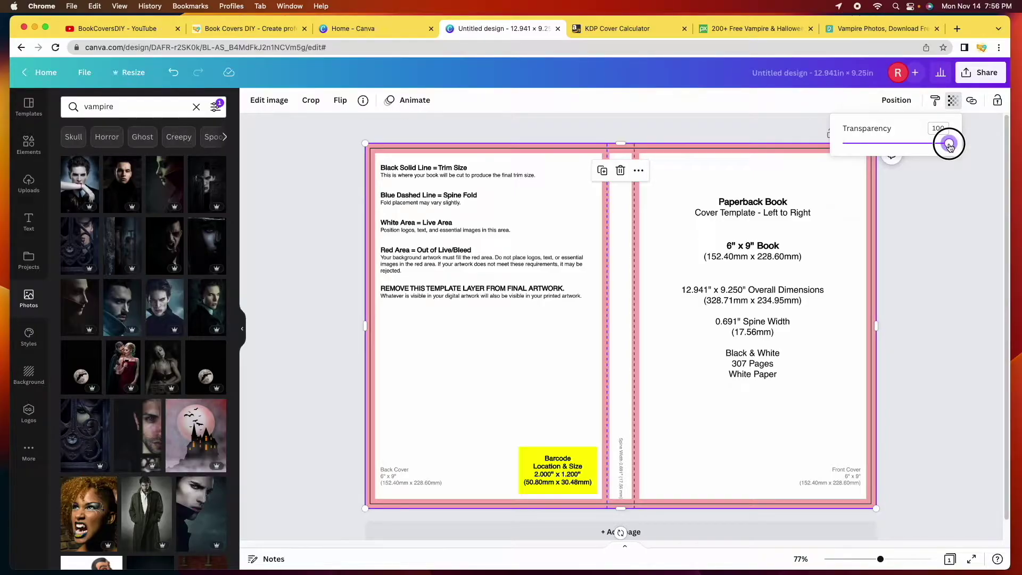
drag(950, 145, 877, 142)
click(701, 152)
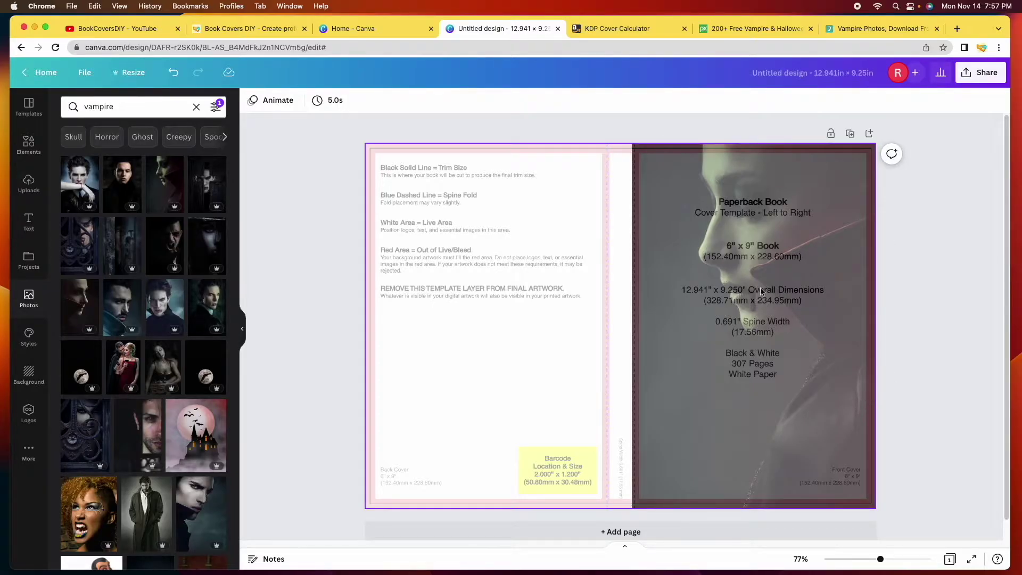
Send the template layer Backward behind the vampire photo
click(557, 197)
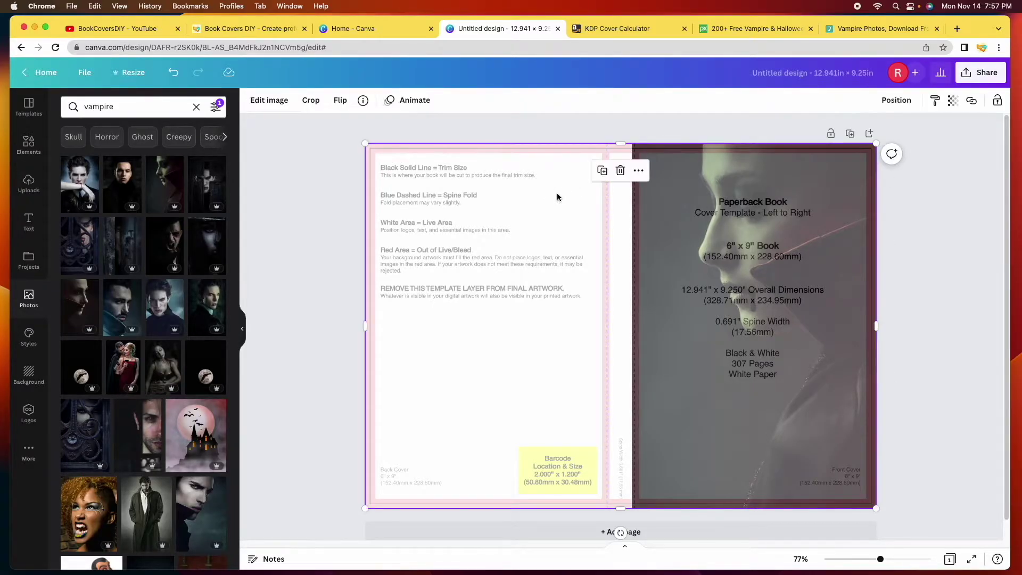
click(900, 103)
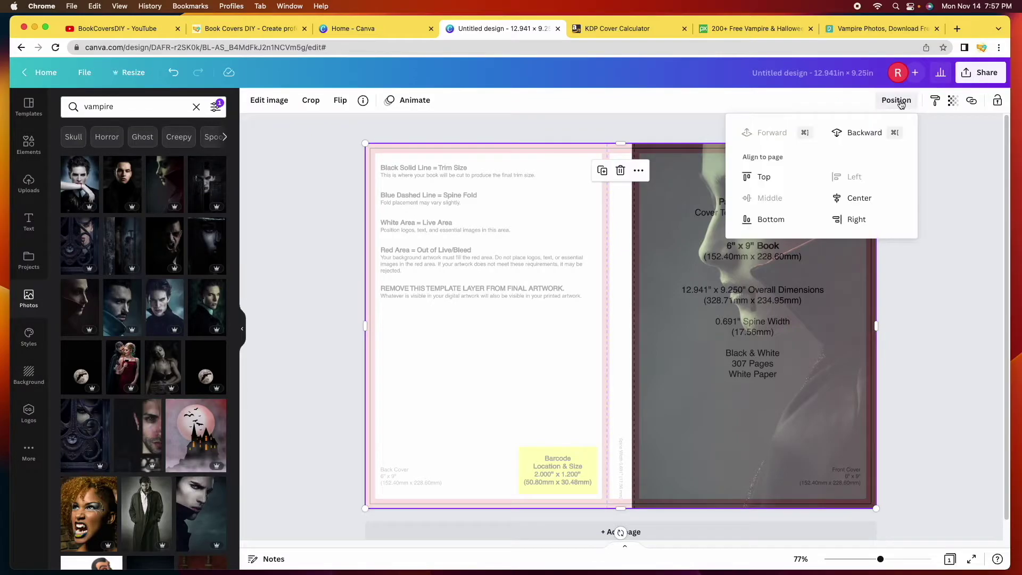
click(864, 134)
click(604, 269)
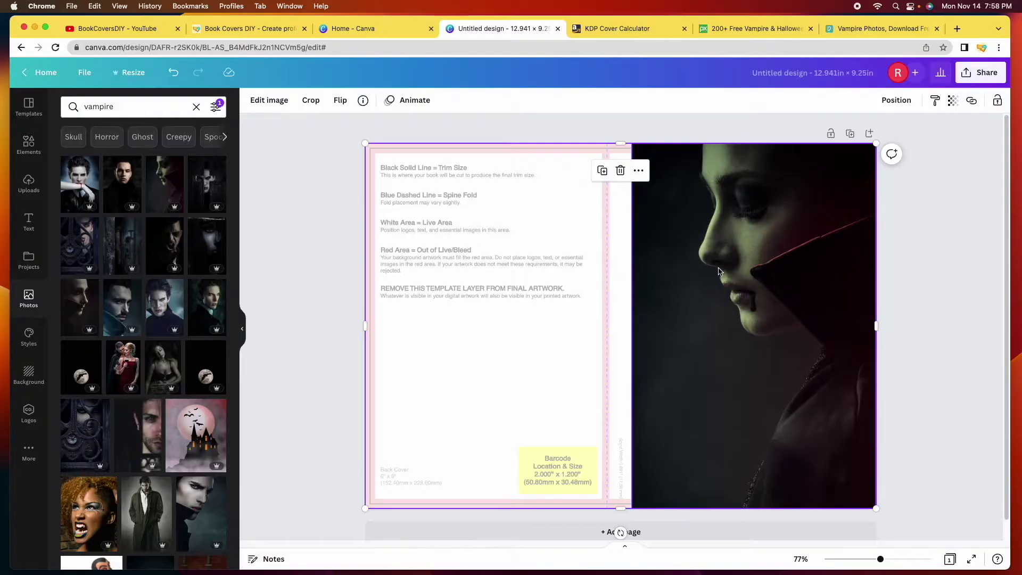
click(920, 284)
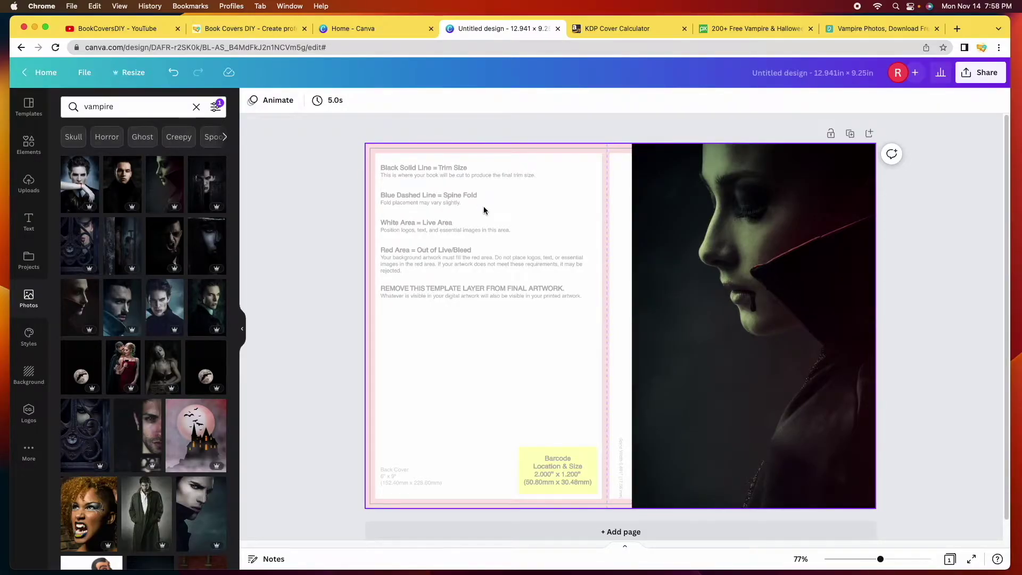
Add a square from Elements and stretch it into an orange rectangle filling the back cover
click(29, 142)
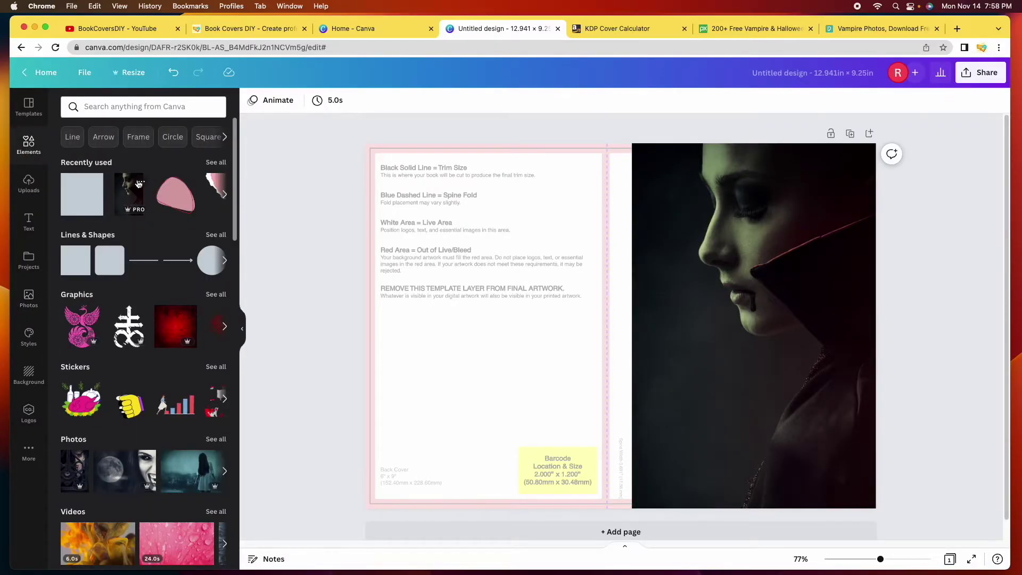
click(66, 264)
click(280, 285)
drag(641, 353, 435, 220)
drag(475, 252, 608, 275)
drag(486, 276, 485, 509)
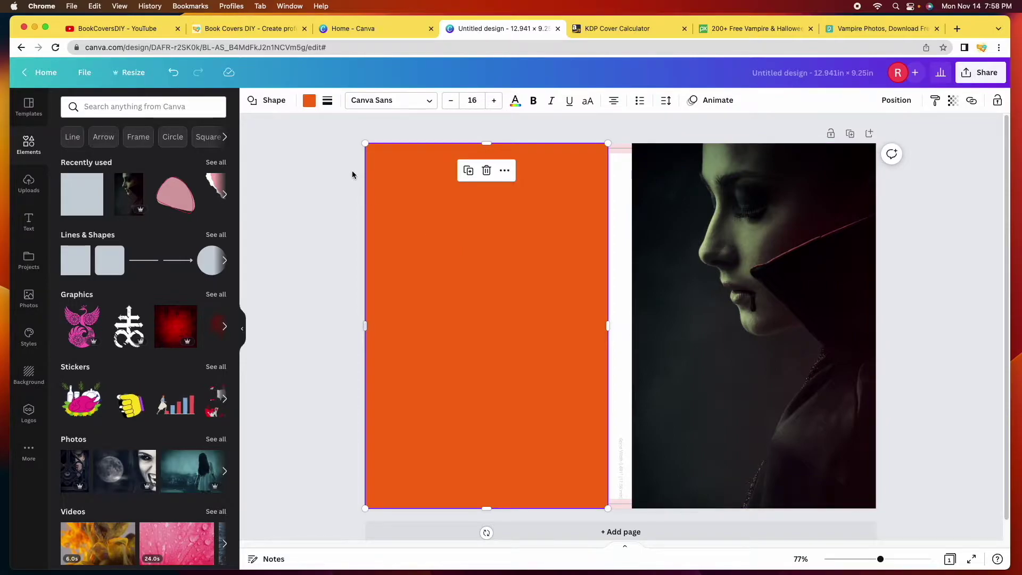
Try dark grey, white, black and several photo-derived swatches, including green #7a8566, on the back-cover rectangle
click(309, 101)
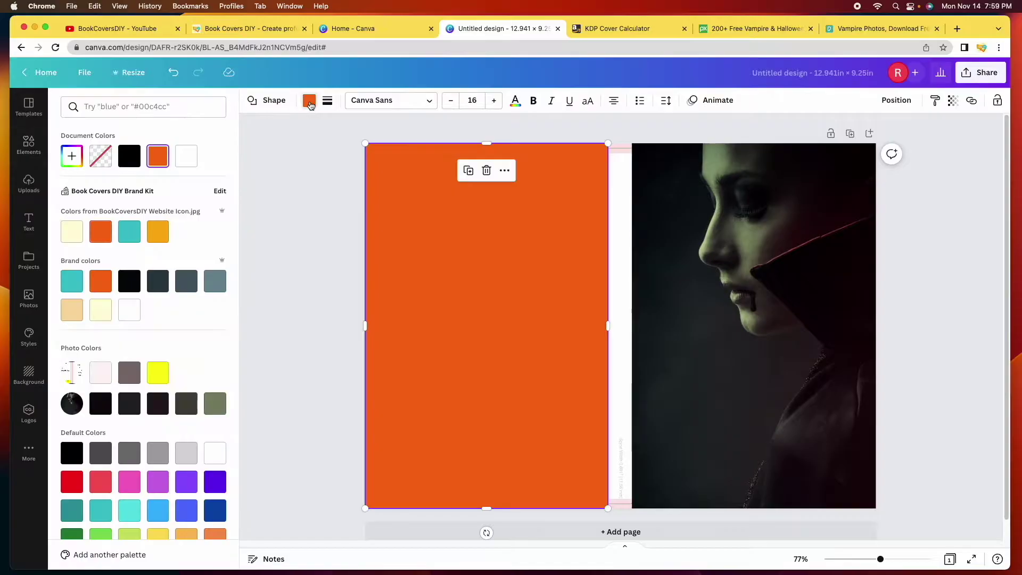
scroll(145, 424, down, 1)
scroll(146, 425, down, 1)
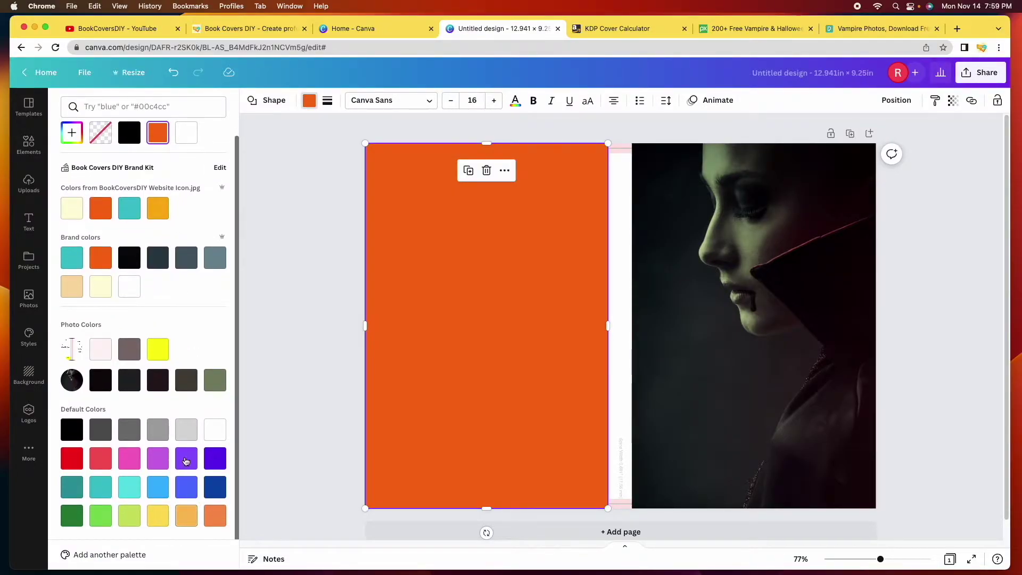
click(99, 434)
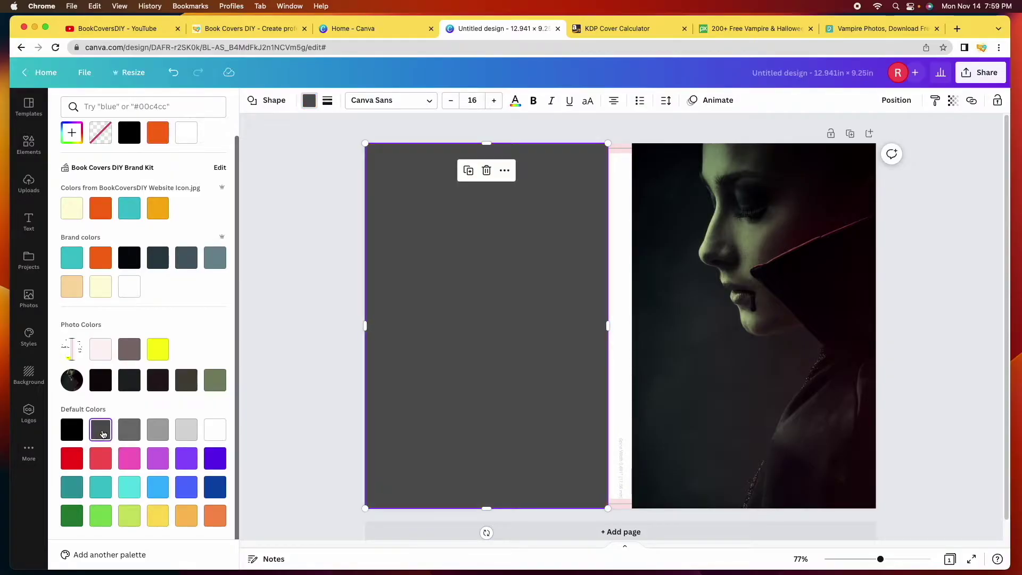
click(213, 432)
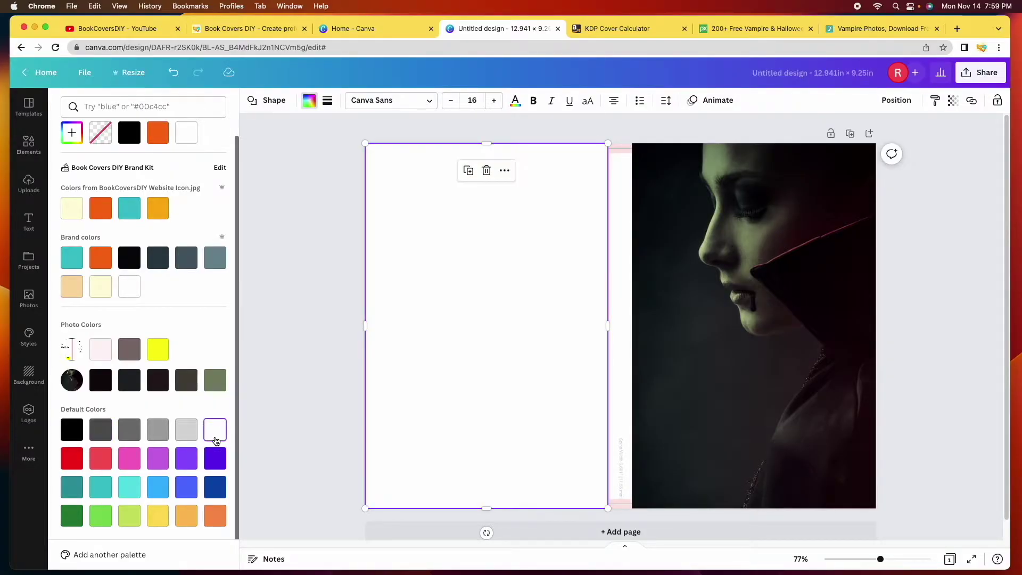
click(71, 430)
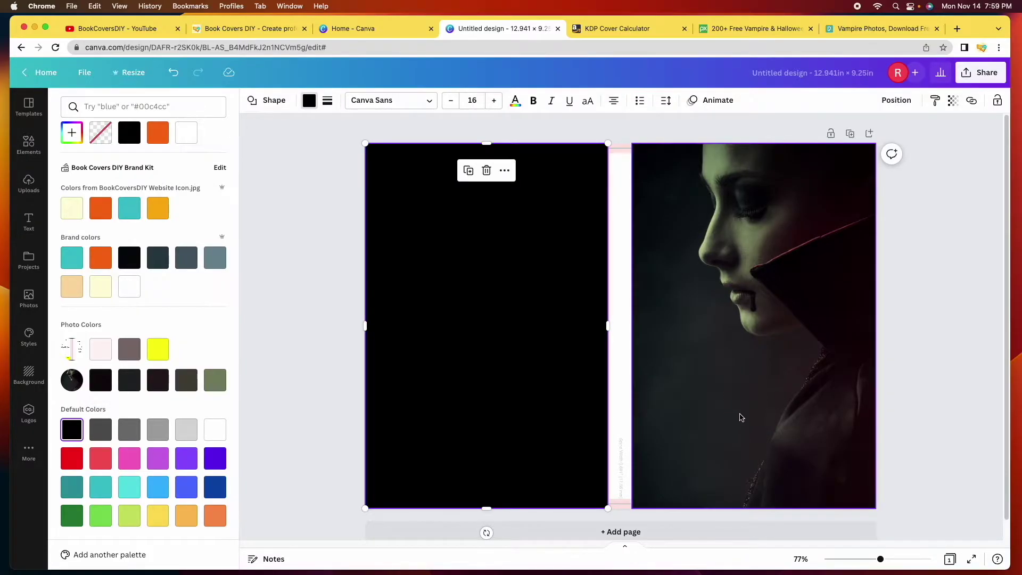
click(100, 388)
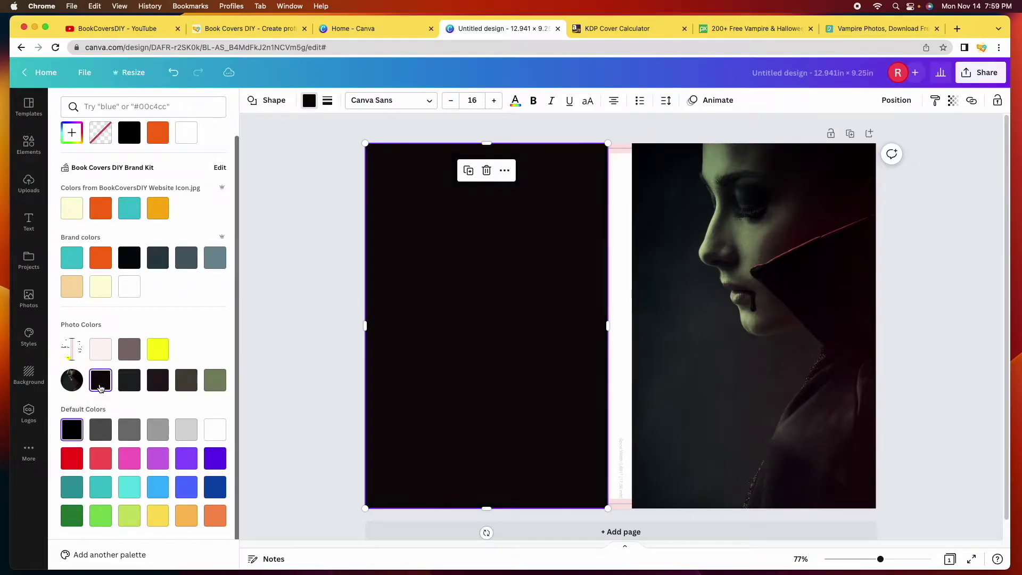
click(129, 385)
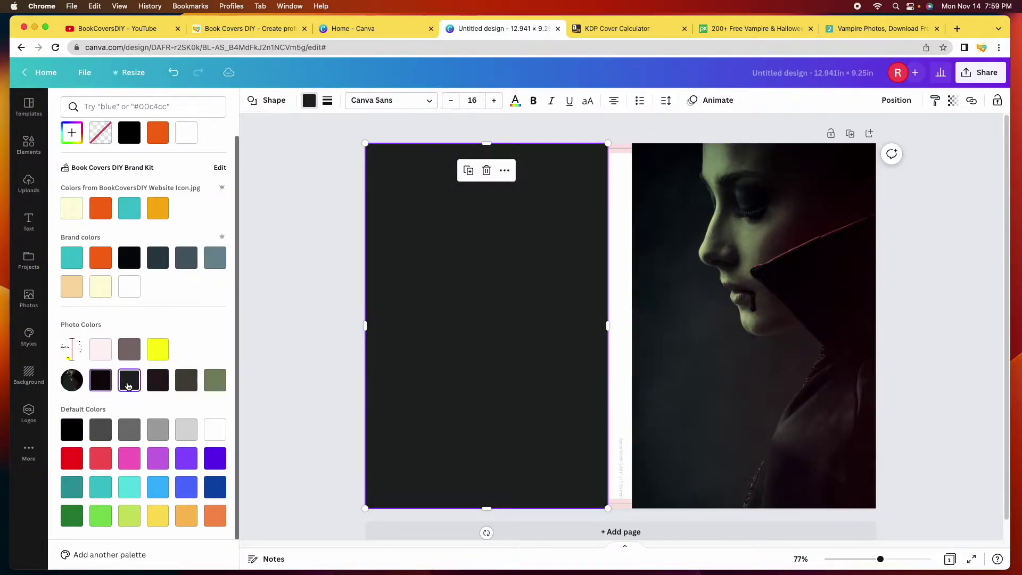
click(158, 387)
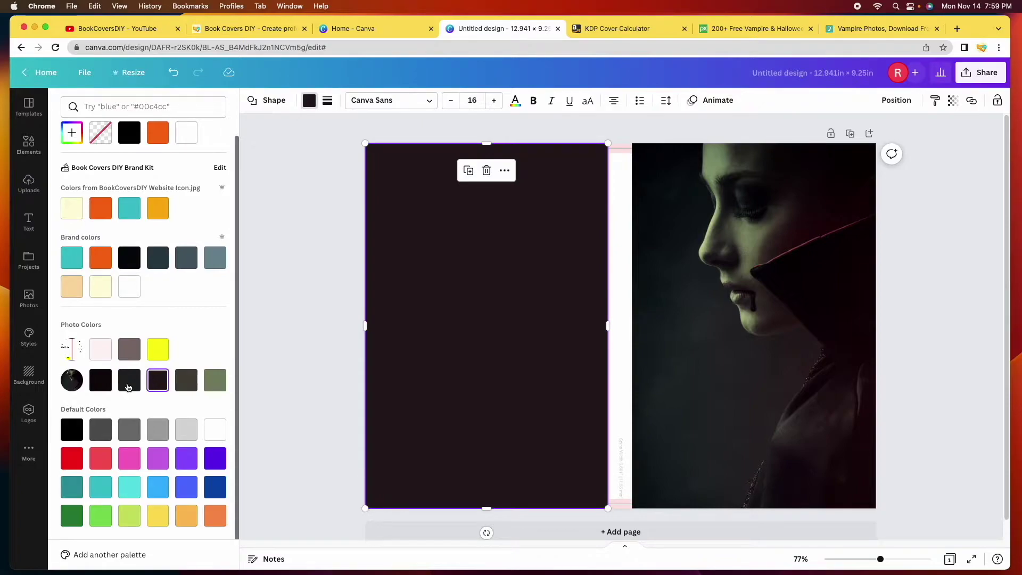
click(185, 385)
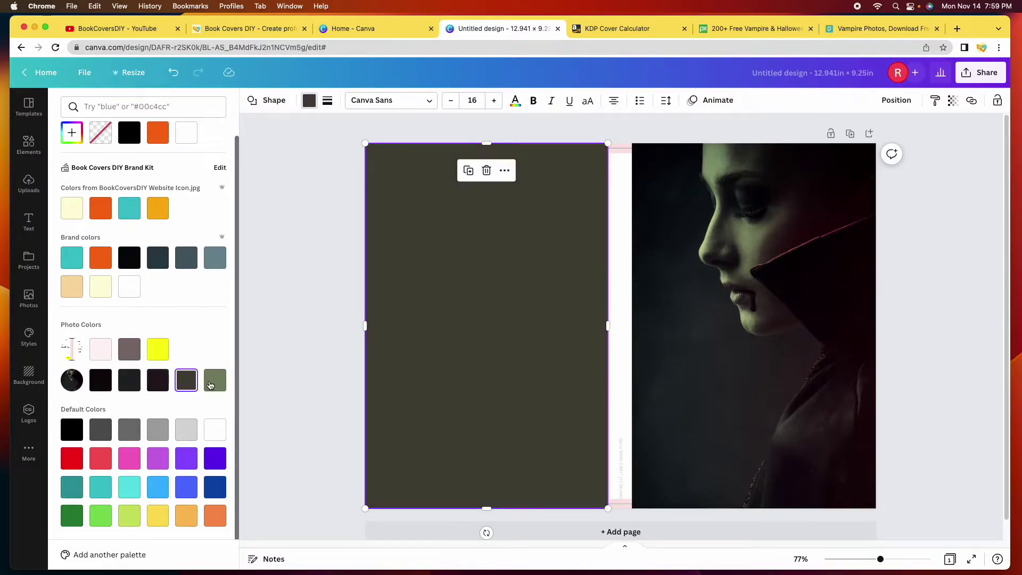
click(217, 384)
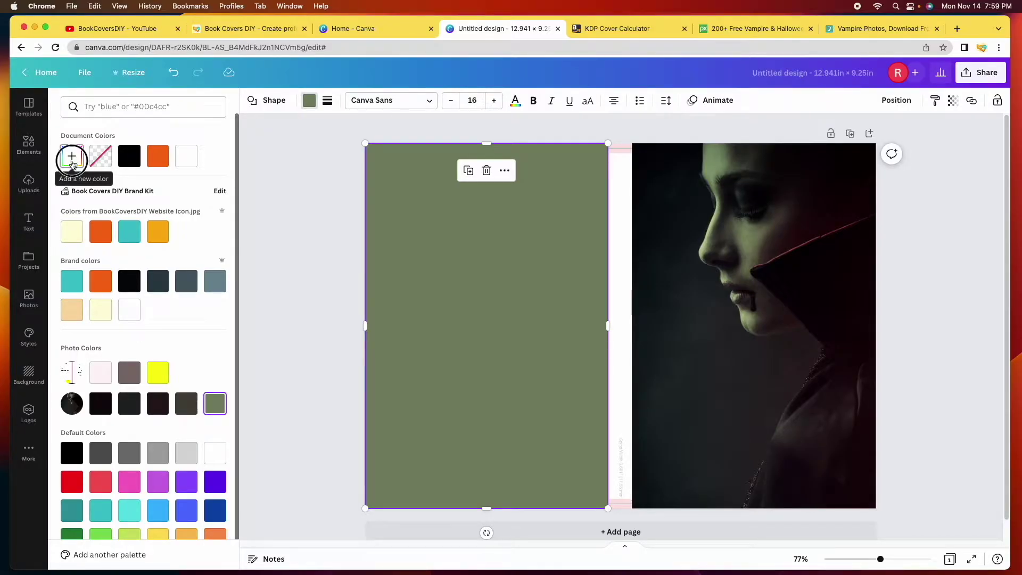
Set the rectangle's fill to dark red #800000 with the custom colour picker
click(72, 162)
drag(107, 250, 78, 251)
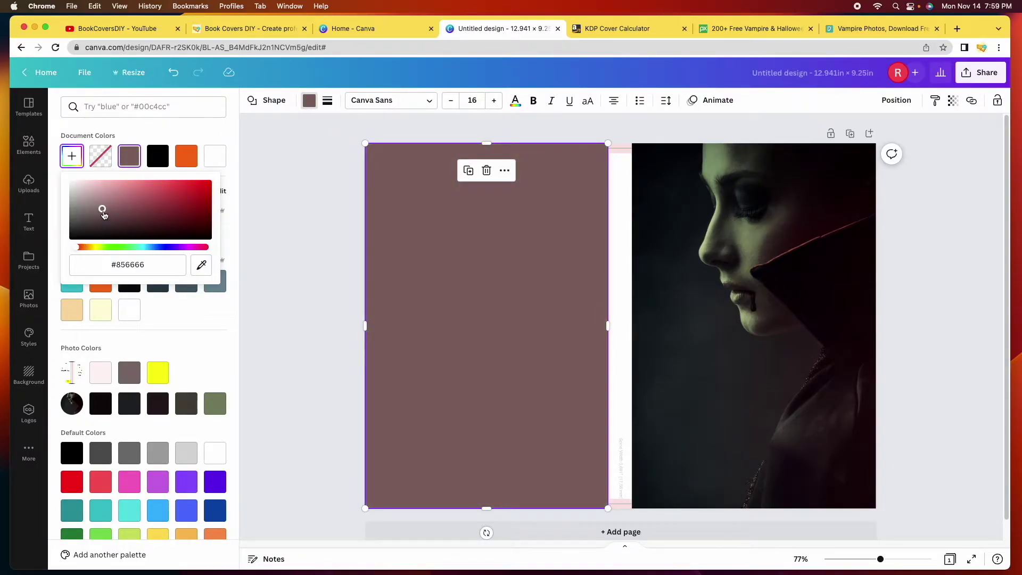
drag(103, 212, 208, 208)
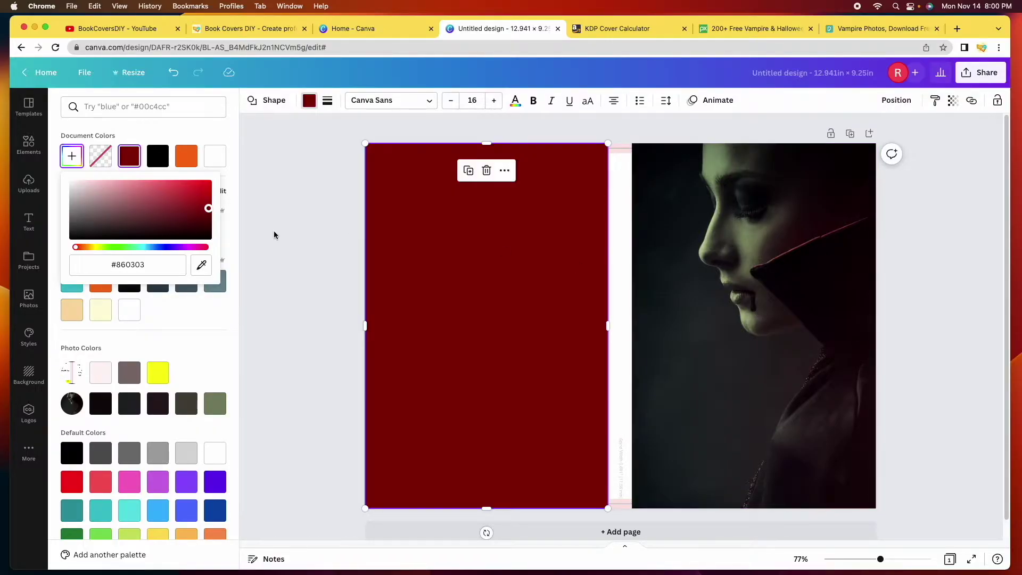
drag(209, 208, 212, 210)
click(292, 240)
click(292, 240)
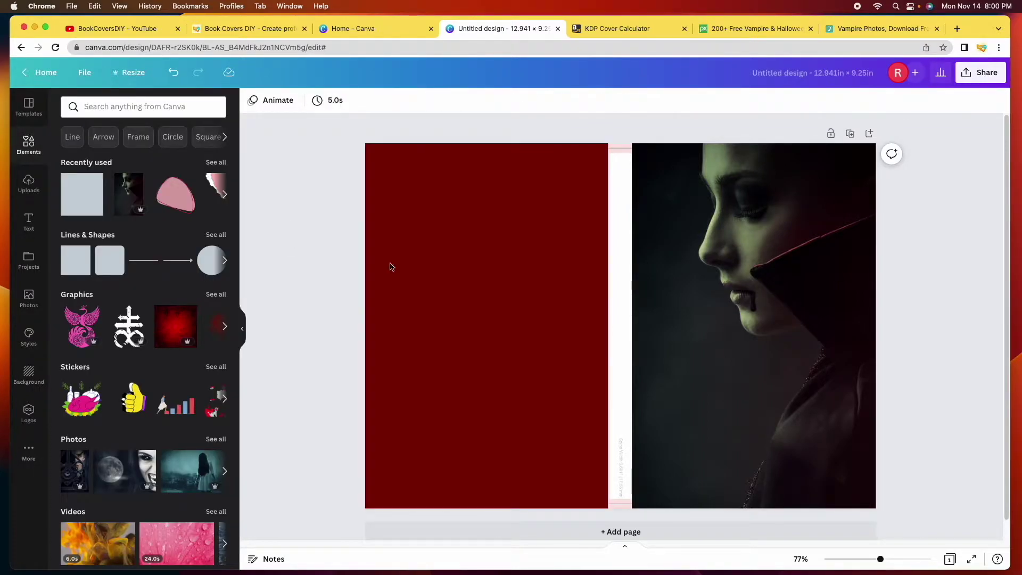
Widen the dark red rectangle to meet the vampire photo, then delete it
click(553, 304)
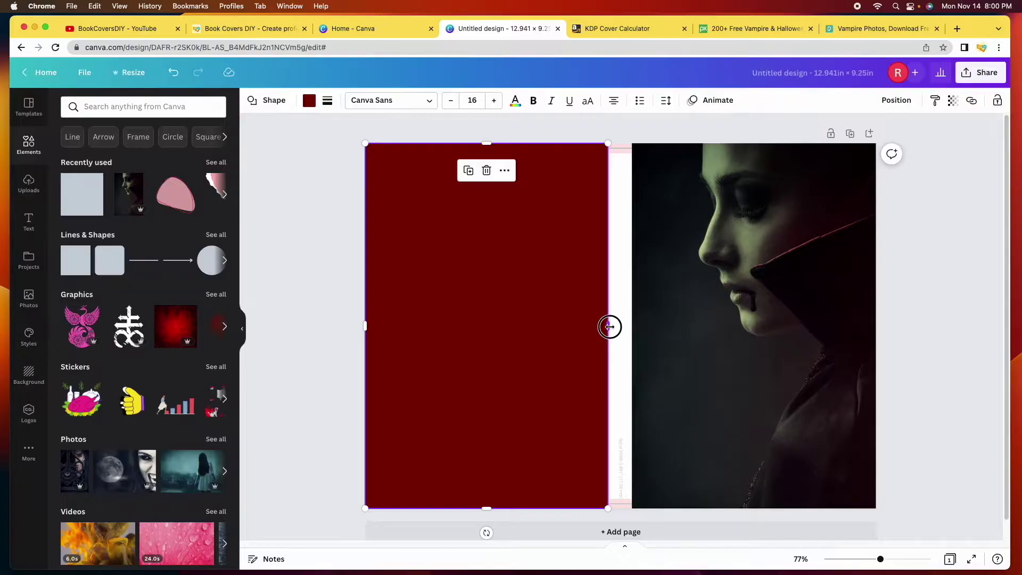
drag(610, 326, 632, 327)
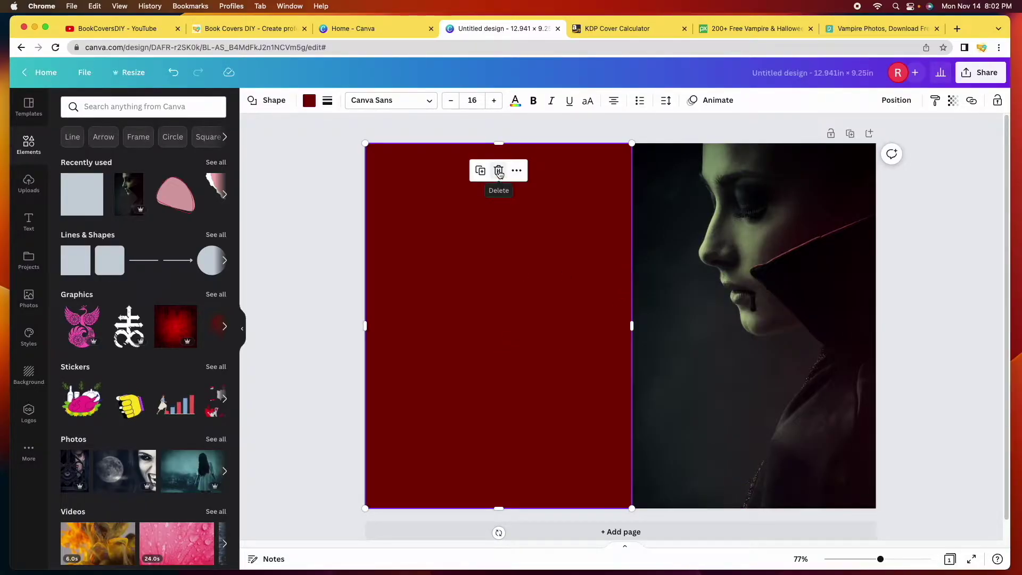
click(499, 171)
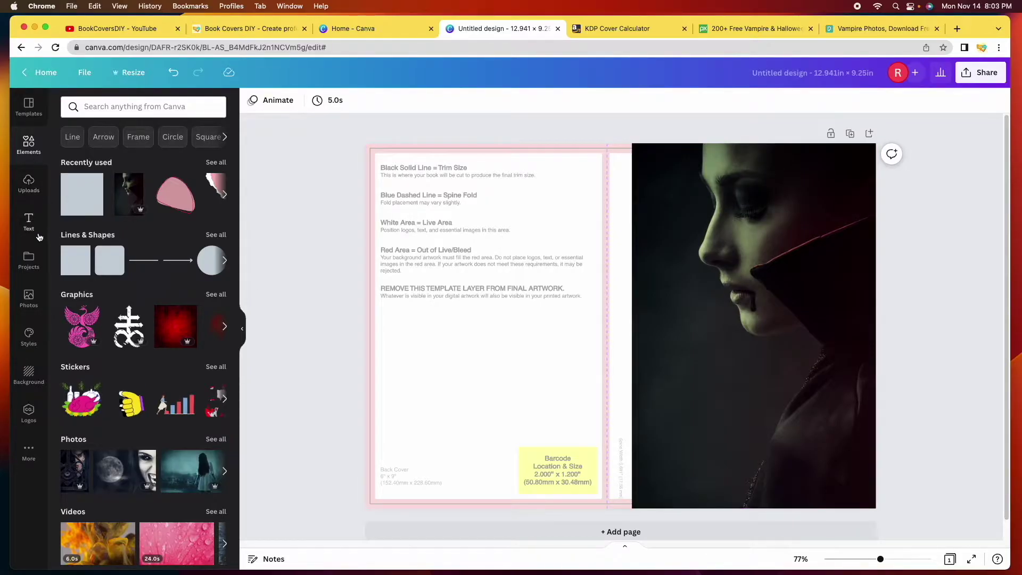
Add the vampire man photo from the search results over the back cover, then remove it
click(29, 297)
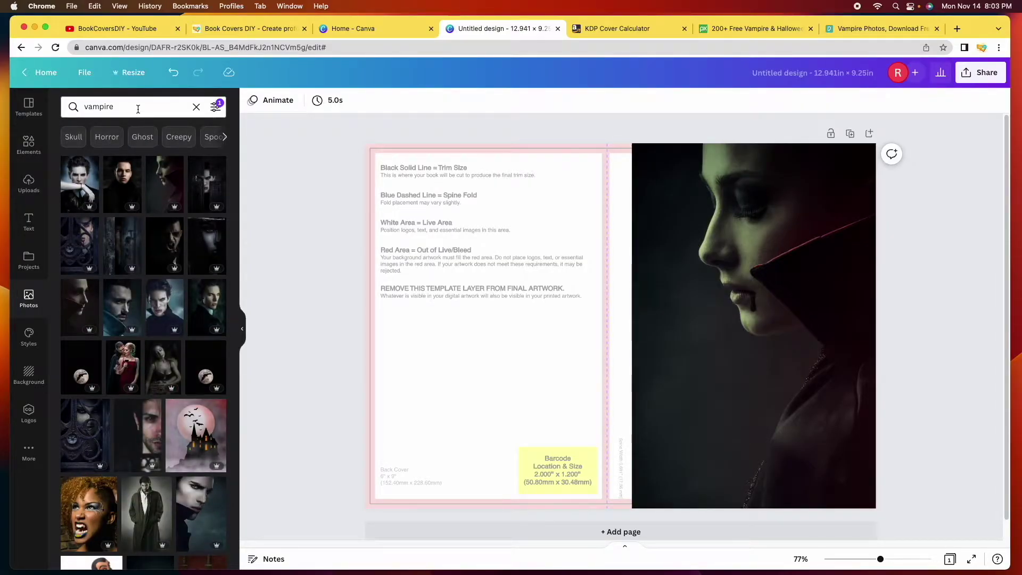
click(193, 500)
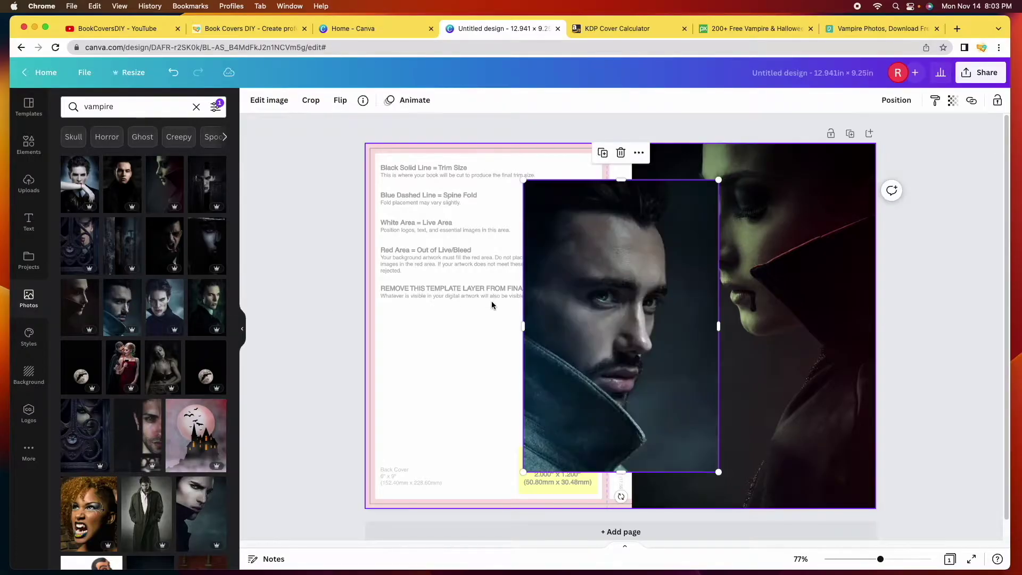
drag(648, 304, 493, 265)
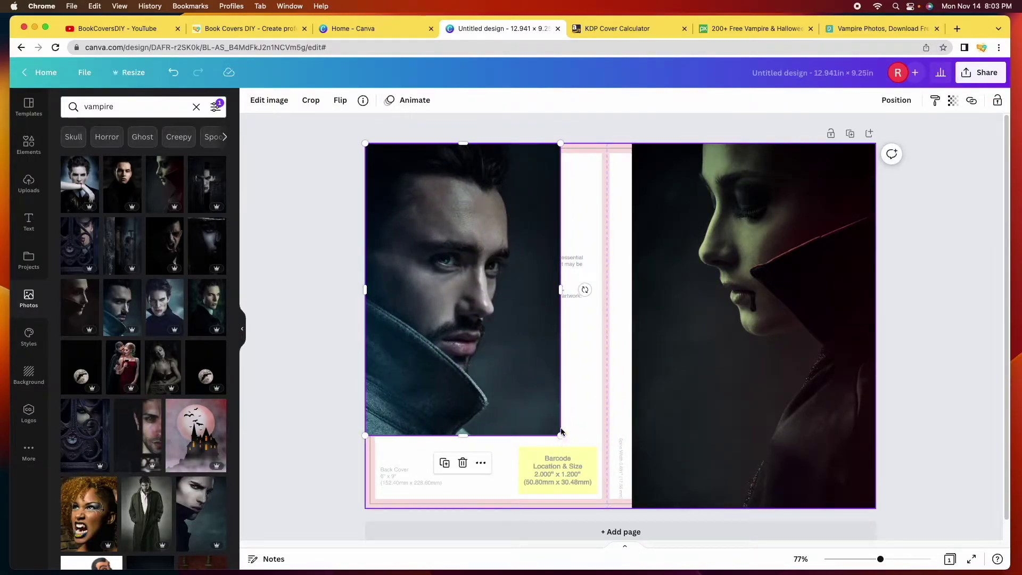
drag(561, 435, 608, 504)
key(Delete)
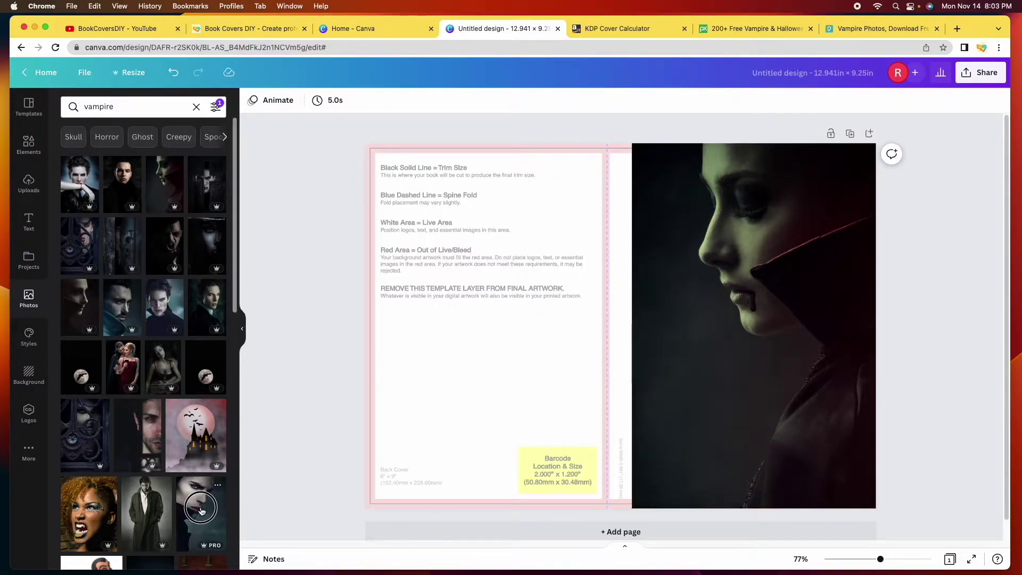
Place the vampire man photo over the back cover again, then delete it and browse further results
click(201, 511)
drag(644, 319, 481, 282)
drag(560, 435, 607, 522)
click(315, 381)
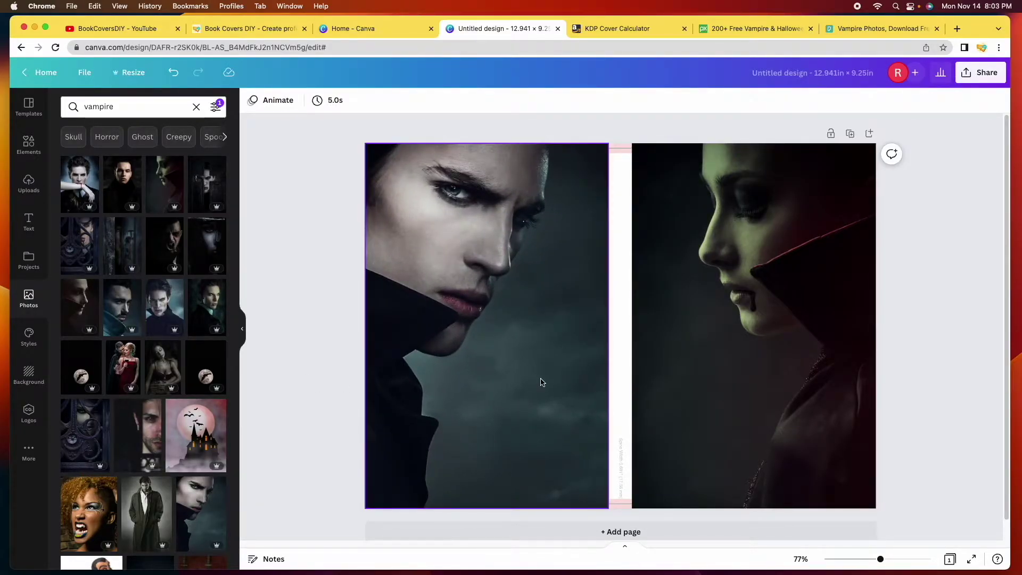
click(531, 326)
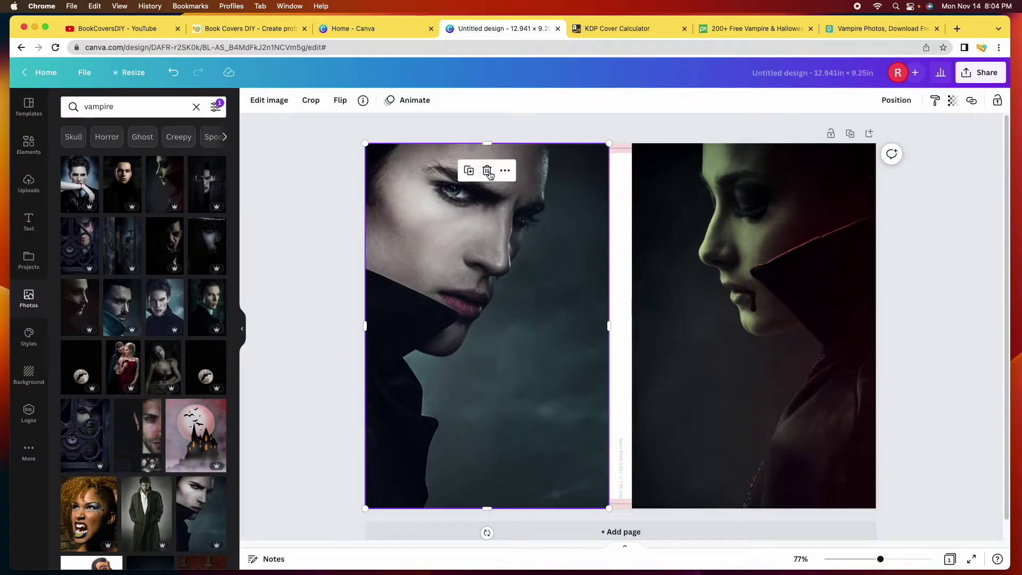
click(487, 170)
scroll(203, 326, down, 1)
scroll(203, 326, down, 6)
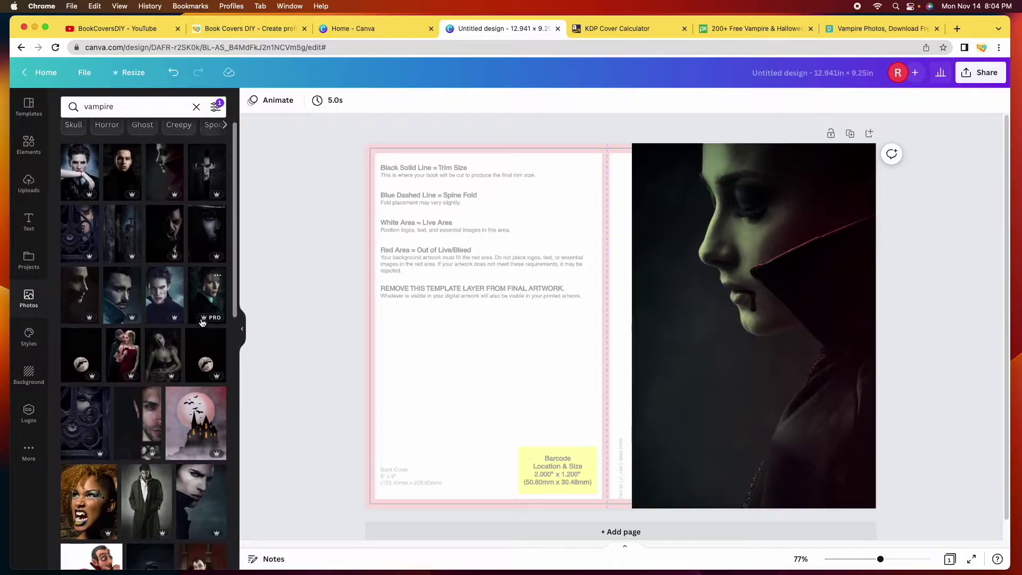
scroll(211, 323, down, 15)
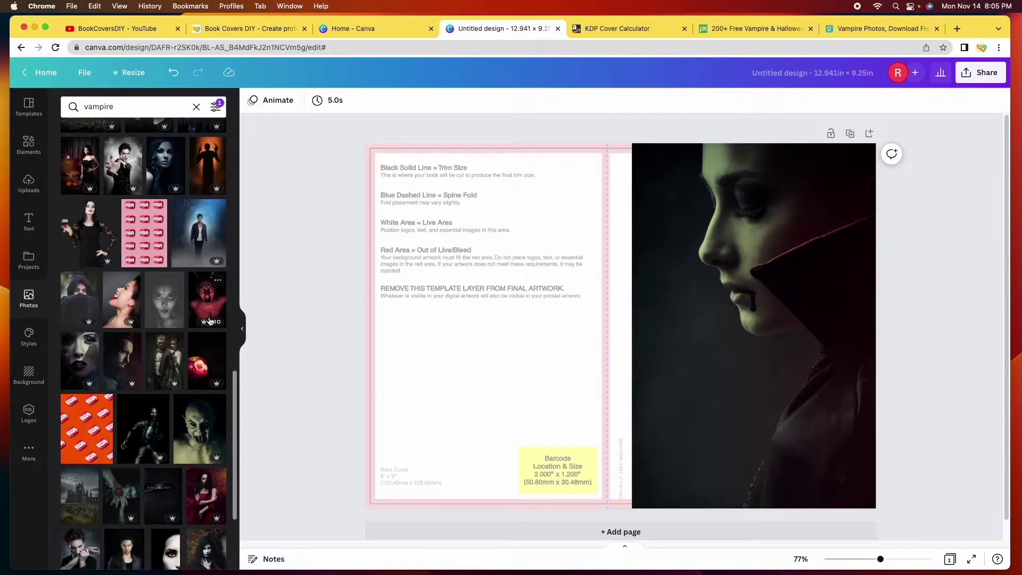
Place the bitten red apple photo on the back cover and enlarge it to fill it
click(205, 362)
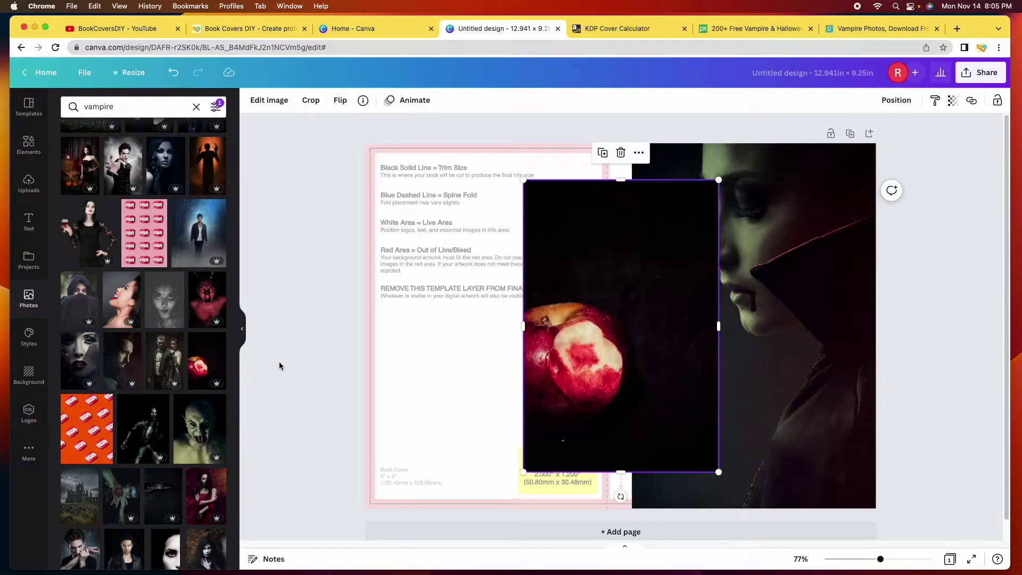
drag(623, 211, 466, 166)
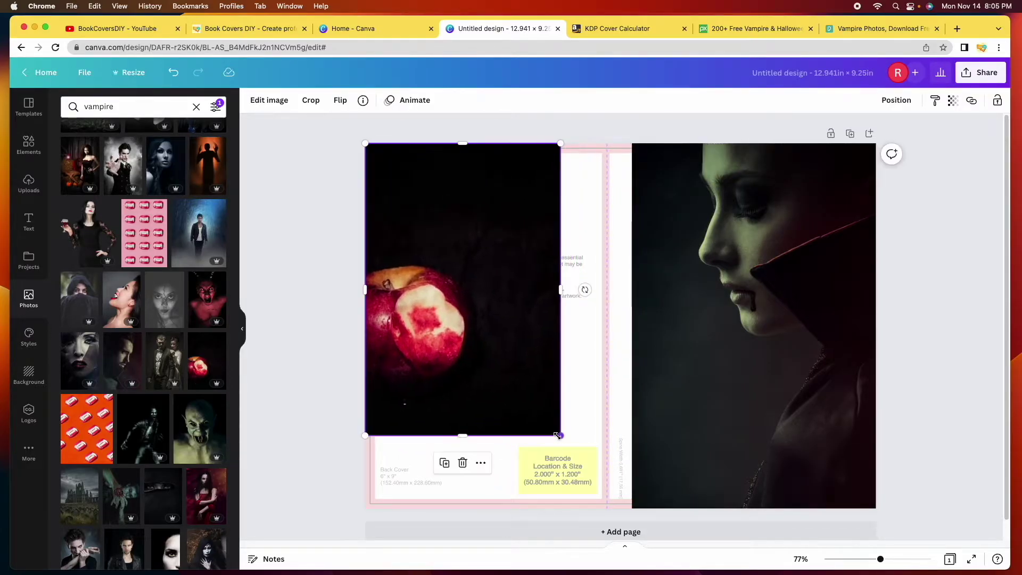
drag(559, 435, 596, 514)
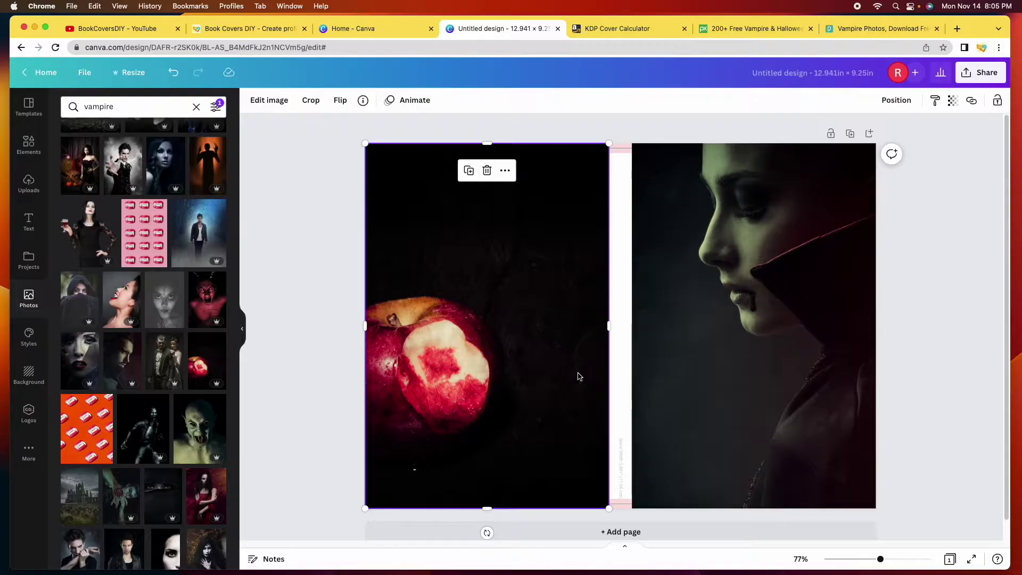
key(Escape)
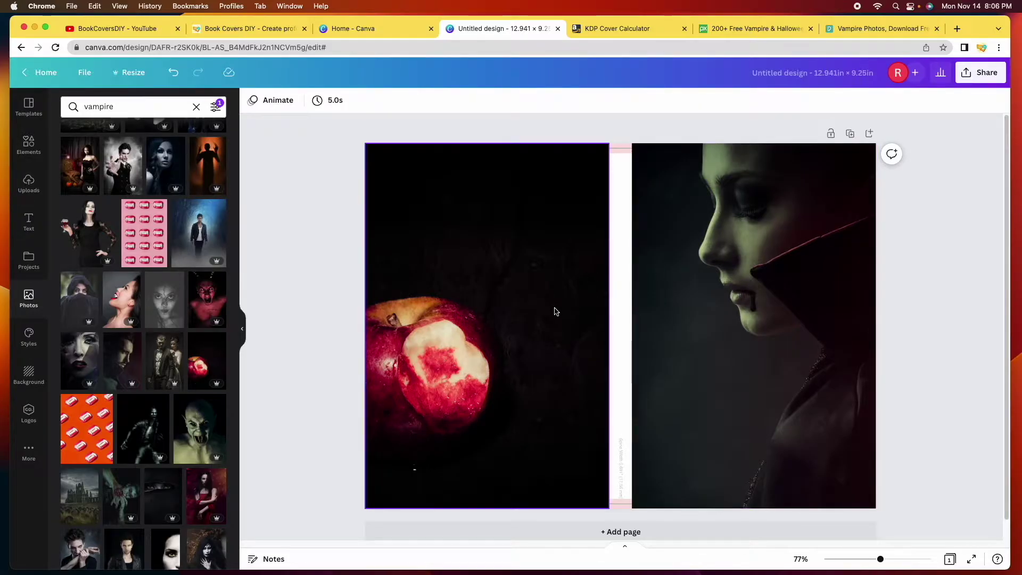
scroll(527, 342, down, 1)
scroll(181, 377, down, 5)
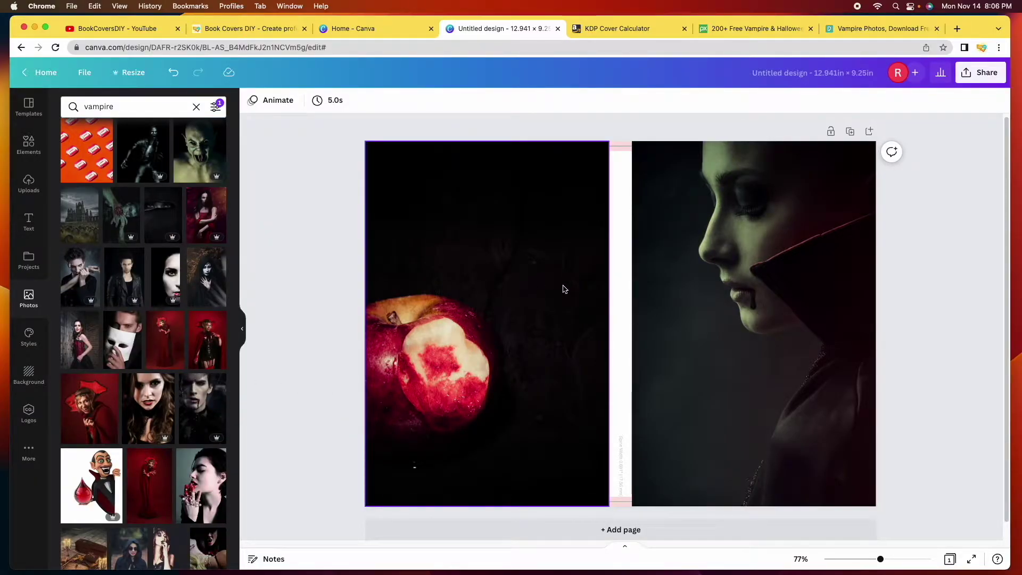
click(500, 267)
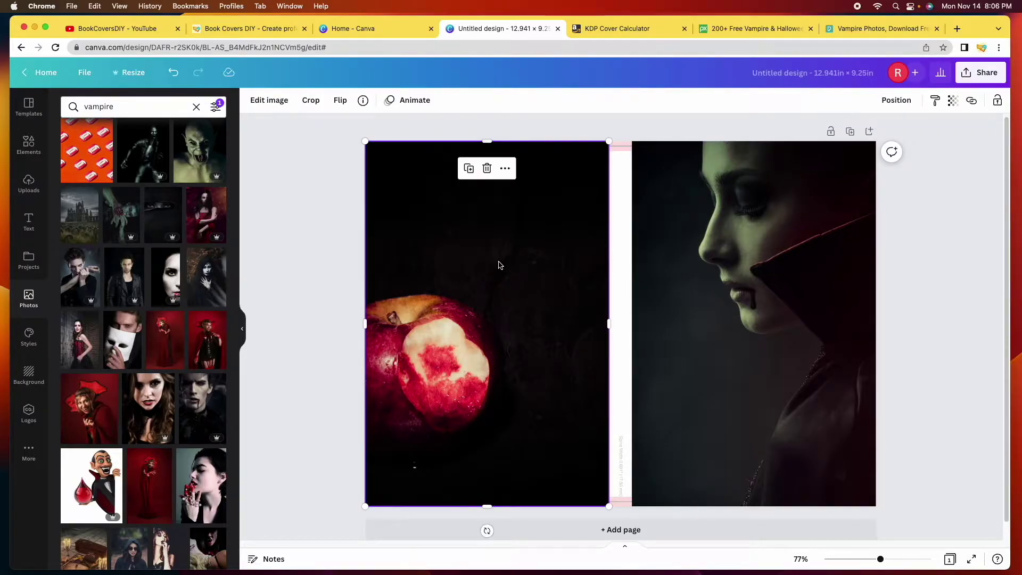
Open the apple photo's Edit image panel and expand all the Adjust settings
click(269, 101)
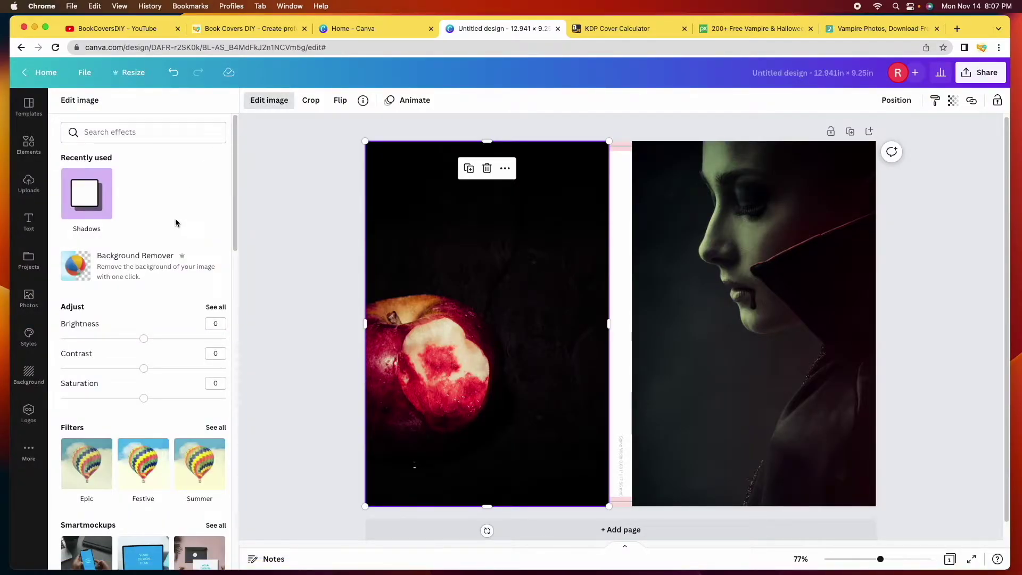
scroll(176, 220, down, 3)
scroll(176, 250, up, 3)
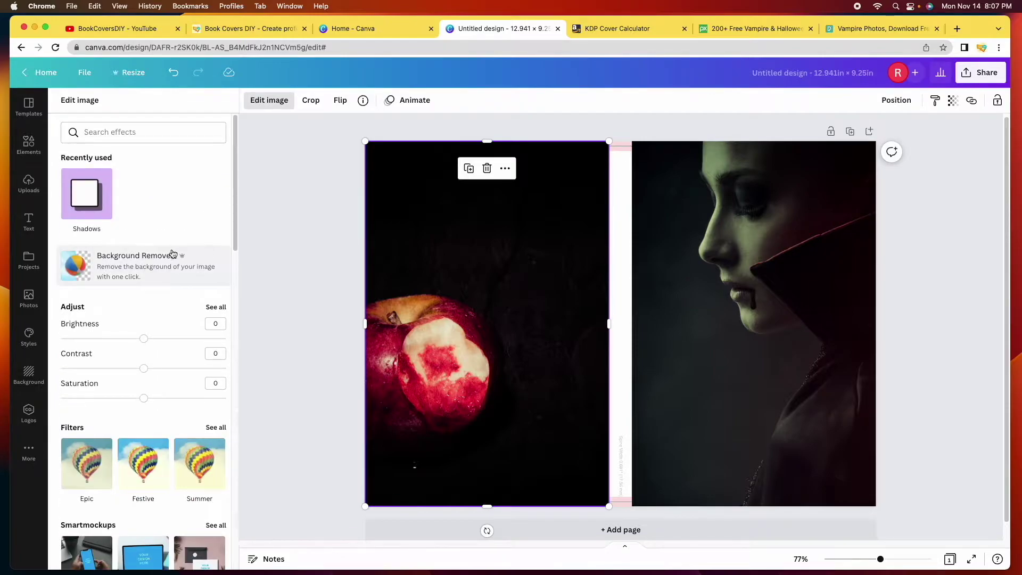
scroll(86, 347, down, 3)
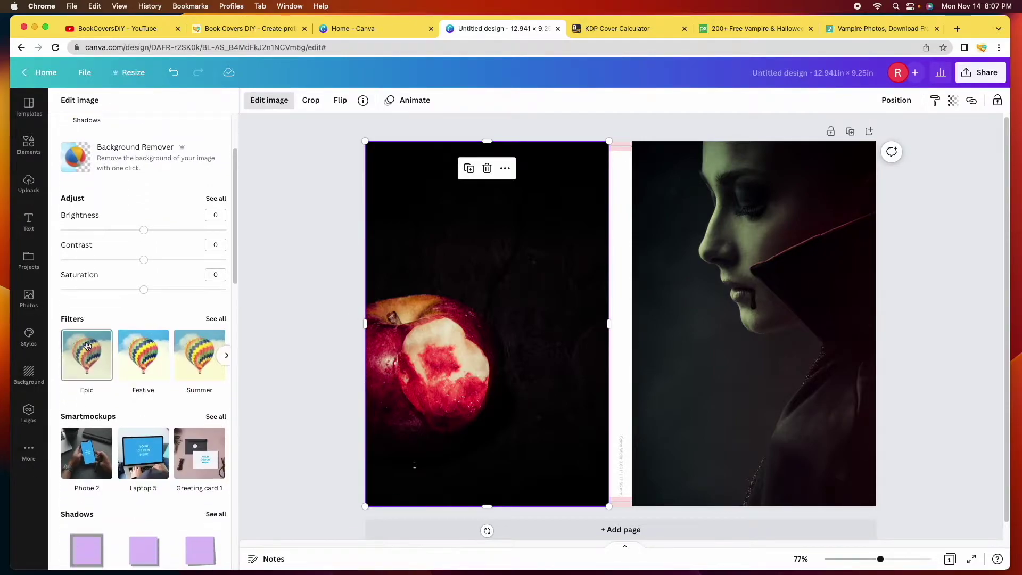
scroll(113, 341, down, 6)
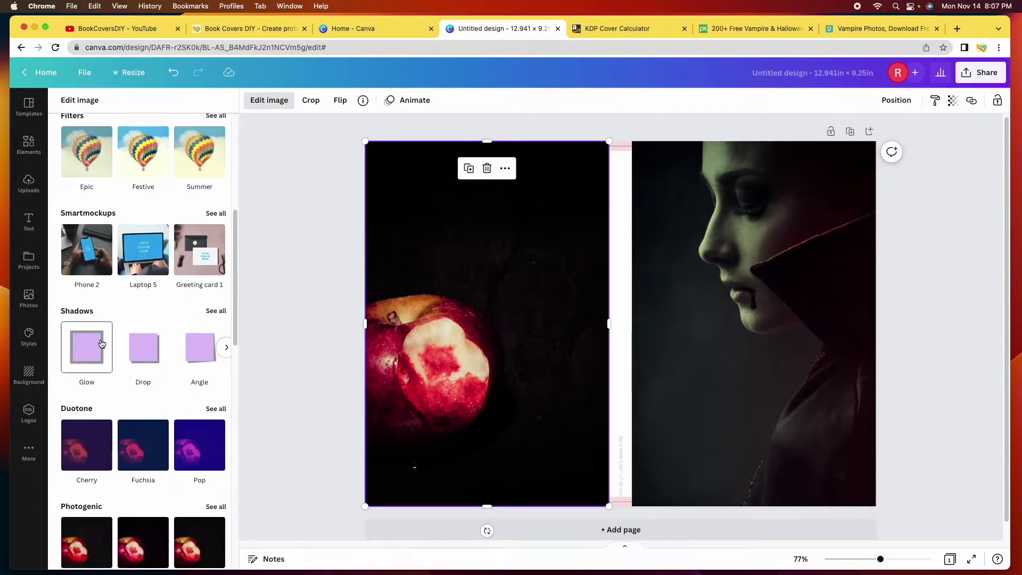
scroll(113, 394, down, 6)
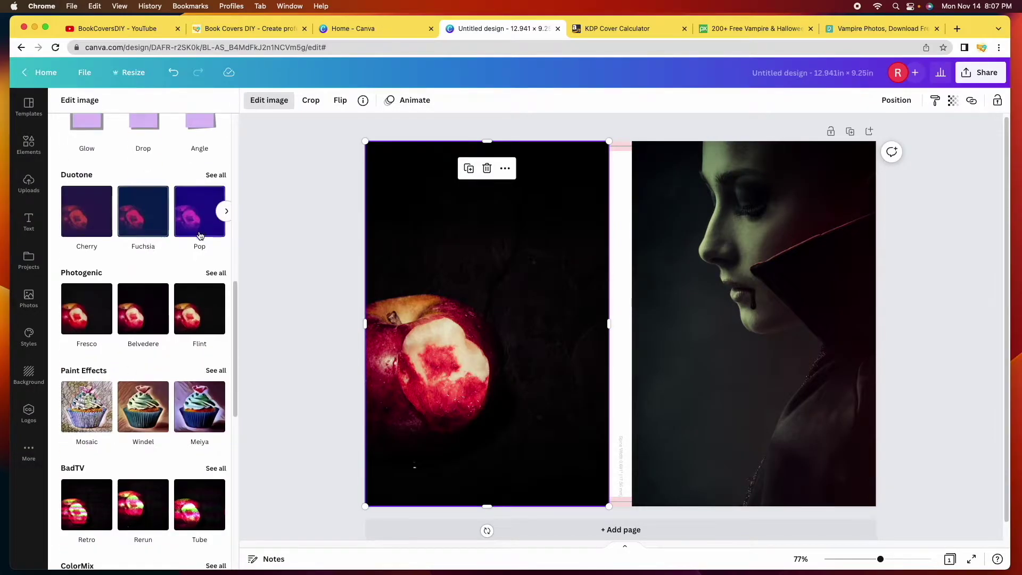
scroll(143, 332, up, 10)
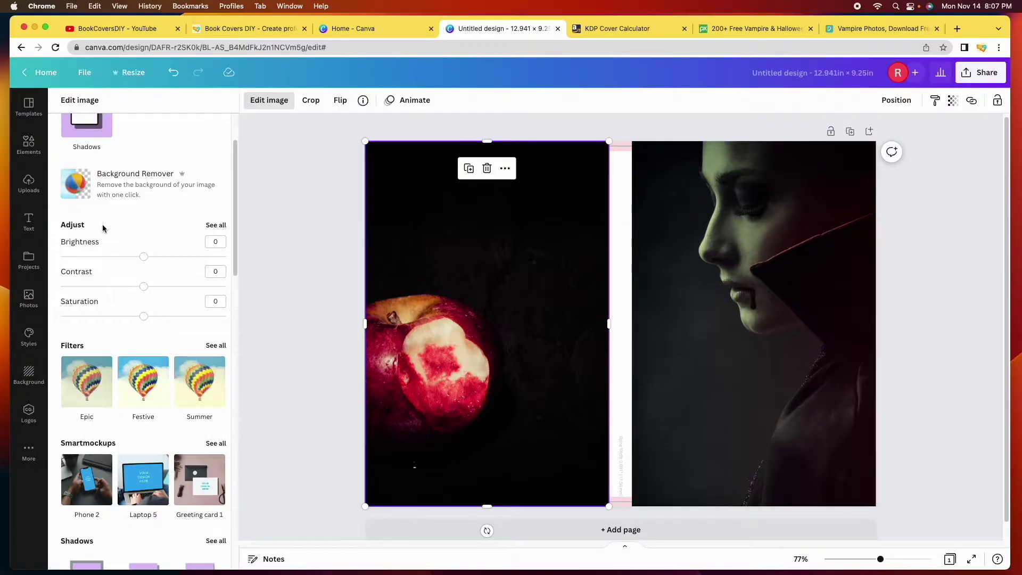
click(217, 225)
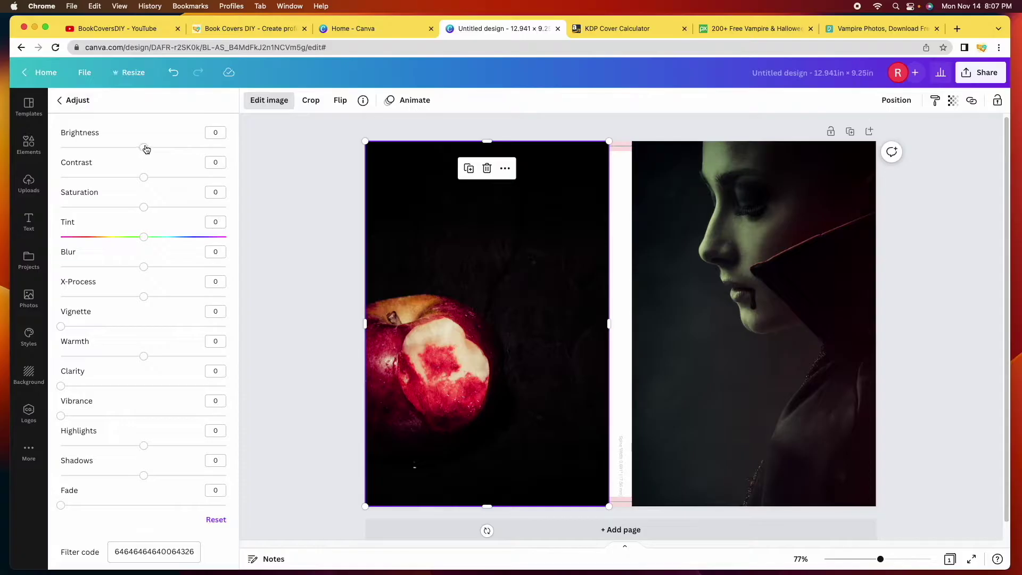
Set the apple photo's brightness to 20, contrast -5, saturation -10 and X-Process -5
drag(146, 149, 164, 149)
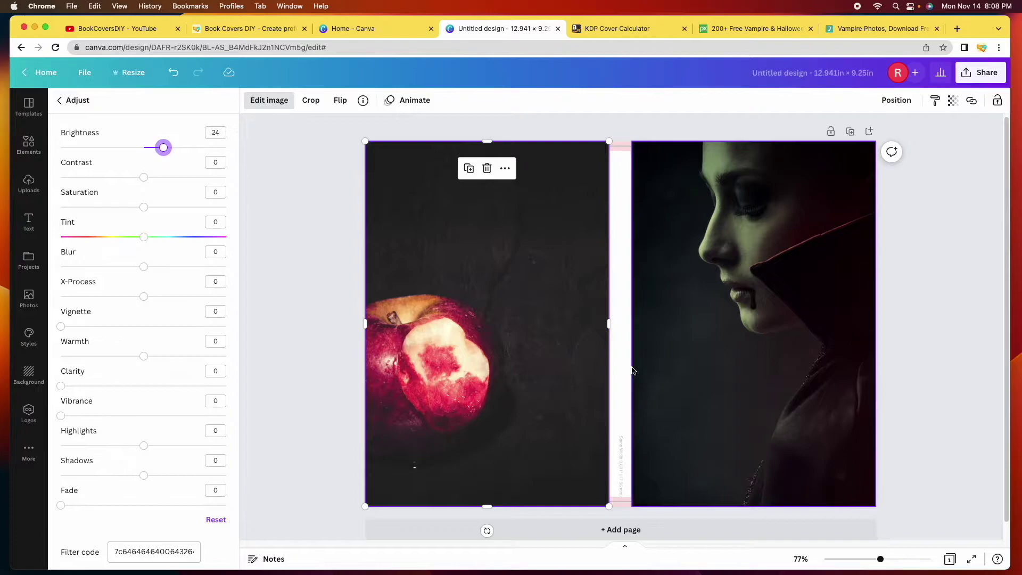
mouse_move(143, 177)
mouse_down()
mouse_move(121, 176)
mouse_move(139, 178)
mouse_up()
drag(144, 207, 133, 209)
mouse_move(143, 296)
mouse_down()
mouse_move(166, 302)
mouse_move(140, 297)
mouse_up()
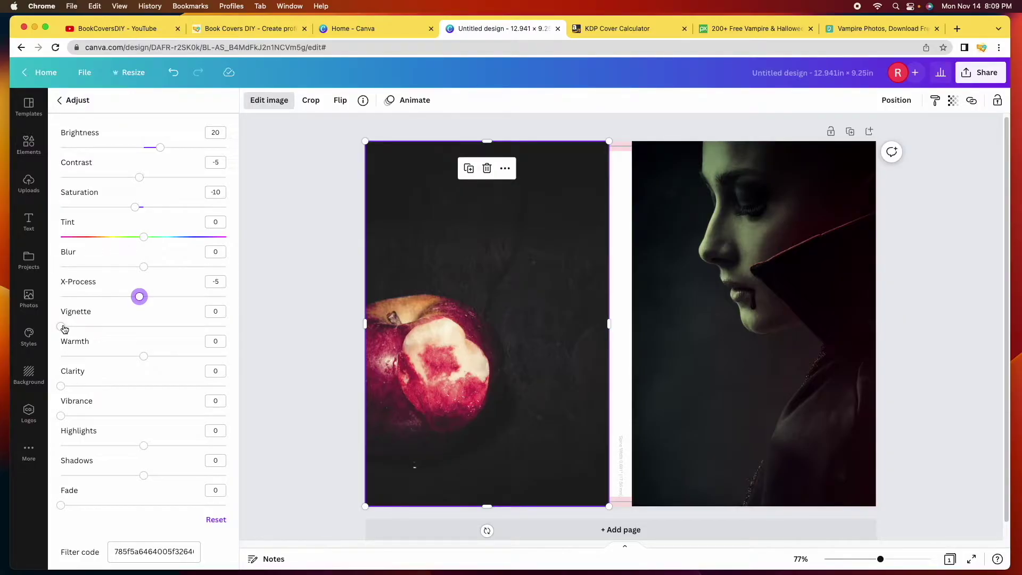
Give the apple photo vignette 100, warmth -10, shadows 15 and fade 10
mouse_move(63, 327)
mouse_down()
mouse_move(98, 326)
mouse_move(60, 326)
mouse_up()
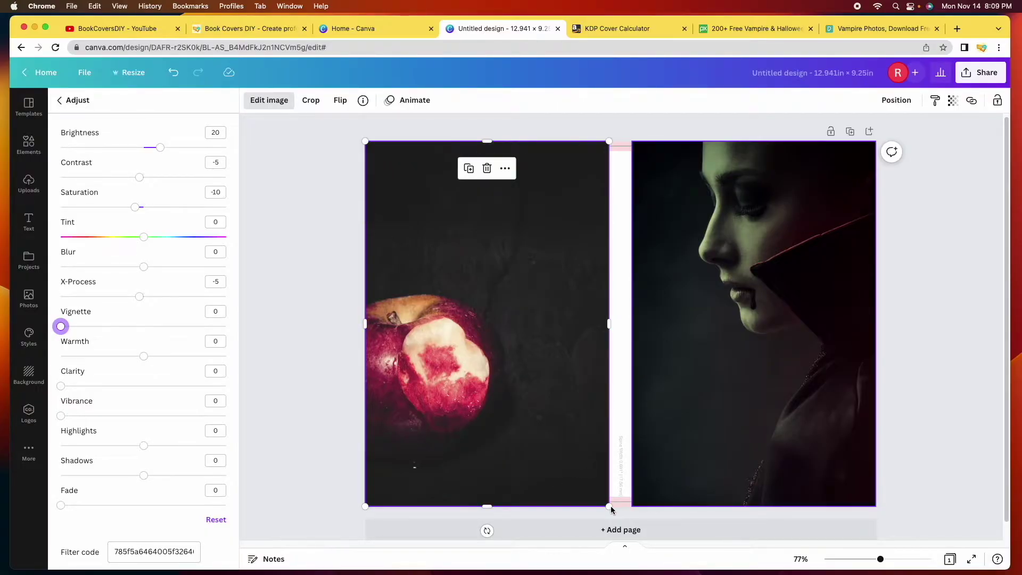
drag(60, 327, 228, 345)
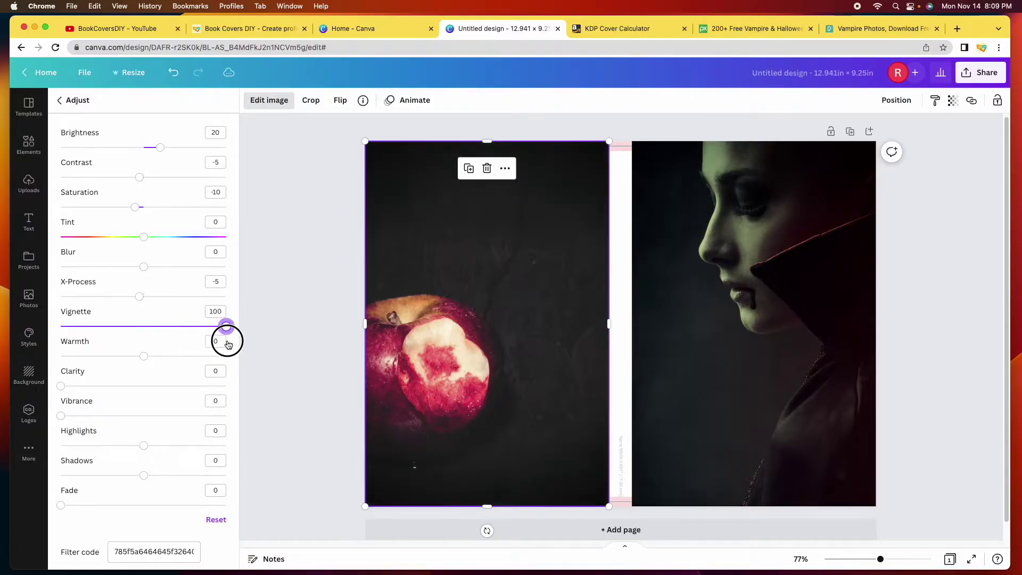
drag(144, 355, 135, 358)
drag(145, 475, 155, 475)
drag(61, 504, 77, 505)
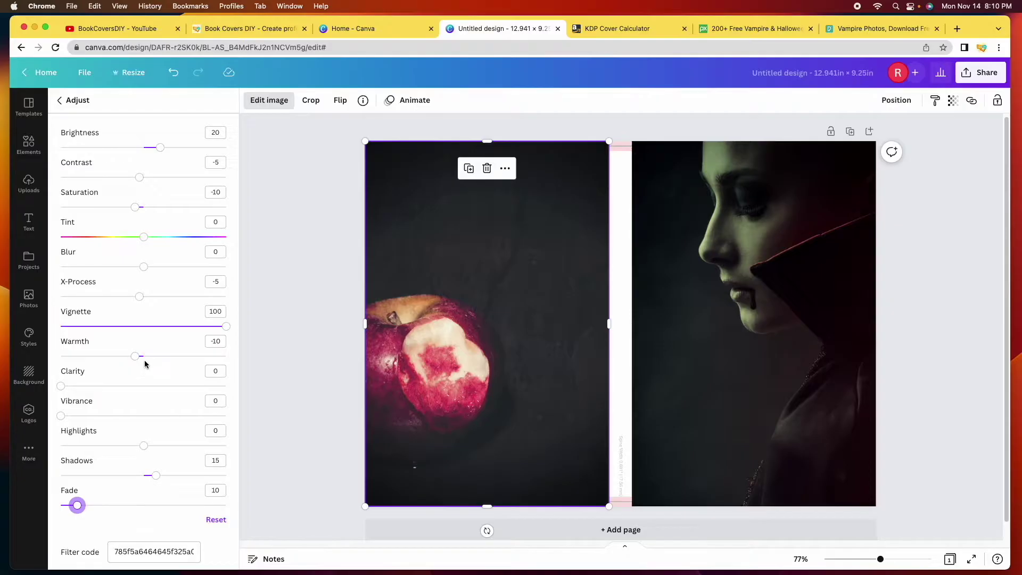
click(310, 341)
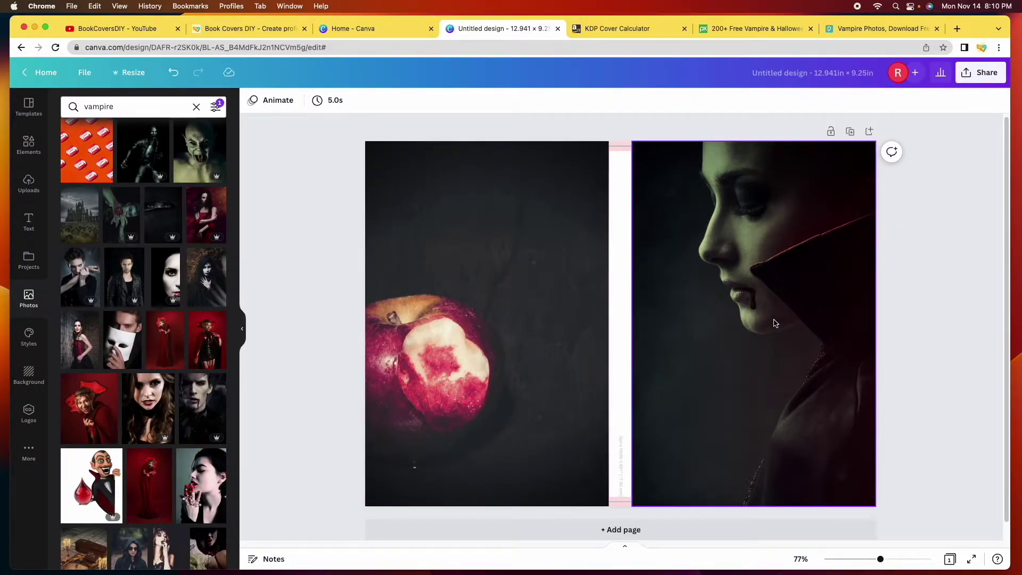
Select the vampire woman photo and bring up all its Adjust settings
click(774, 323)
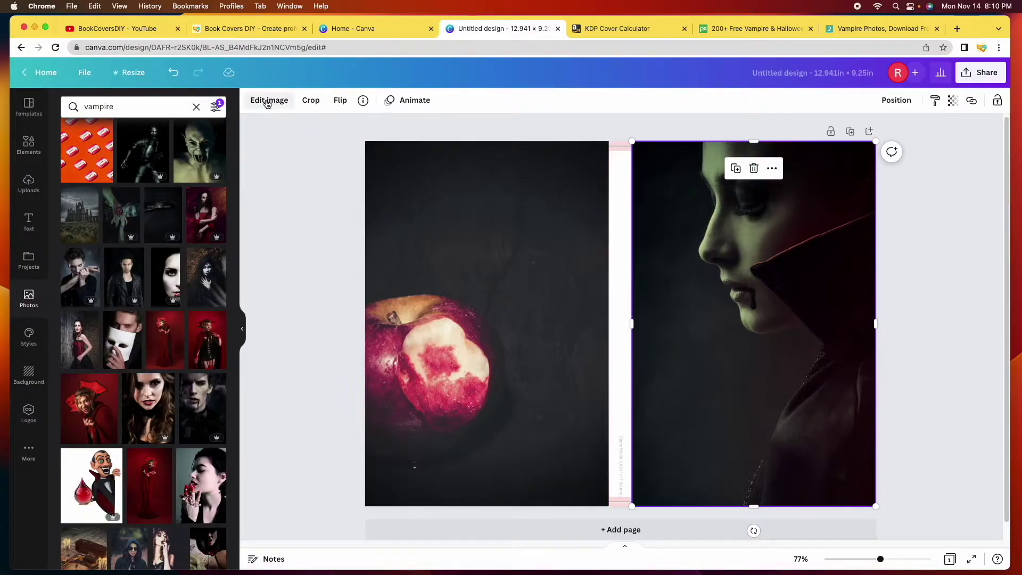
click(268, 104)
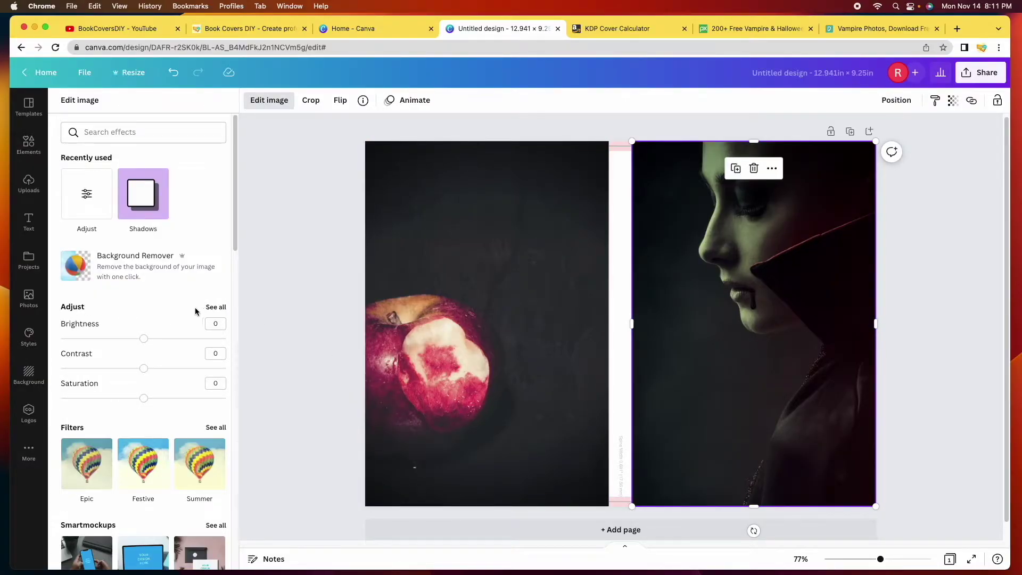
click(216, 307)
Set brightness 10, contrast -15, saturation 10, X-Process 5 and vignette 100, with warmth back at 0
drag(143, 147, 152, 147)
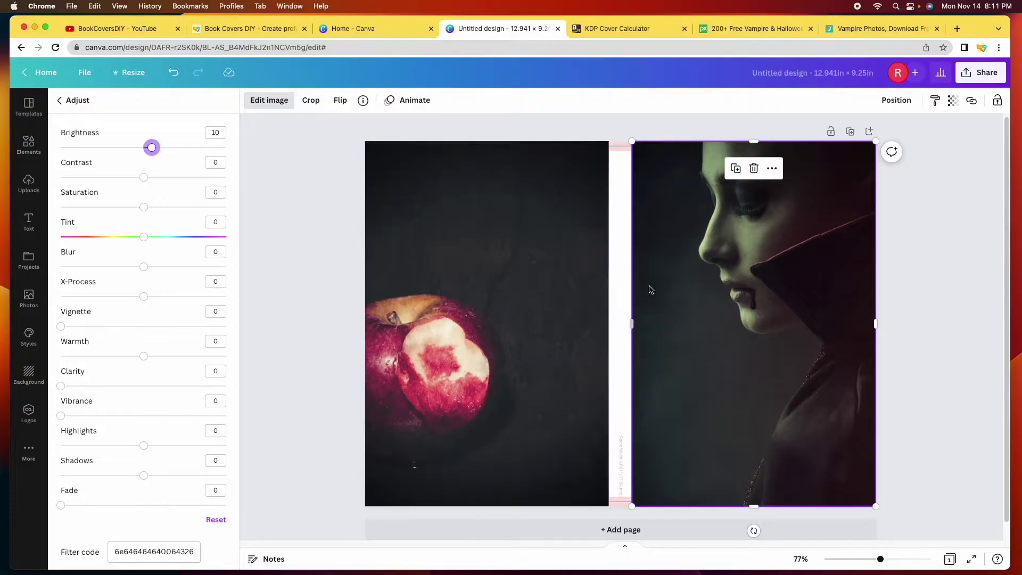
drag(144, 177, 131, 177)
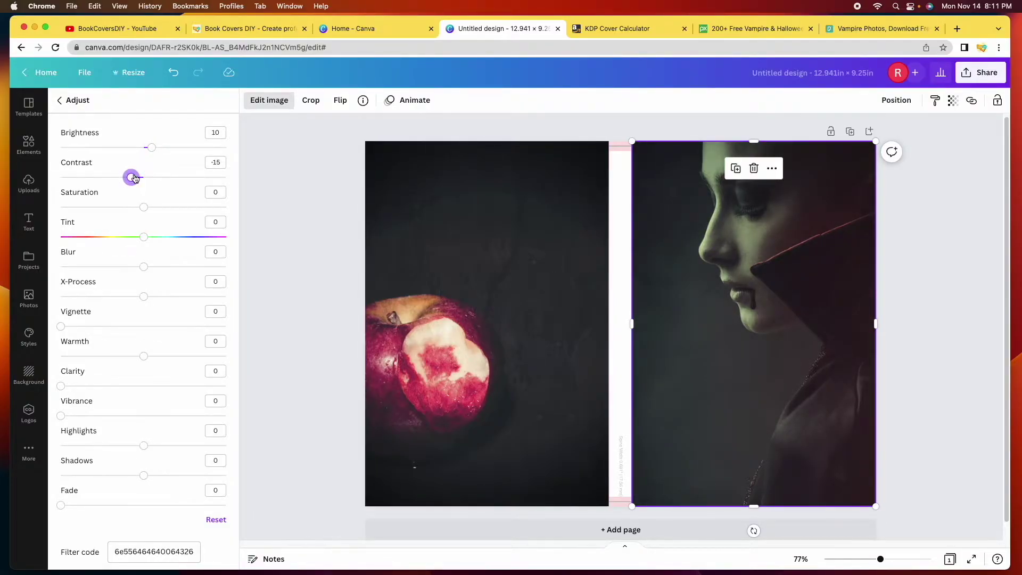
click(152, 207)
click(148, 297)
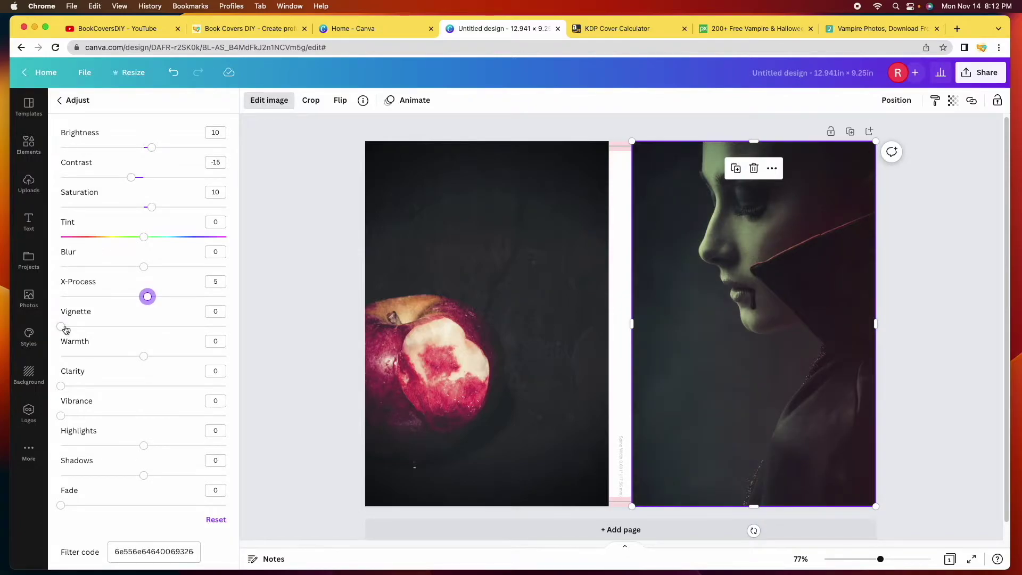
drag(63, 327, 235, 346)
drag(144, 355, 186, 359)
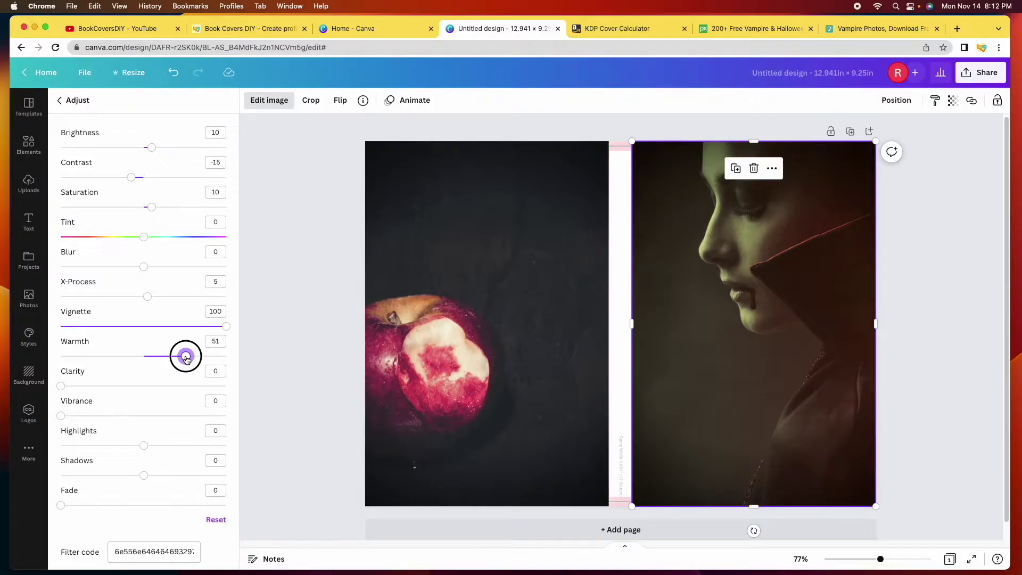
drag(186, 359, 135, 358)
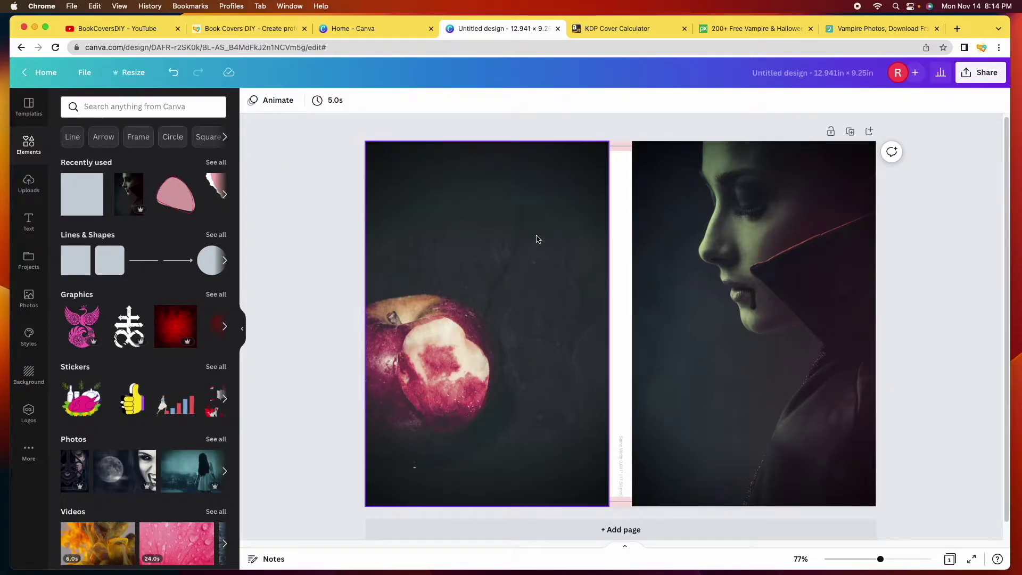
click(617, 215)
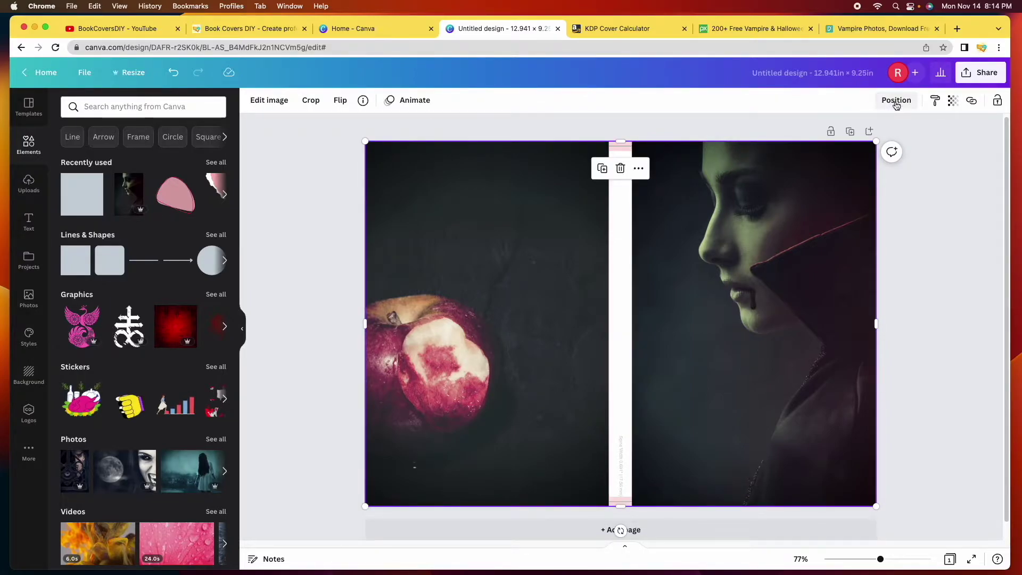
click(896, 101)
click(771, 133)
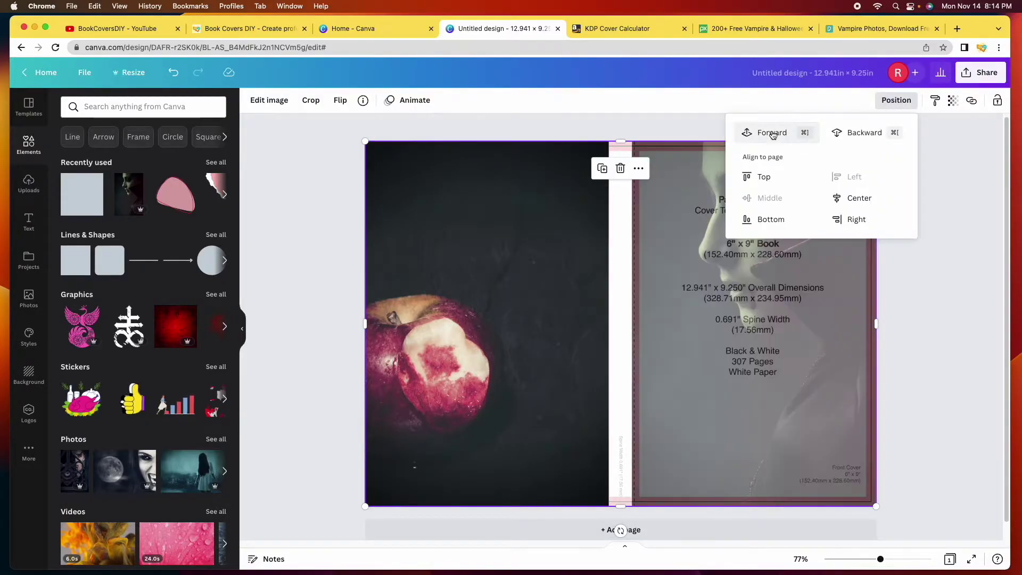
click(771, 133)
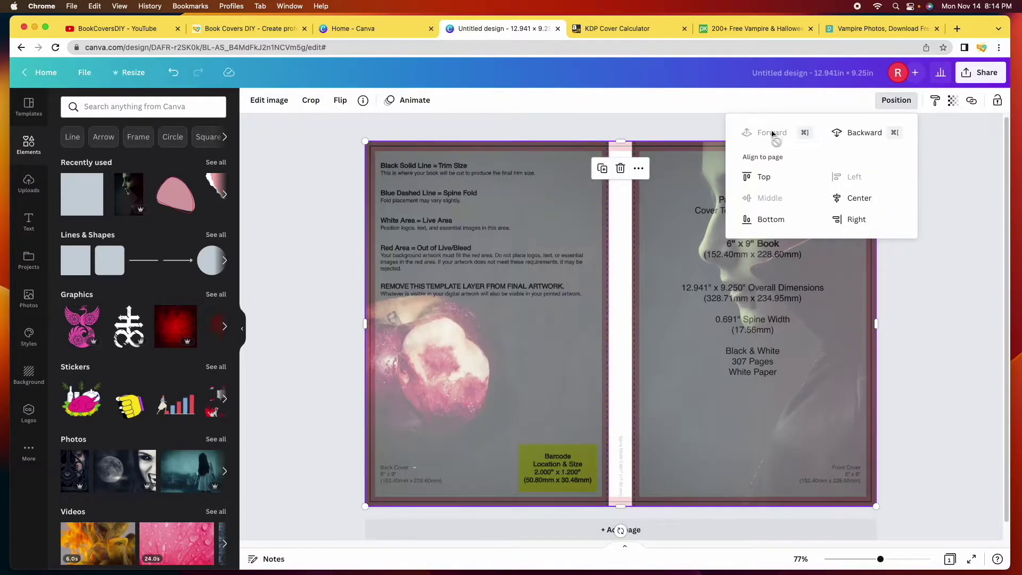
click(673, 129)
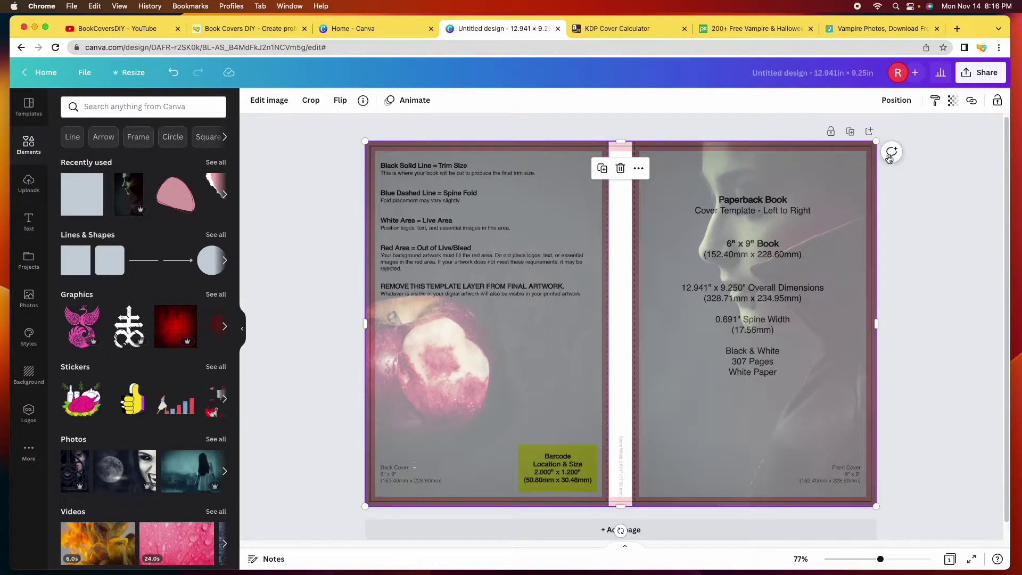
click(909, 101)
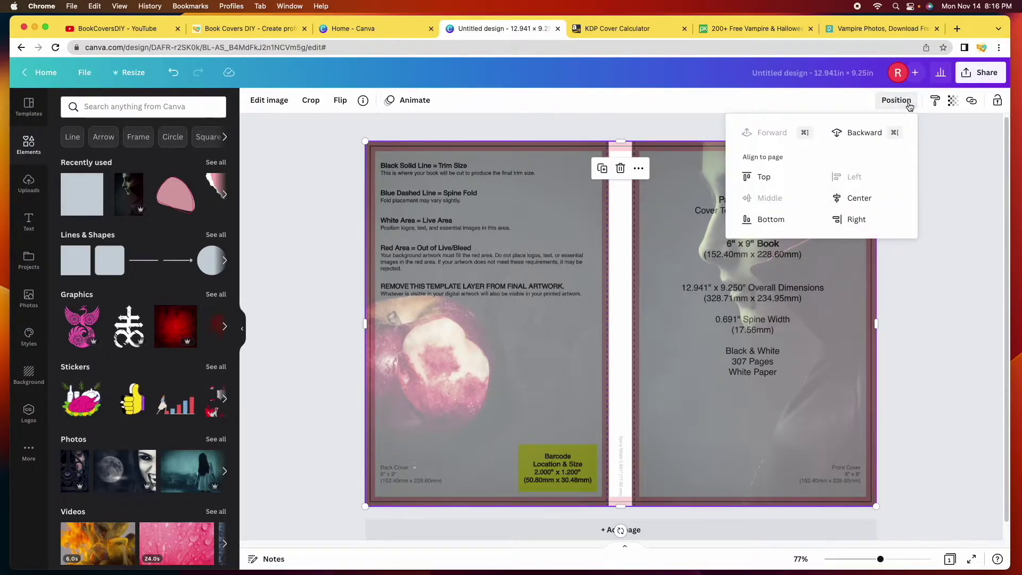
click(864, 133)
click(864, 133)
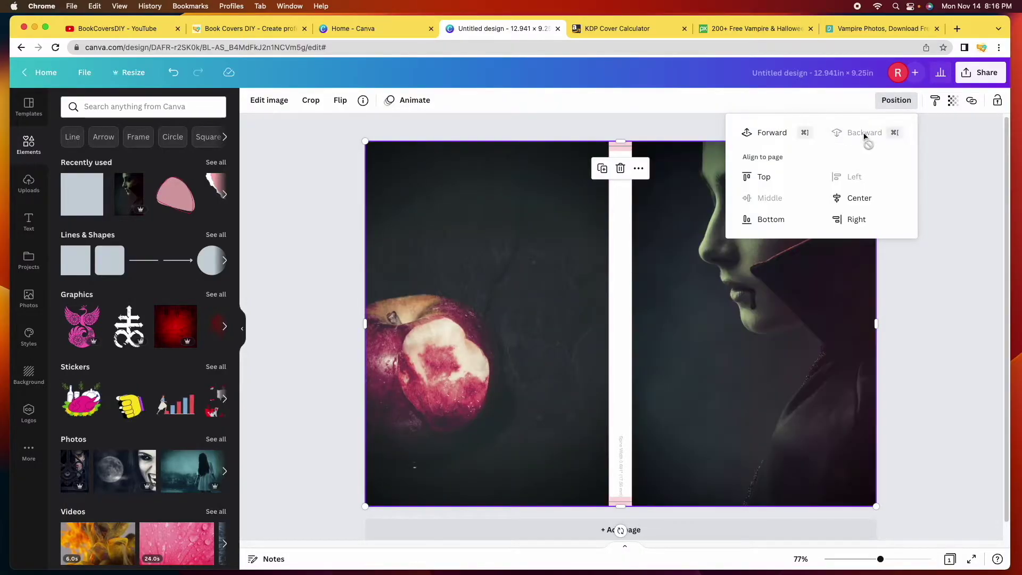
click(620, 253)
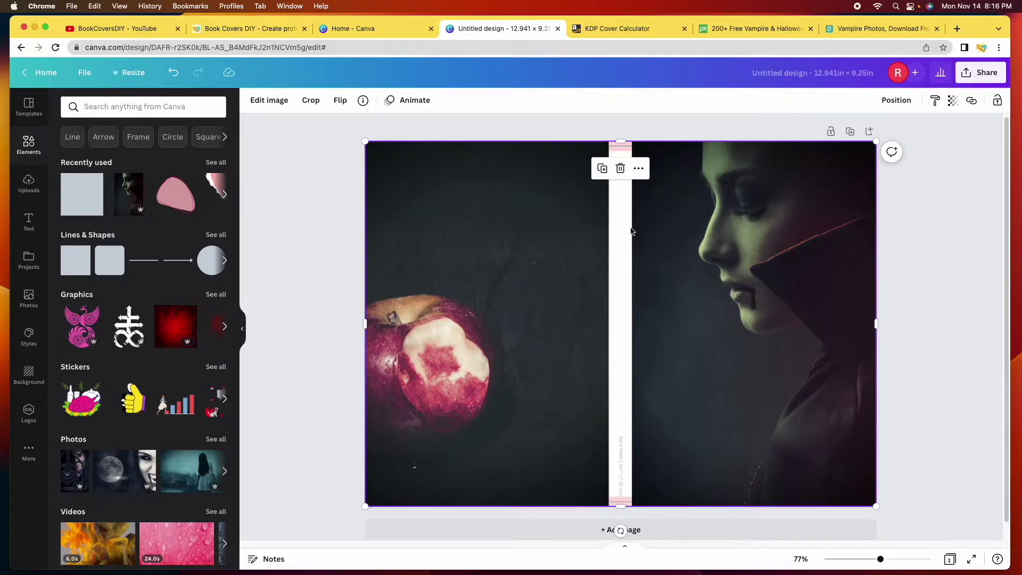
click(958, 290)
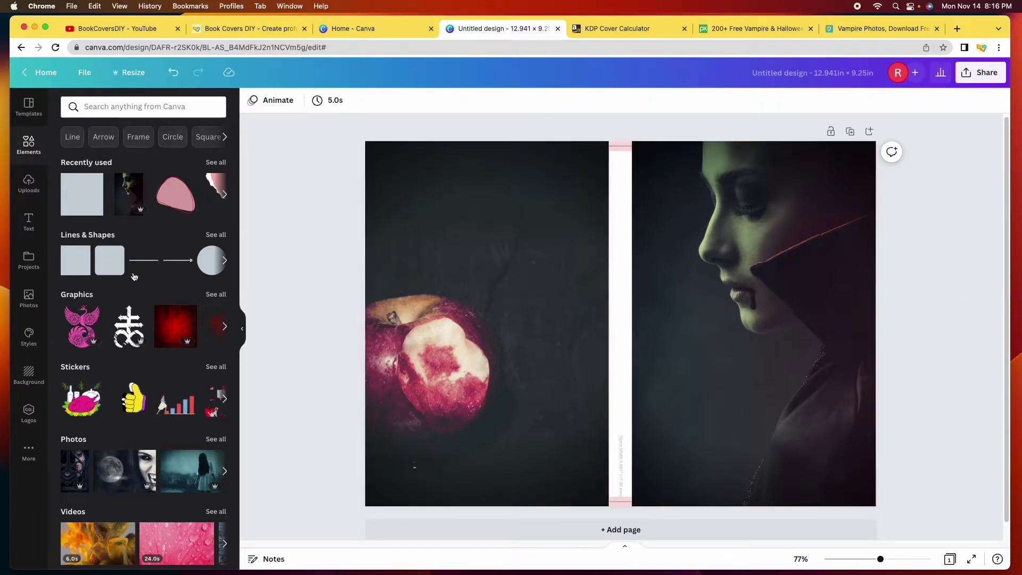
Add a square and stretch it into a full-height, 0.7 in wide bar over the spine
click(75, 271)
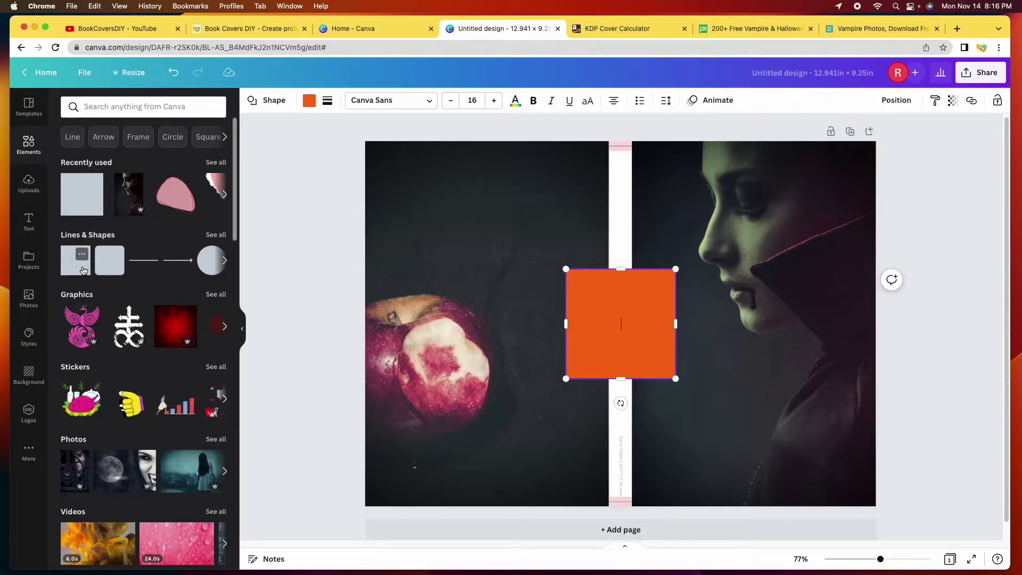
click(619, 269)
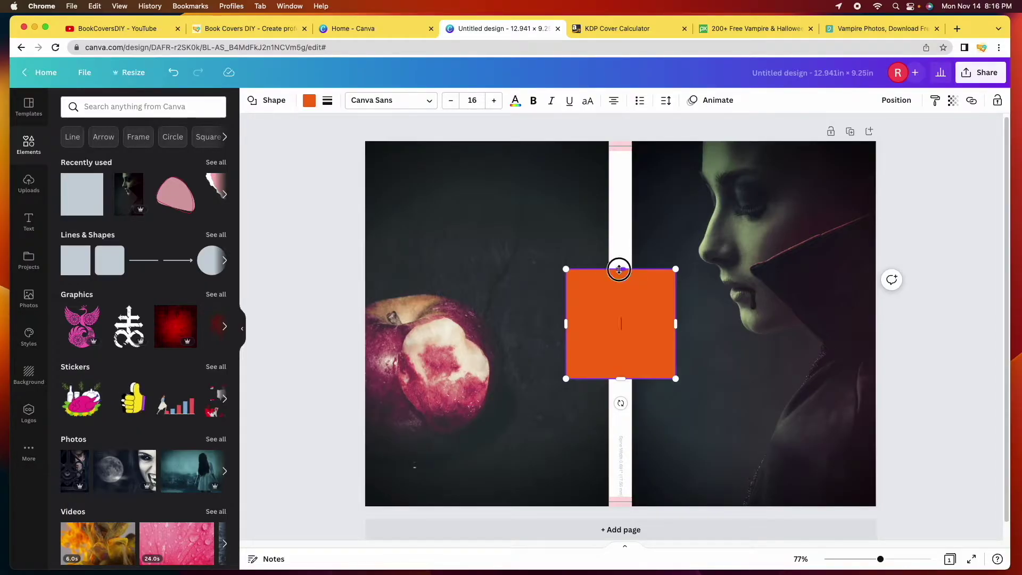
drag(619, 269, 621, 147)
drag(621, 379, 619, 506)
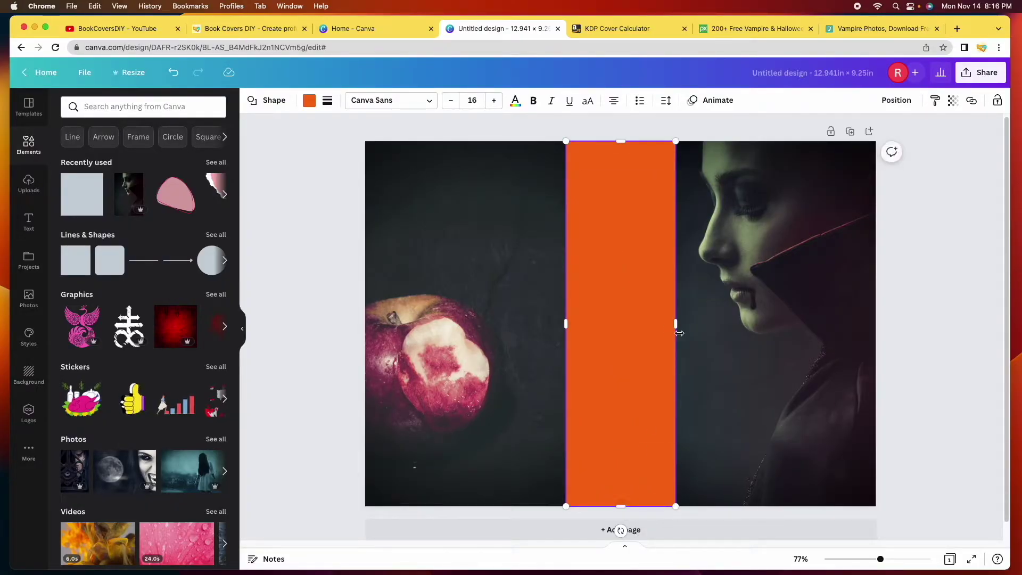
drag(674, 323, 634, 321)
drag(565, 322, 609, 329)
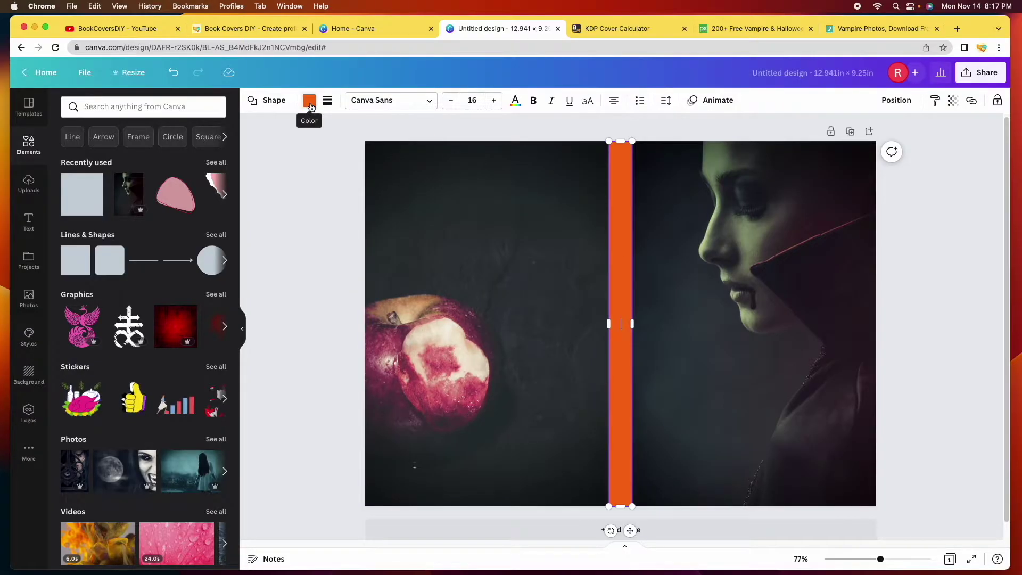
Try crimson, brown and dark maroon swatches on the spine bar
click(308, 101)
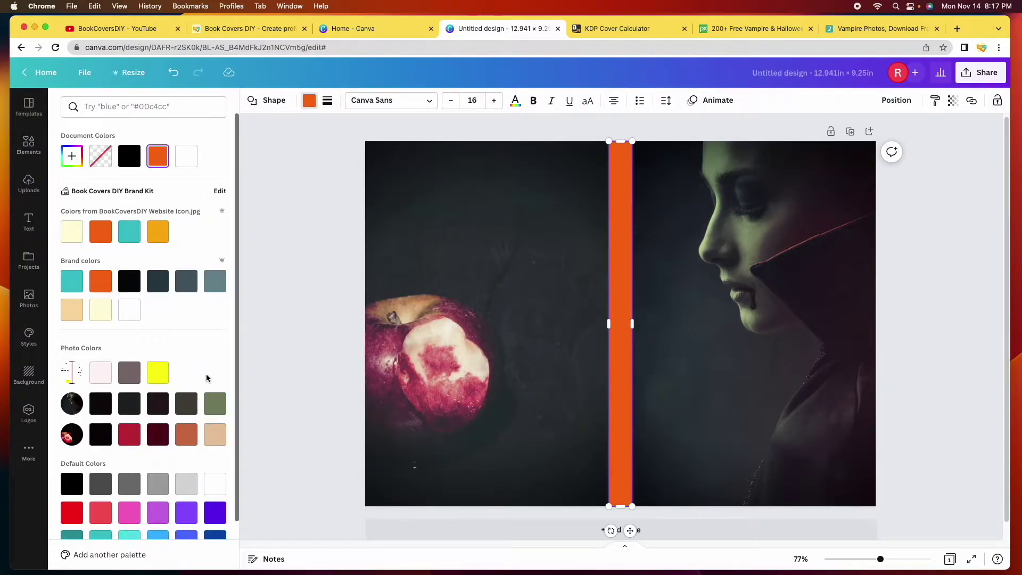
scroll(207, 378, down, 2)
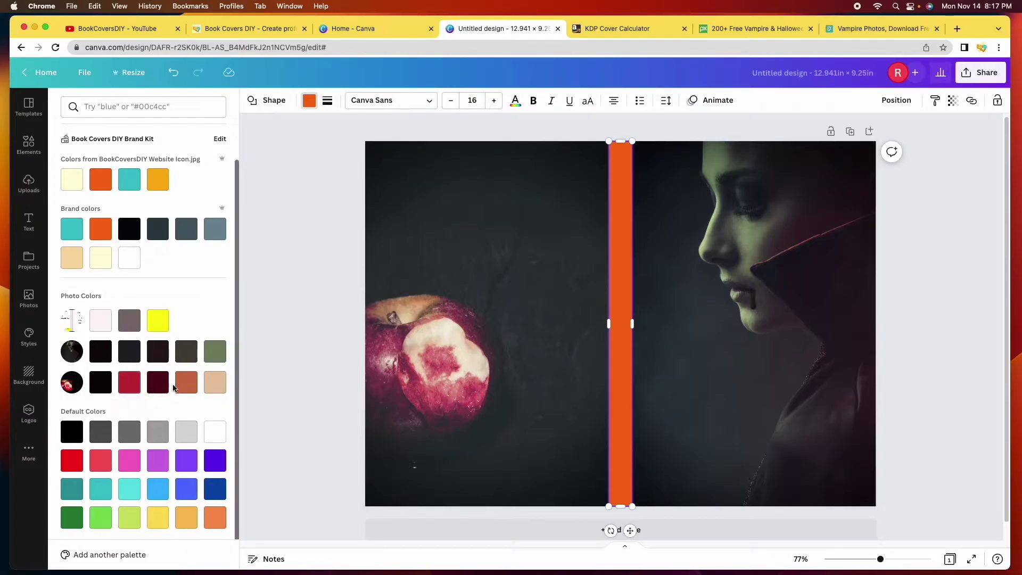
click(127, 389)
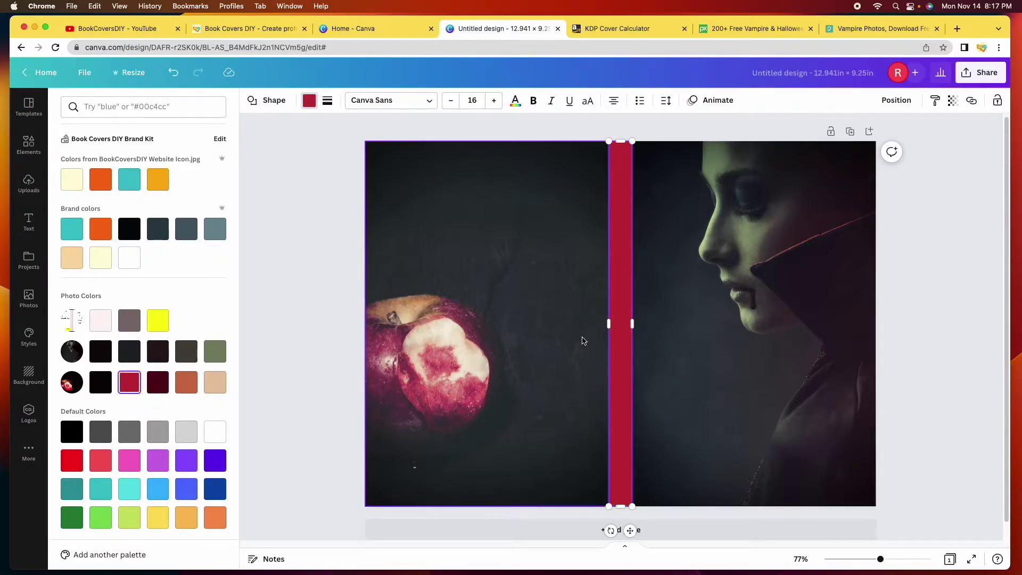
click(186, 388)
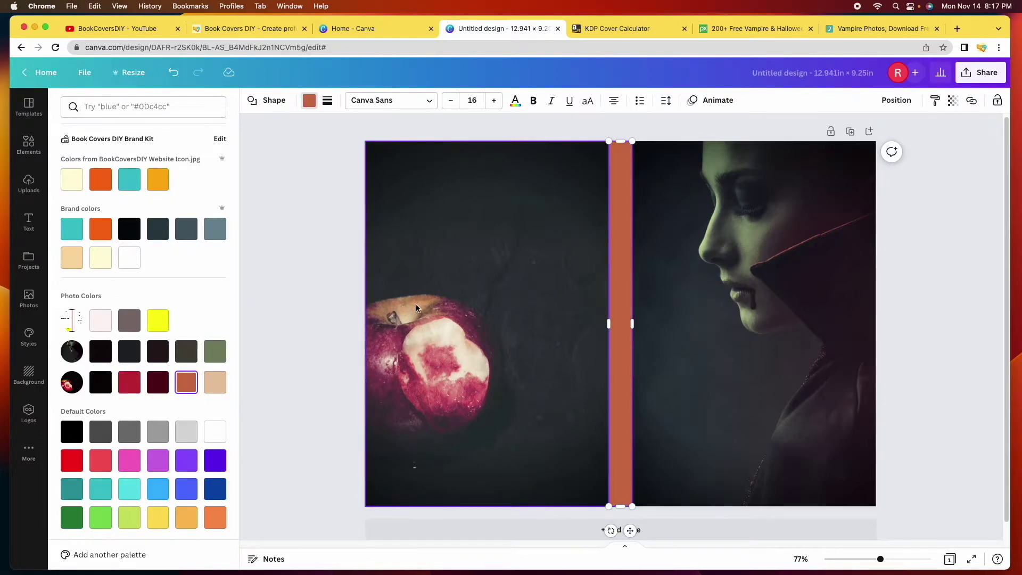
click(157, 382)
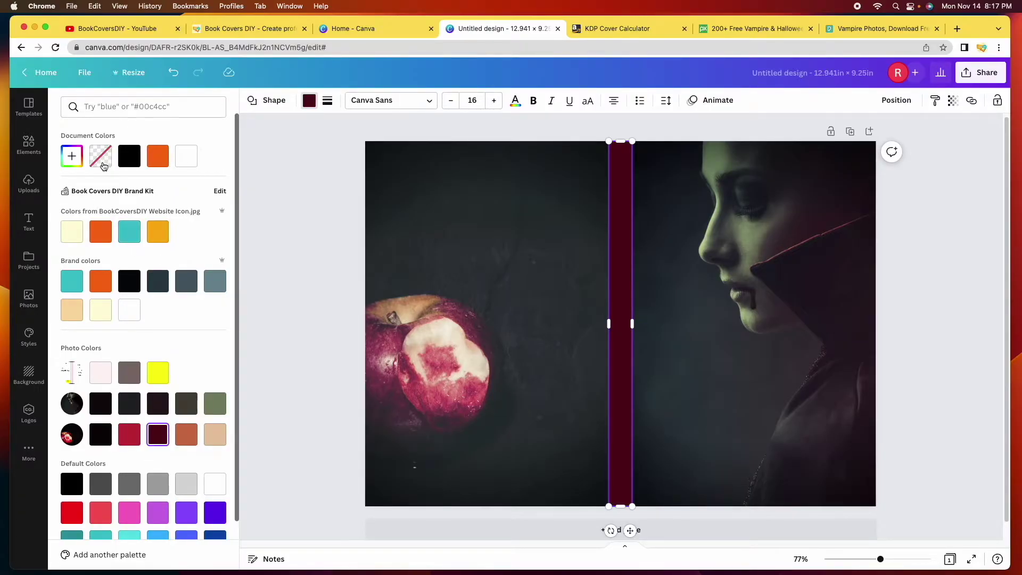
Adjust the spine bar in the custom picker to a brighter red, #BD0909
click(72, 159)
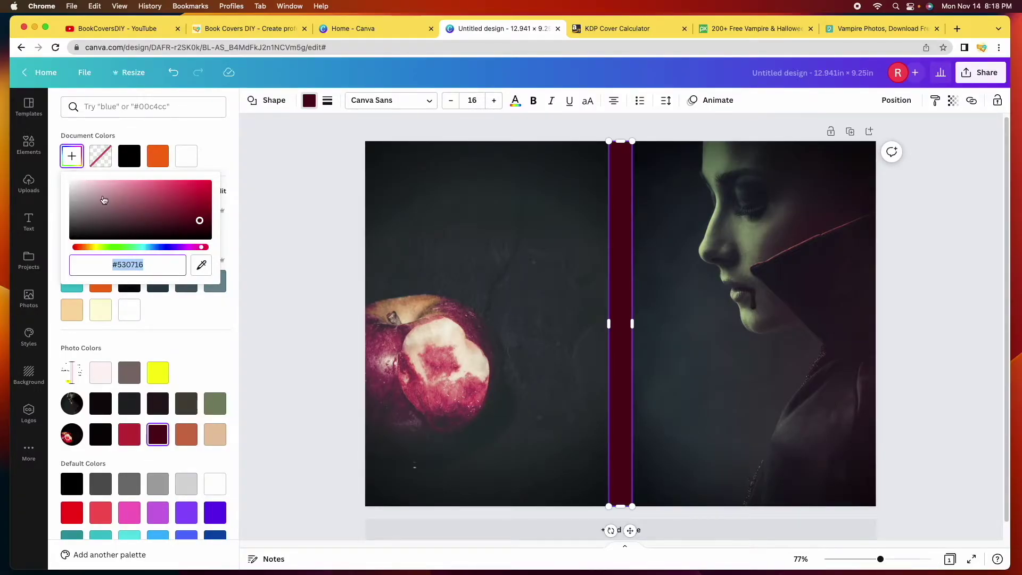
drag(199, 220, 194, 197)
drag(202, 248, 69, 258)
drag(195, 199, 204, 195)
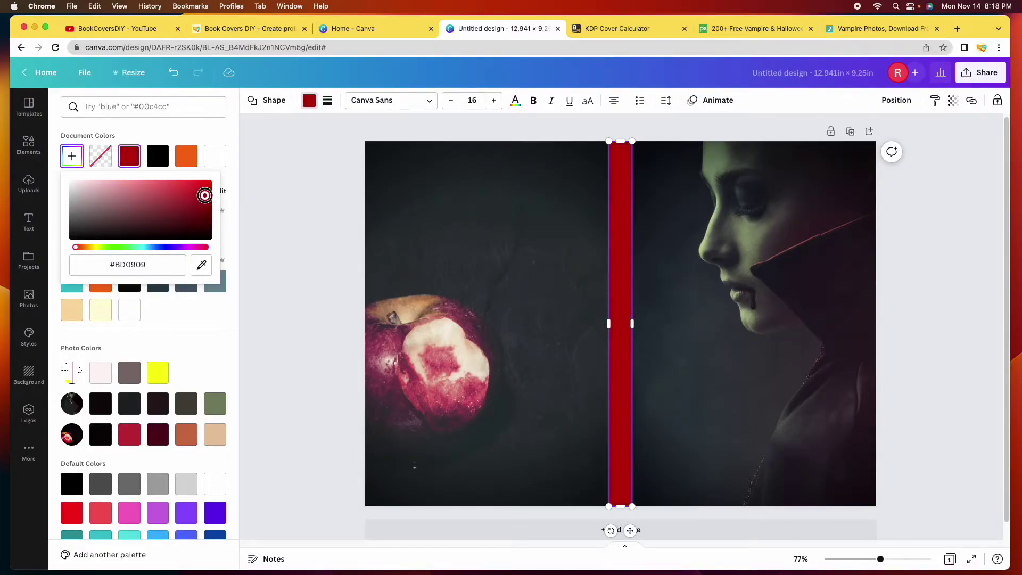
Sample colours from the woman's skin and the apple, ending on the photo's red
click(202, 266)
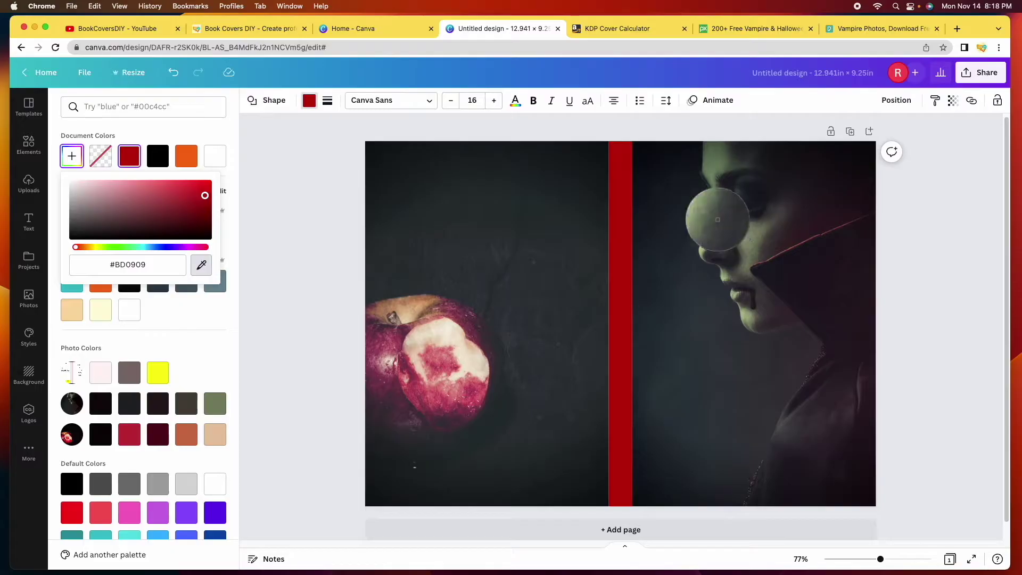
click(713, 215)
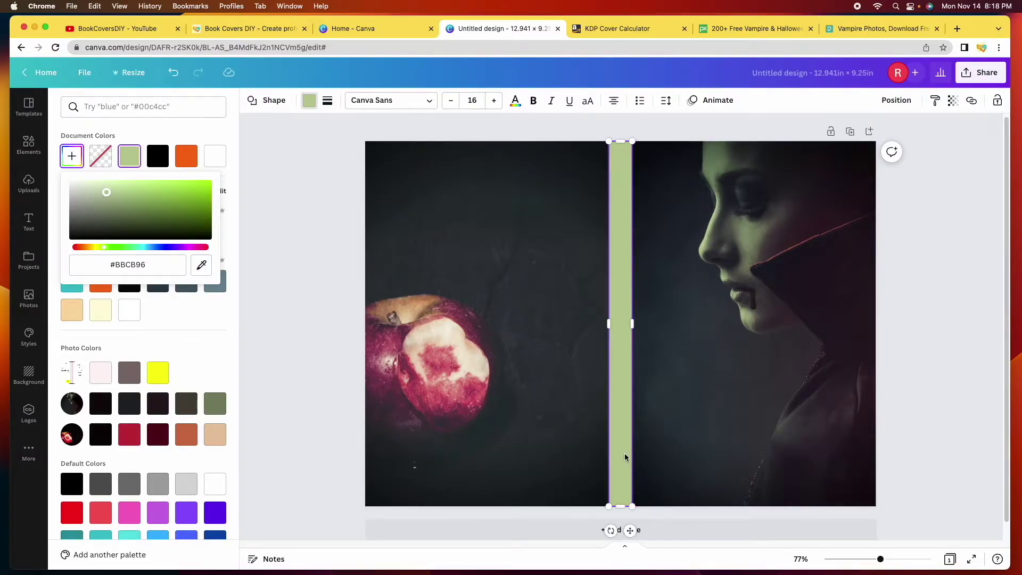
click(201, 264)
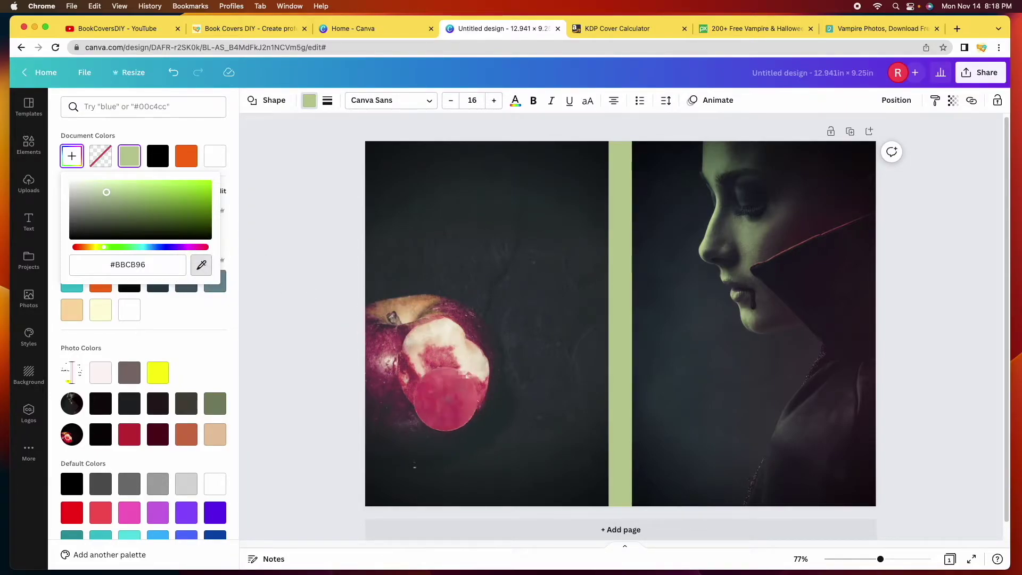
click(410, 380)
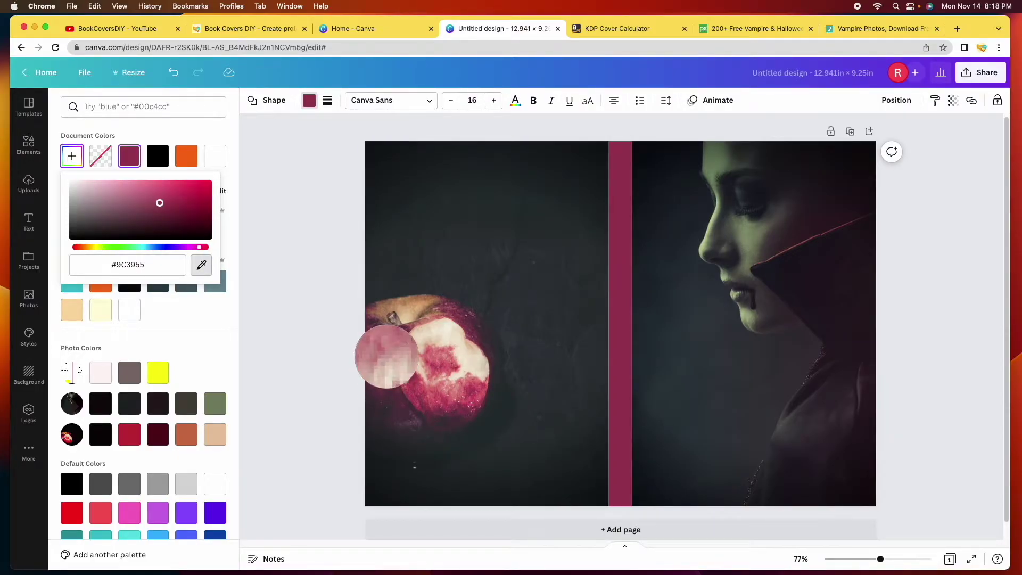
click(477, 332)
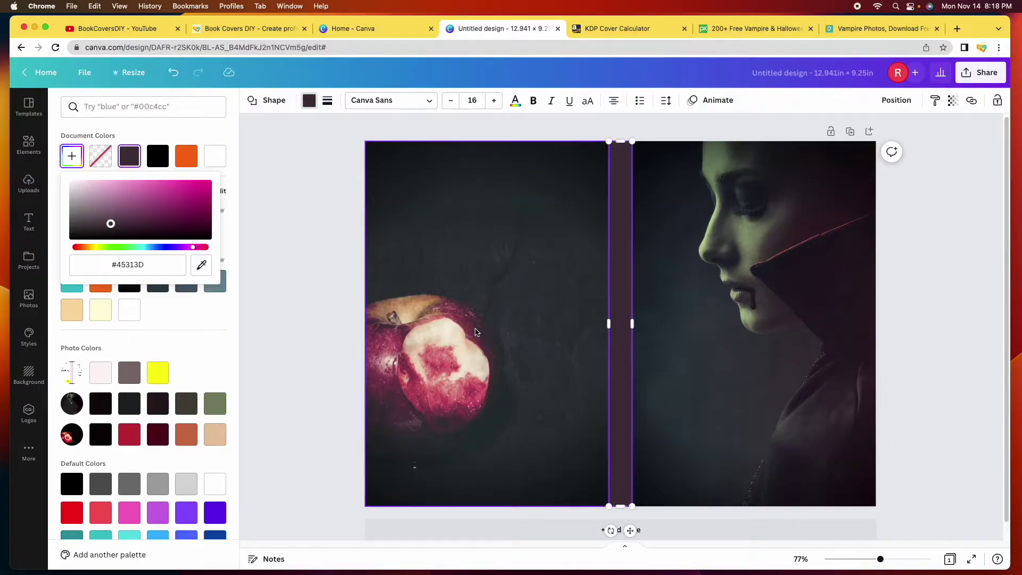
click(201, 264)
click(410, 324)
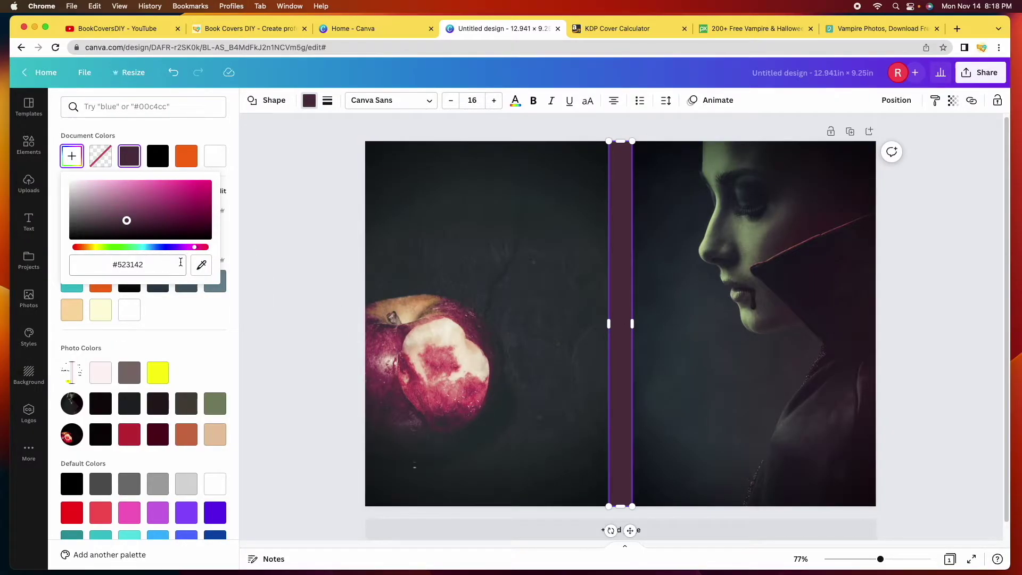
click(129, 442)
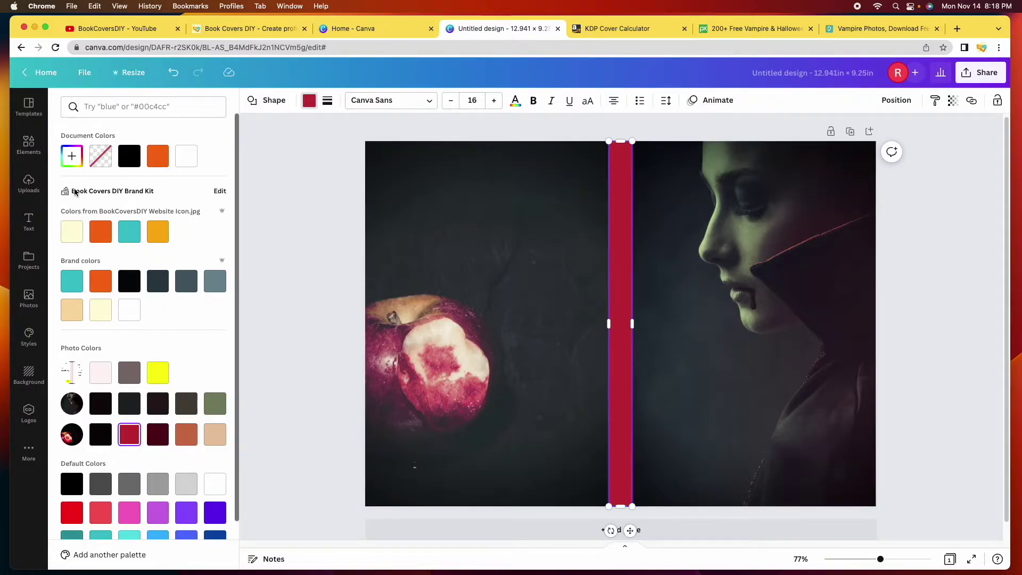
Fine-tune the spine colour to a deep red, #A20C0C, in the custom picker
click(71, 155)
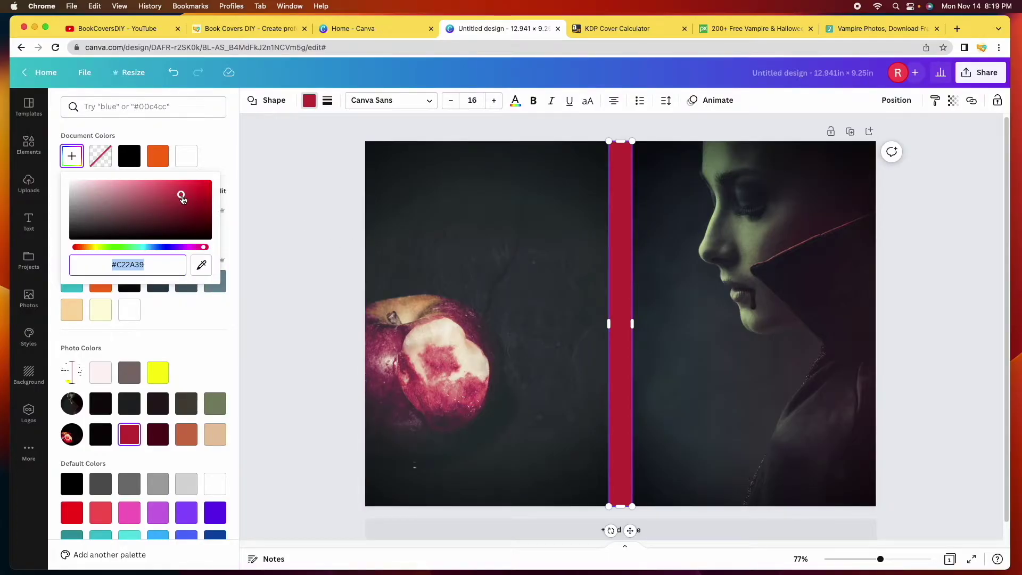
drag(182, 198, 209, 199)
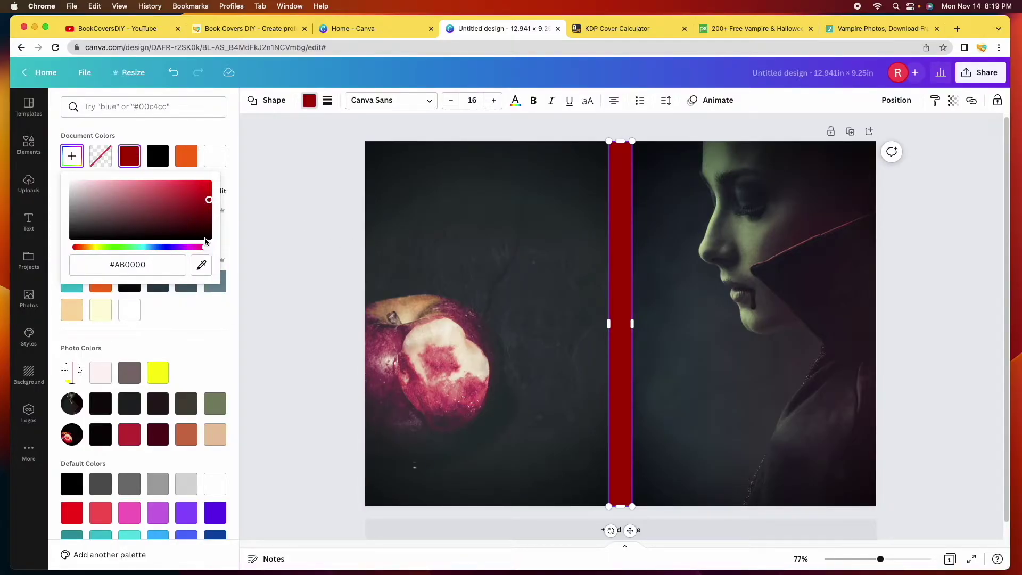
drag(210, 207, 202, 203)
click(324, 218)
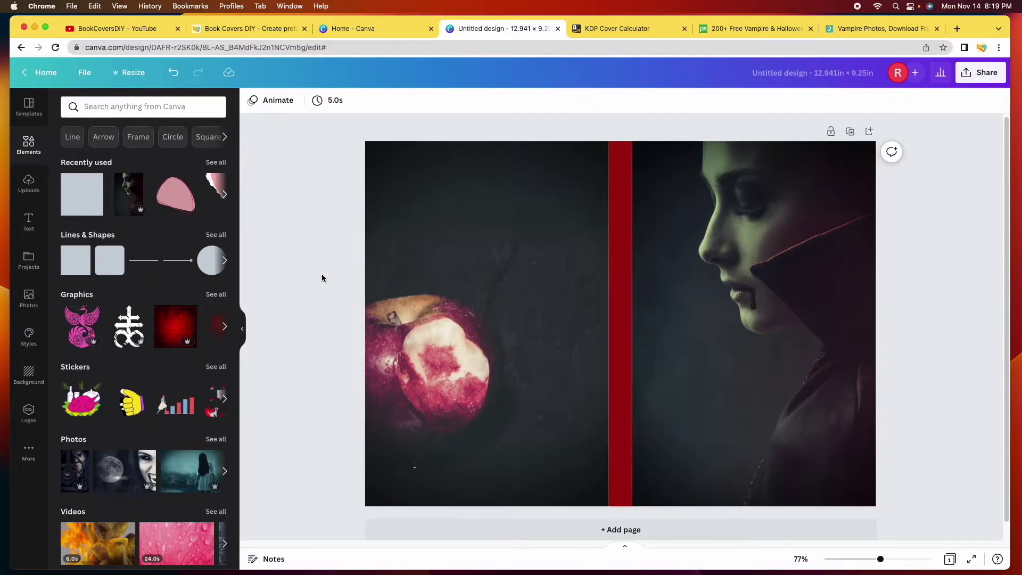
Check the red spine rectangle's width, leaving it unchanged
click(623, 264)
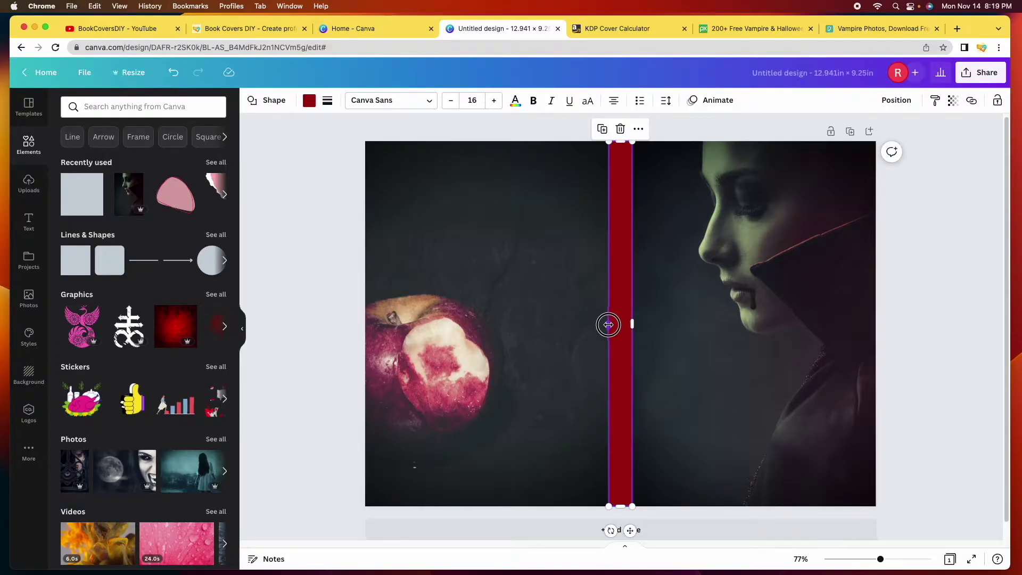
drag(609, 323, 637, 324)
click(648, 112)
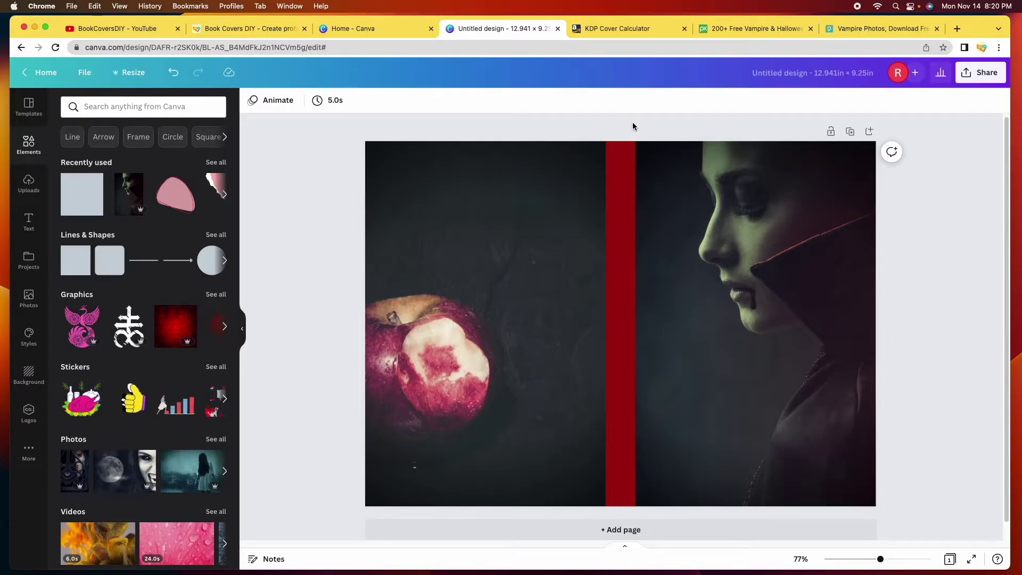
Send the red spine rectangle to the back, then select the template and open its Position options
click(621, 179)
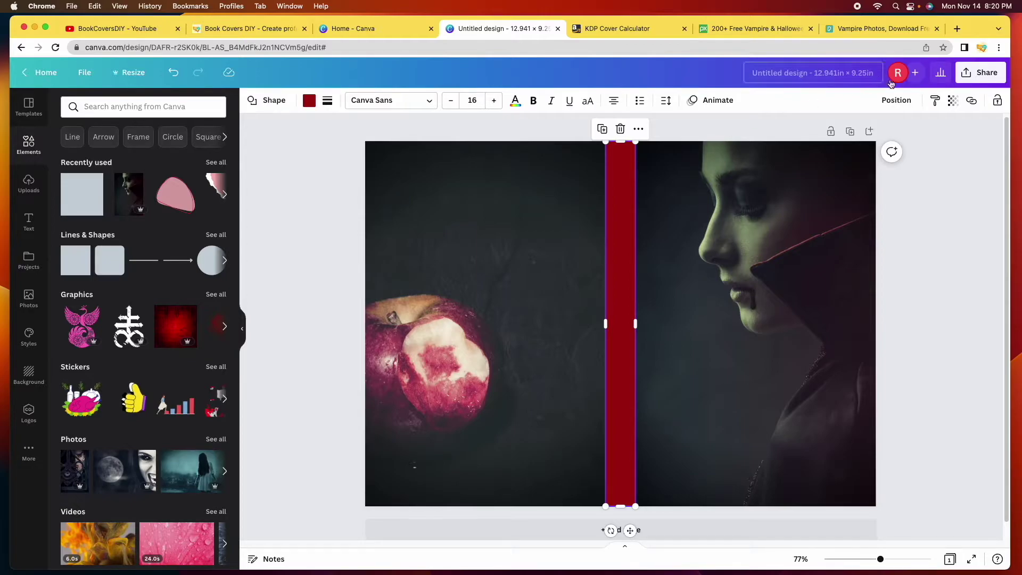
click(897, 101)
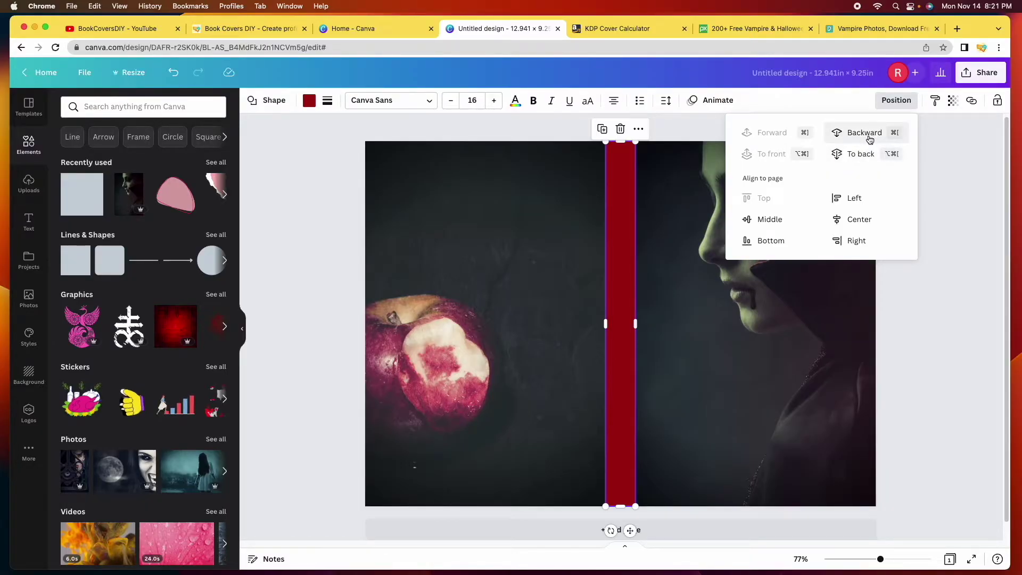
click(854, 155)
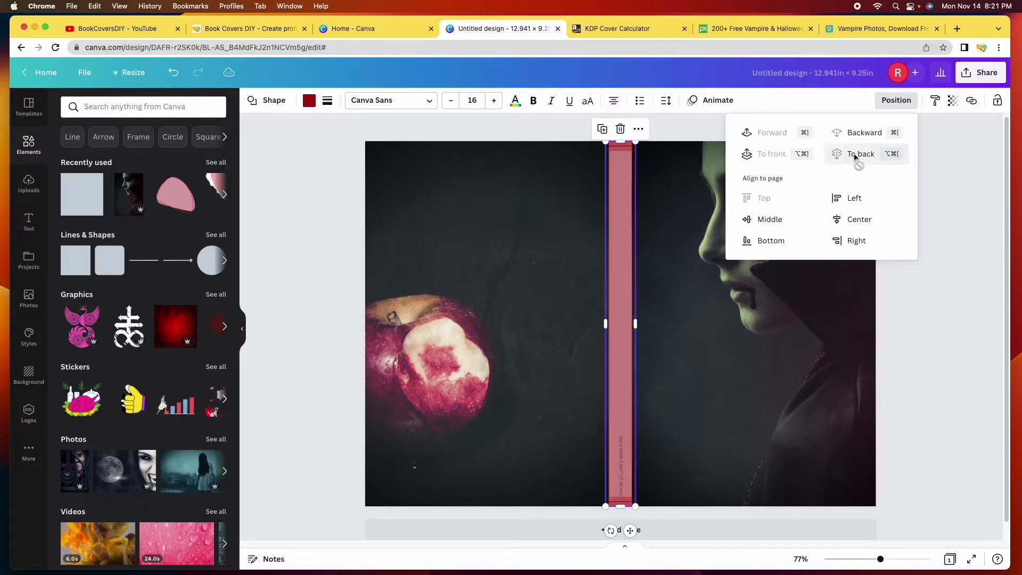
click(959, 300)
click(959, 300)
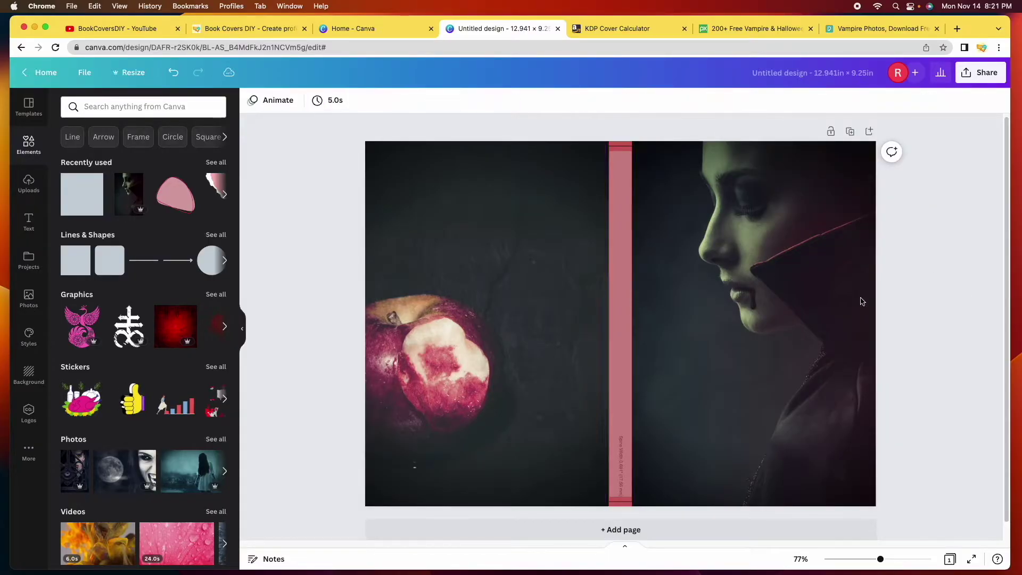
click(620, 267)
click(900, 101)
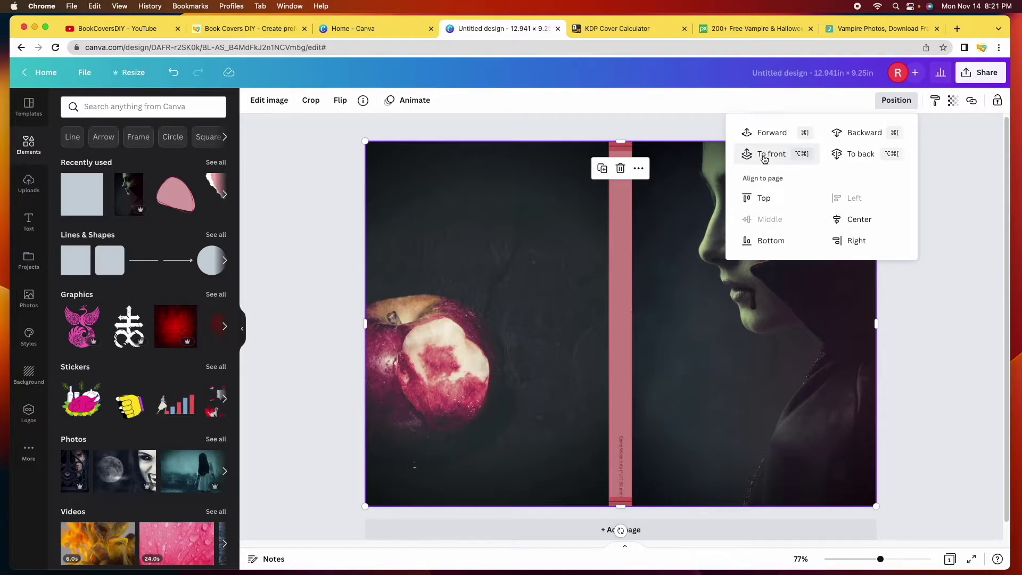
Bring the template overlay in front of the cover photos and set its transparency to 22
click(764, 156)
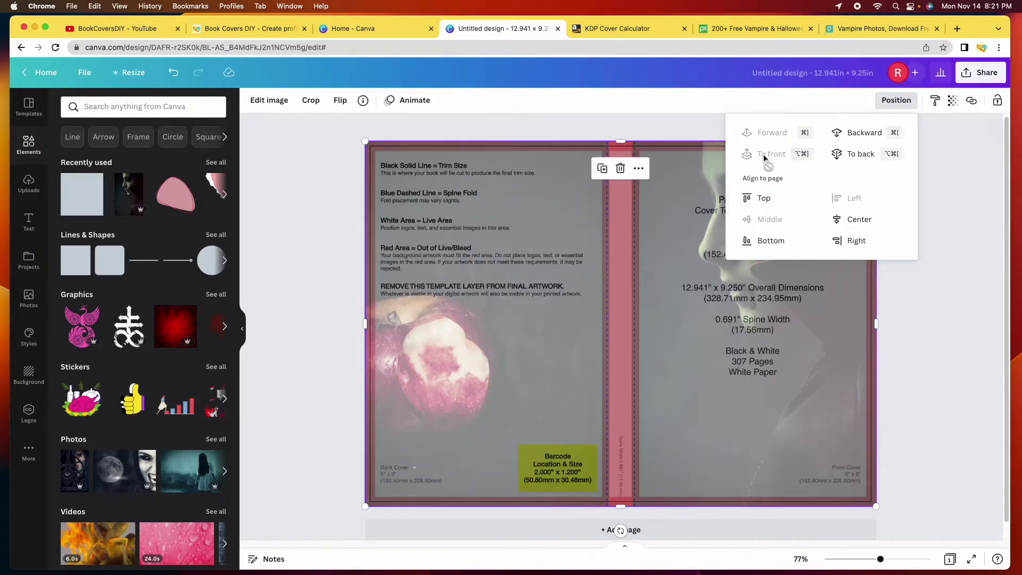
click(967, 314)
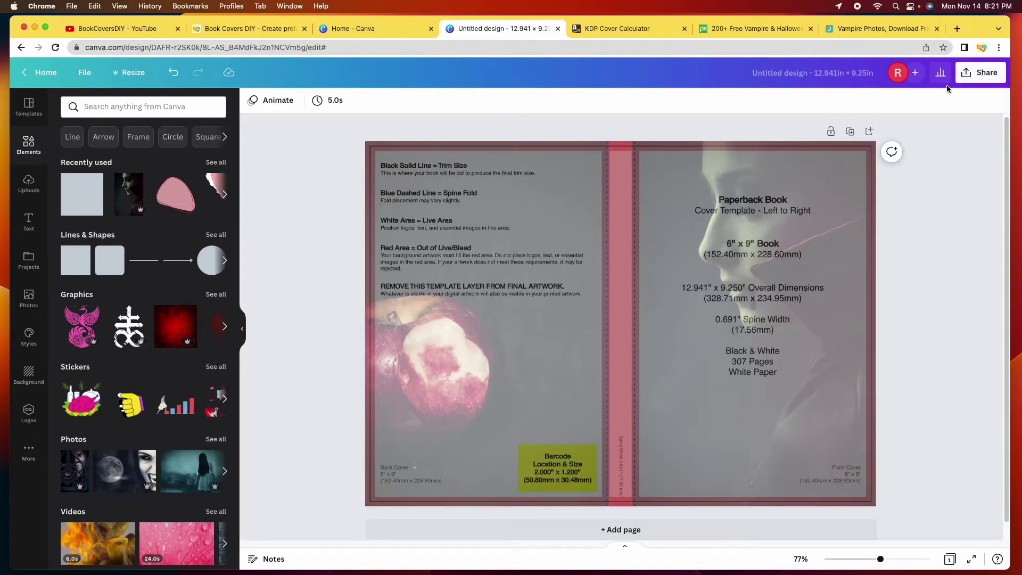
click(614, 195)
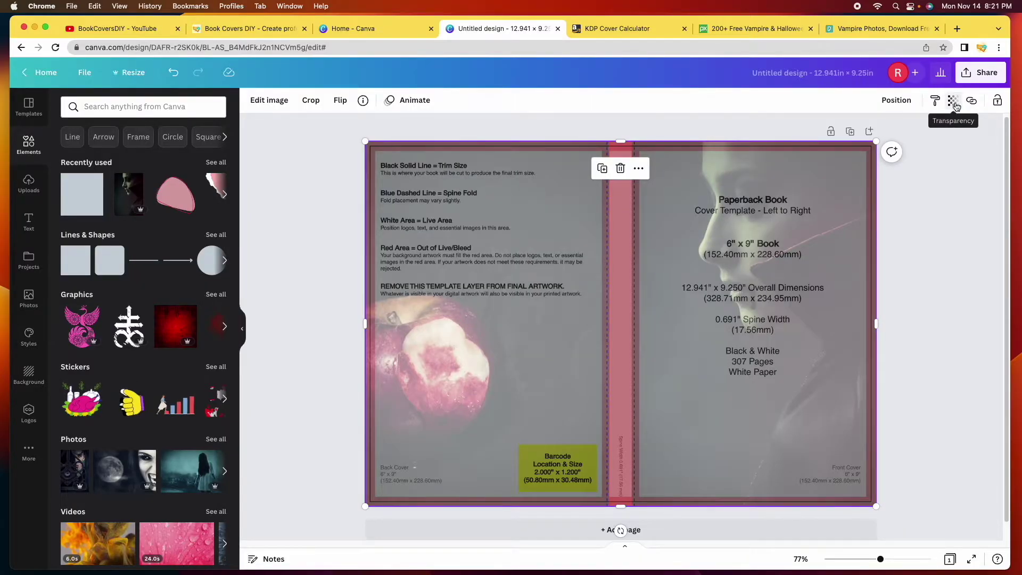
click(954, 103)
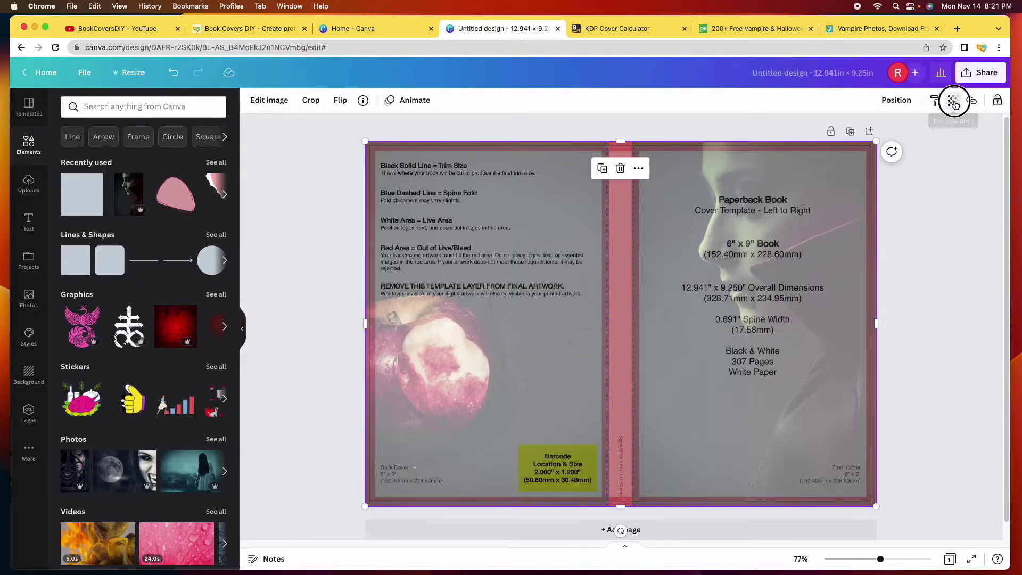
drag(893, 145, 866, 145)
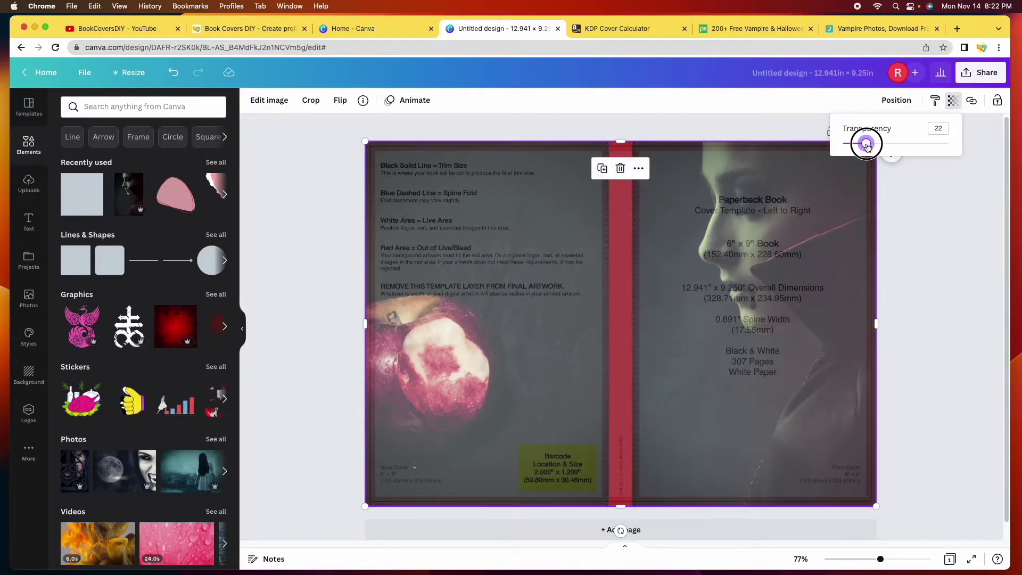
Zoom in to check the red spine against the template guides, then send the template to the back
drag(881, 561, 905, 558)
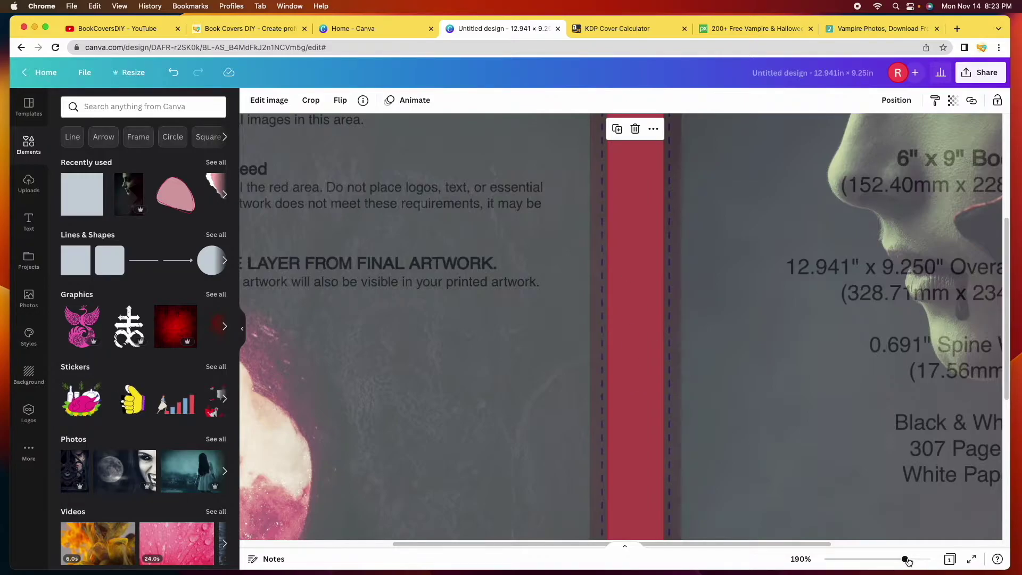
drag(905, 558, 879, 561)
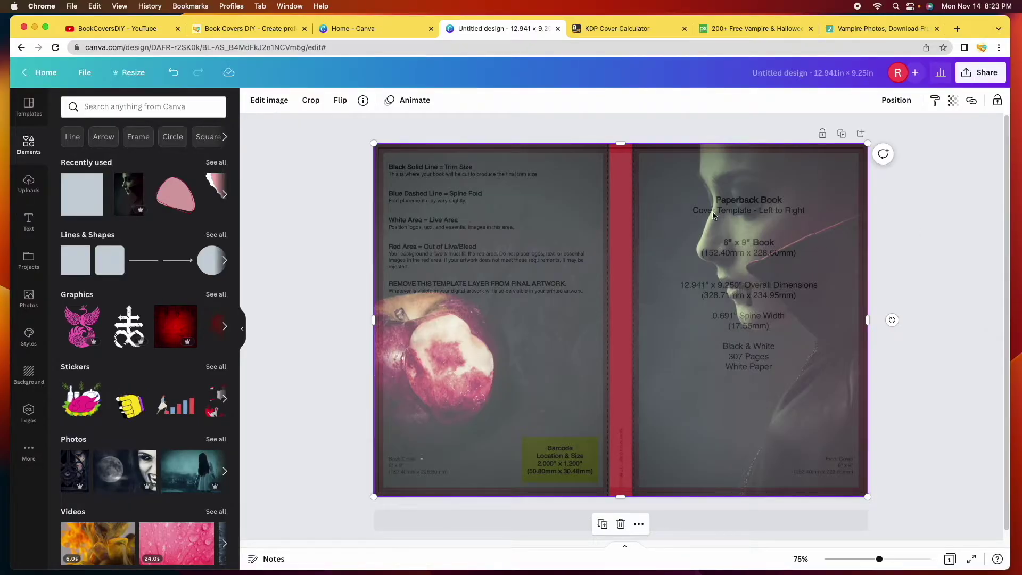
click(898, 101)
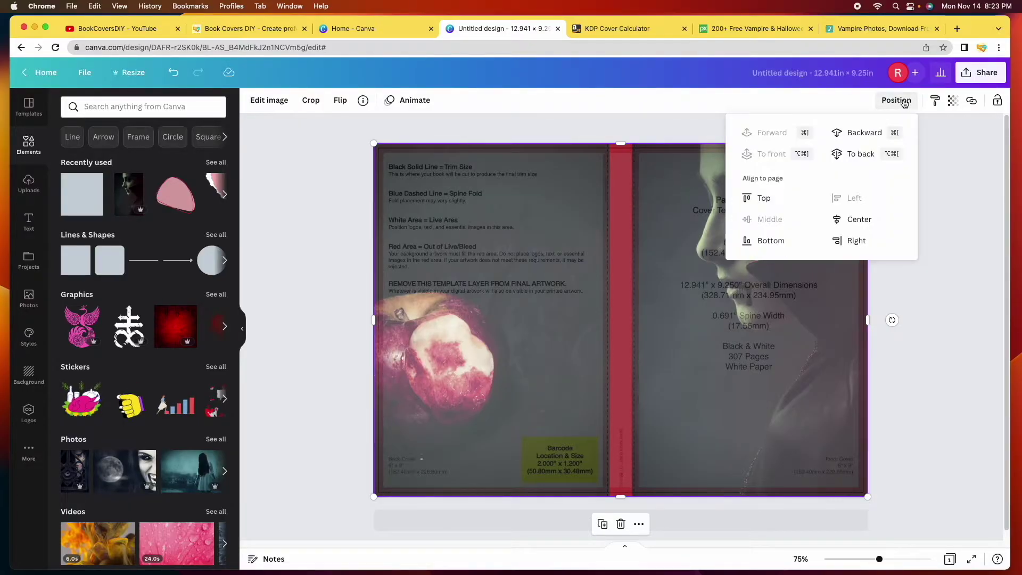
click(861, 154)
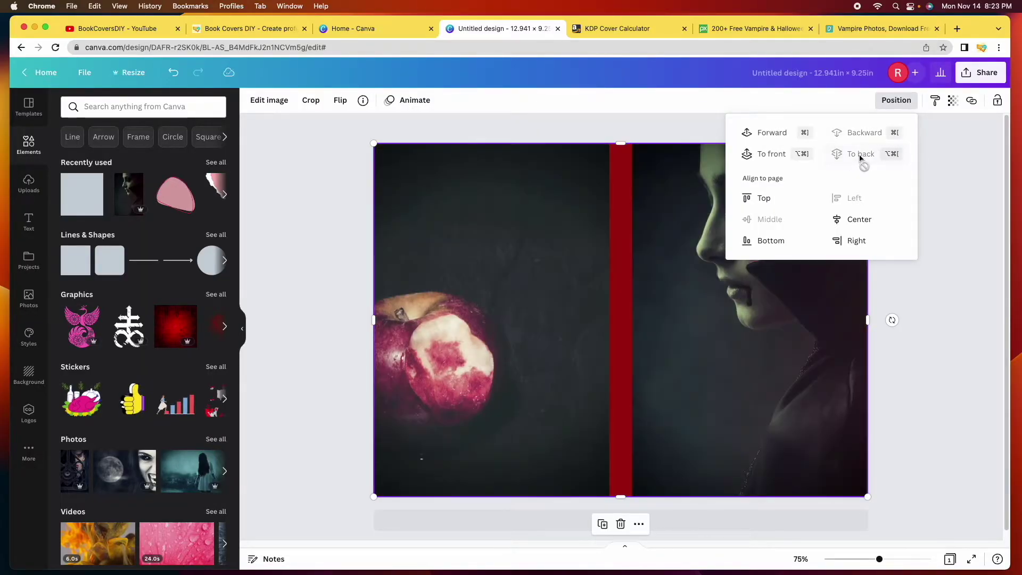
click(967, 274)
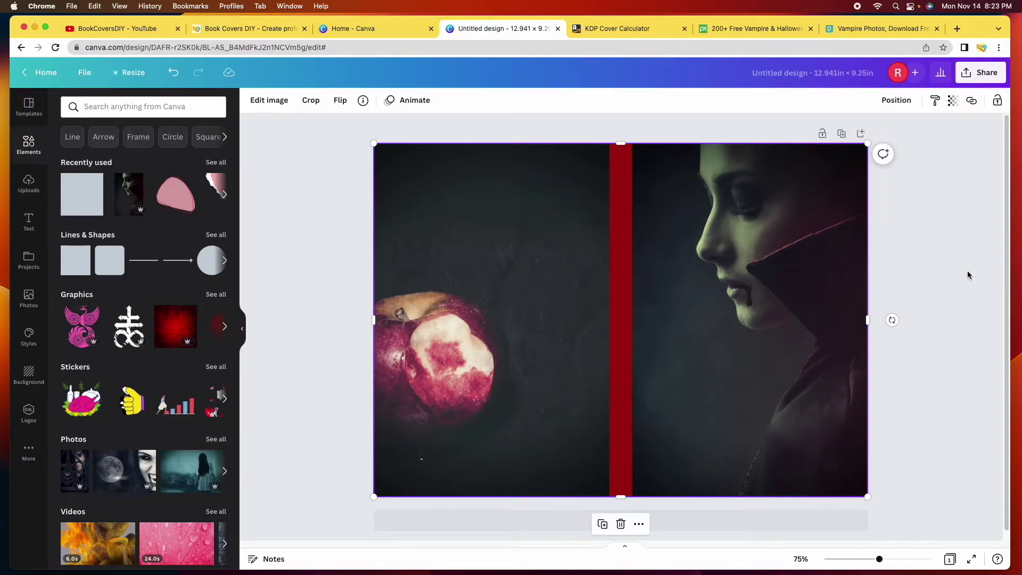
In the Text panel, scroll down to the You're Invited, Workout and Parmesan Cheese font combinations
click(967, 274)
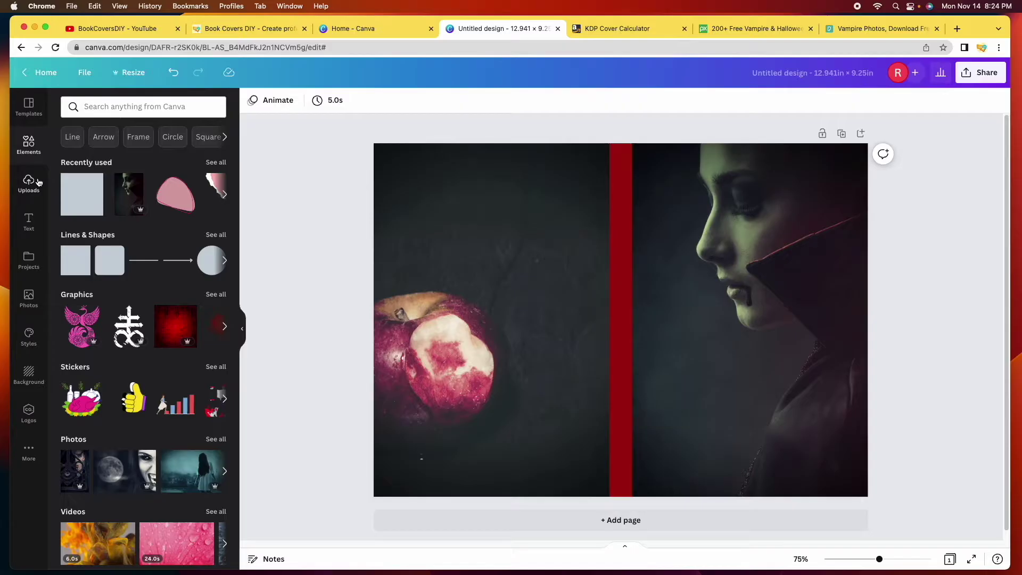
click(29, 222)
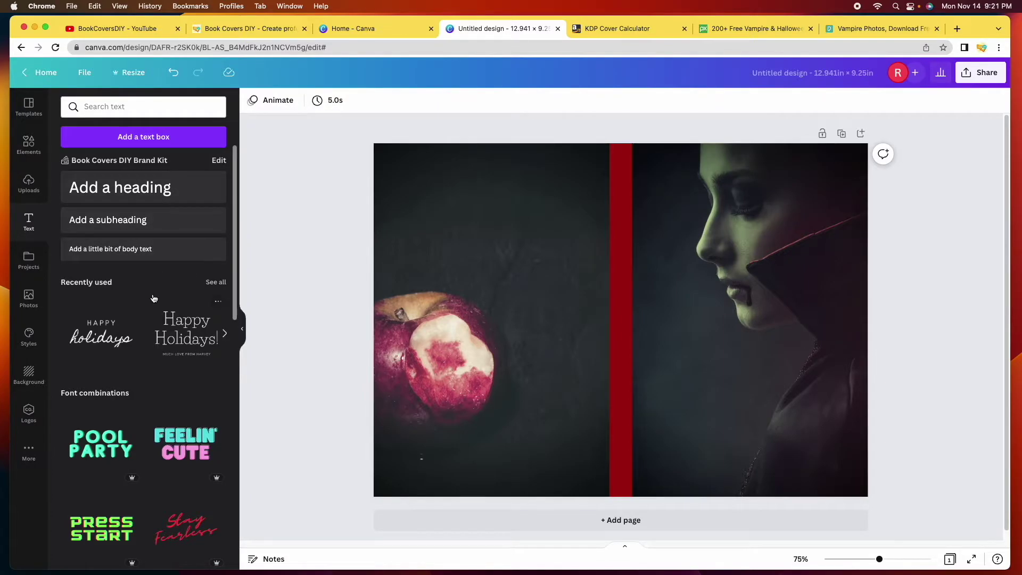
scroll(147, 299, down, 1)
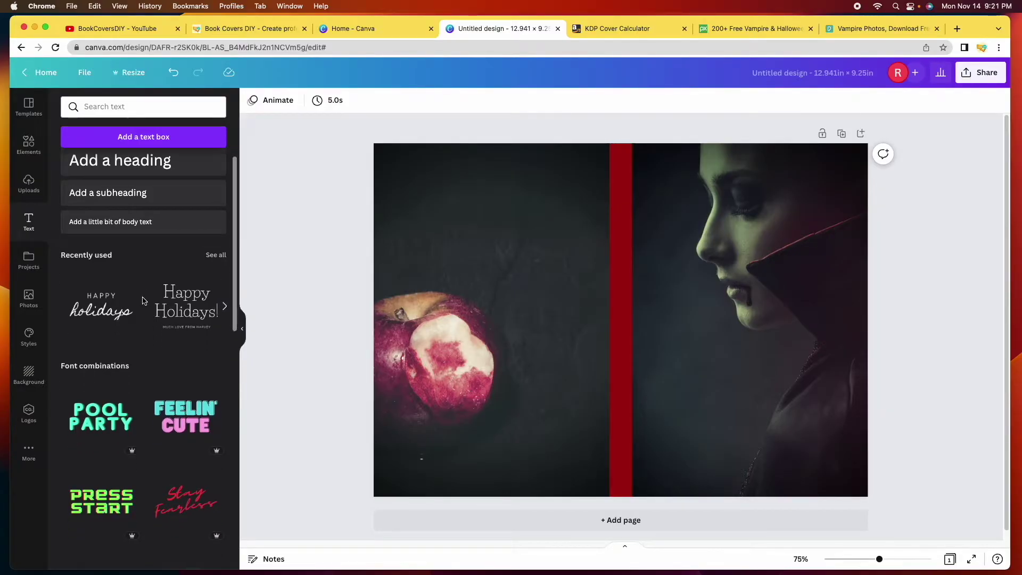
scroll(142, 301, down, 5)
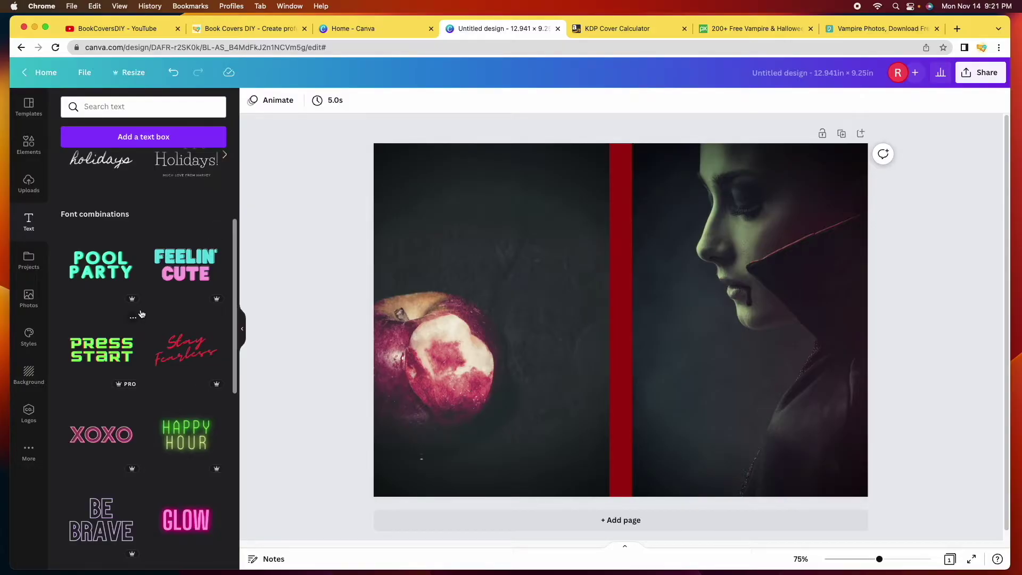
scroll(151, 334, down, 2)
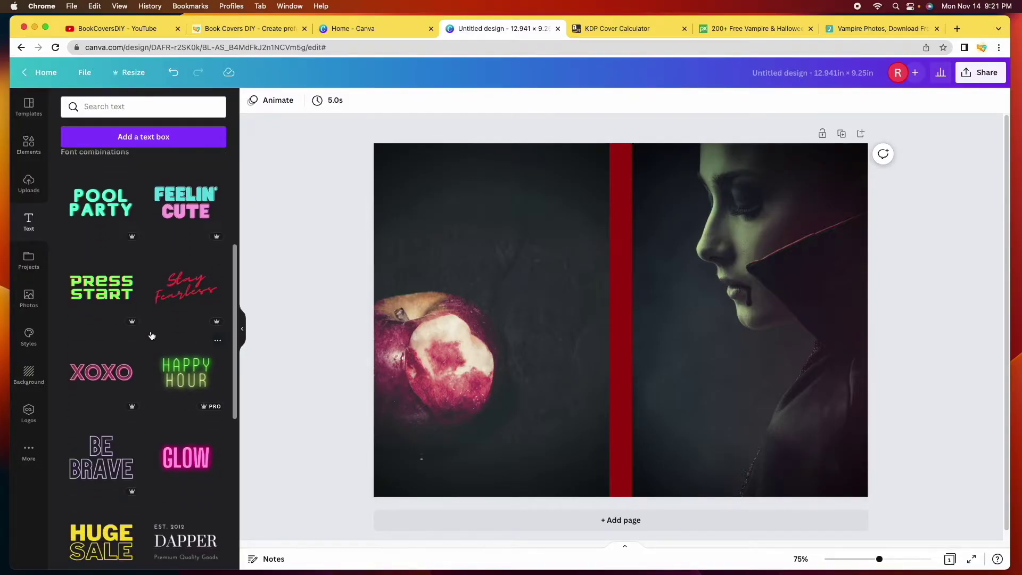
scroll(152, 335, down, 4)
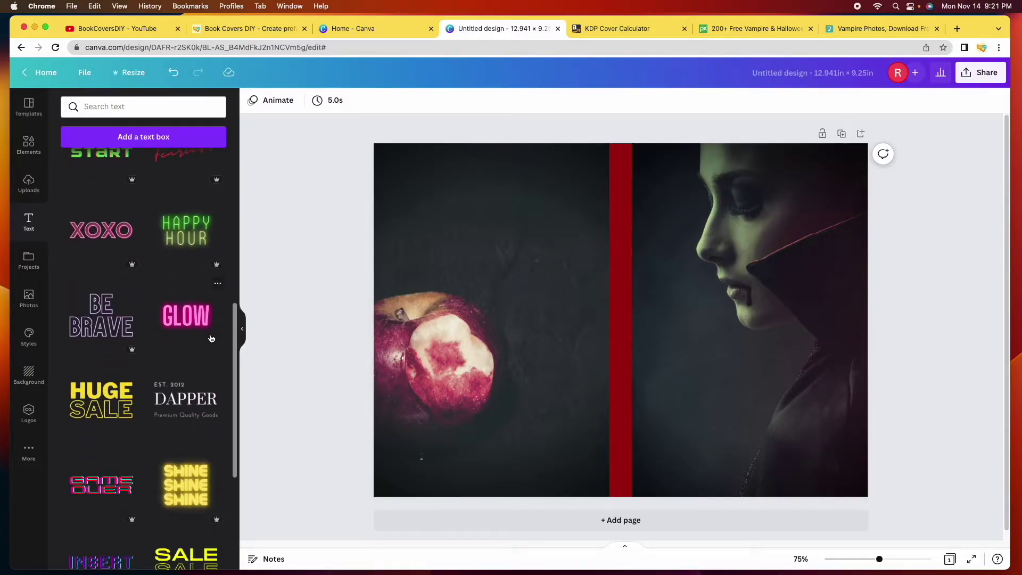
scroll(144, 405, down, 3)
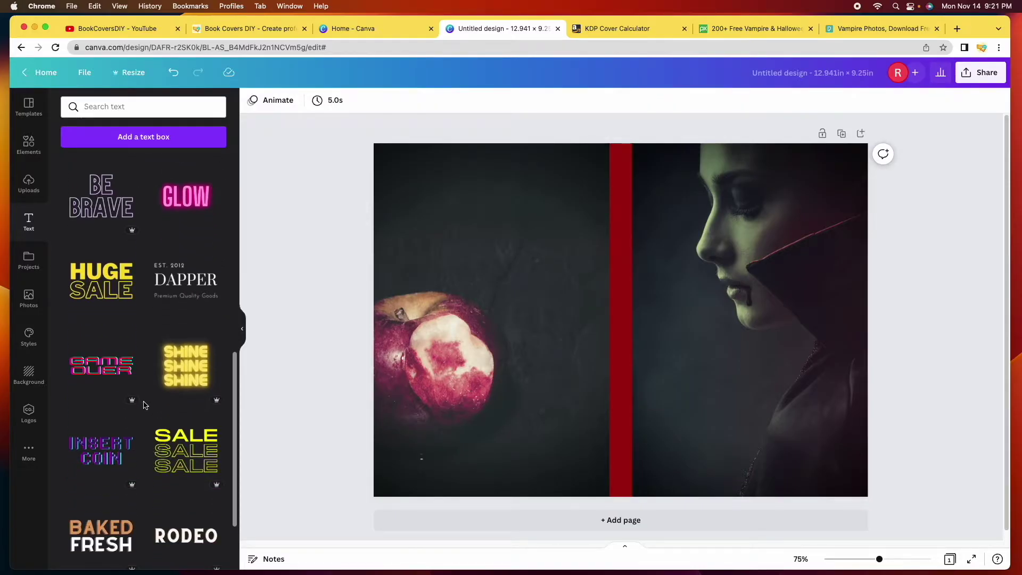
scroll(144, 405, down, 4)
scroll(145, 395, down, 3)
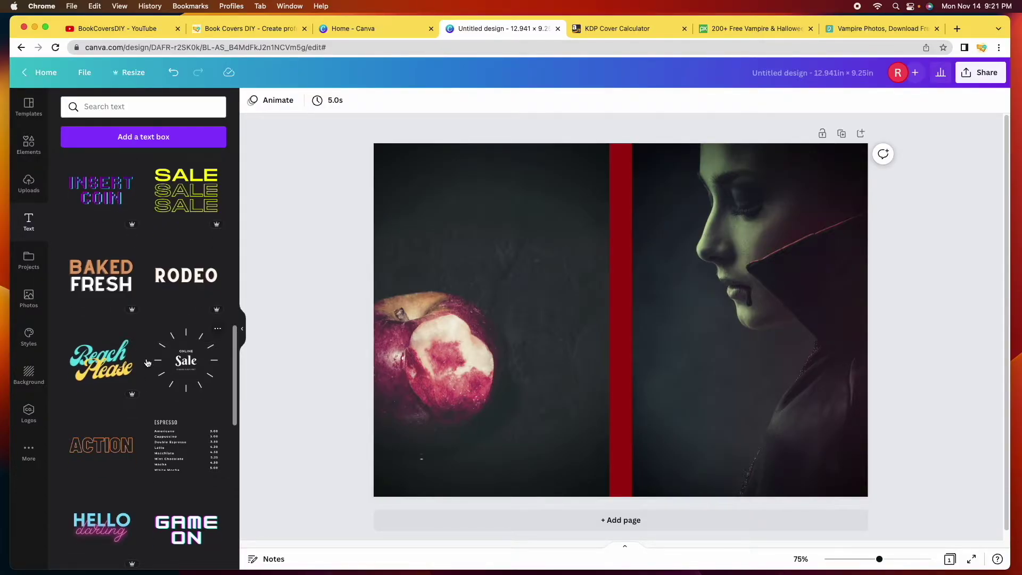
scroll(147, 363, down, 5)
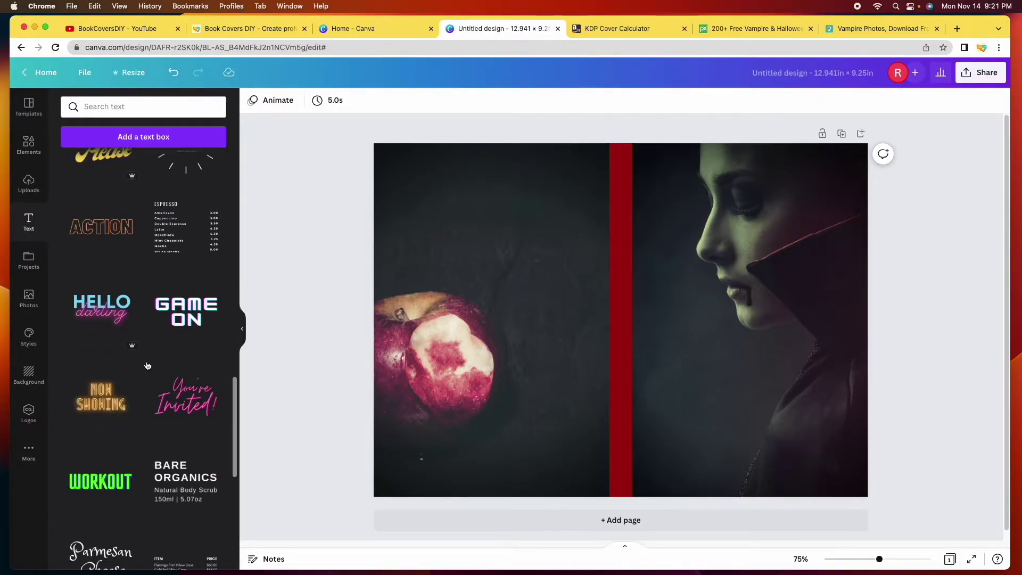
scroll(148, 365, down, 2)
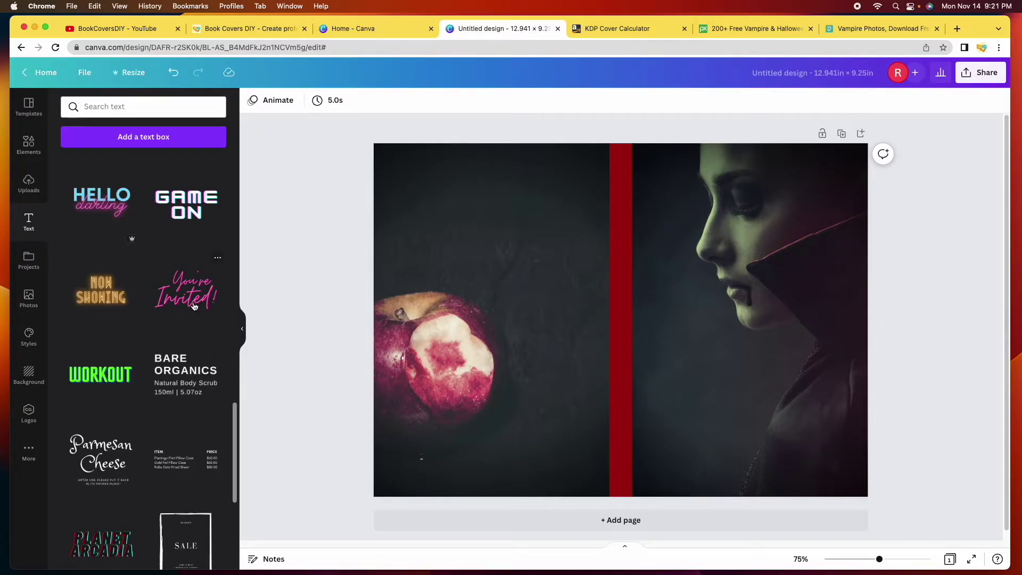
click(195, 303)
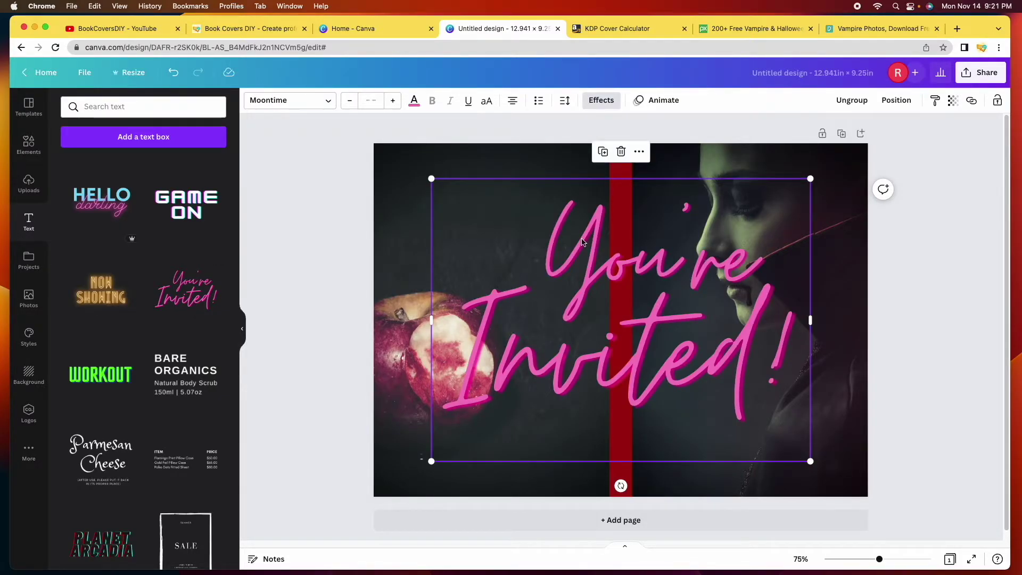
drag(431, 178, 684, 365)
drag(752, 392, 716, 376)
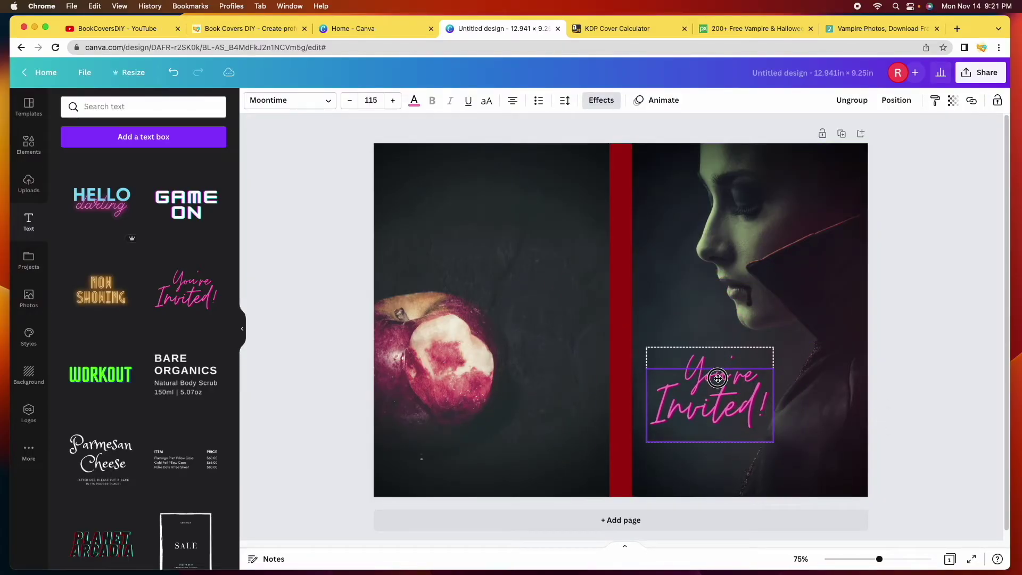
click(746, 384)
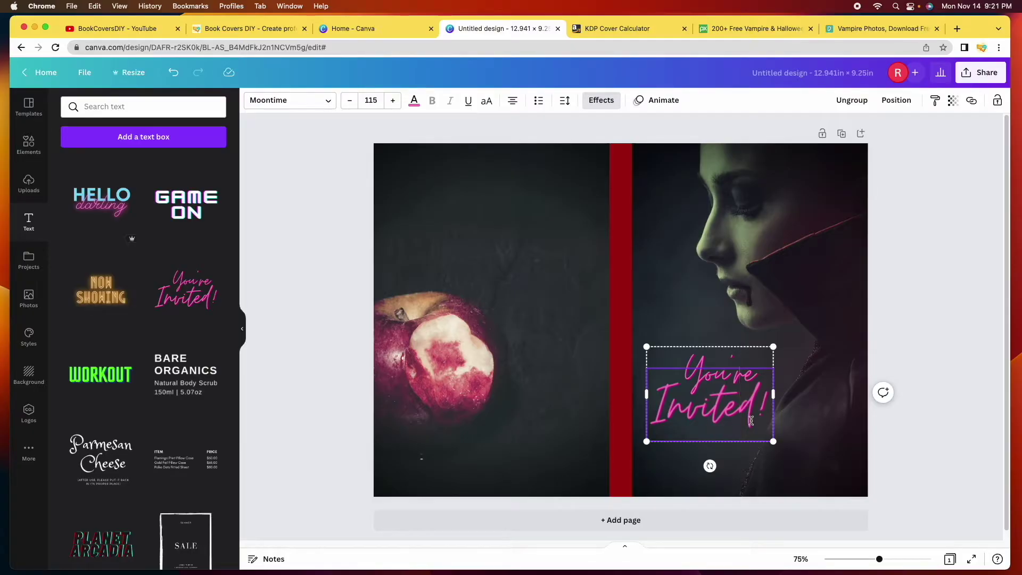
click(782, 446)
click(714, 399)
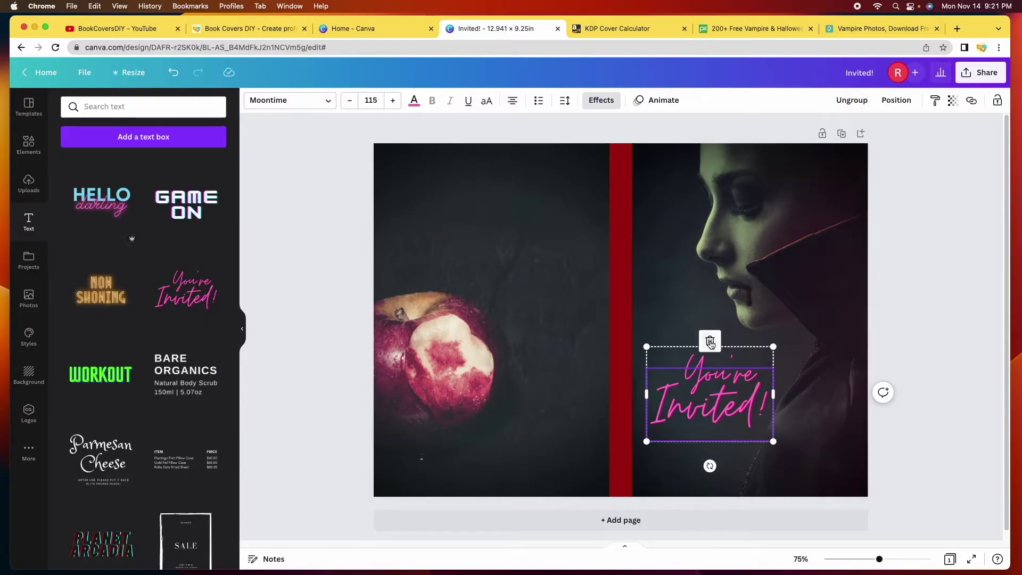
key(BackSpace)
key(BackSpace)
scroll(143, 200, up, 5)
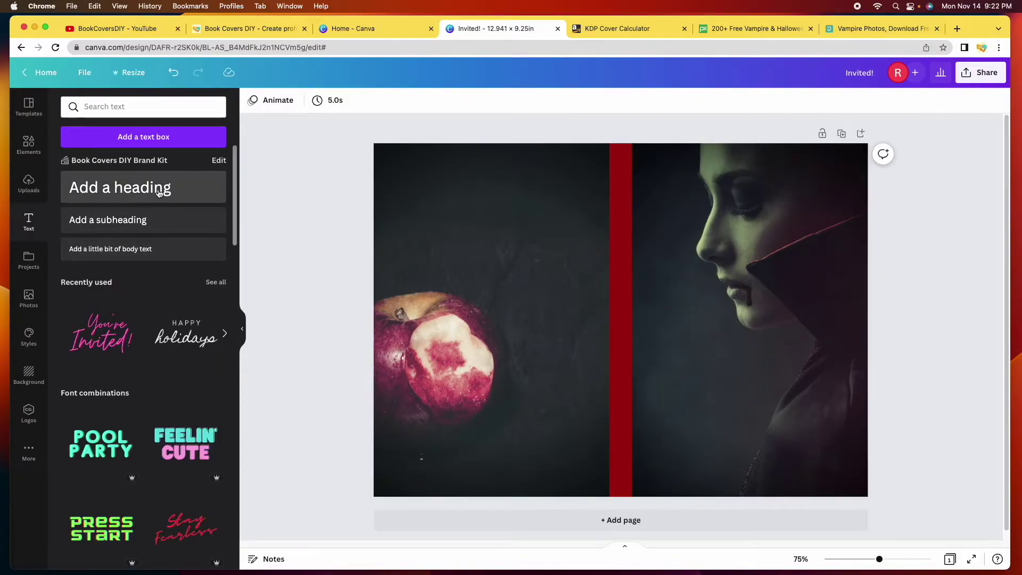
Add a heading and replace its placeholder text with 'Forbidden'
click(159, 192)
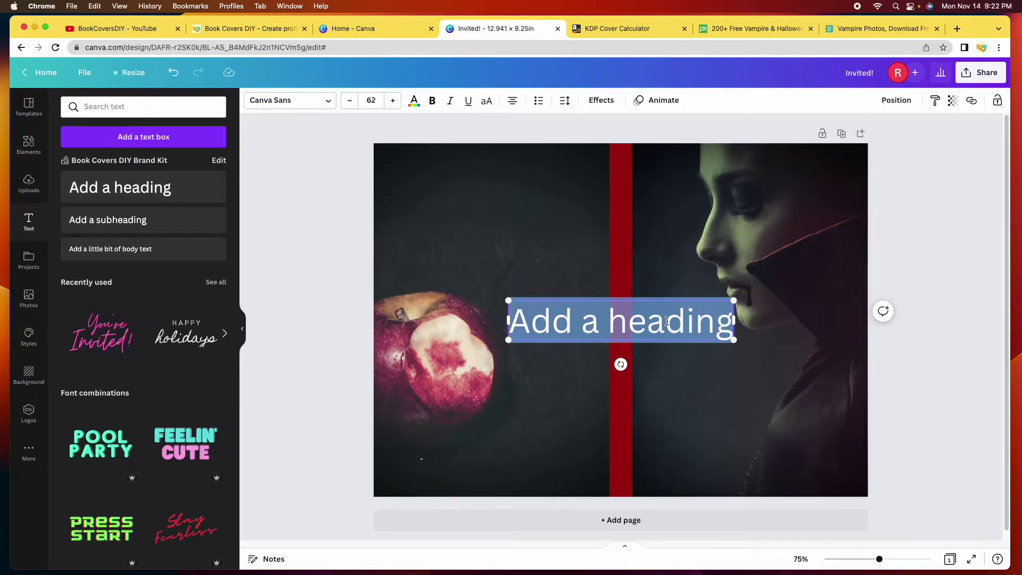
triple_click(666, 321)
text(Forbidden)
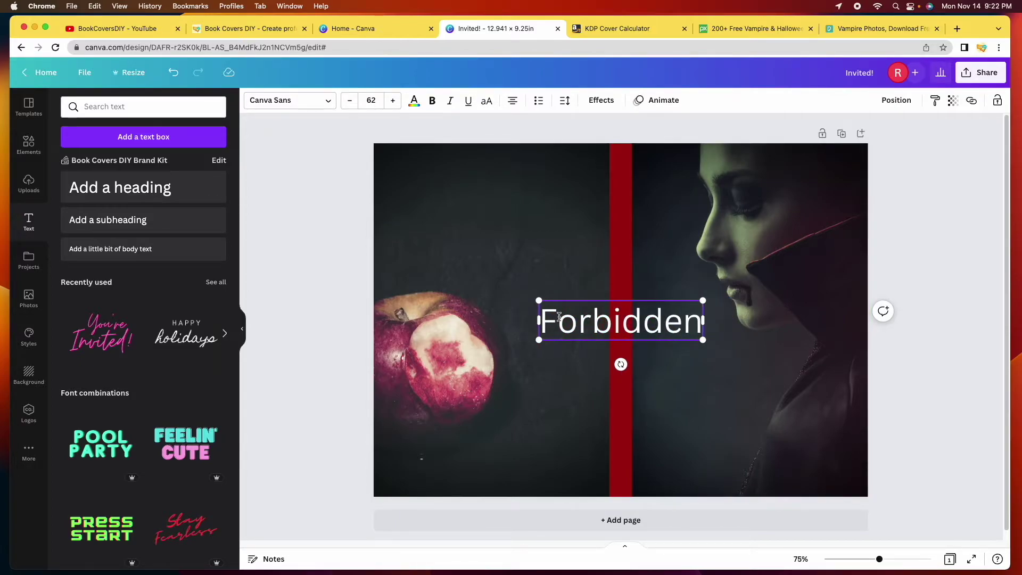
click(677, 369)
Move the Forbidden title onto the front cover, shrink it, and set font size 48
drag(551, 304, 649, 342)
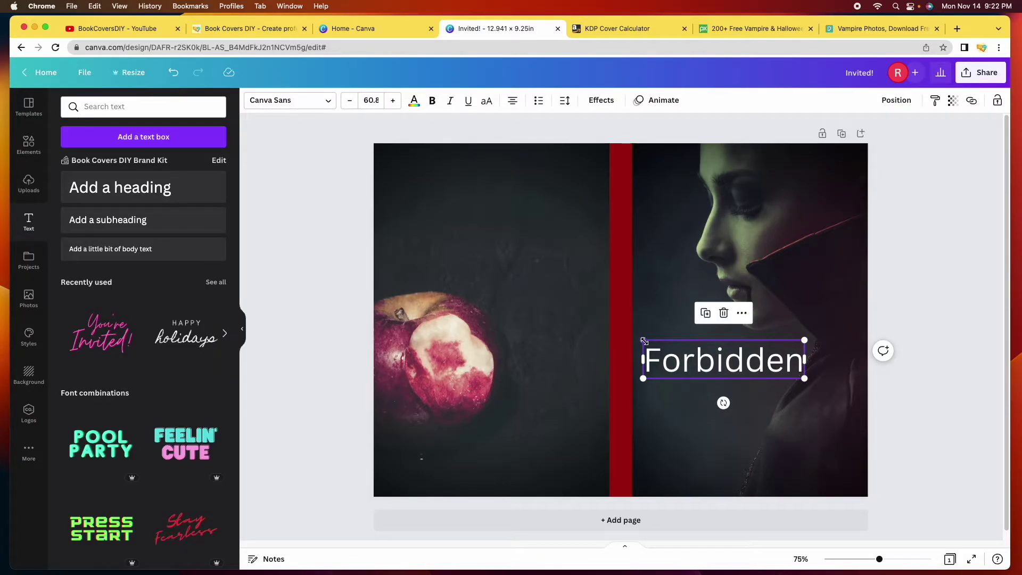
drag(642, 341, 677, 349)
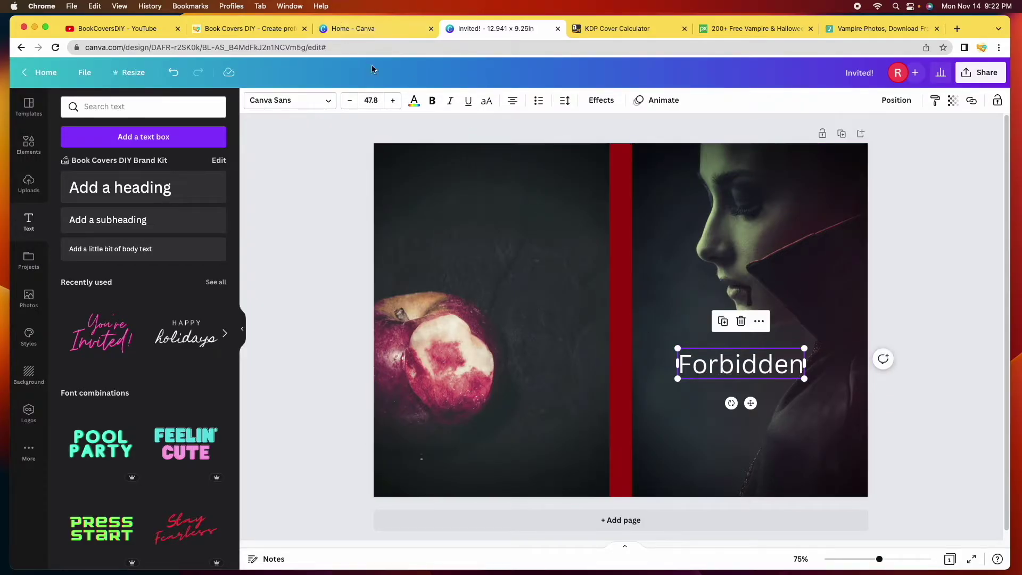
click(380, 105)
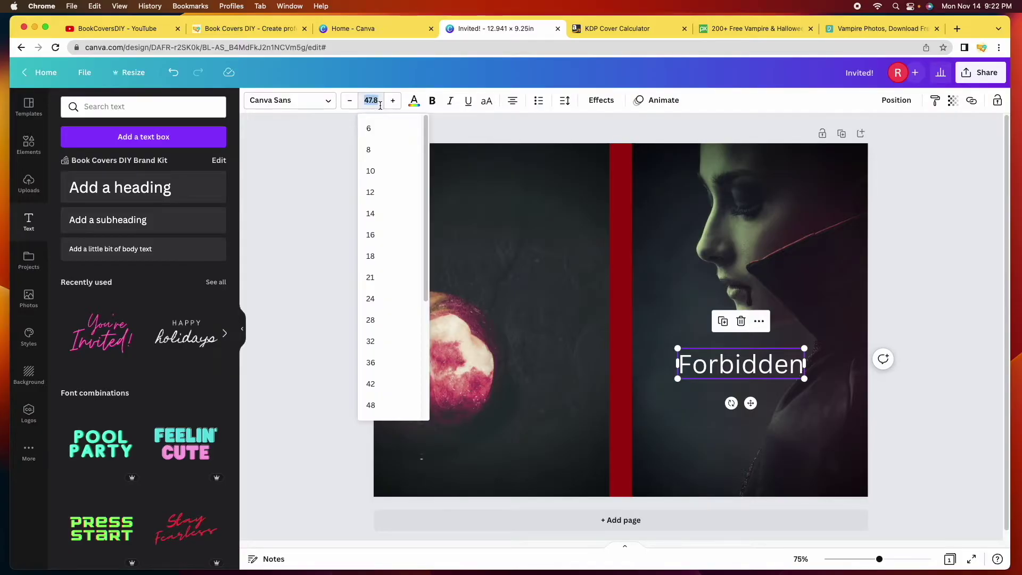
click(393, 403)
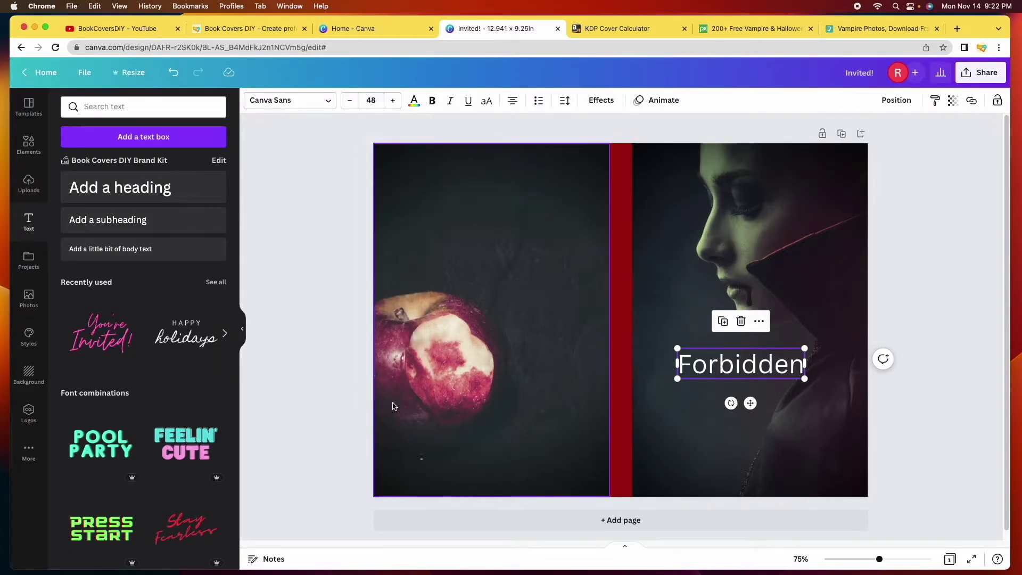
click(393, 101)
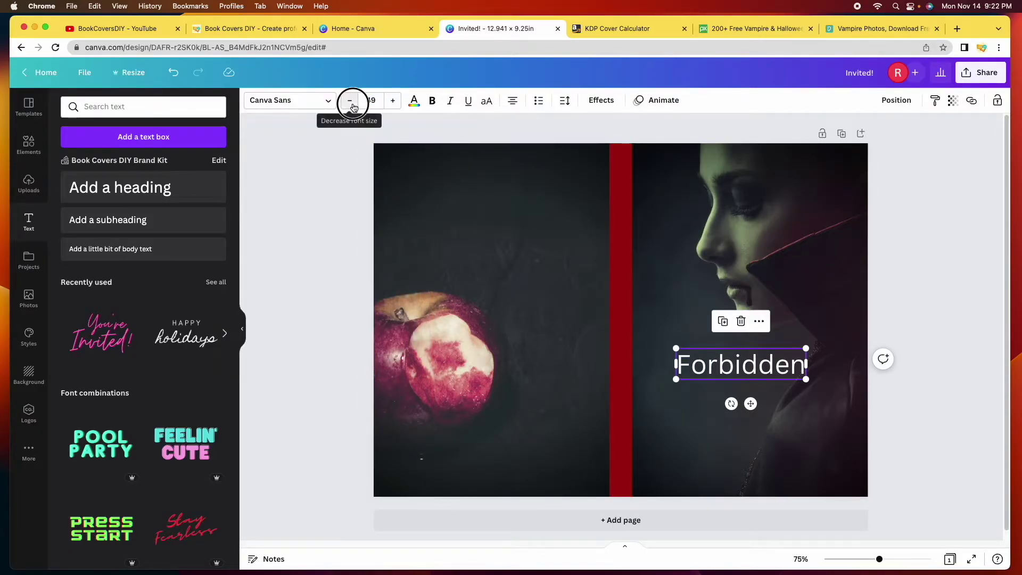
click(349, 102)
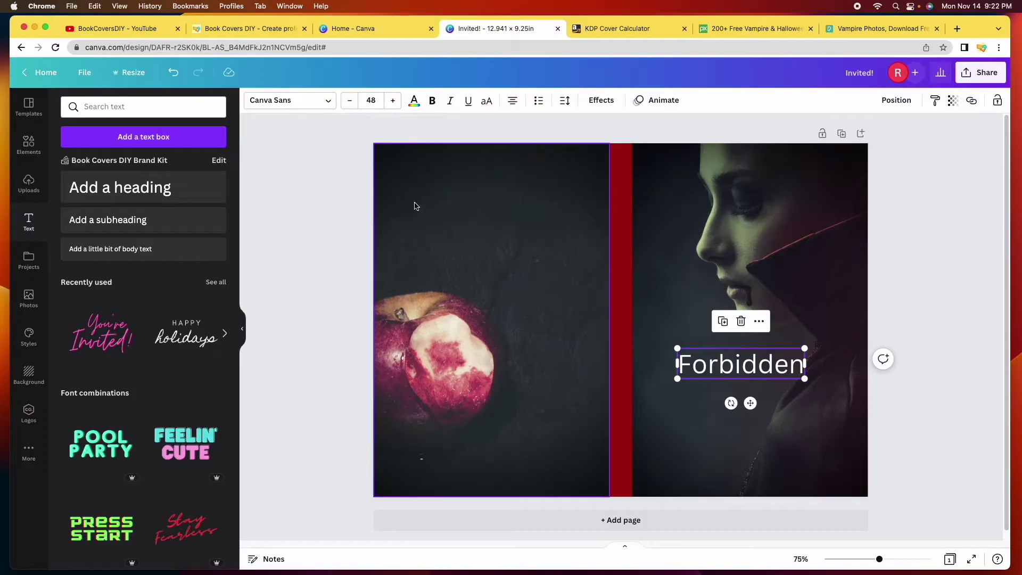
click(953, 409)
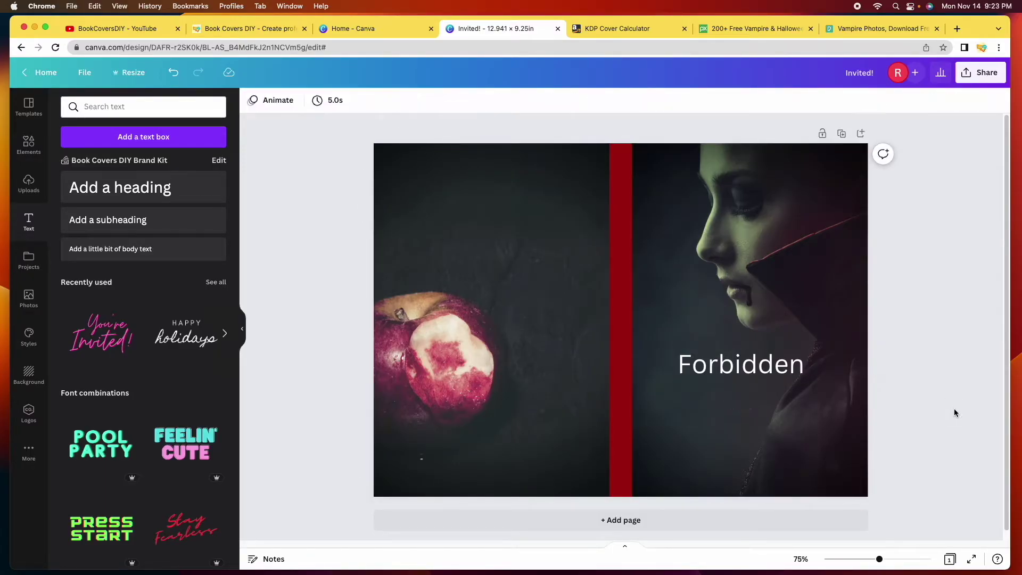
Nudge the Forbidden title slightly left, then reselect it and open its font list
drag(745, 366, 719, 371)
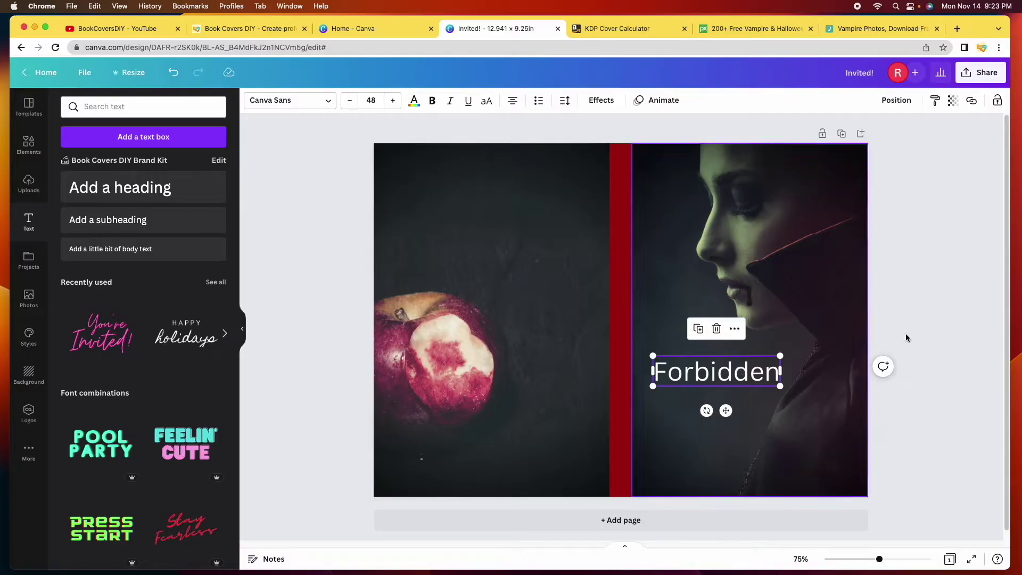
click(930, 321)
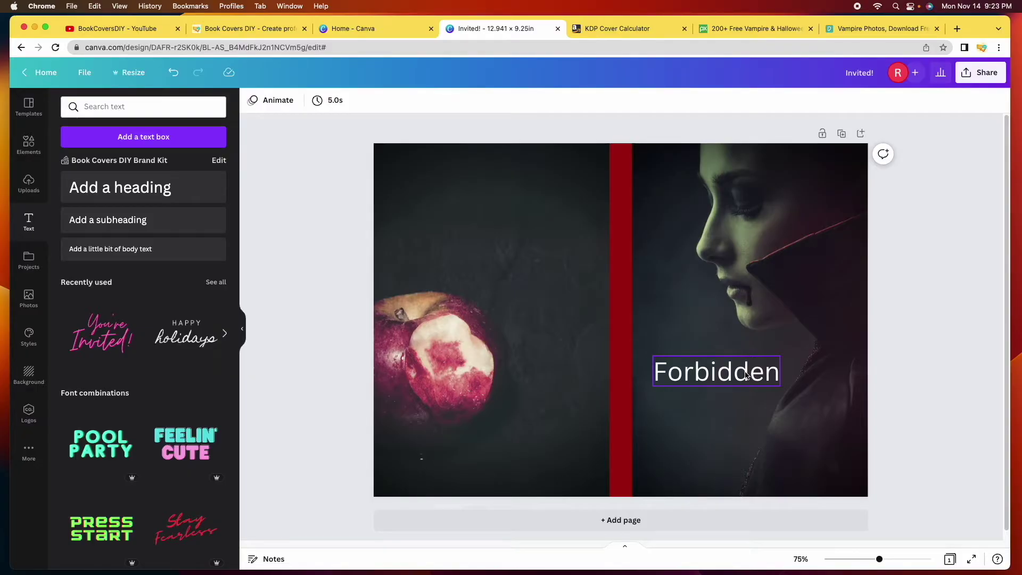
click(746, 375)
click(328, 101)
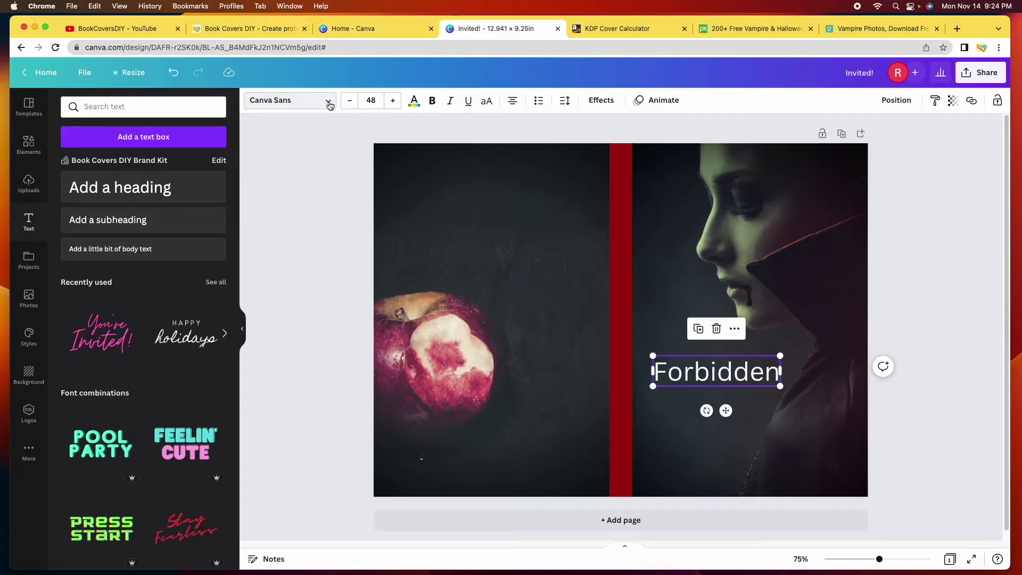
click(328, 103)
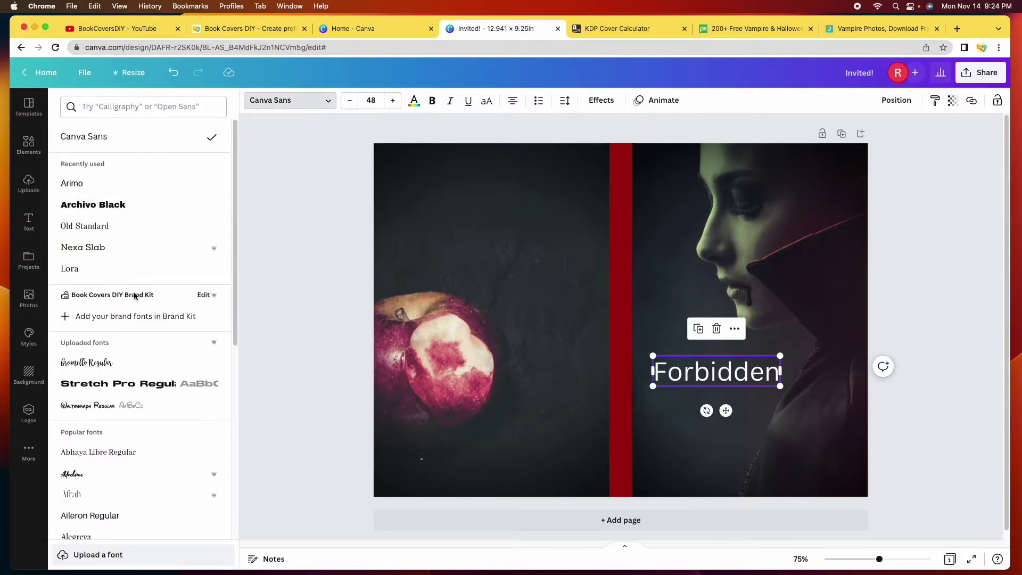
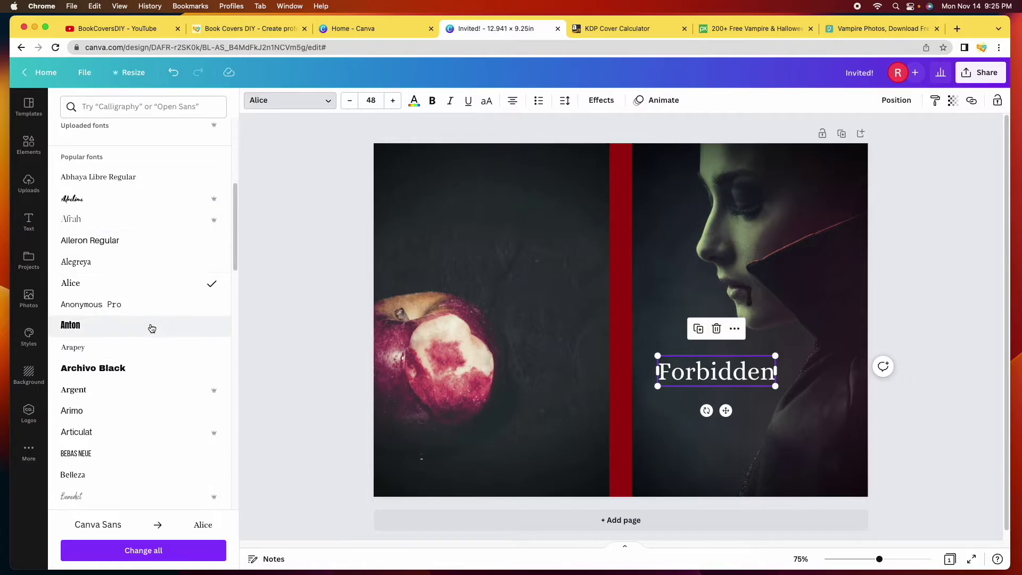
Try the Archivo Black, Bebas Neue, Bright, Cheque and Findel fonts on the Forbidden title
click(172, 369)
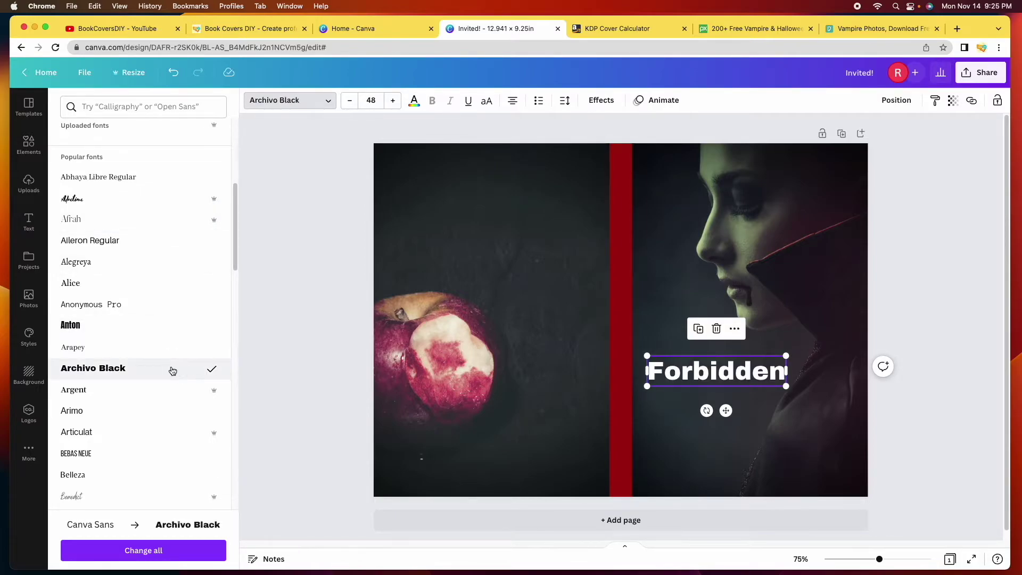
scroll(171, 369, down, 5)
click(172, 325)
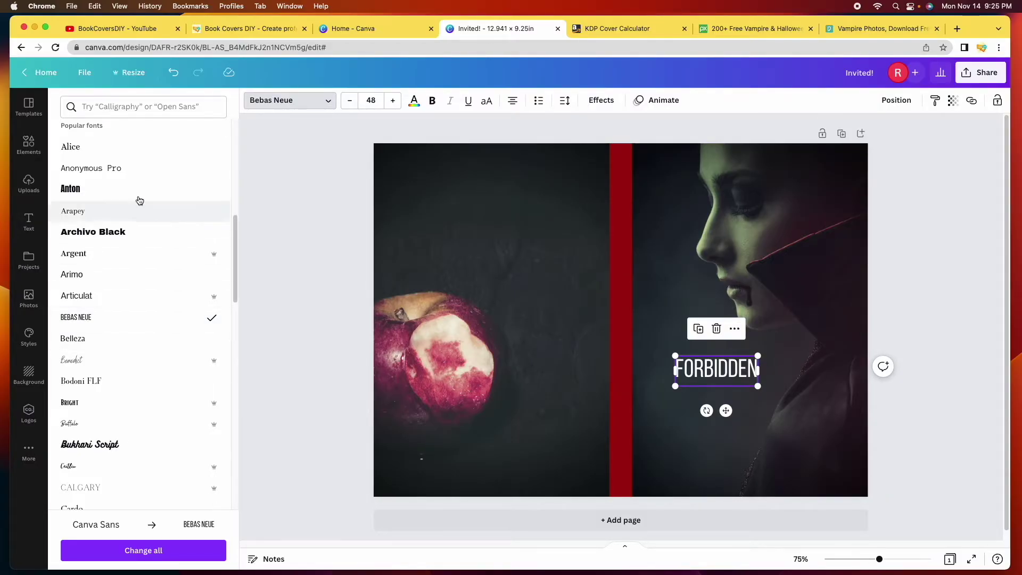
scroll(169, 280, down, 1)
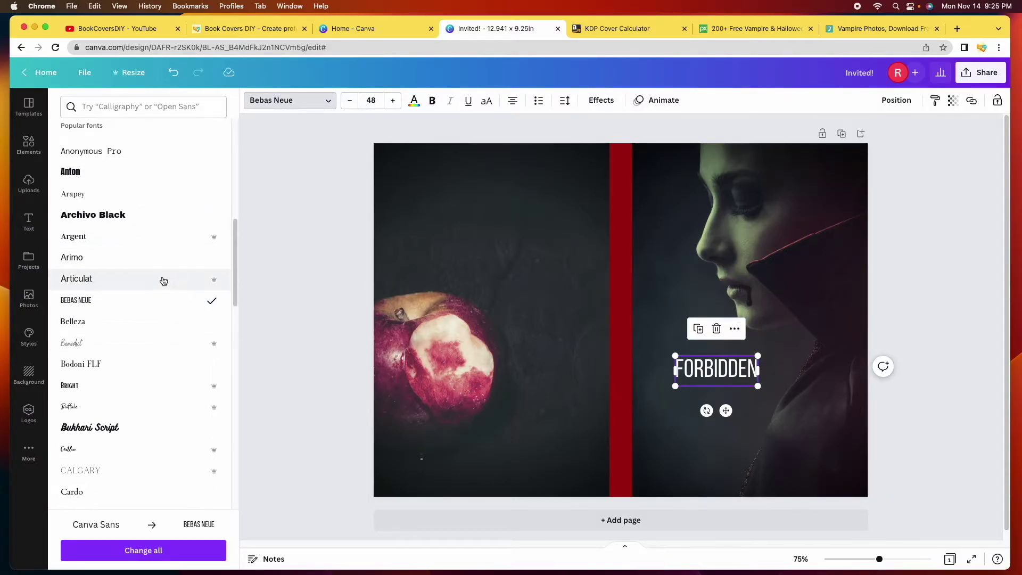
scroll(161, 279, down, 2)
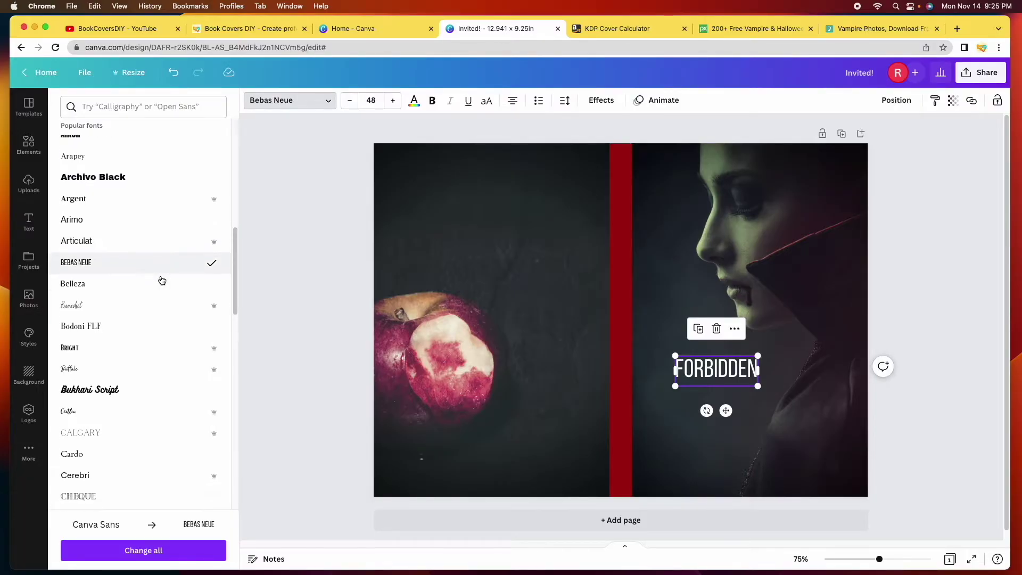
click(150, 351)
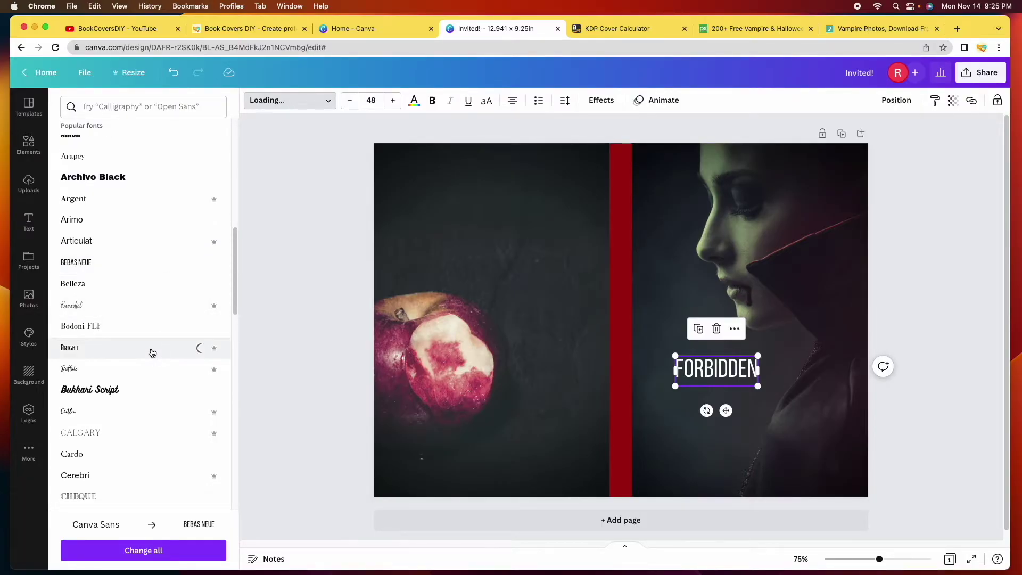
scroll(152, 351, down, 8)
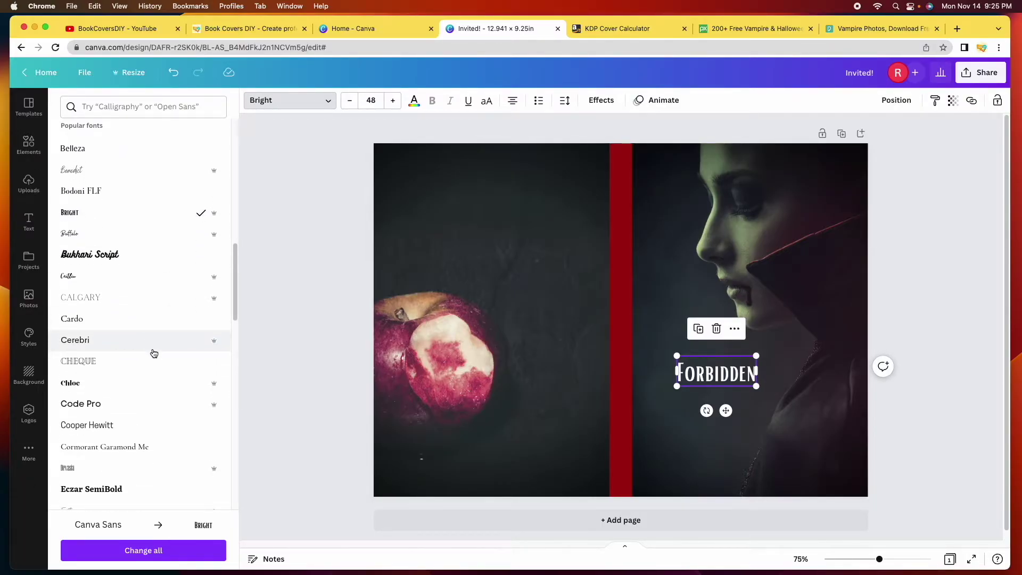
click(147, 346)
scroll(149, 346, down, 5)
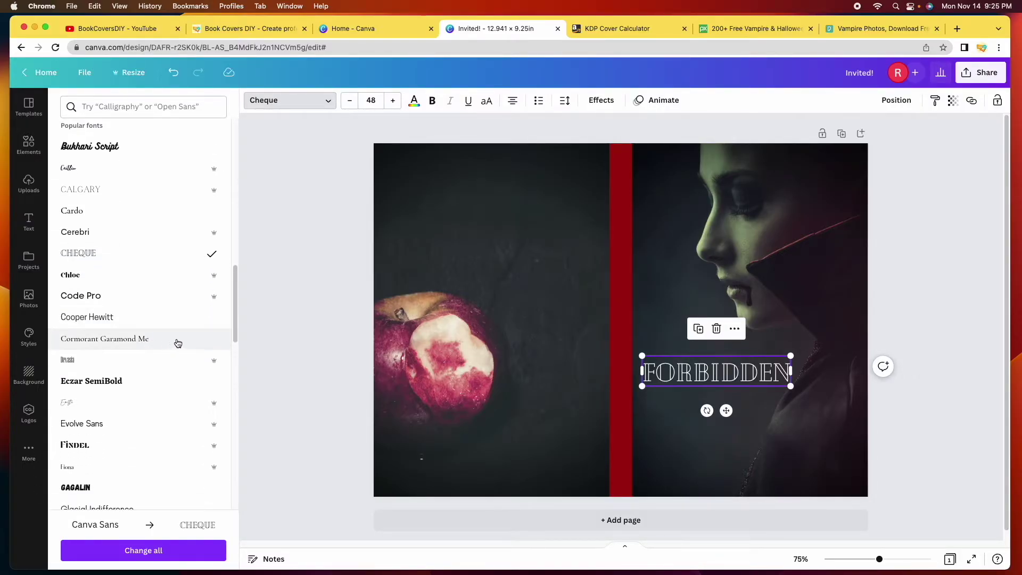
scroll(132, 417, down, 1)
click(133, 423)
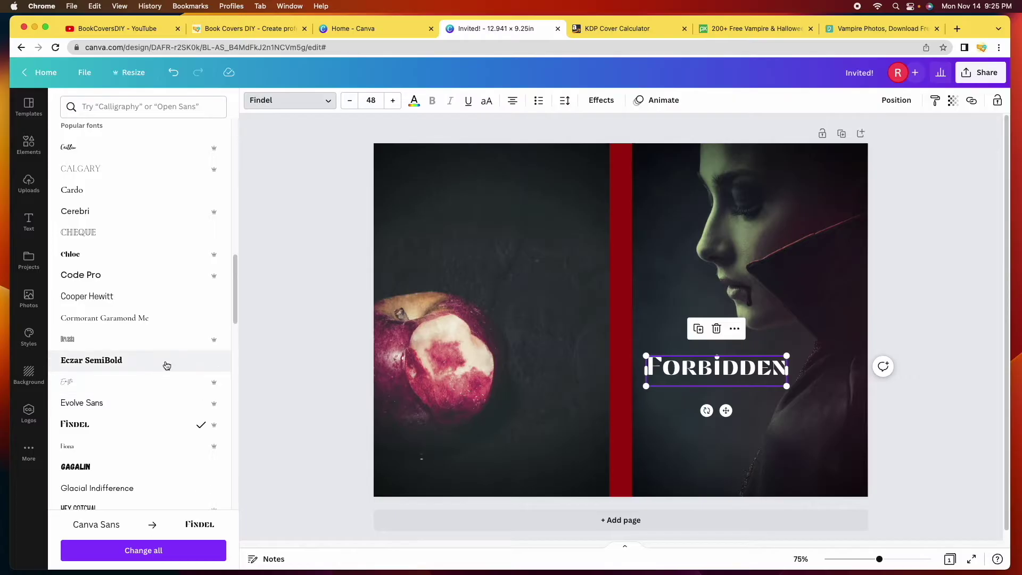
scroll(168, 367, down, 3)
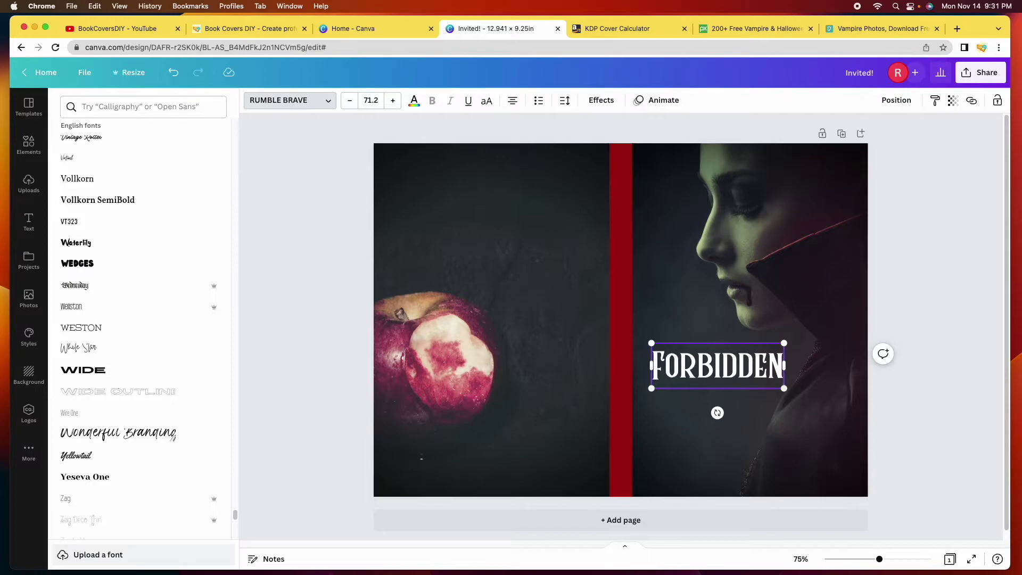
Clear the title and retype it as FORBIDDEN, then close the font panel and reselect it
key(BackSpace)
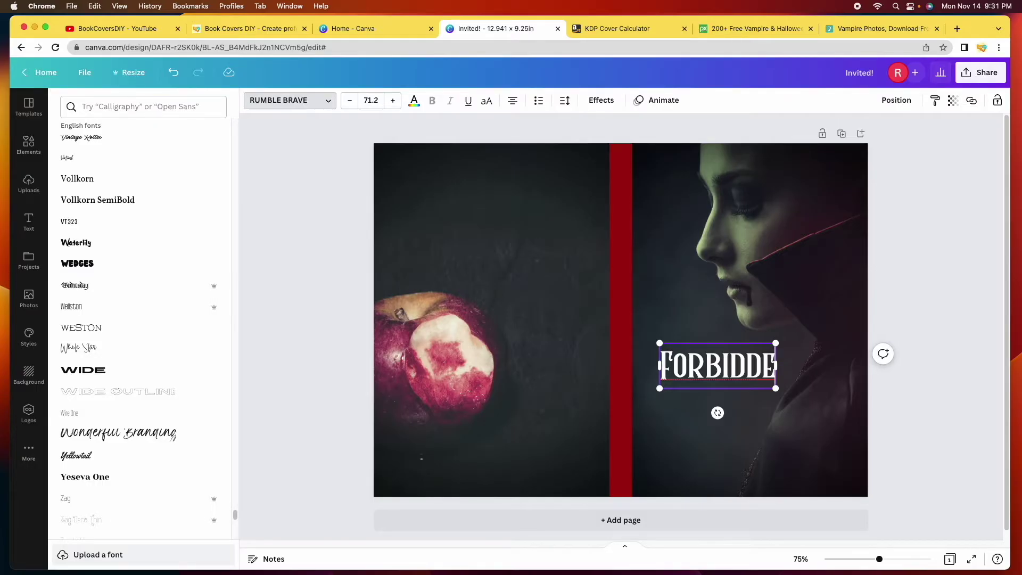
key(BackSpace)
key(BackSpace)
key(BackSpace)
key(BackSpace)
key(BackSpace)
key(BackSpace)
key(BackSpace)
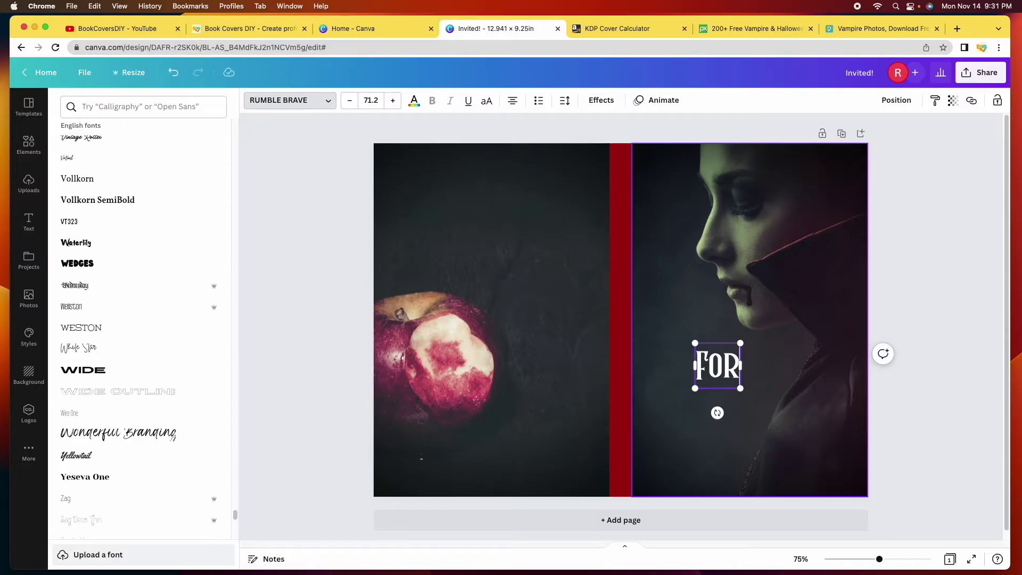
key(BackSpace)
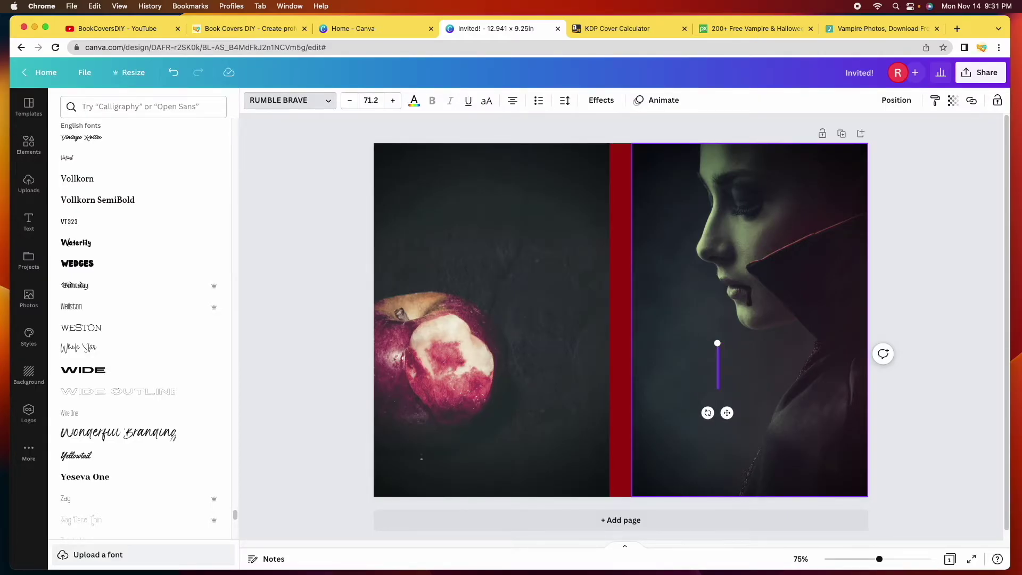
text(FORBIDDEN)
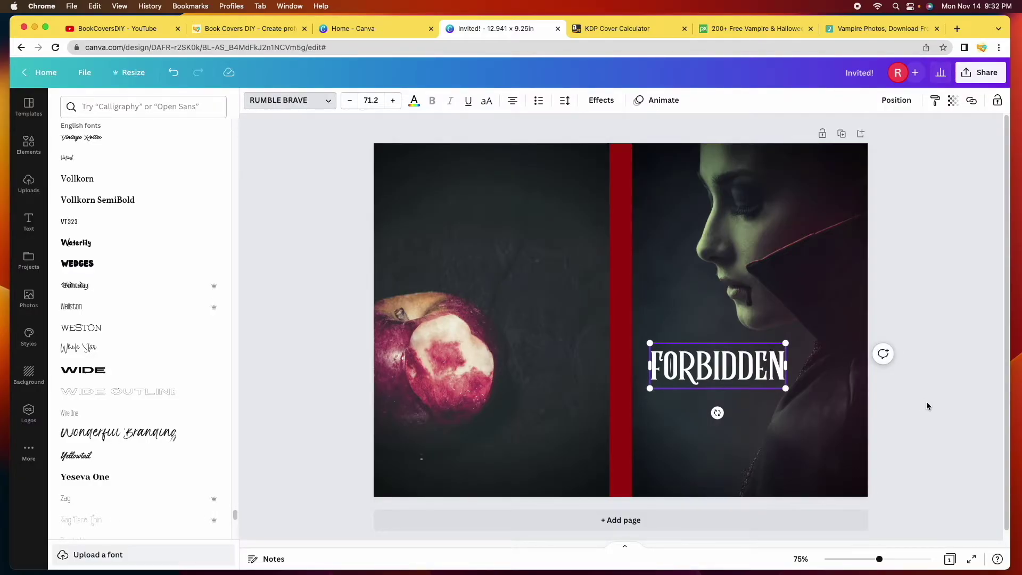
click(931, 418)
key(Escape)
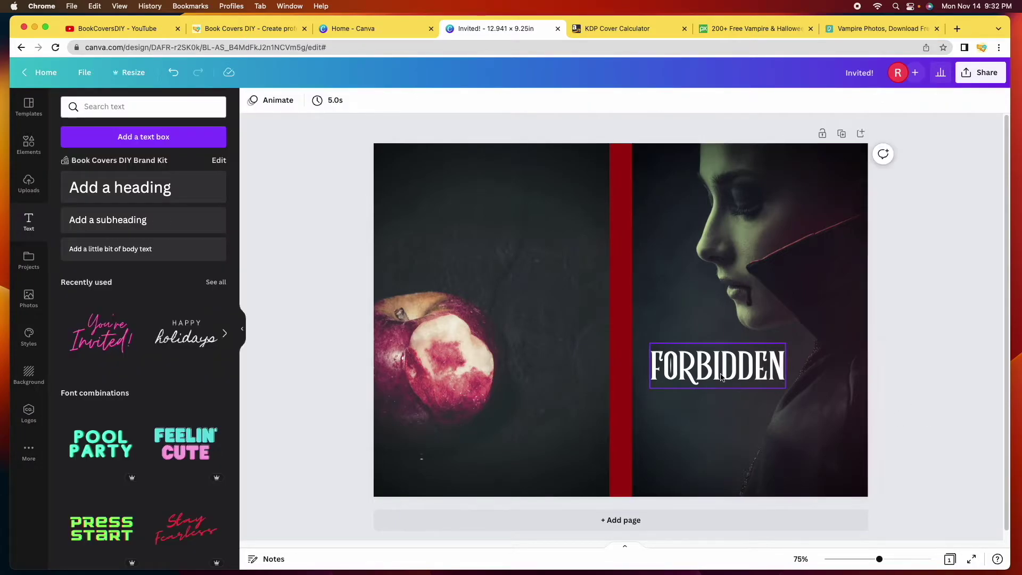
click(721, 377)
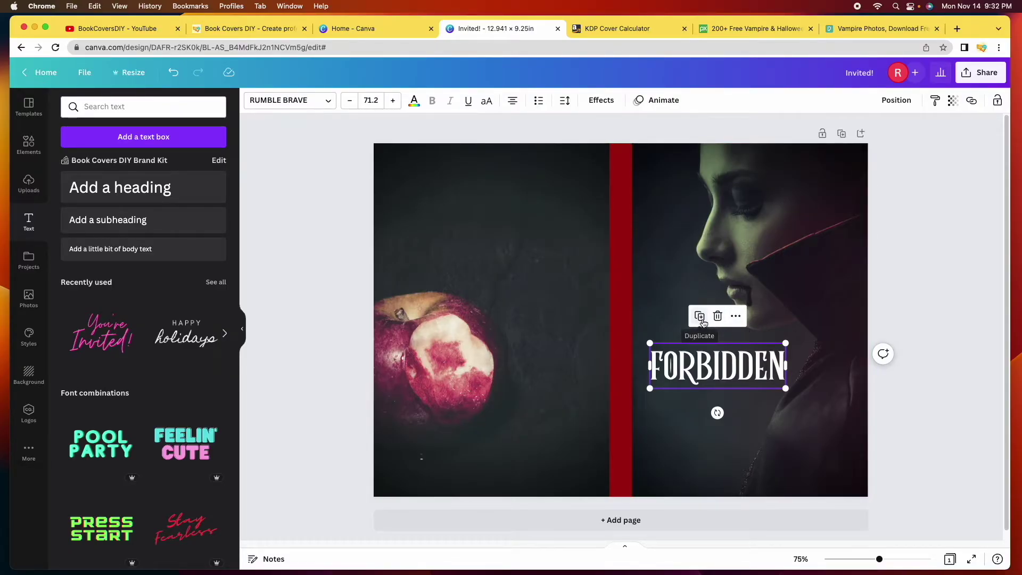
Duplicate the FORBIDDEN title and line the copy up beneath the original
click(700, 318)
drag(756, 382, 745, 423)
key(BackSpace)
key(BackSpace)
key(BackSpace)
key(BackSpace)
key(BackSpace)
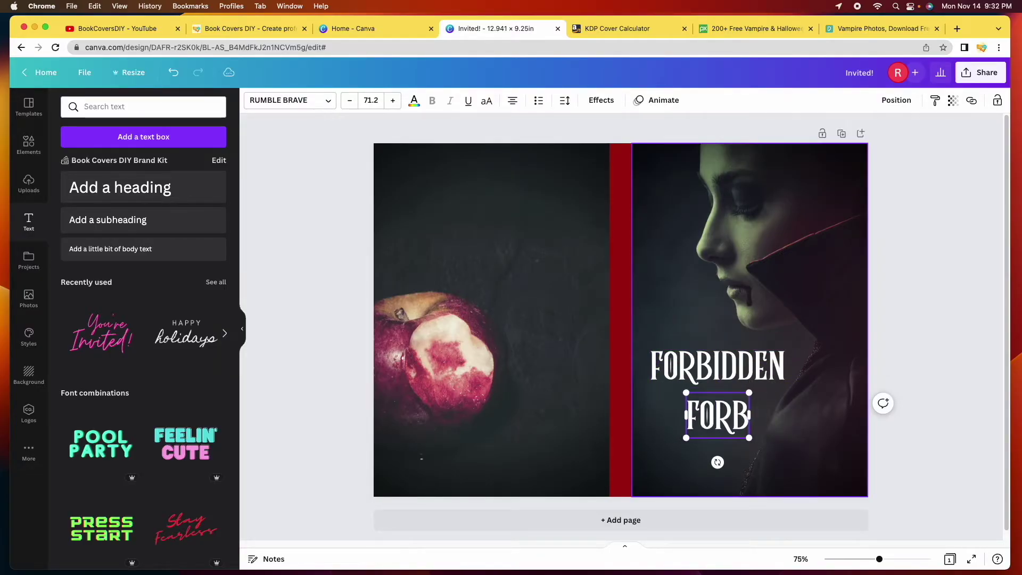
key(BackSpace)
key(BackSpace)
key(BackSpace)
key(BackSpace)
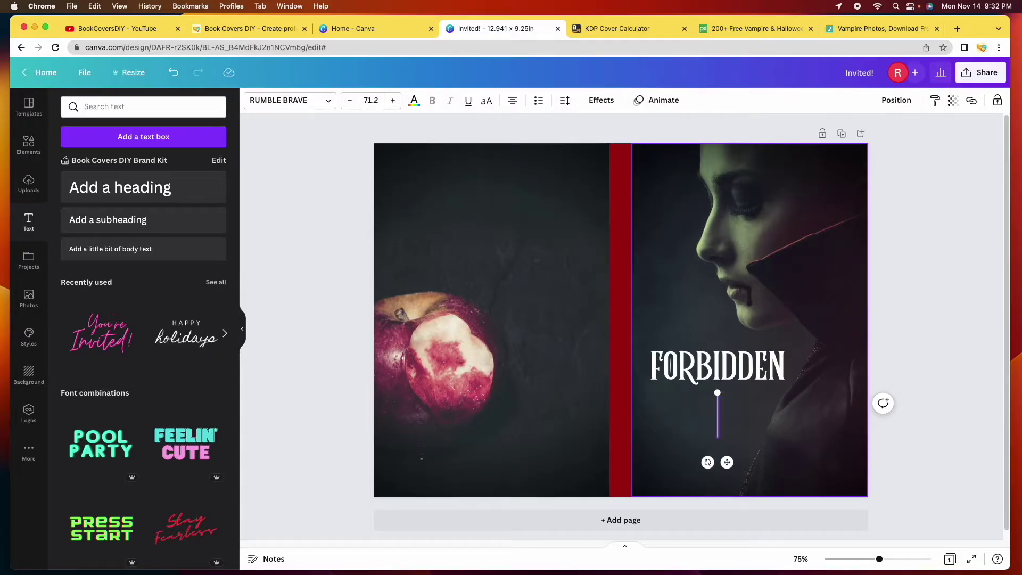
text(FORBIDDEN)
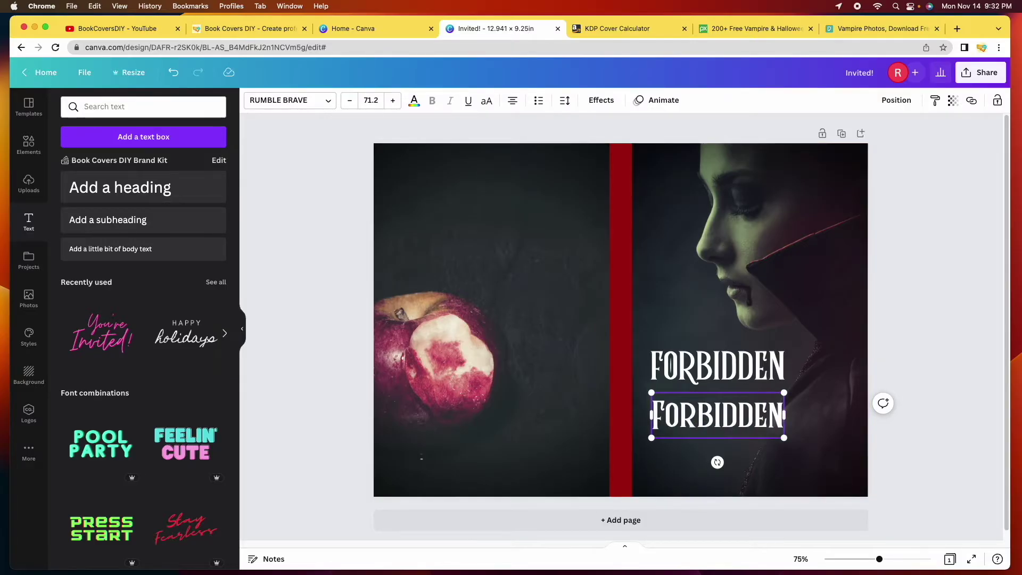
click(887, 393)
drag(717, 415, 716, 411)
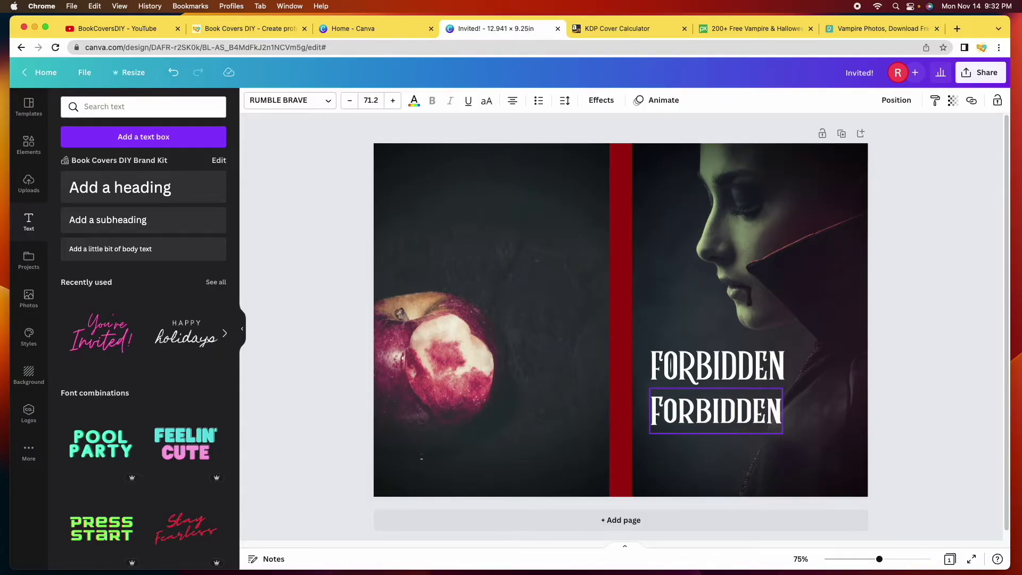
click(697, 379)
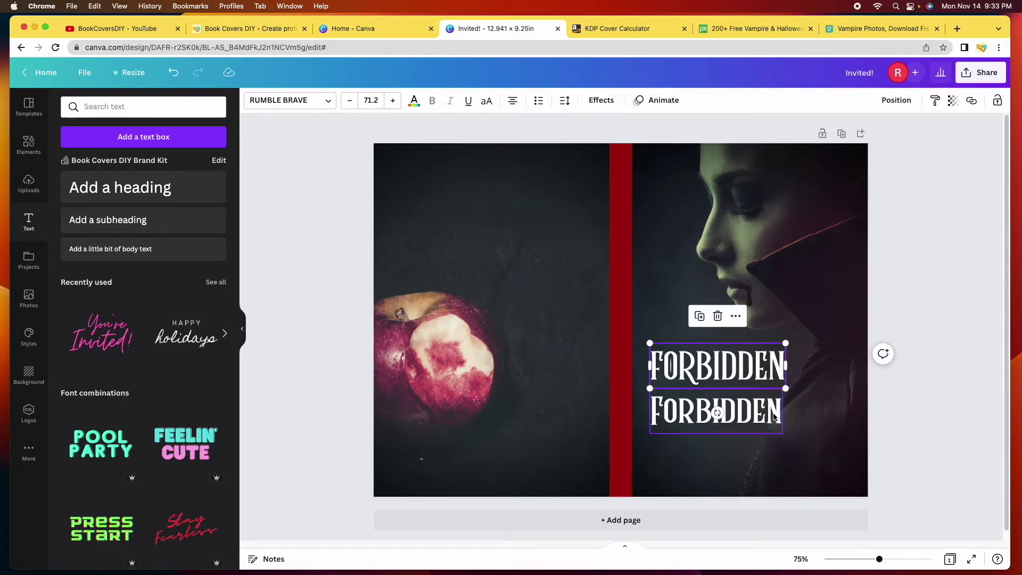
Replace the lower copy's text with FRUIT and centre it under FORBIDDEN
click(762, 413)
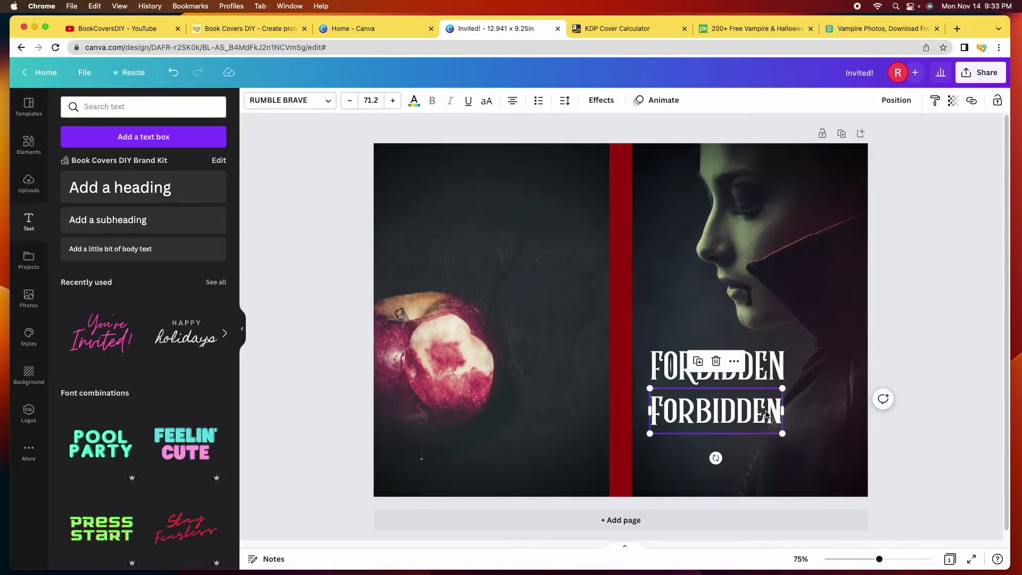
key(BackSpace)
key(BackSpace)
key(BackSpace)
key(BackSpace)
key(BackSpace)
key(BackSpace)
key(BackSpace)
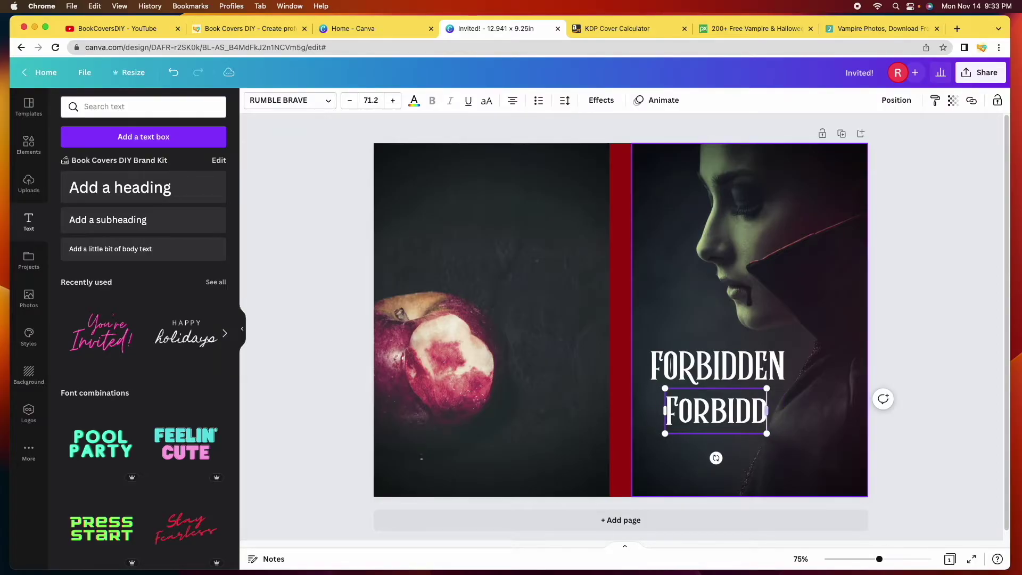
key(BackSpace)
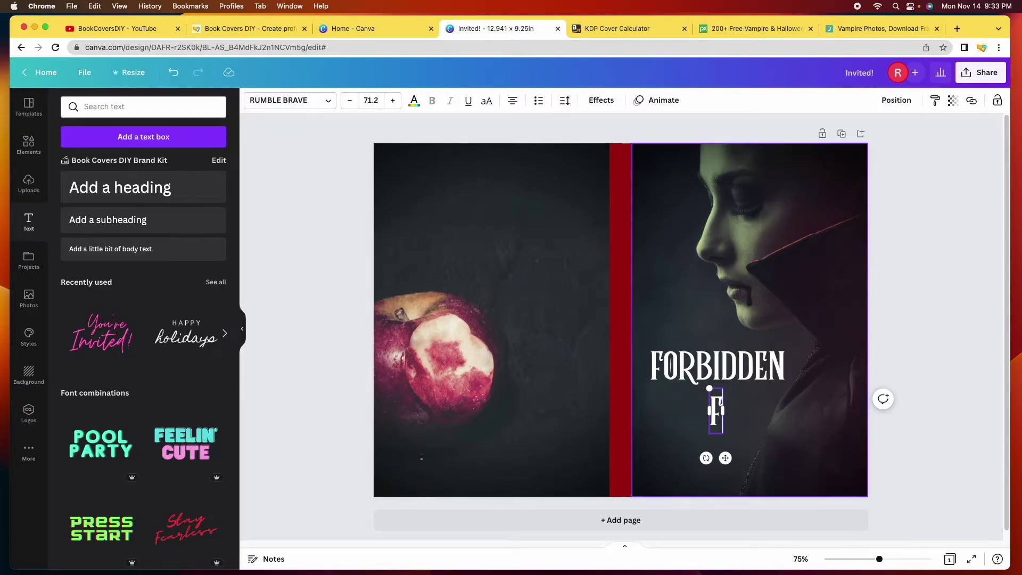
key(BackSpace)
text(FRUIT)
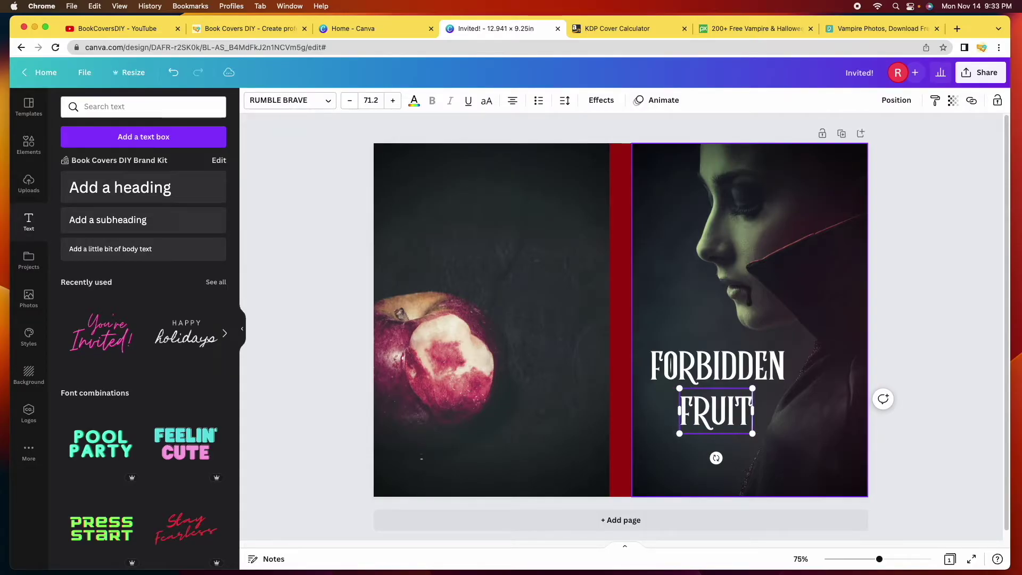
click(921, 328)
drag(727, 407, 739, 404)
click(940, 319)
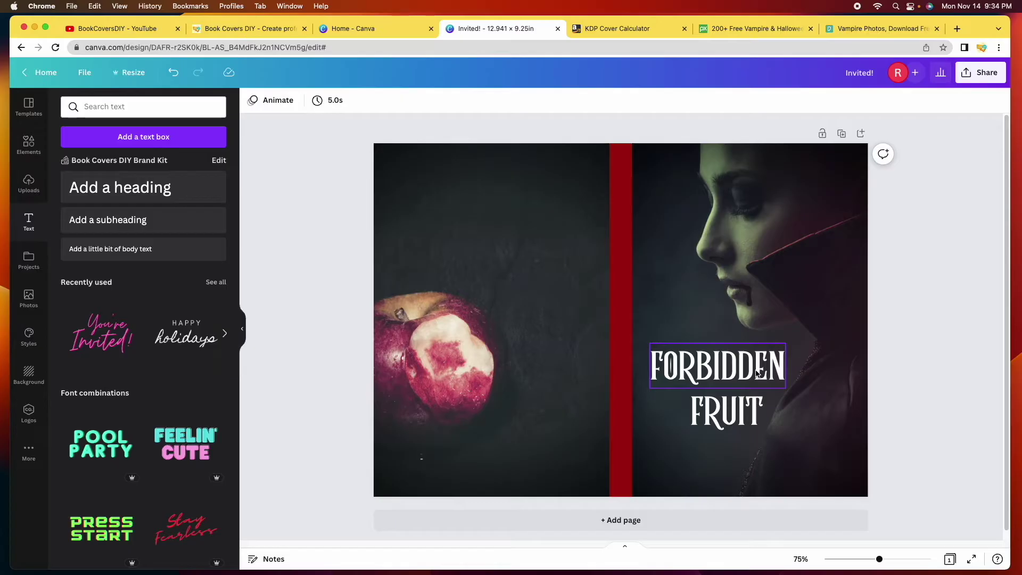
Colour the FORBIDDEN title dark red #A20C0C
click(757, 373)
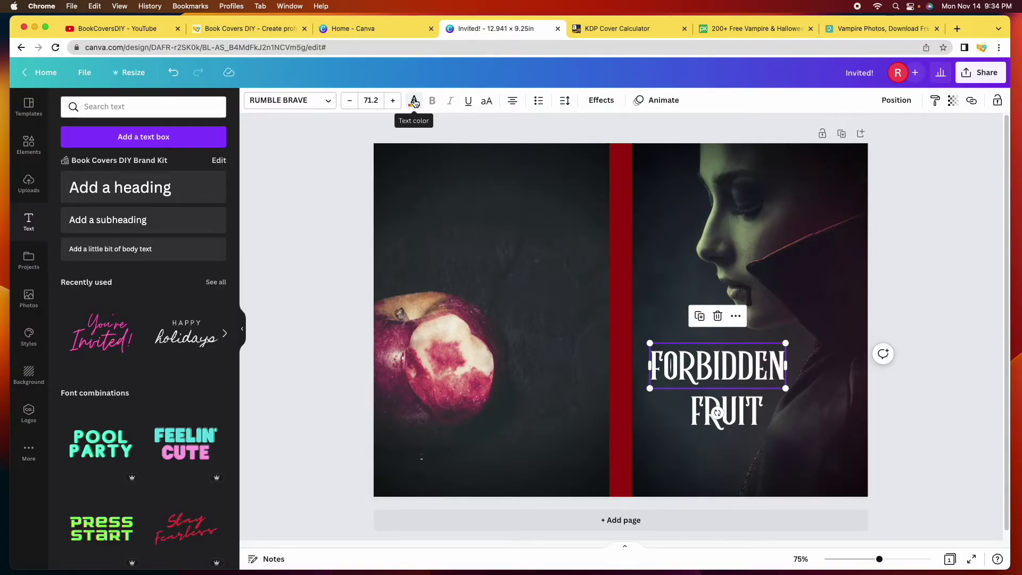
click(414, 103)
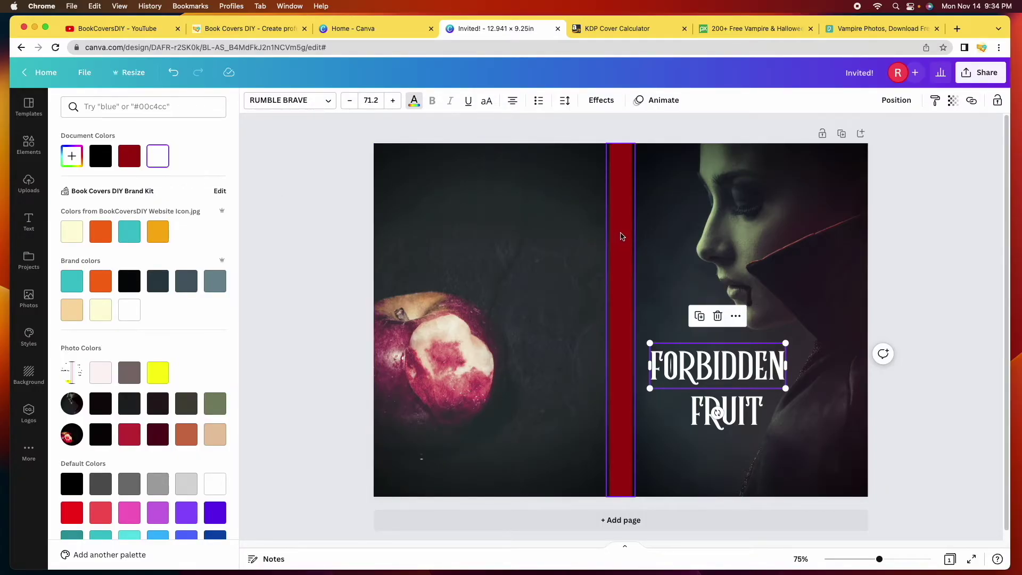
click(130, 162)
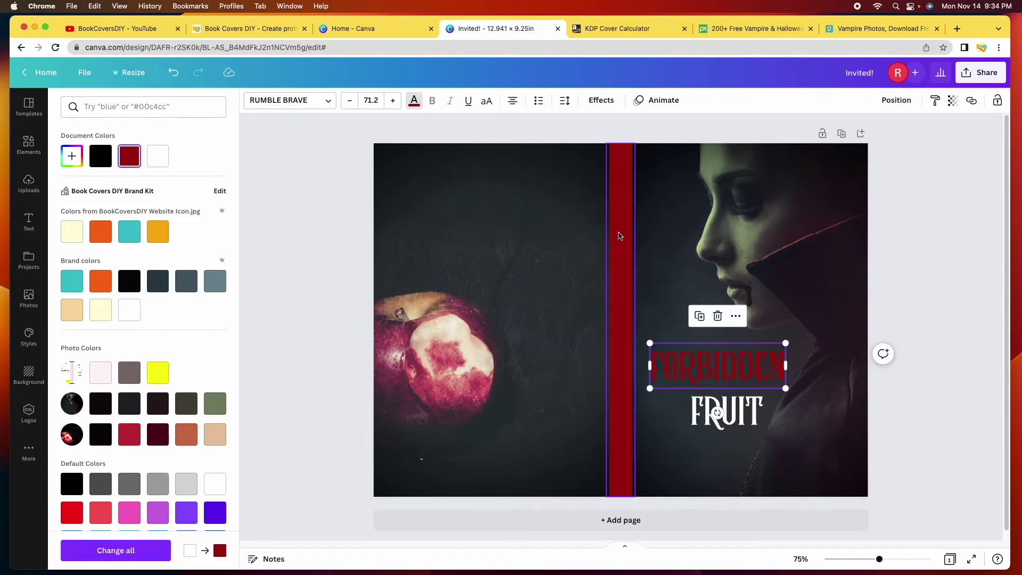
click(132, 161)
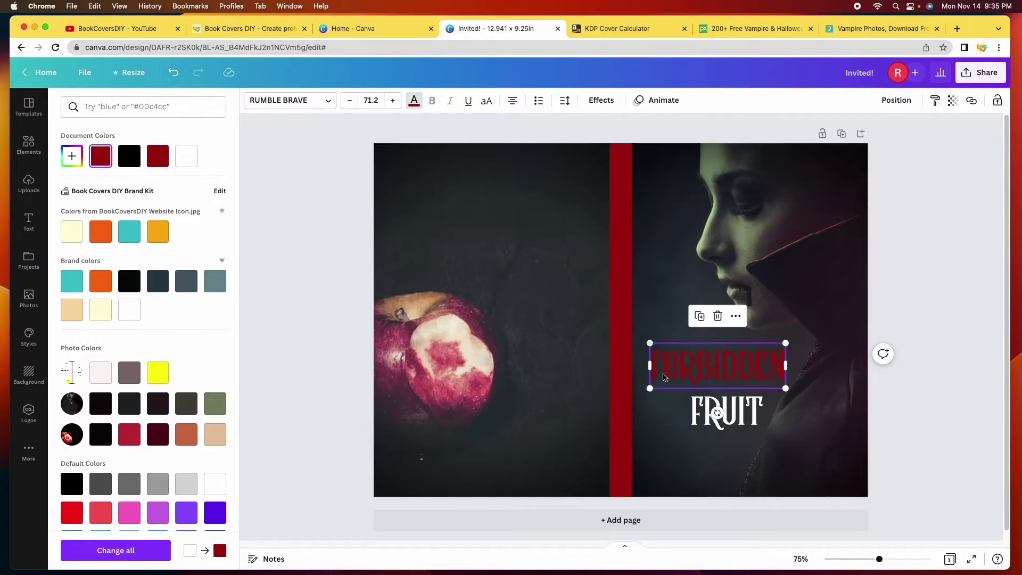
Colour FRUIT with the spine stripe's red (#A20E0C) using the eyedropper
click(706, 423)
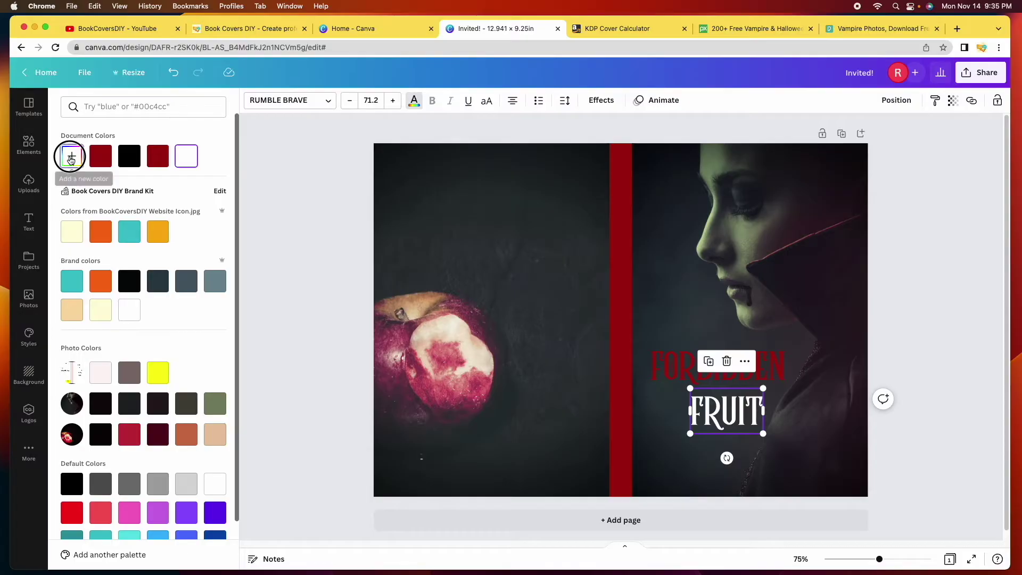
click(70, 157)
click(200, 267)
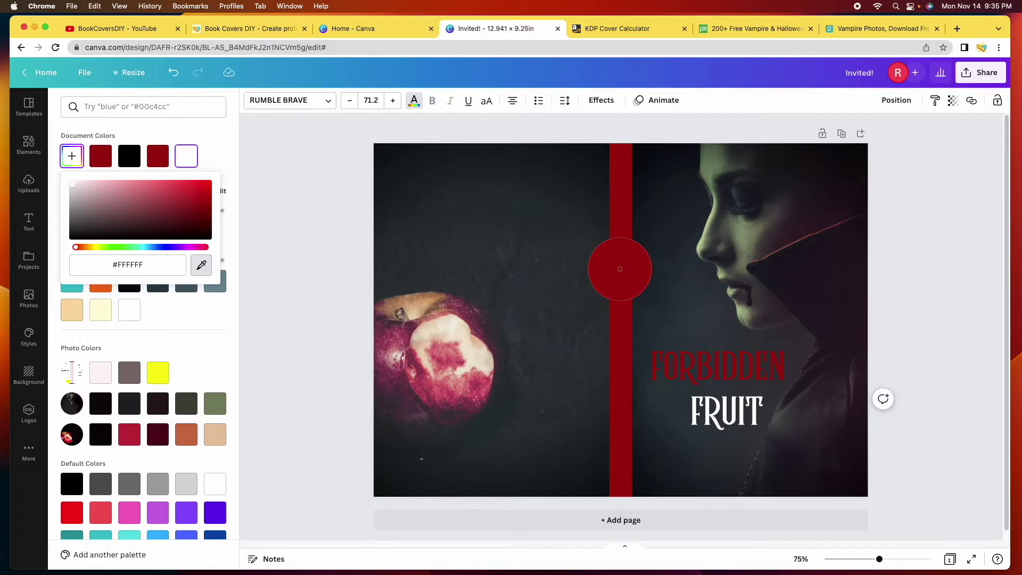
click(619, 269)
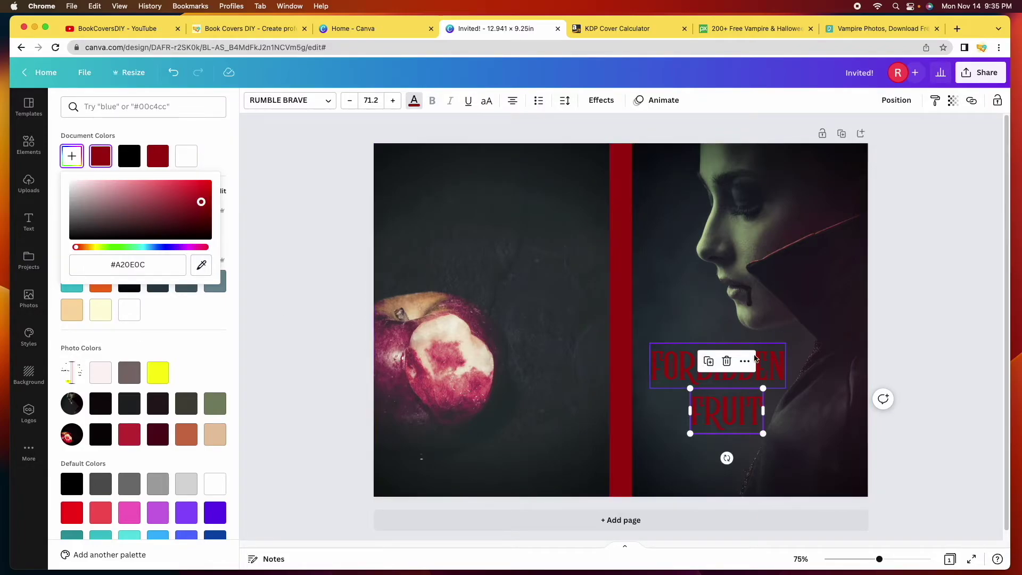
click(323, 289)
click(323, 288)
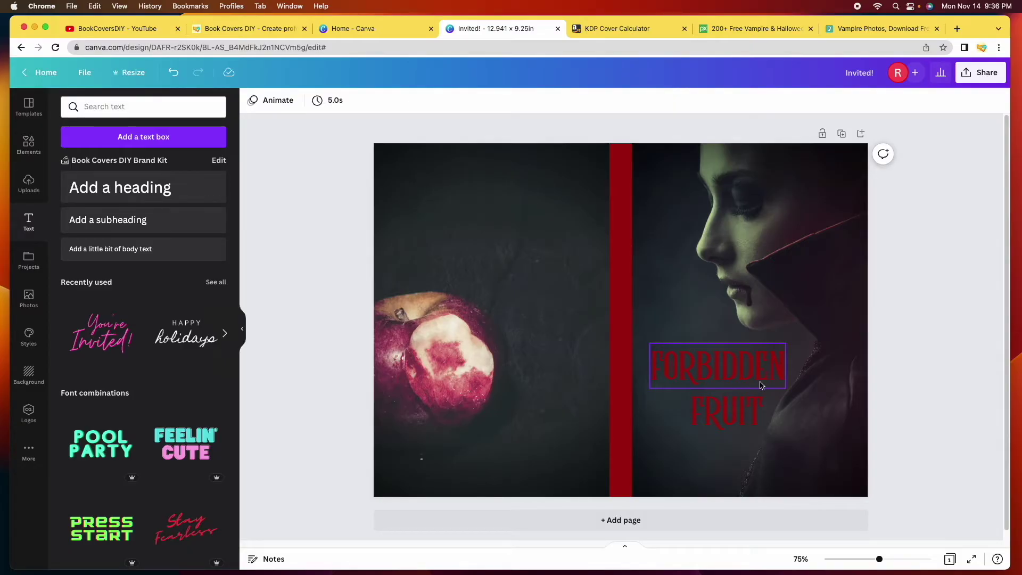
Duplicate the FORBIDDEN box above the original and trim the lower copy to ORBIDDEN
click(686, 368)
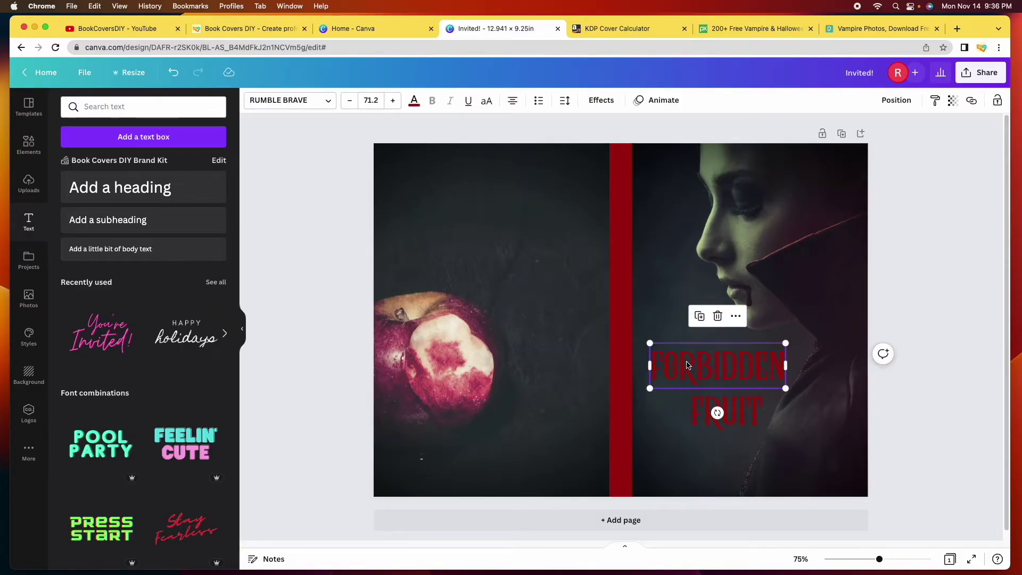
key(Escape)
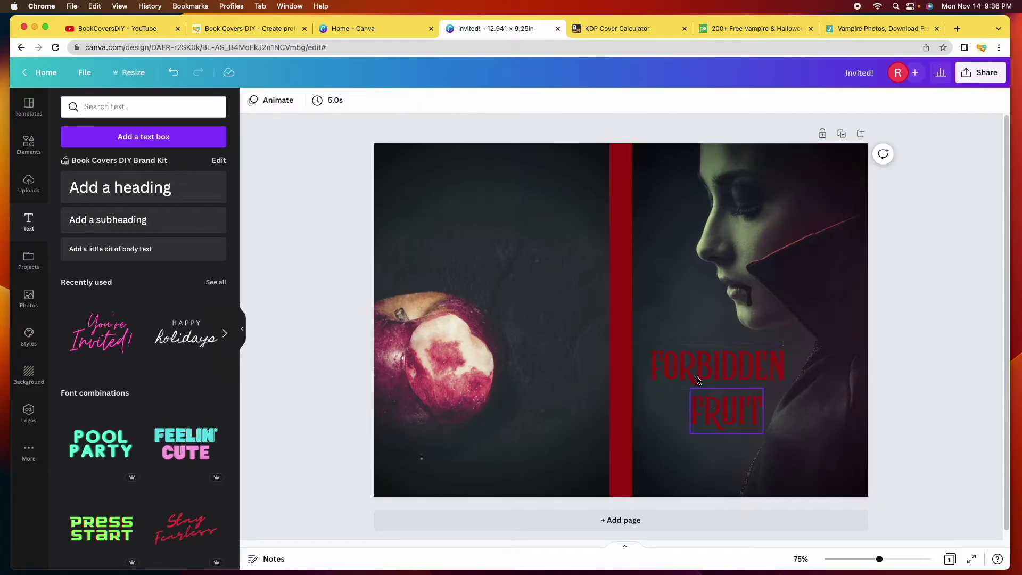
click(691, 370)
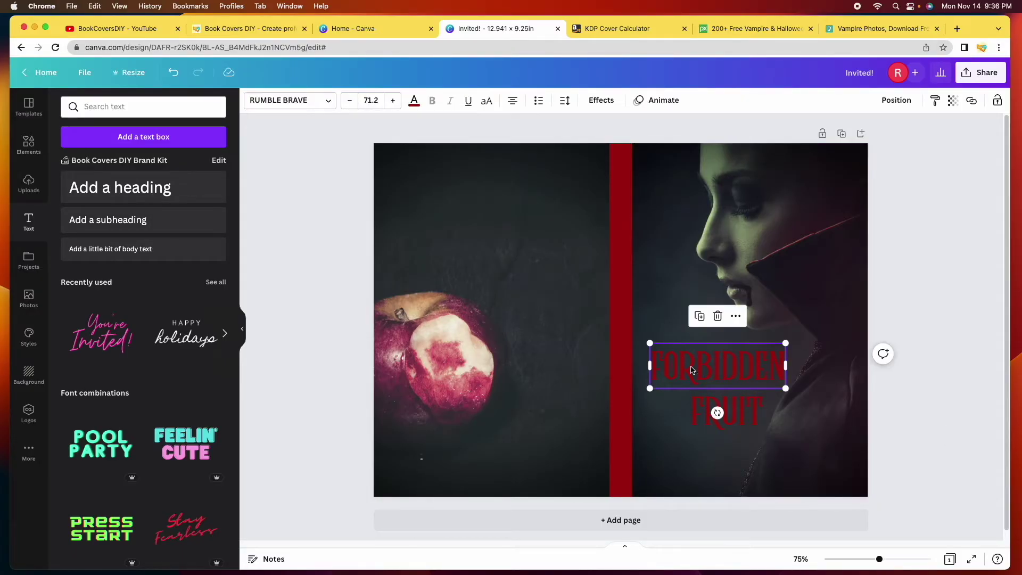
click(700, 317)
drag(708, 374, 706, 300)
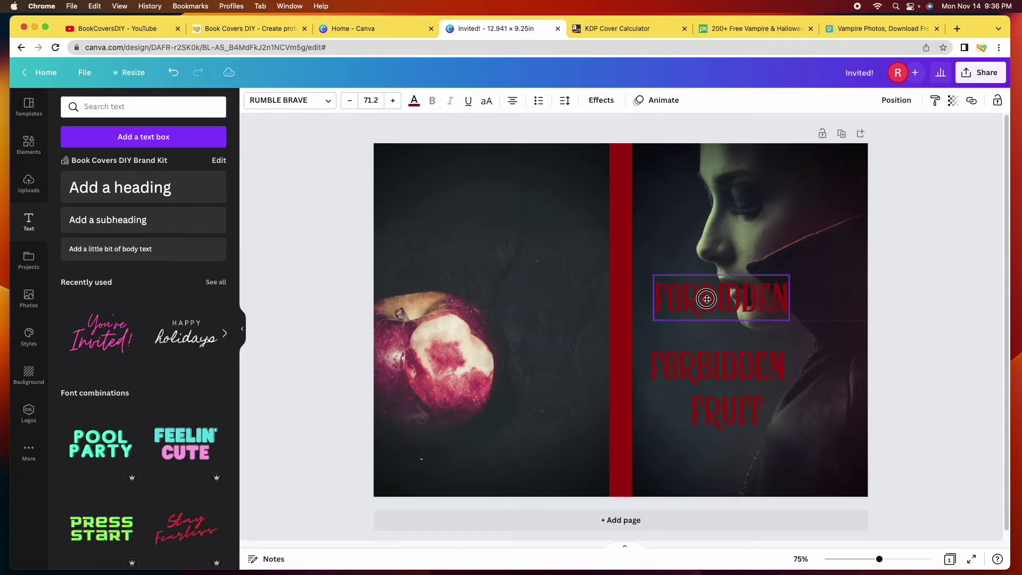
click(665, 367)
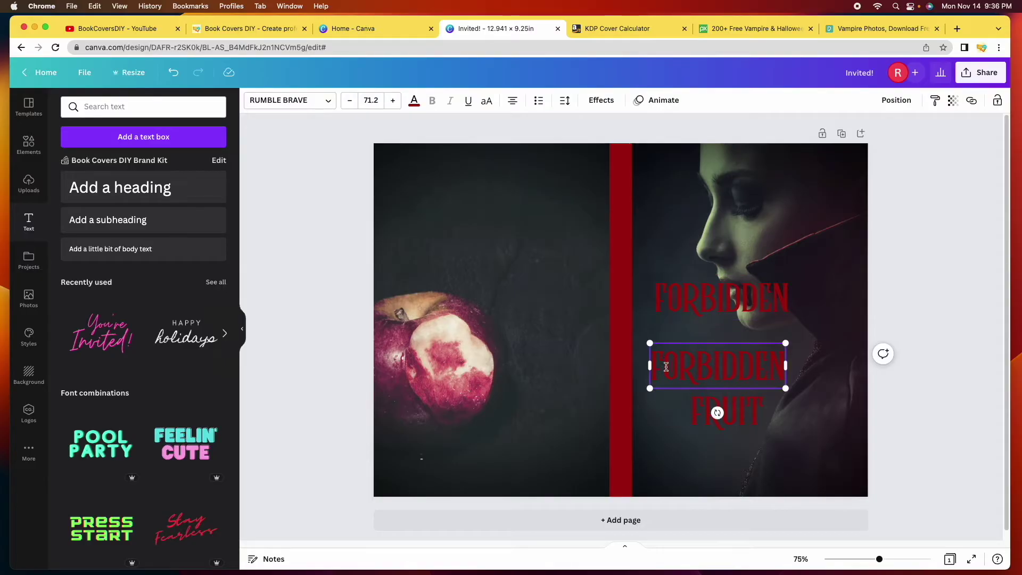
drag(649, 365, 656, 365)
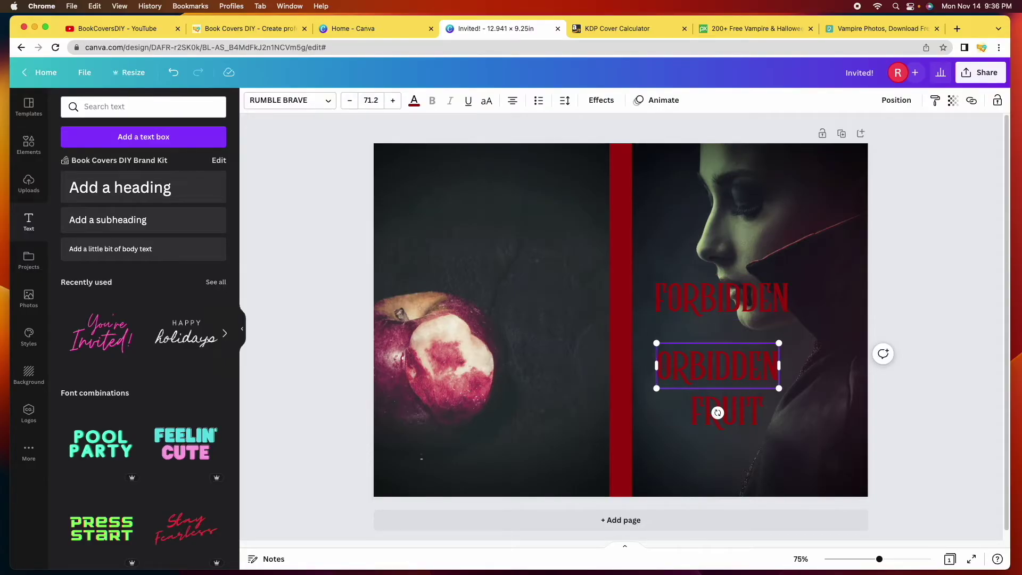
Narrow the upper copy to just F, enlarge it to 121 and place it before ORBIDDEN
click(781, 298)
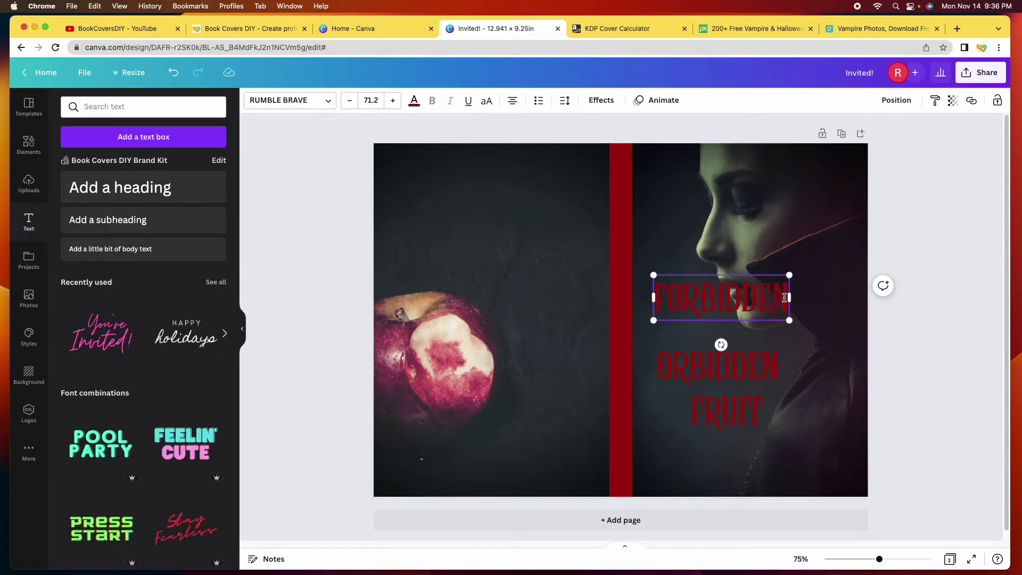
drag(784, 298, 728, 298)
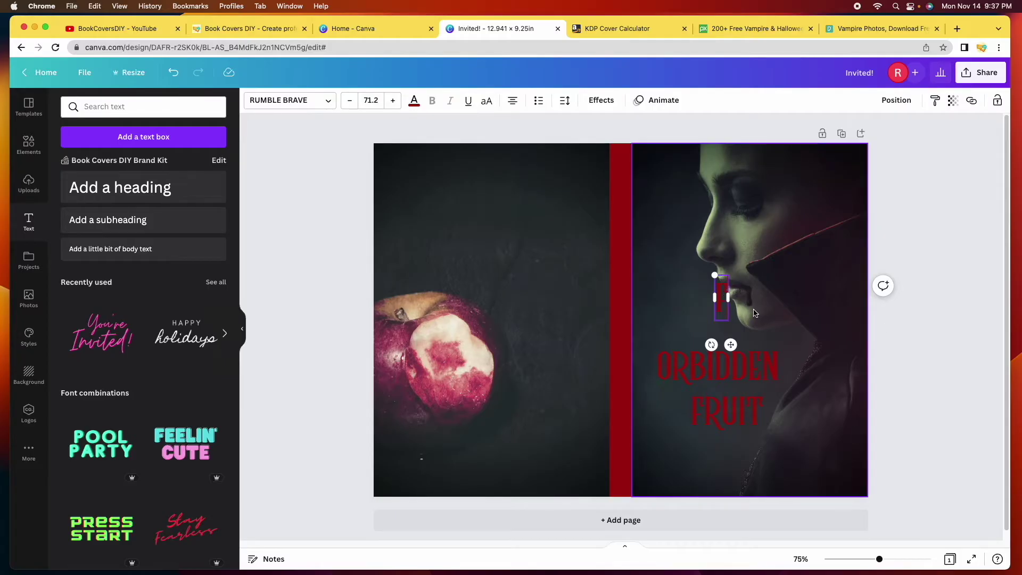
drag(714, 274, 699, 253)
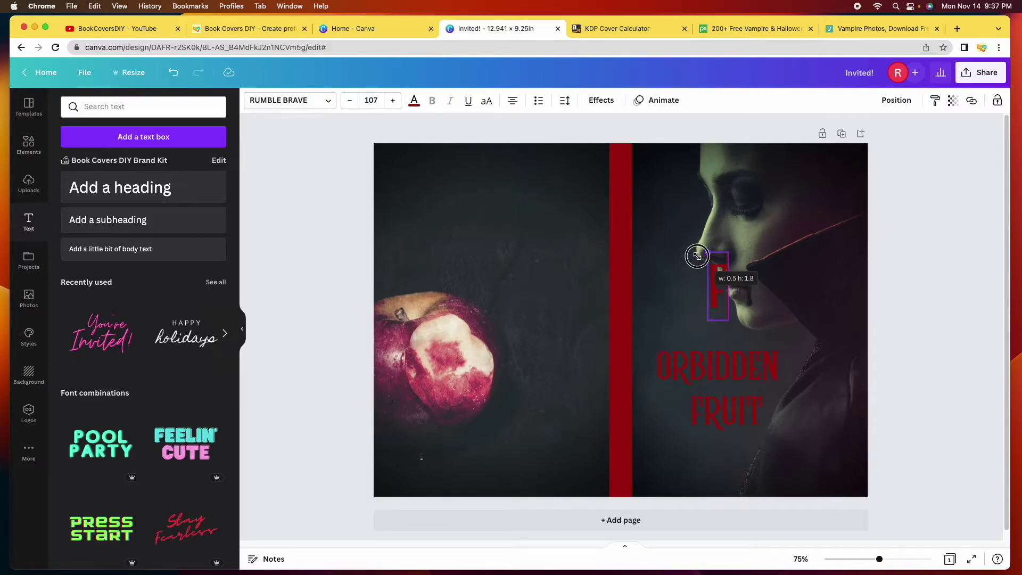
click(940, 331)
drag(721, 292, 657, 361)
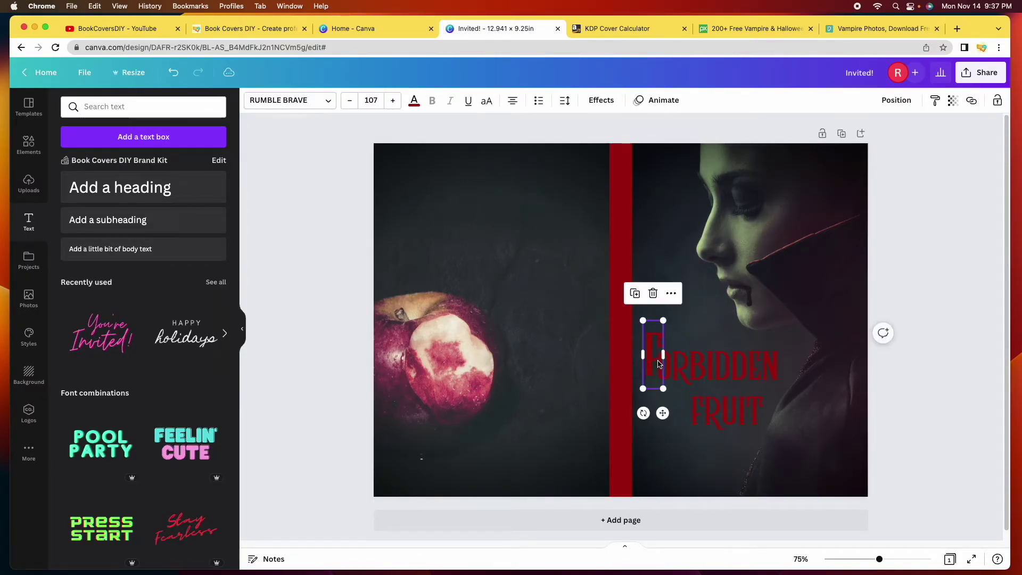
drag(643, 320, 640, 312)
drag(654, 358, 652, 361)
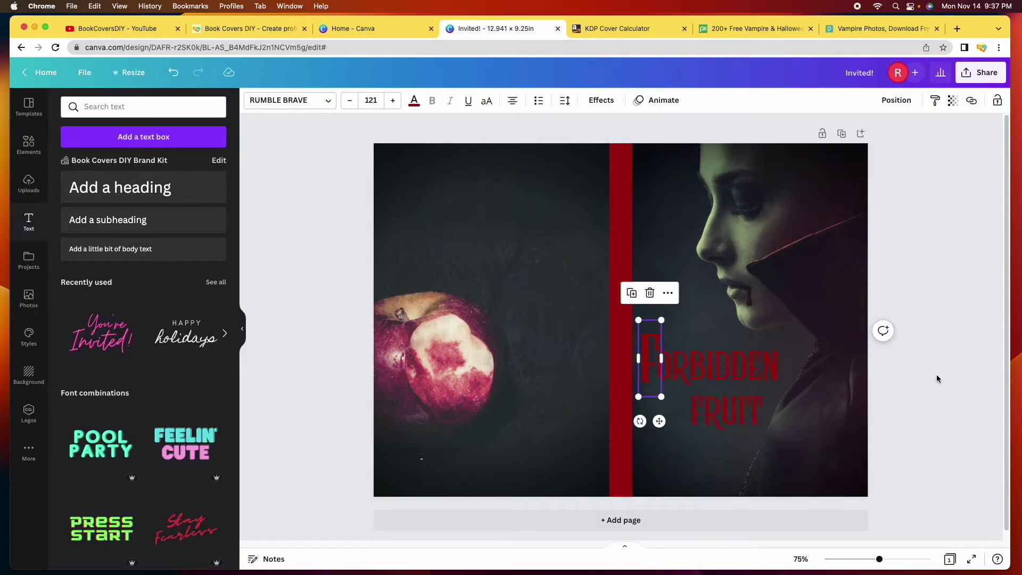
click(937, 375)
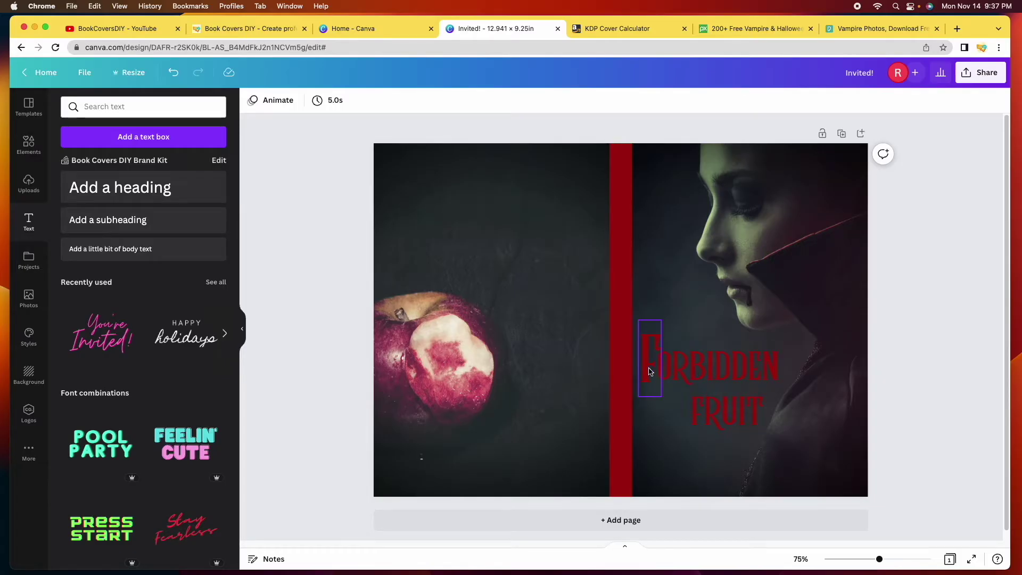
Undo and redo the ORBIDDEN position change, then select both the F and ORBIDDEN
click(715, 370)
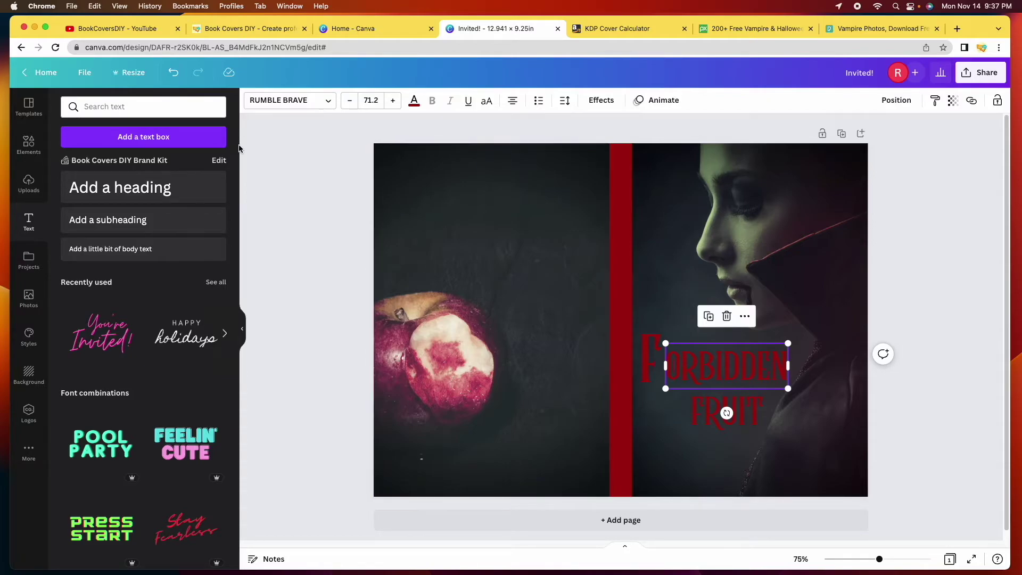
click(174, 73)
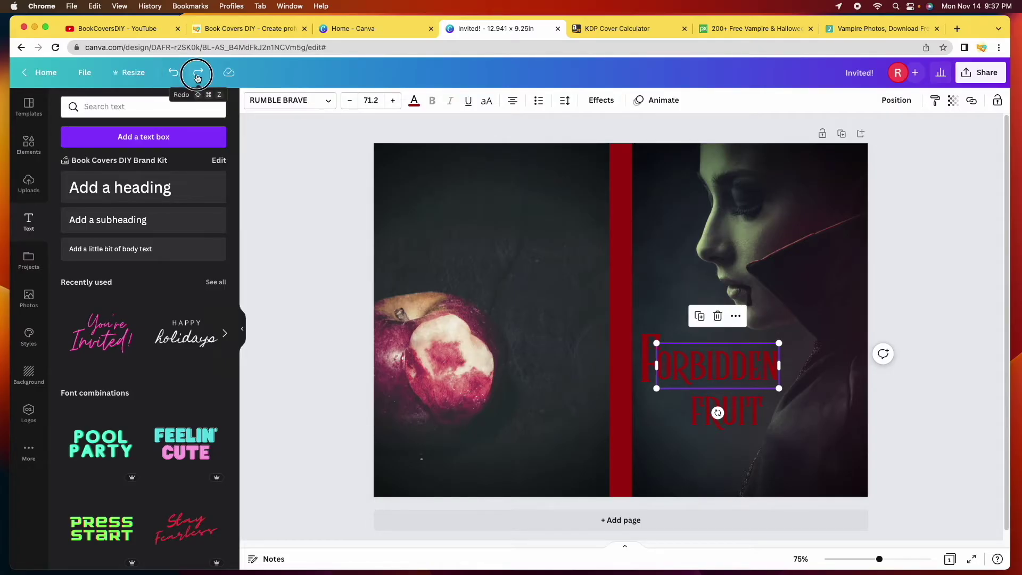
click(197, 74)
click(174, 74)
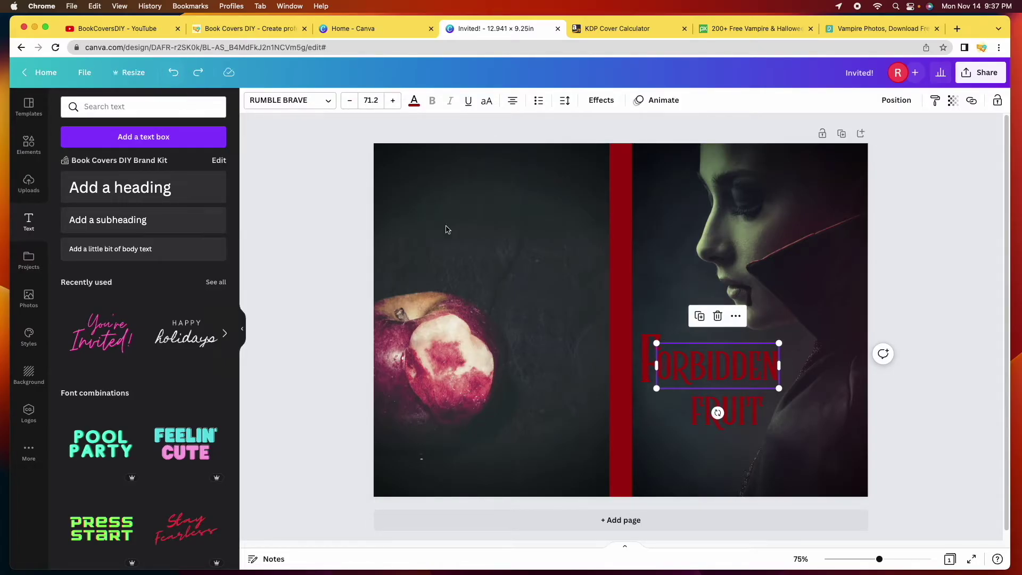
click(945, 423)
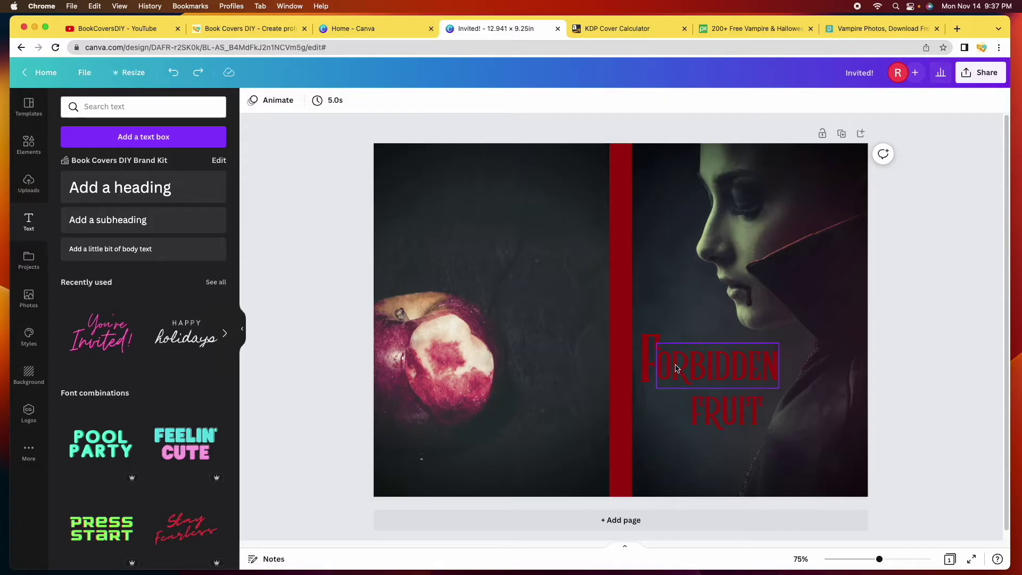
click(649, 372)
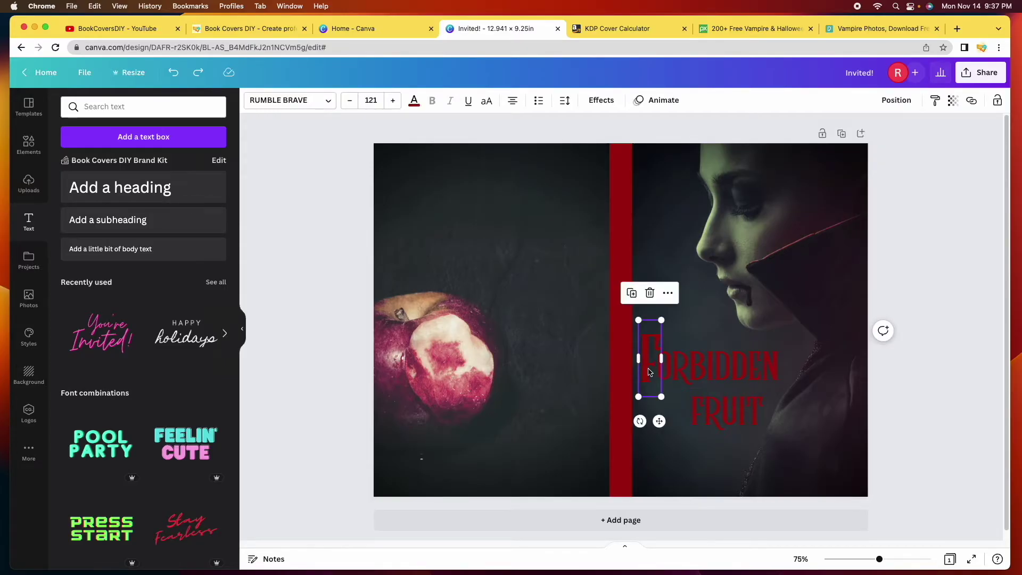
shift+click(714, 377)
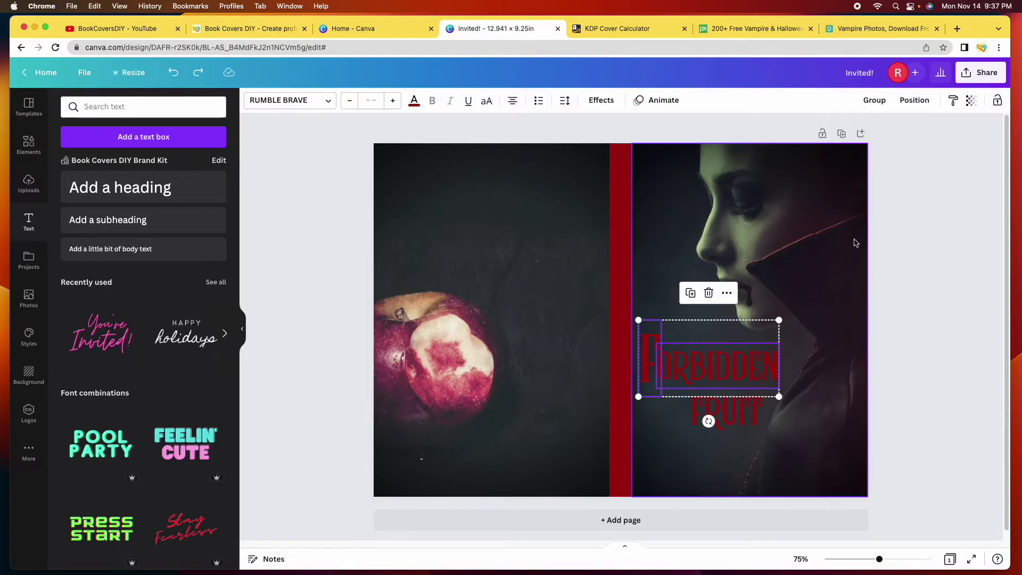
Group the large F with ORBIDDEN, scale the group to 68.9 and set it above FRUIT
click(876, 101)
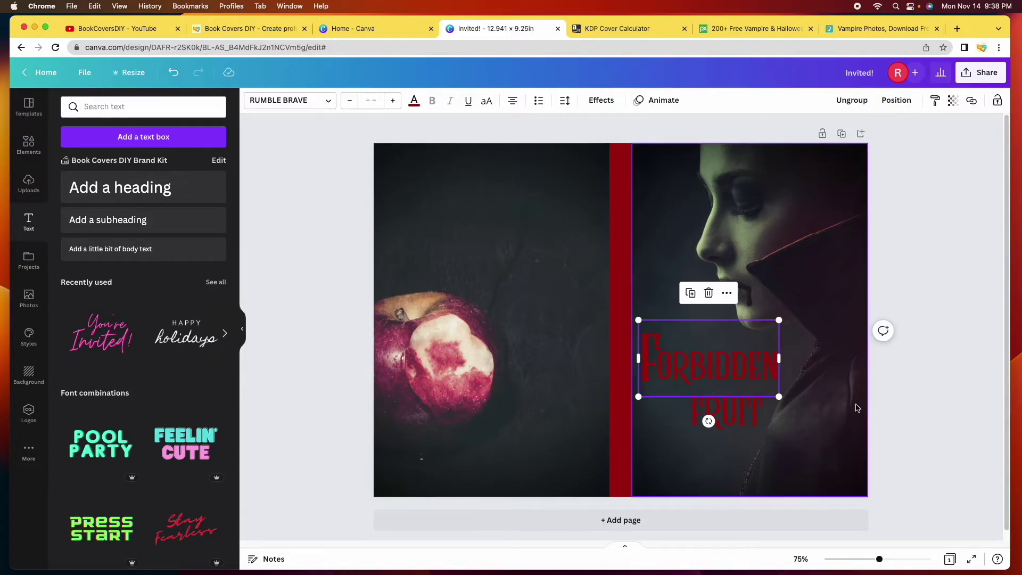
mouse_move(703, 343)
mouse_down()
mouse_move(733, 331)
mouse_move(688, 329)
mouse_move(704, 338)
mouse_up()
mouse_move(781, 316)
mouse_down()
mouse_move(755, 335)
mouse_move(797, 322)
mouse_move(774, 318)
mouse_up()
drag(714, 340, 728, 336)
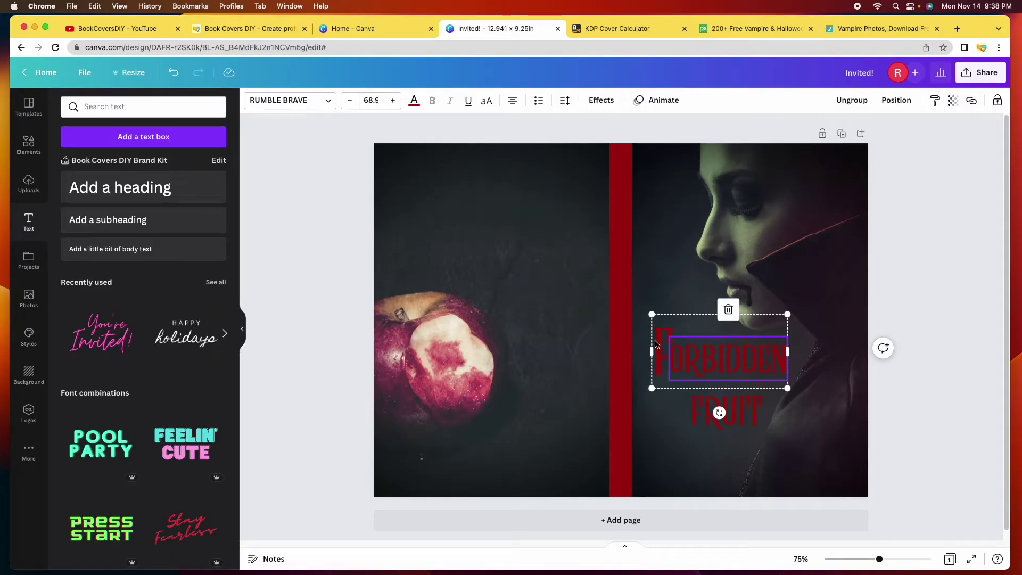
click(938, 357)
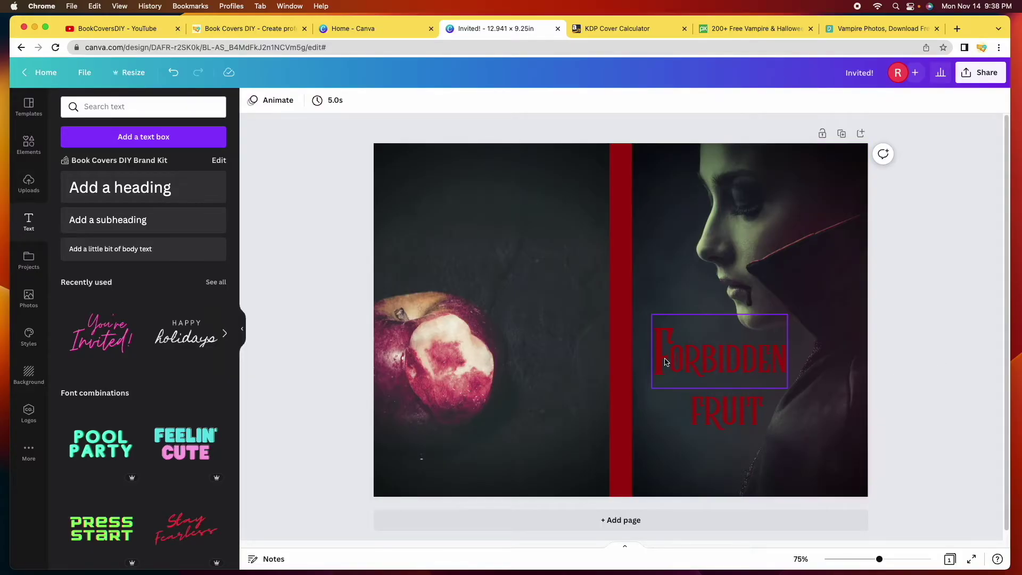
Duplicate FRUIT below itself and delete the F from the upper copy, leaving RUIT
click(722, 421)
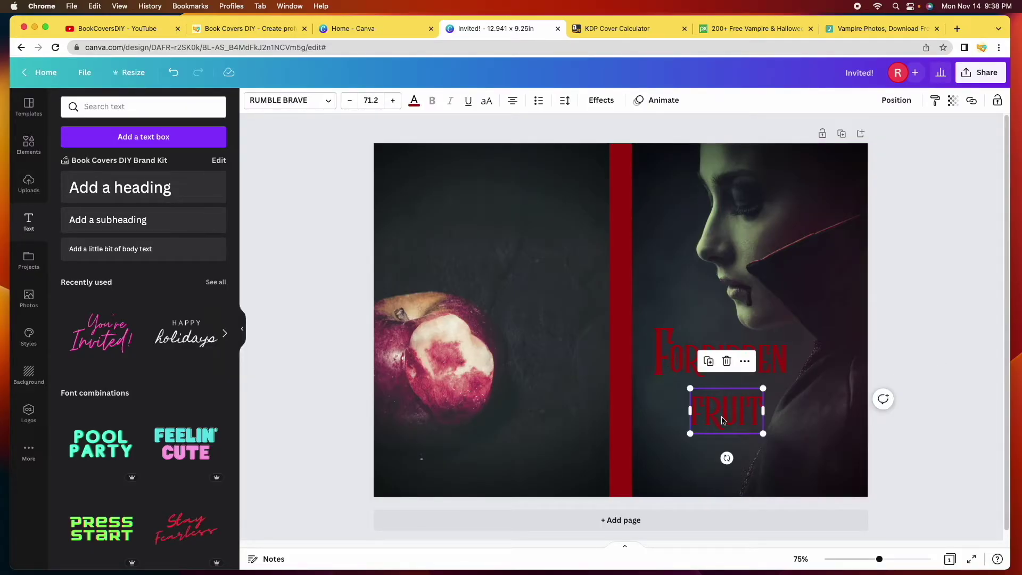
click(713, 366)
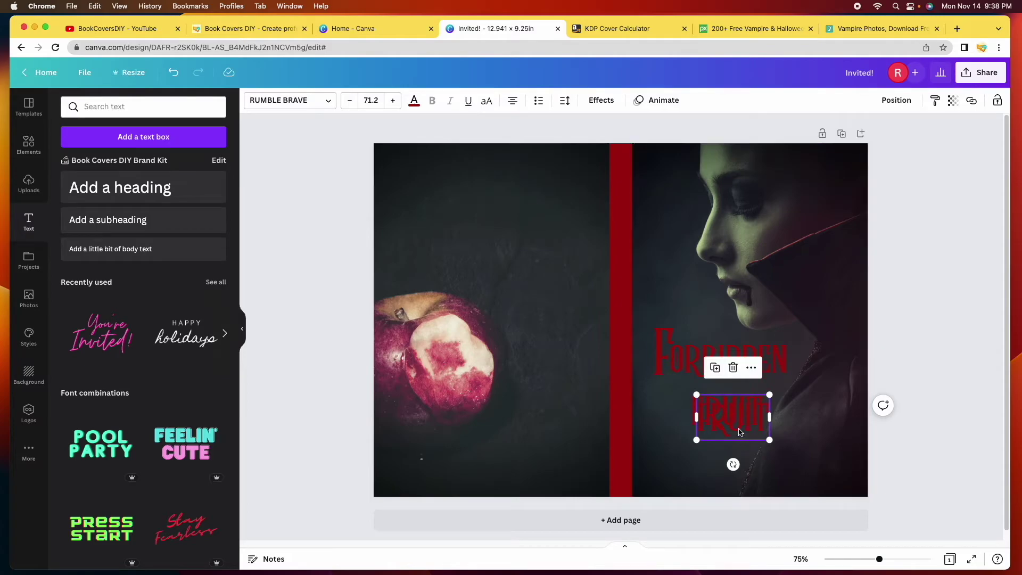
drag(734, 429, 733, 464)
click(704, 418)
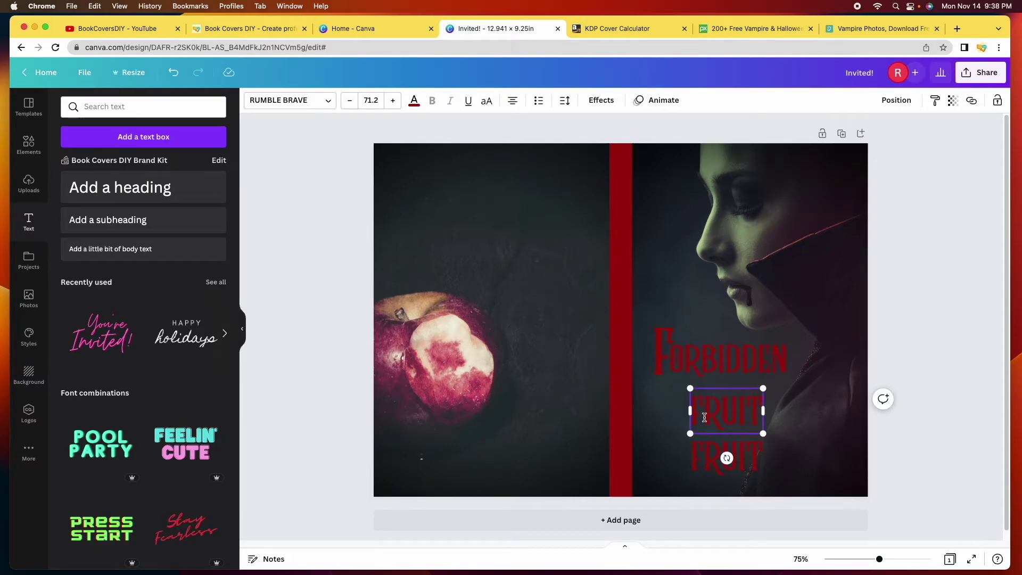
click(704, 417)
key(BackSpace)
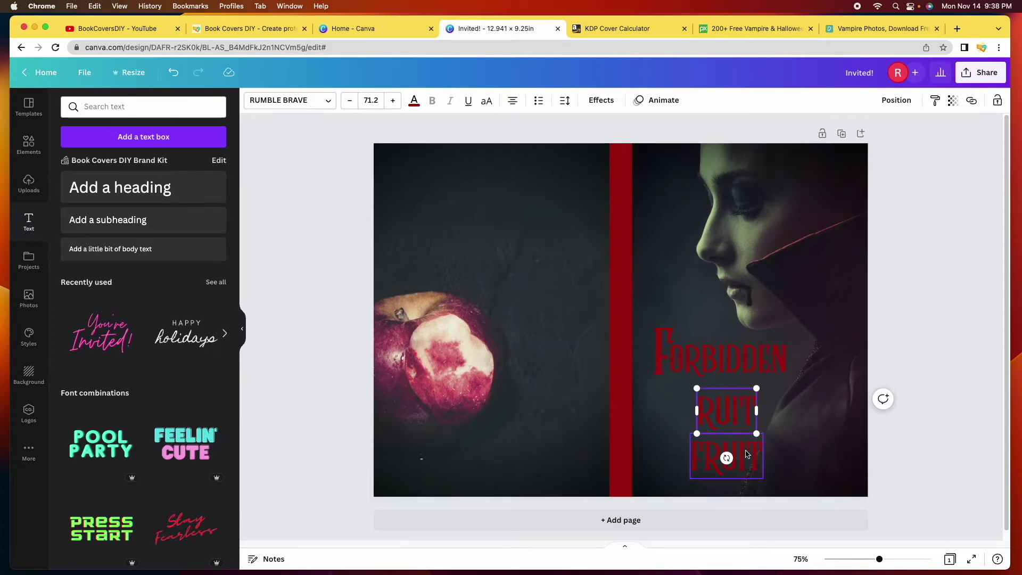
Trim the lower copy to its F and enlarge it to about size 117
click(753, 455)
drag(760, 455, 734, 455)
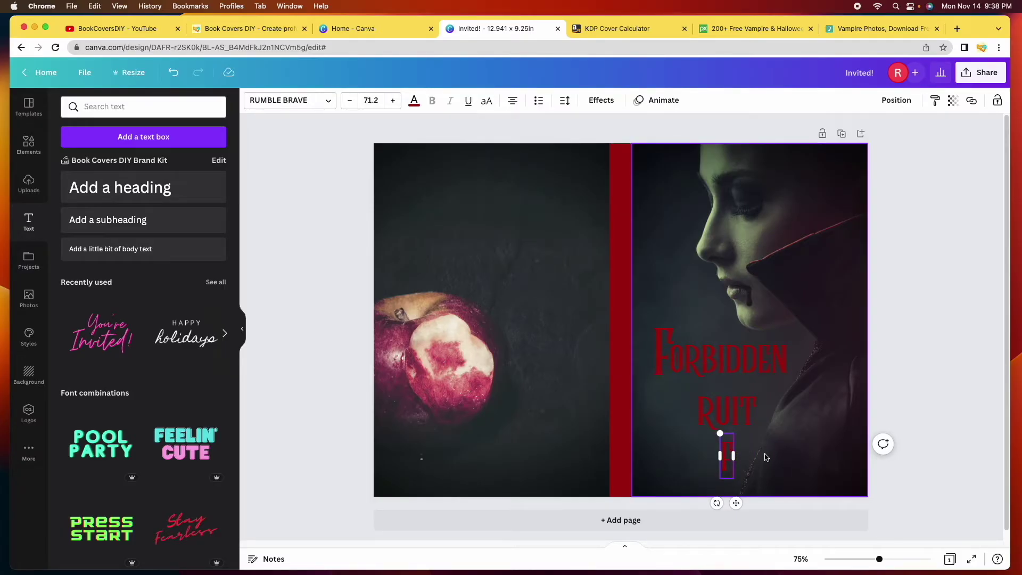
drag(719, 434, 699, 410)
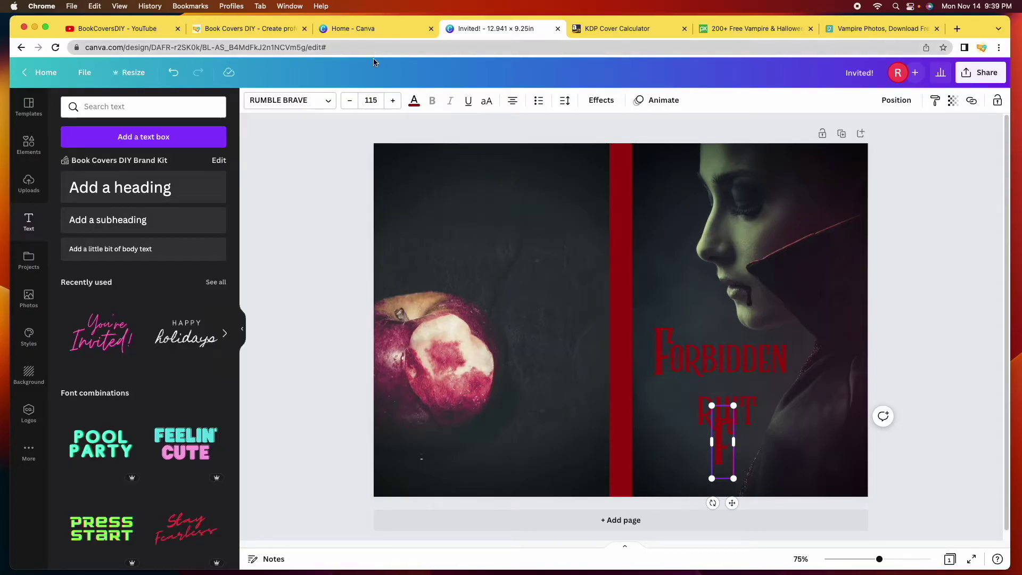
click(394, 101)
click(394, 100)
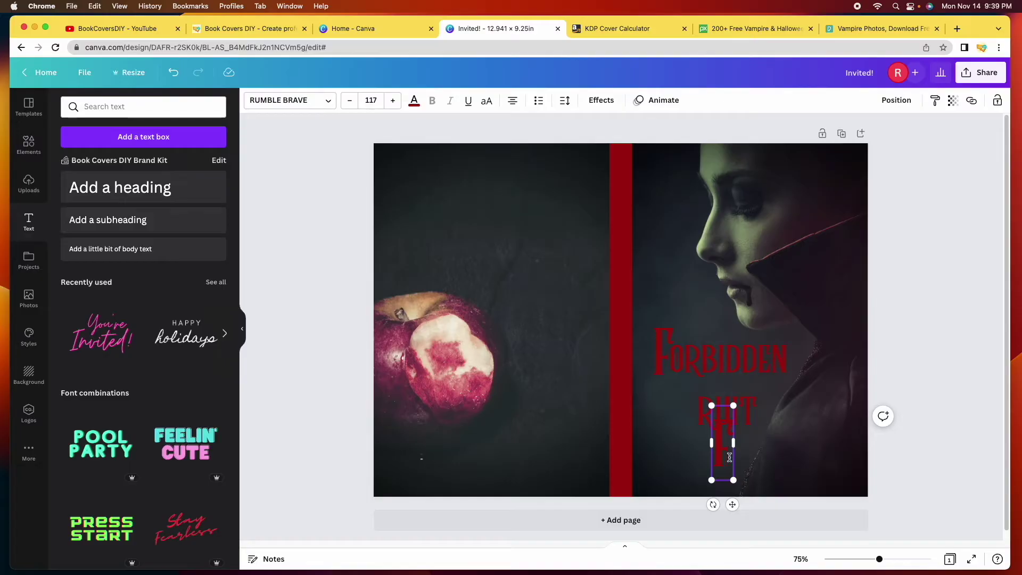
click(969, 442)
Place the big F before RUIT and group the two together
drag(717, 456, 717, 426)
click(720, 424)
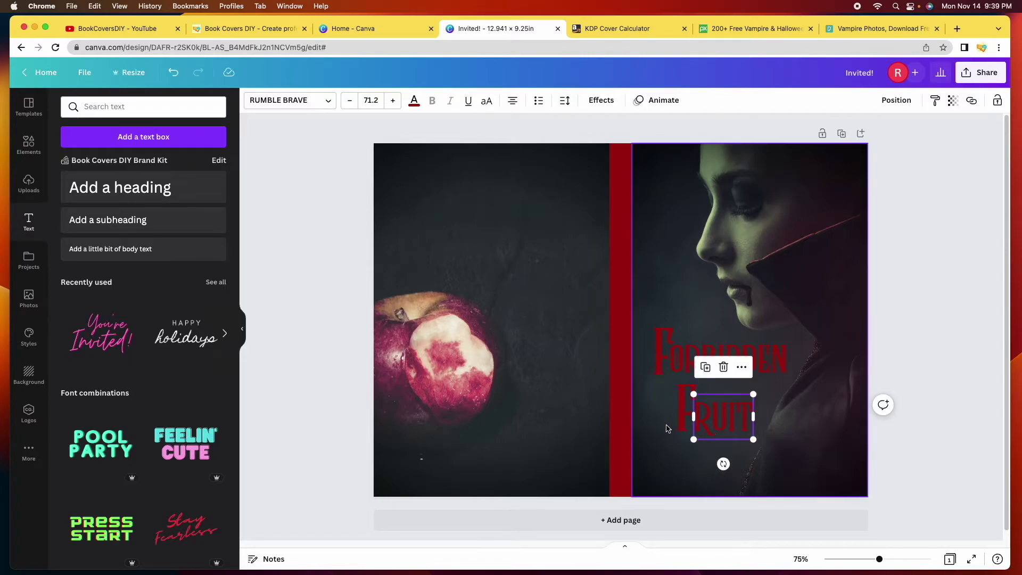
shift+click(684, 419)
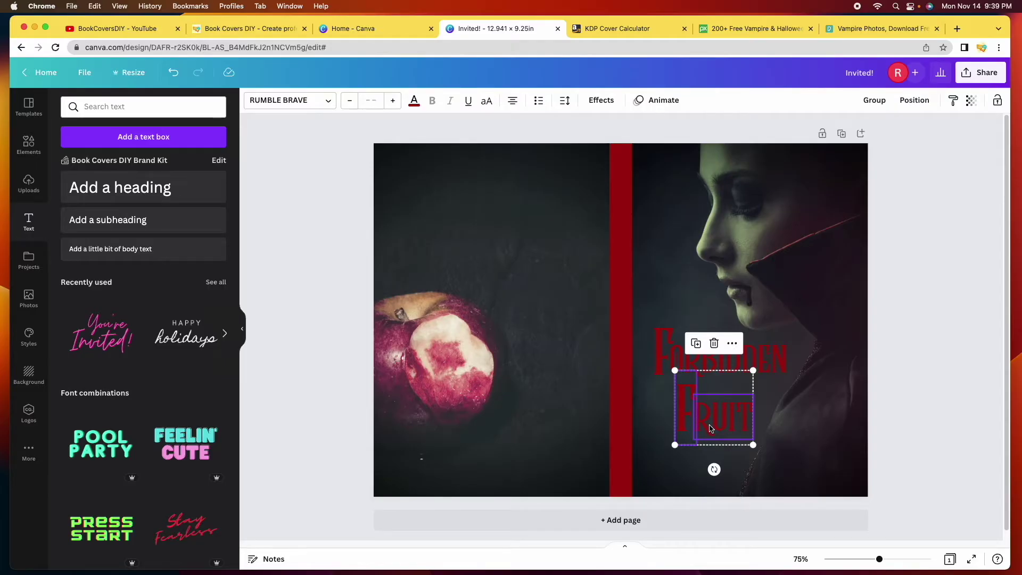
click(881, 105)
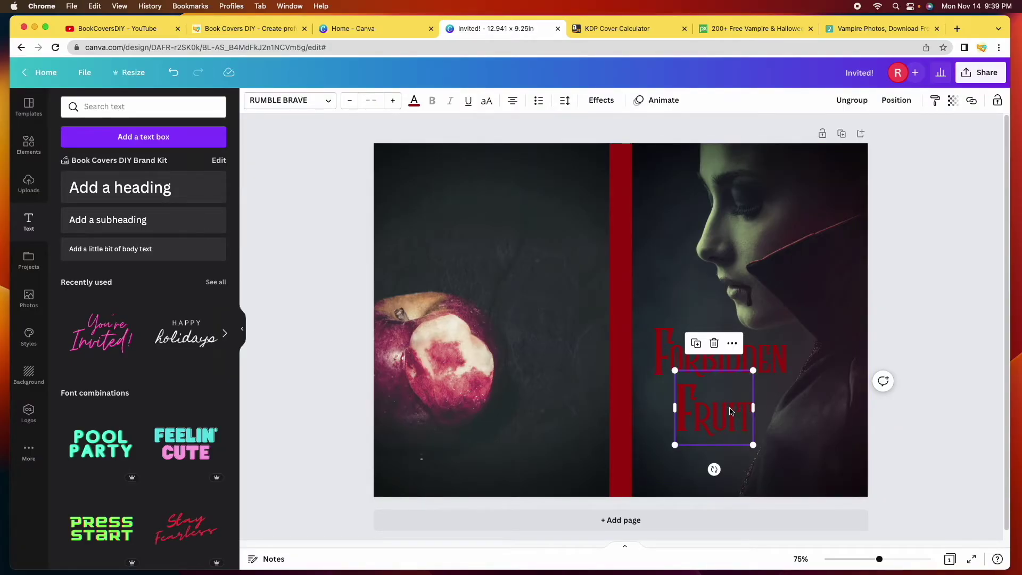
click(926, 285)
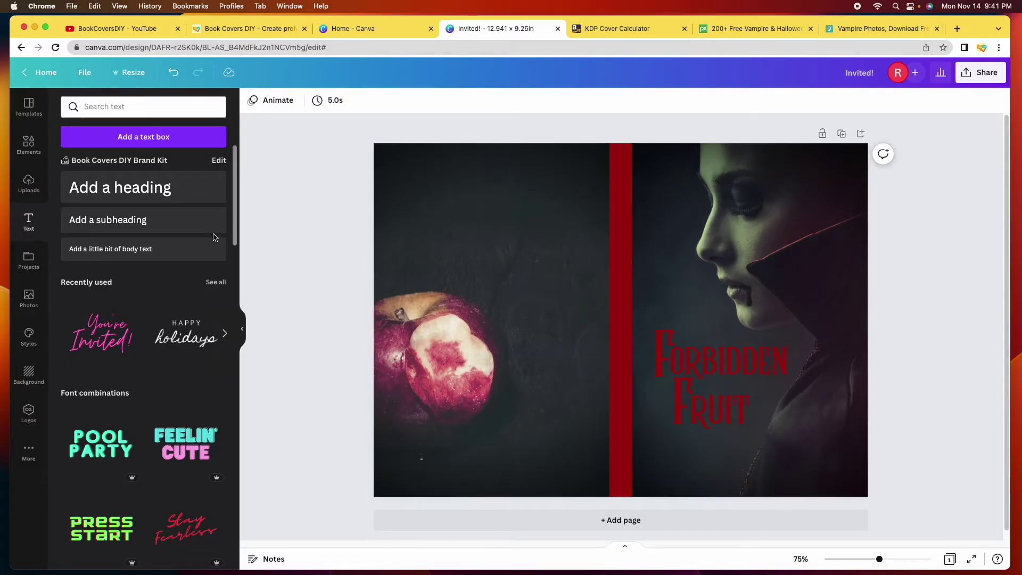
Add a subheading, move it to the bottom of the front cover and shrink it
click(126, 222)
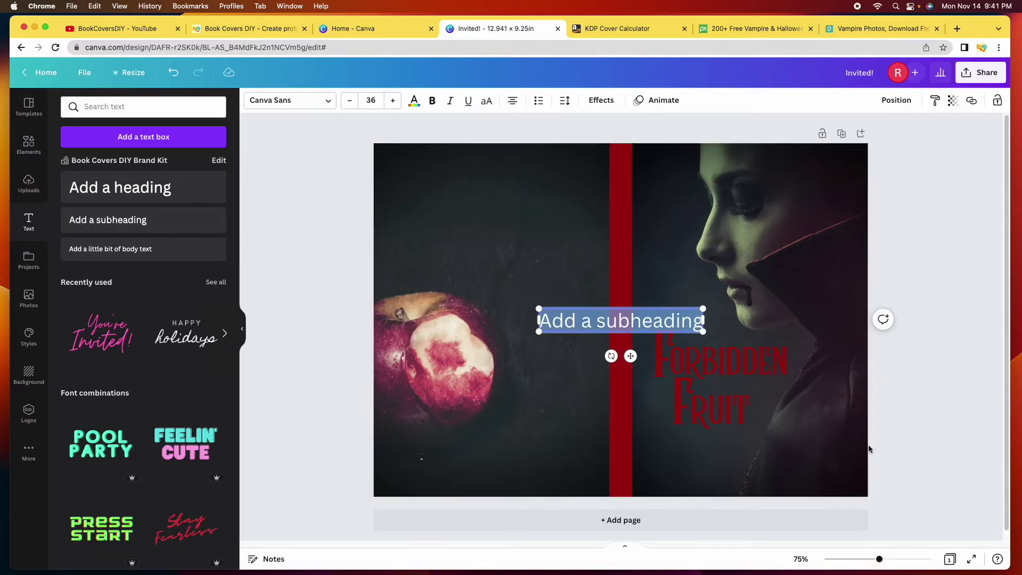
click(932, 434)
drag(598, 331, 715, 484)
drag(658, 461, 693, 466)
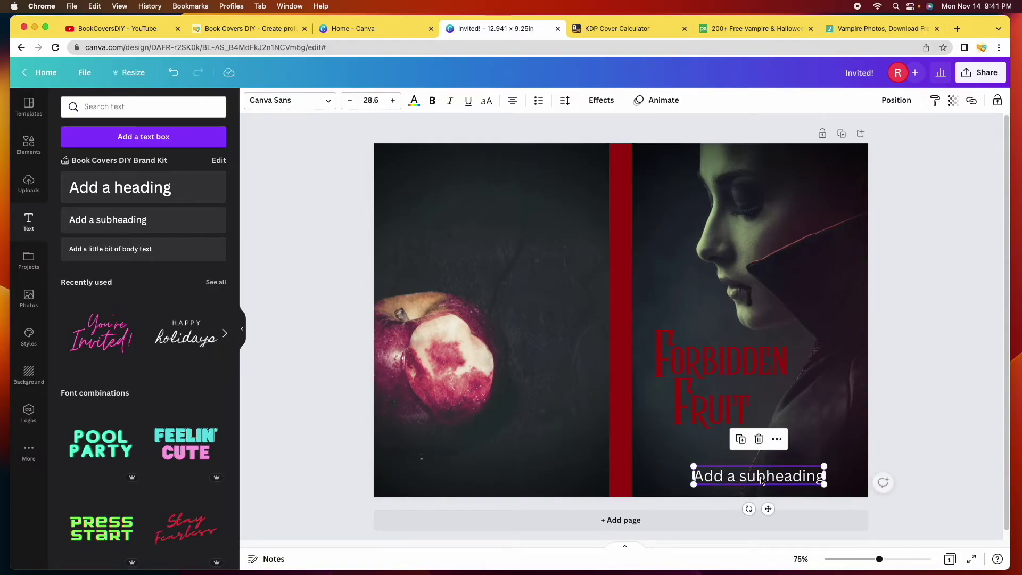
Replace the placeholder with the author's name and position it at the bottom right
double_click(791, 477)
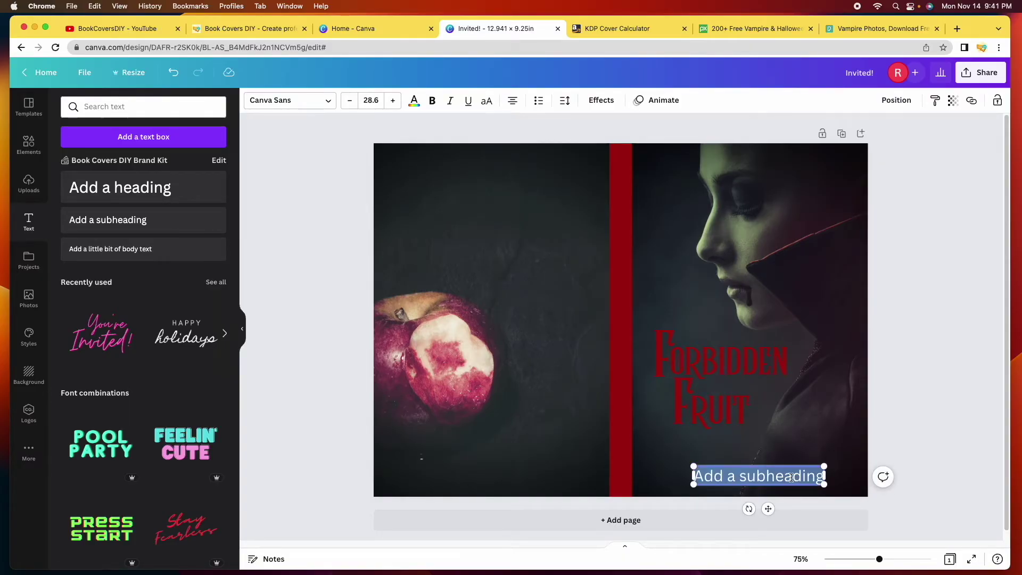
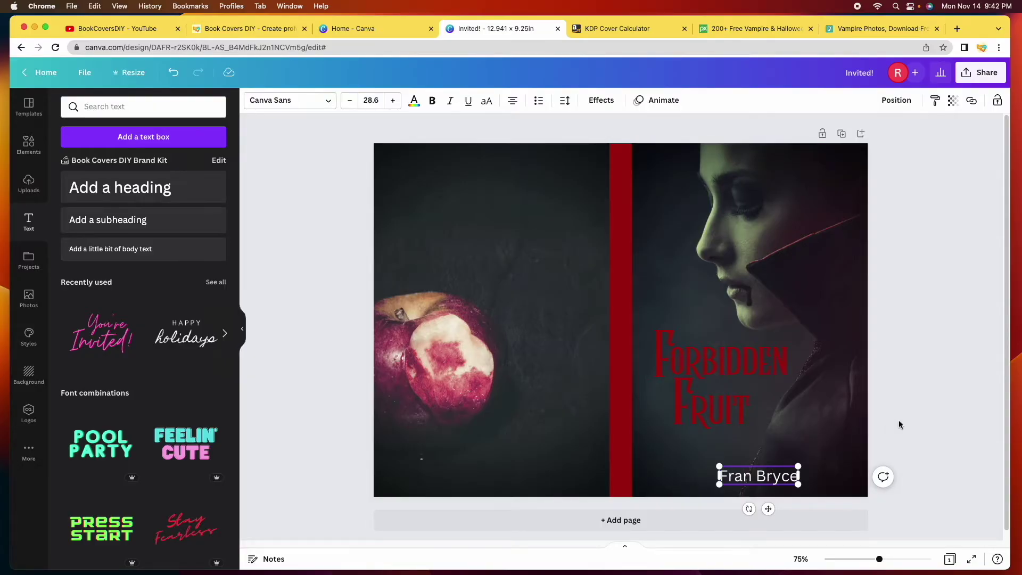
click(883, 428)
click(765, 478)
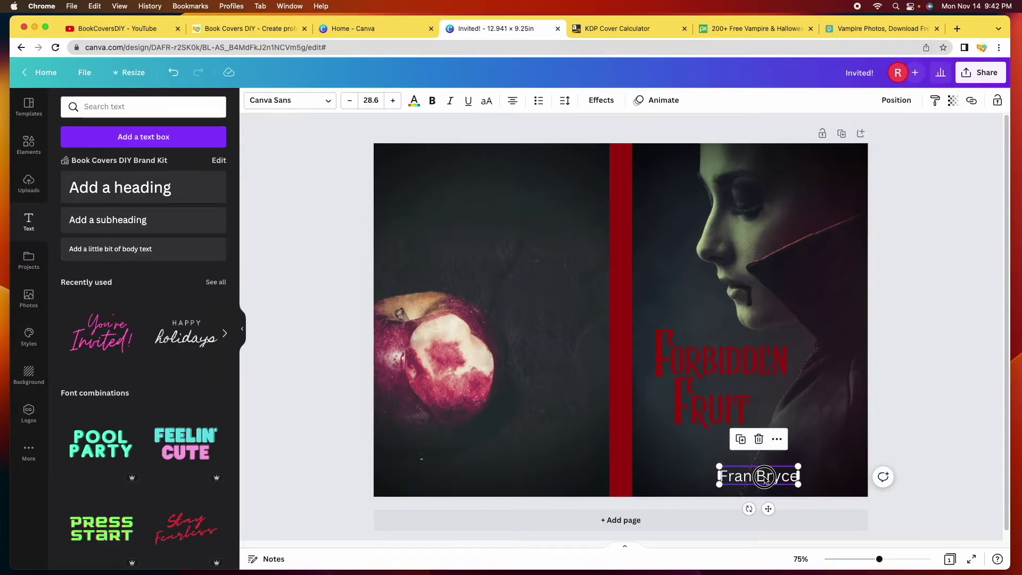
drag(765, 477, 801, 464)
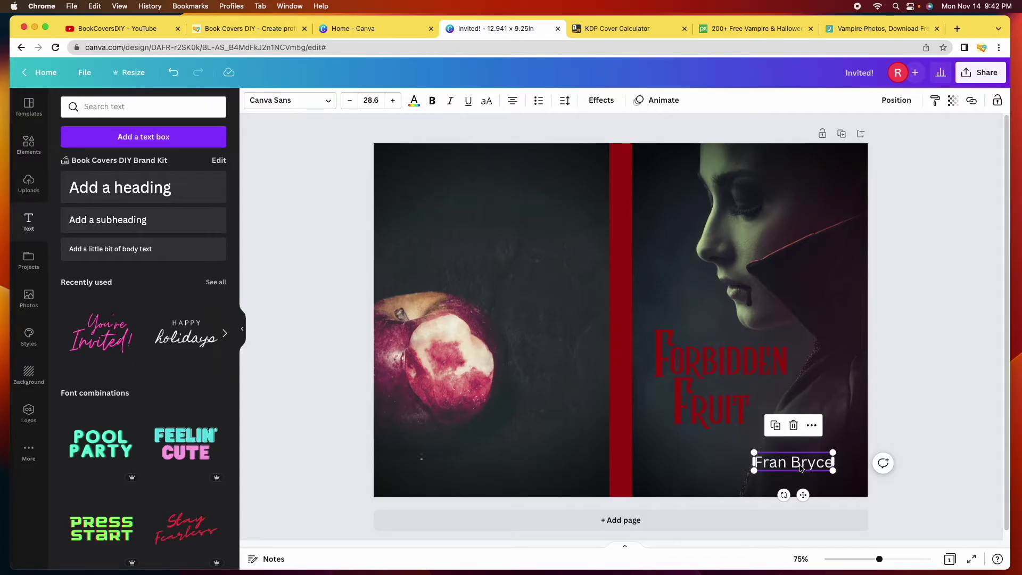
drag(801, 467, 800, 463)
drag(800, 463, 801, 464)
Switch the author's name to the Bebas Neue font
click(290, 100)
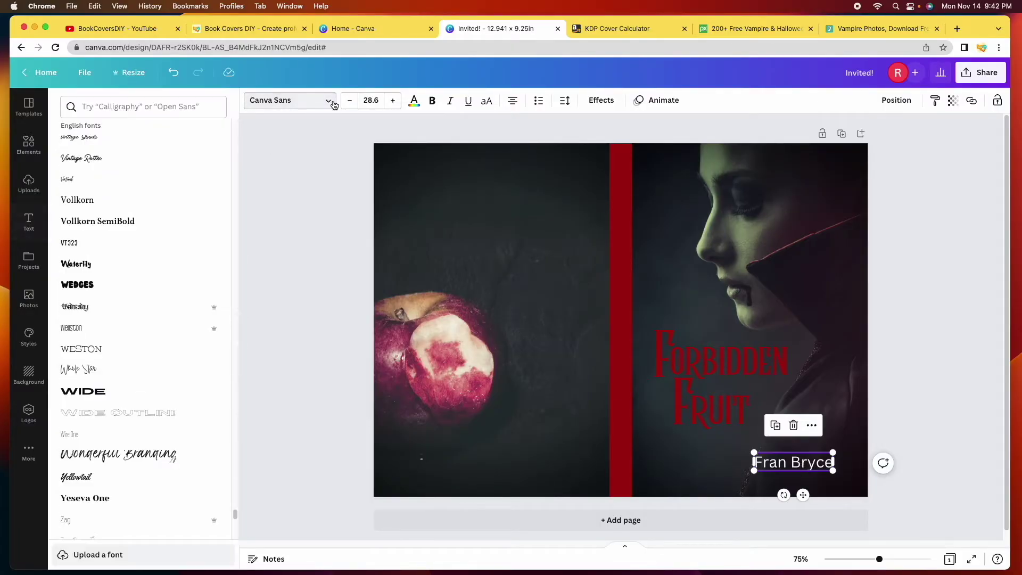
drag(234, 515, 239, 120)
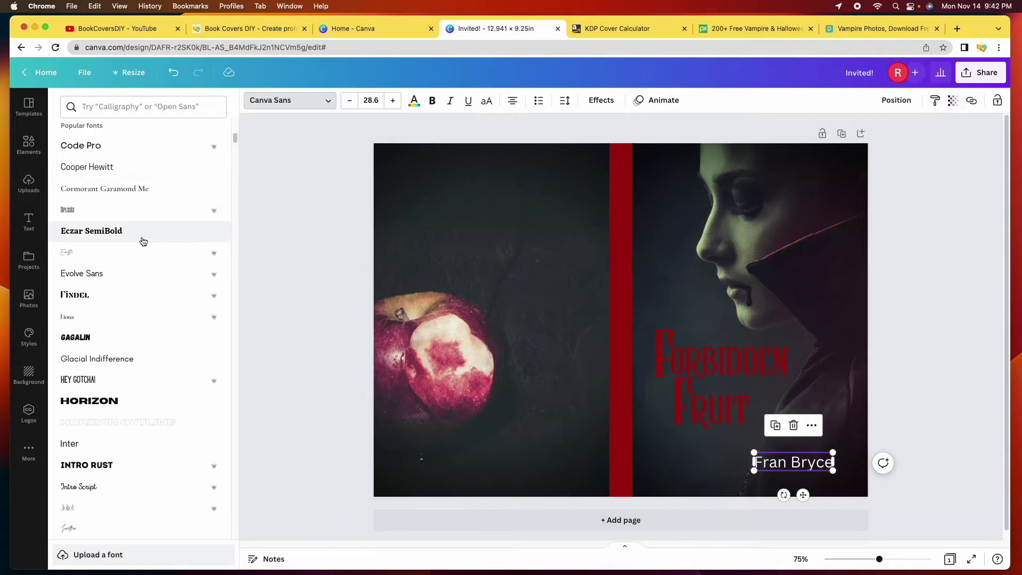
scroll(146, 273, up, 5)
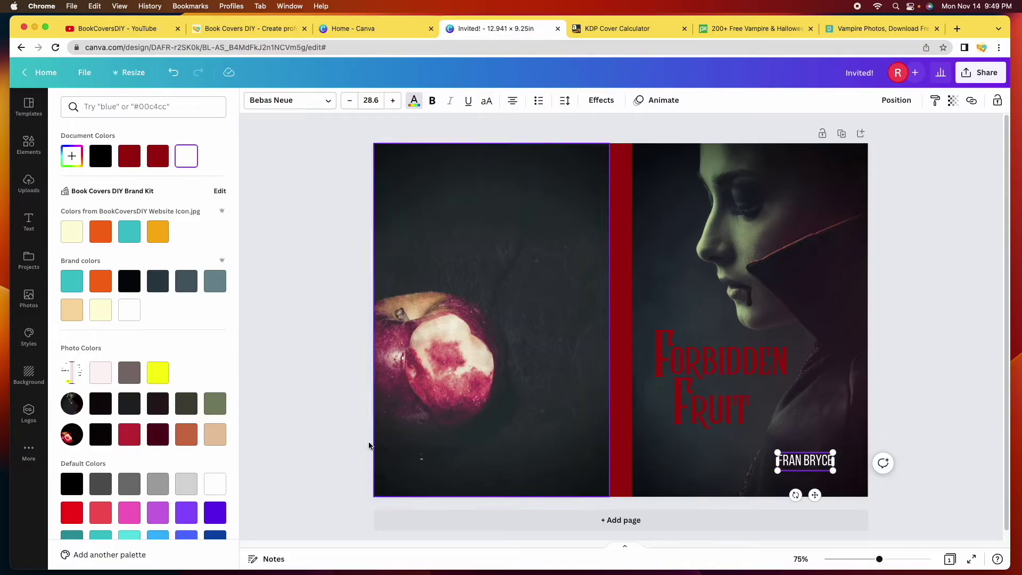
After trying light and medium grey, colour the author's name with a muted green sampled from the face
click(188, 491)
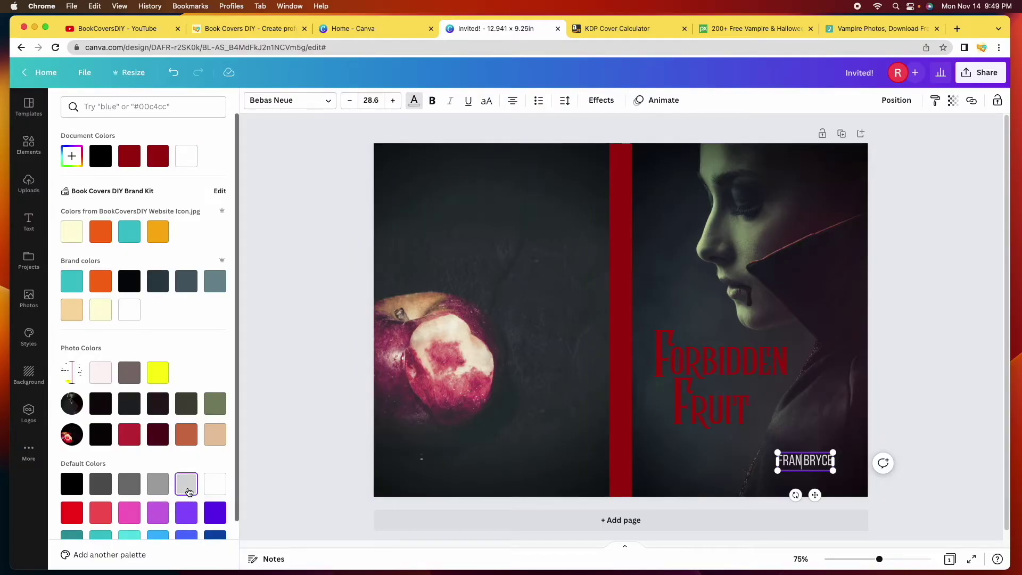
click(158, 483)
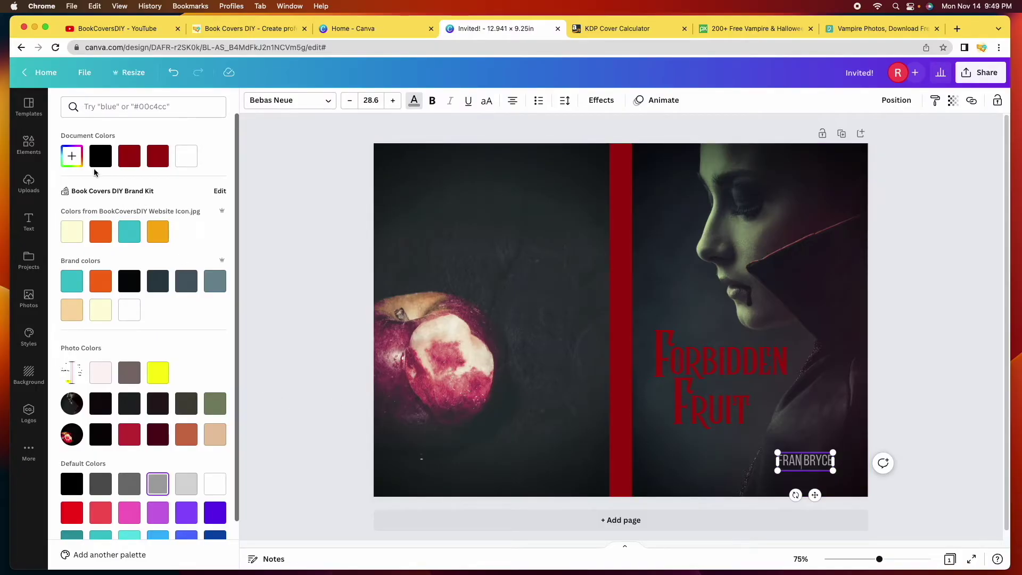
click(72, 159)
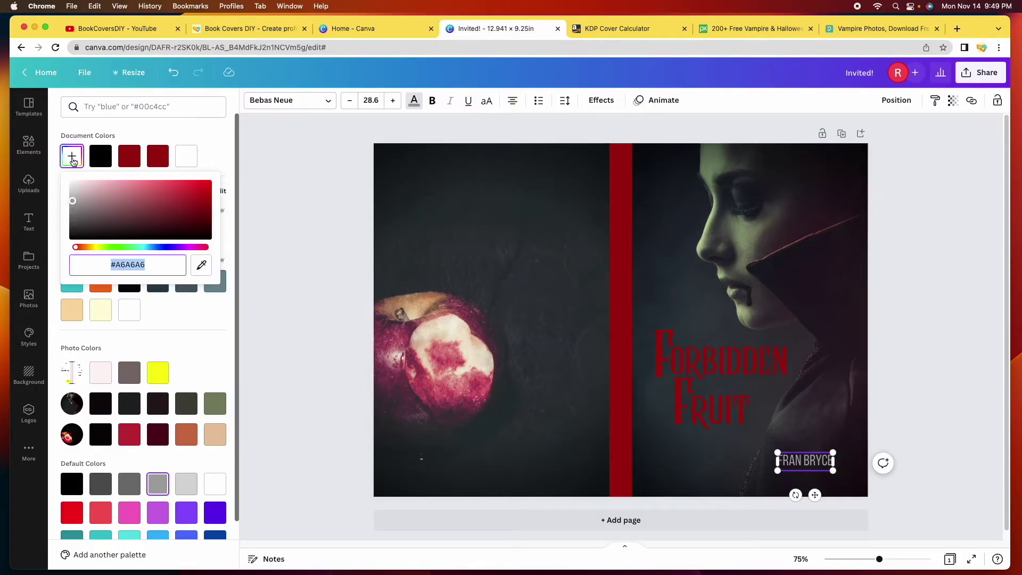
click(201, 266)
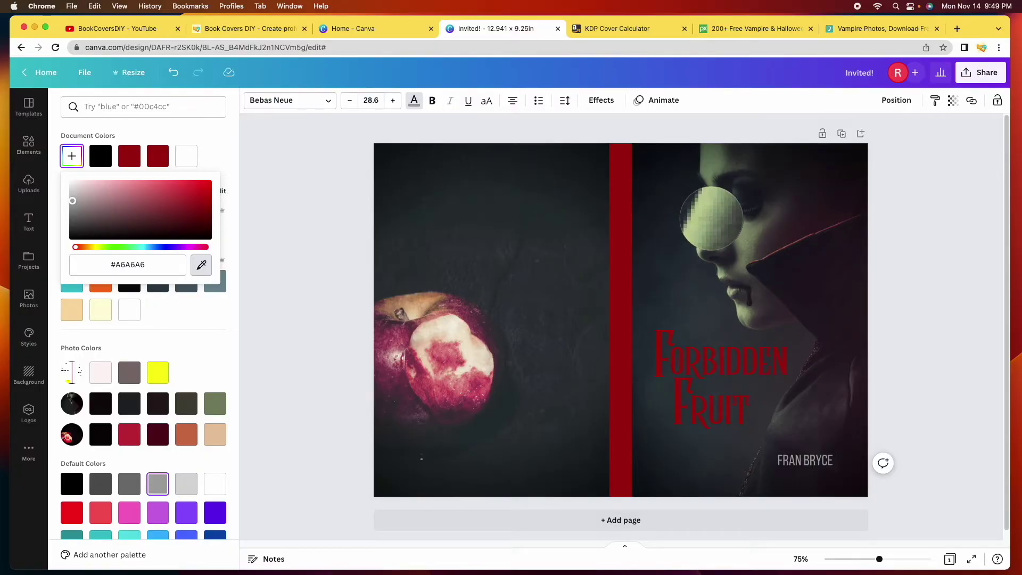
click(711, 218)
key(Escape)
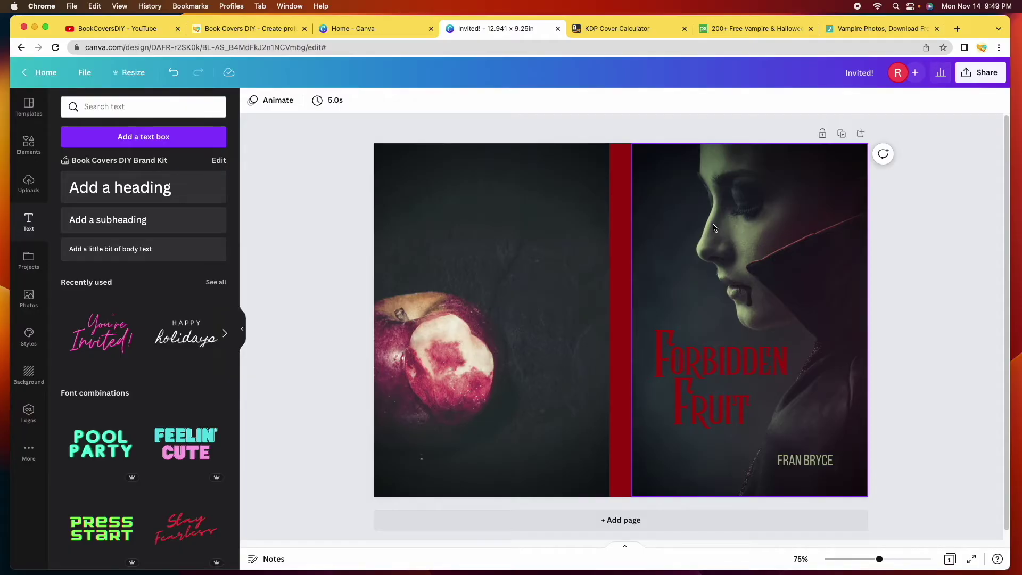
key(super+z)
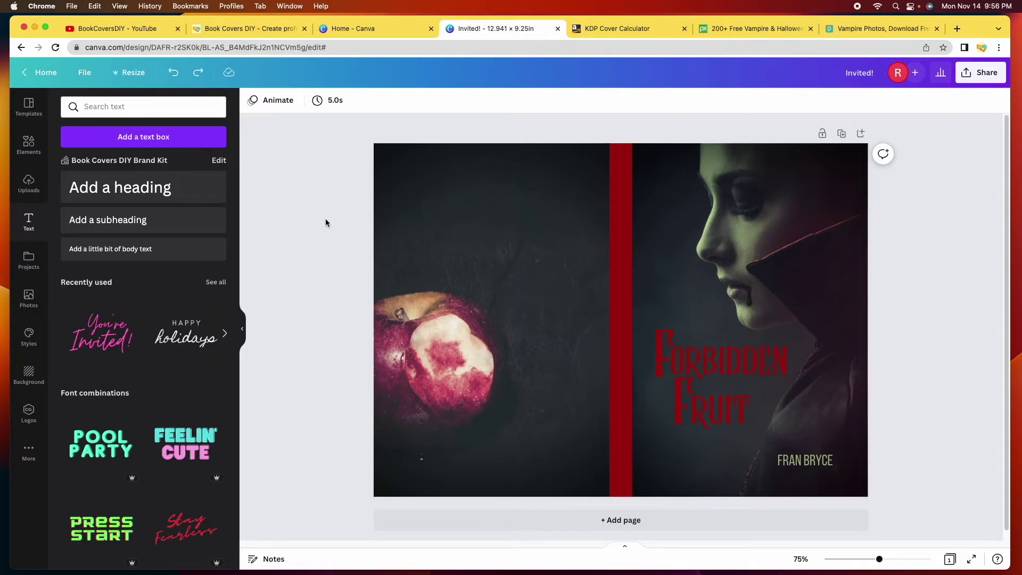
Add a 12-point body text box at the back cover's top and bring up the Sample Book Blurbs document
click(126, 256)
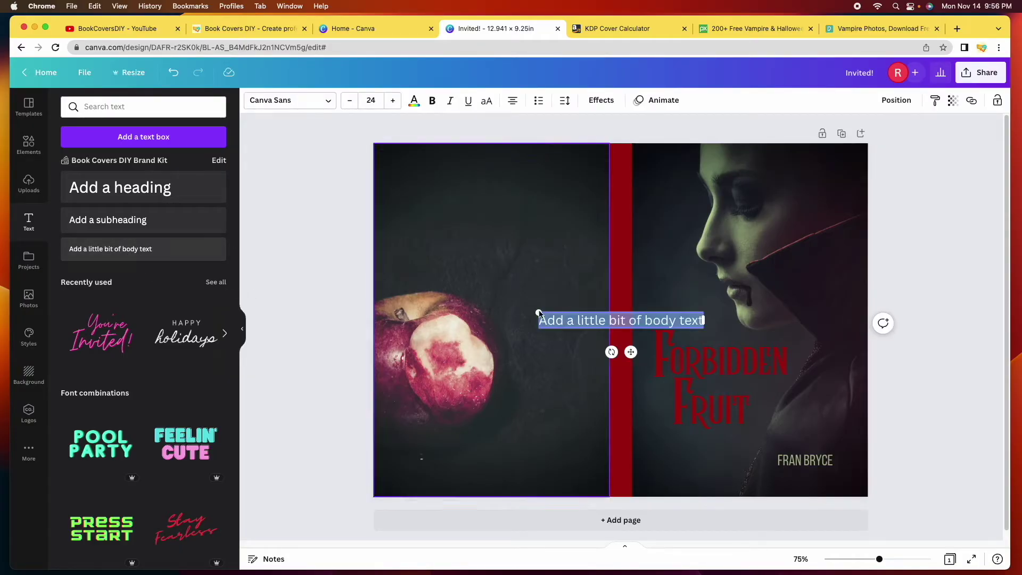
click(334, 283)
drag(567, 327, 442, 185)
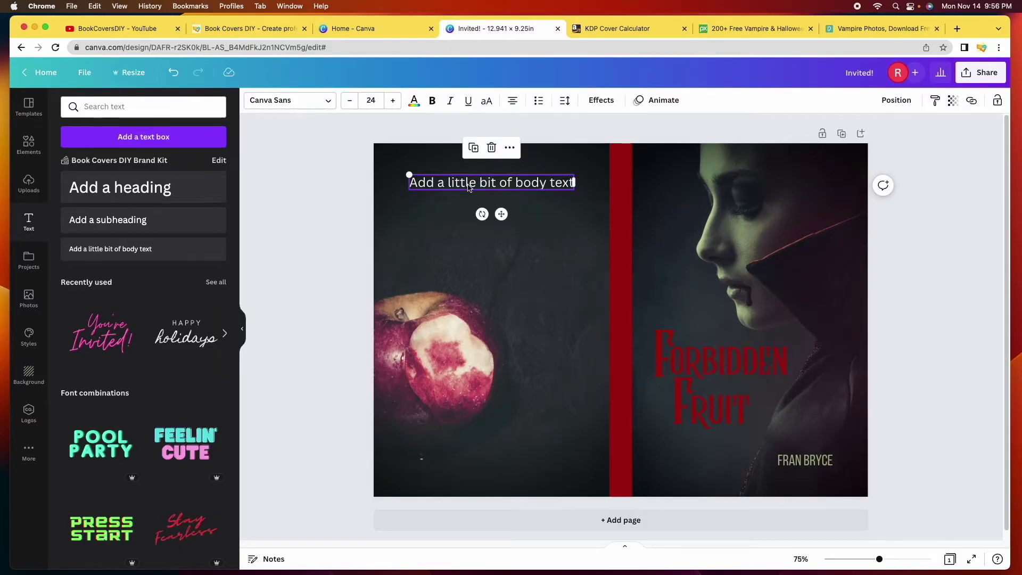
click(377, 101)
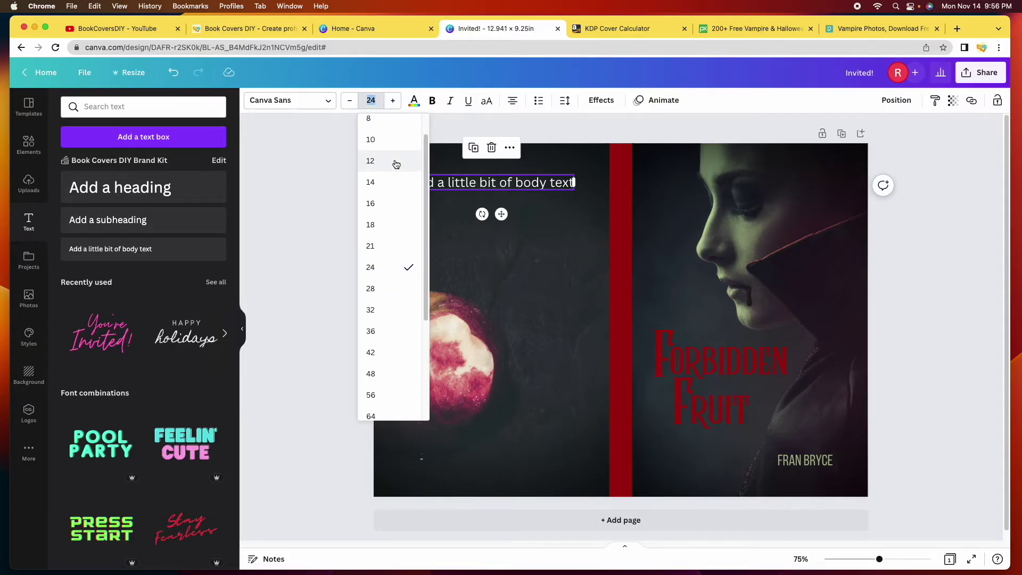
click(397, 162)
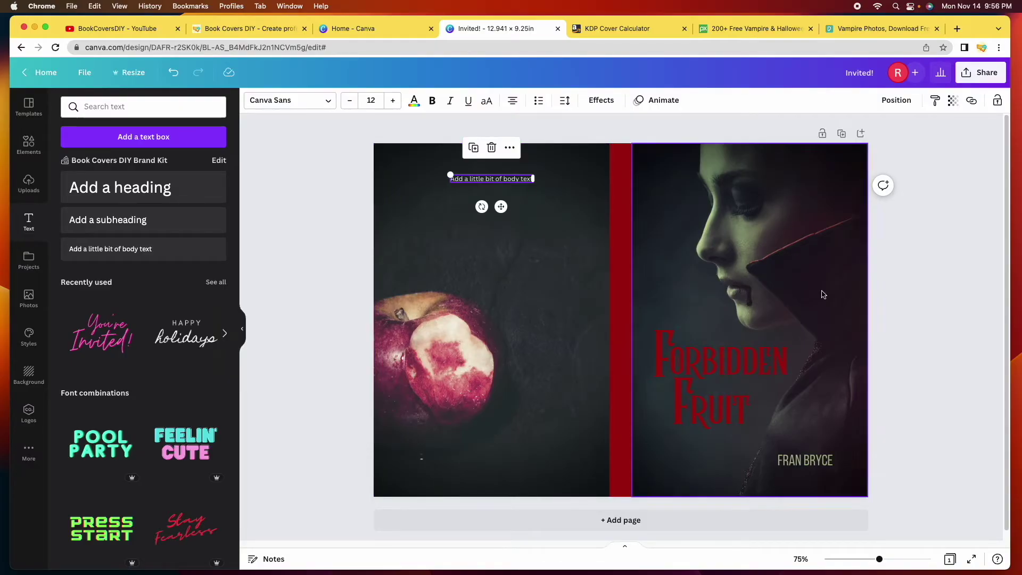
click(937, 555)
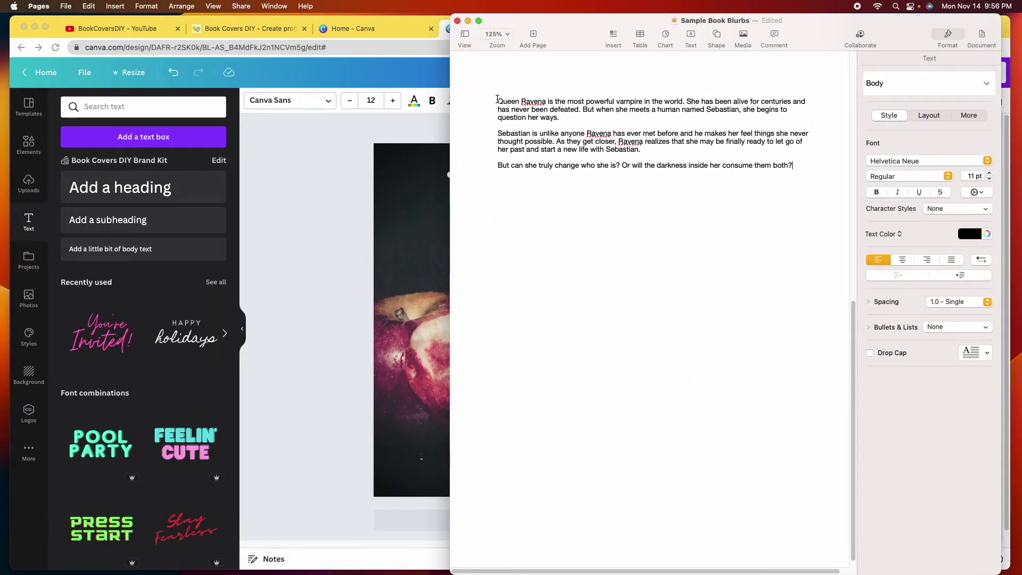
Copy the Queen Ravena blurb's first paragraph in Pages and return to the Canva design
triple_click(498, 101)
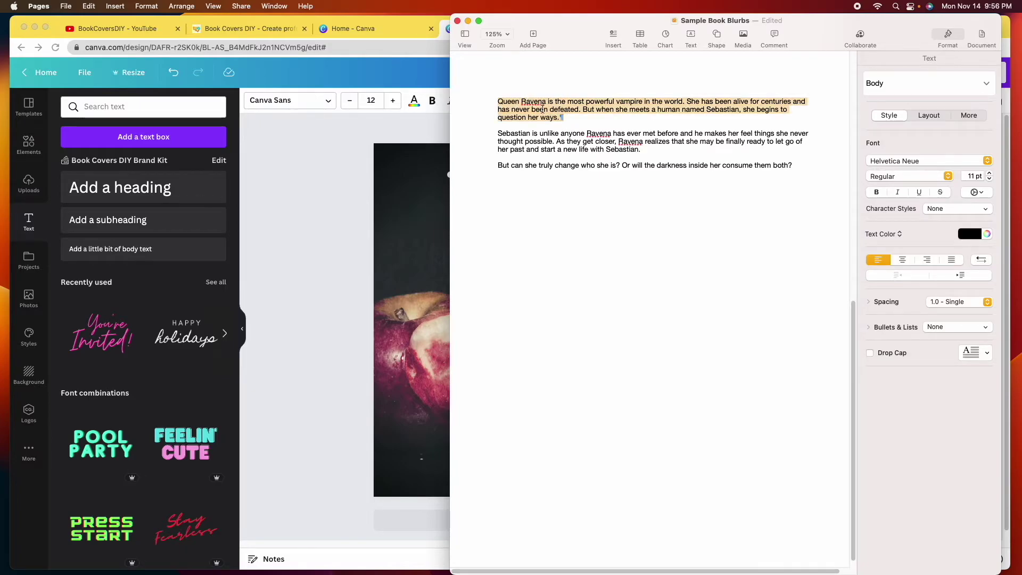
right_click(537, 109)
click(575, 154)
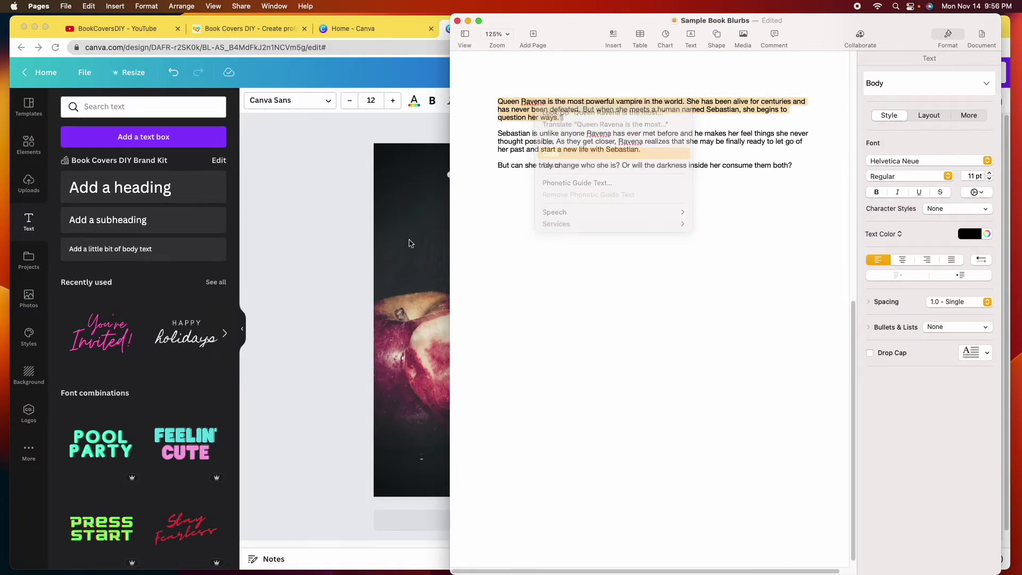
click(346, 248)
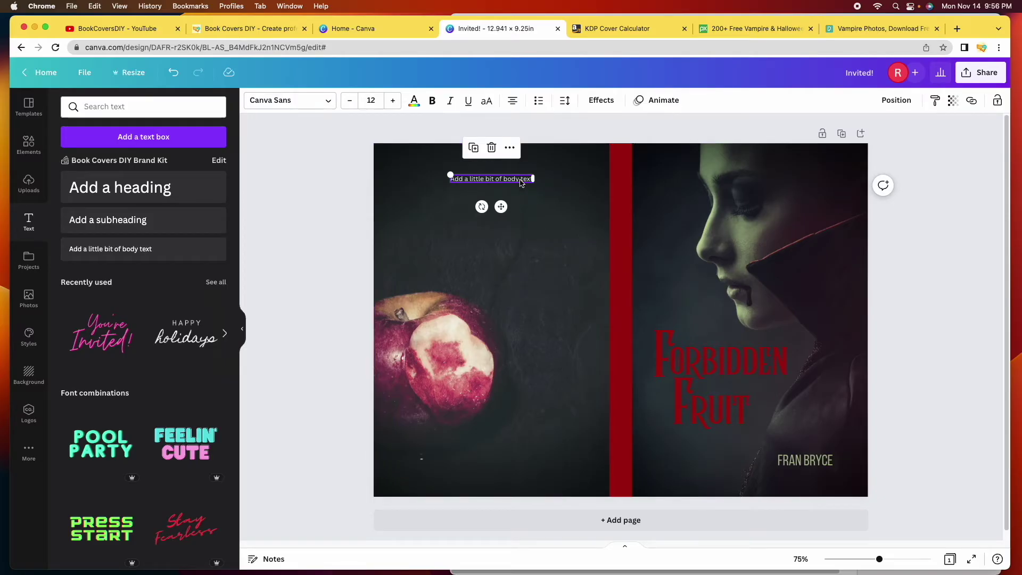
Paste the Queen Ravena blurb over the placeholder text, remove the trailing line, and left-align it
double_click(520, 181)
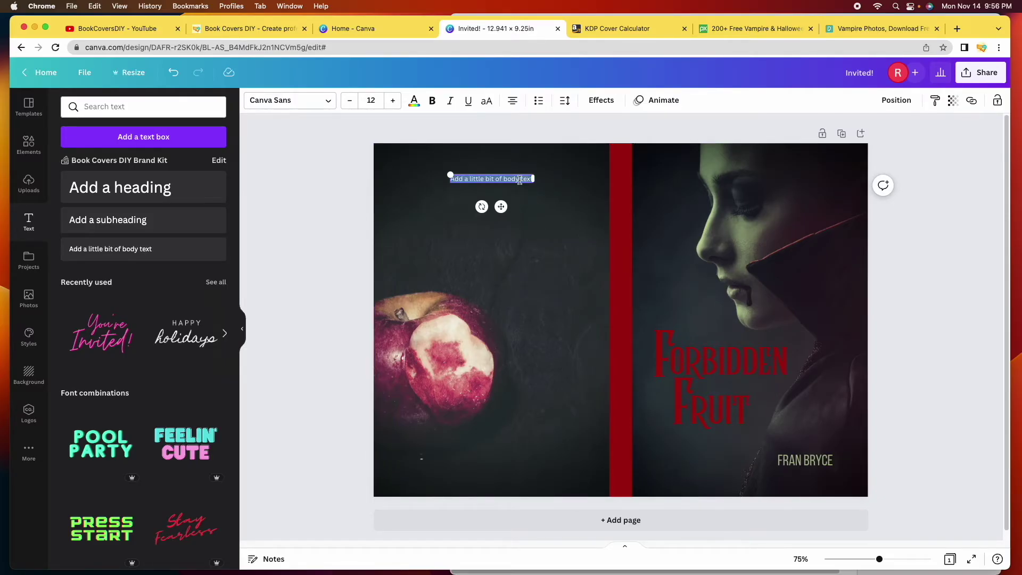
key(super+v)
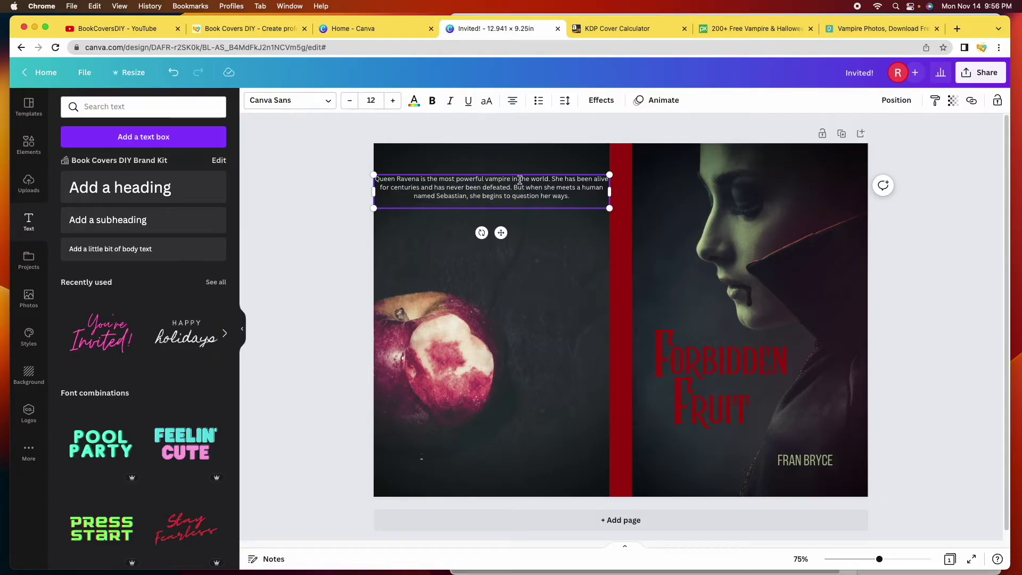
key(BackSpace)
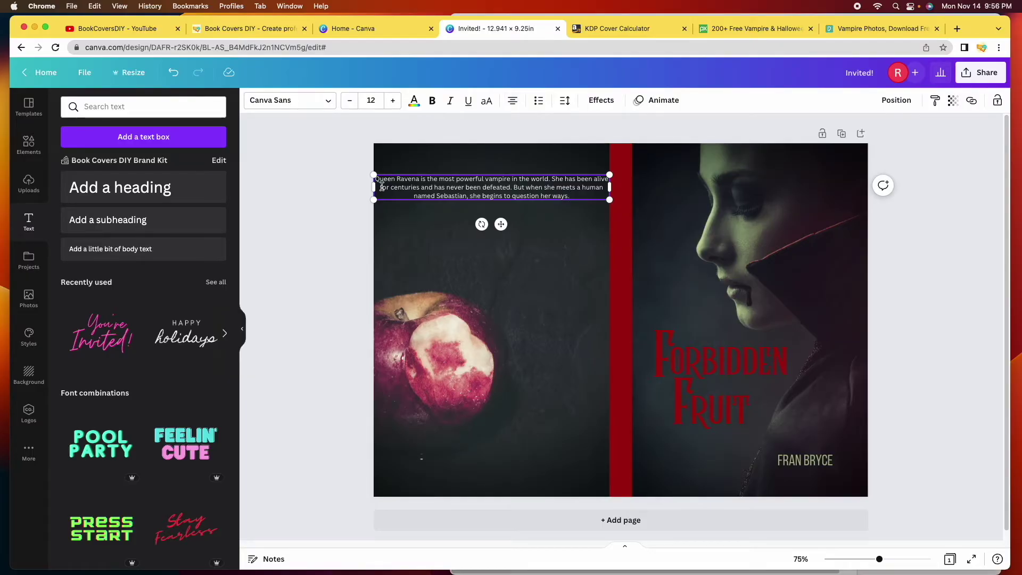
click(514, 104)
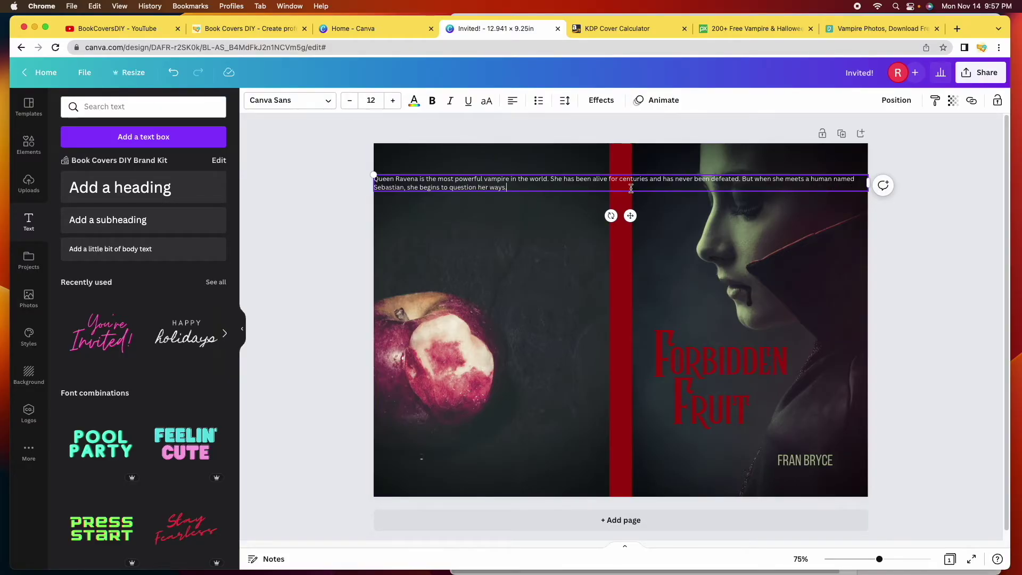
Narrow the blurb box so it wraps to four lines and position it near the top
drag(870, 183, 572, 173)
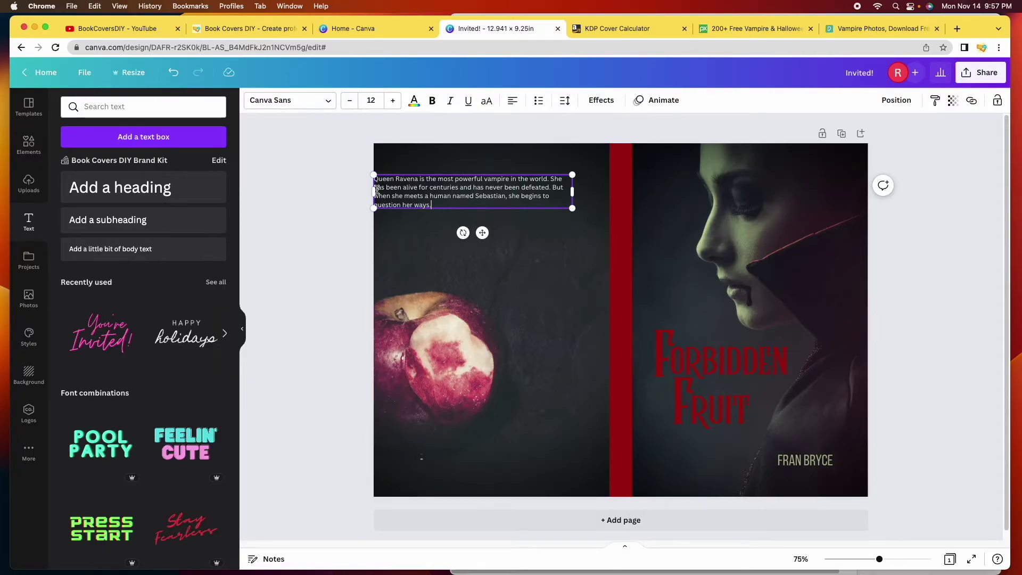
drag(446, 192, 464, 196)
drag(591, 196, 588, 195)
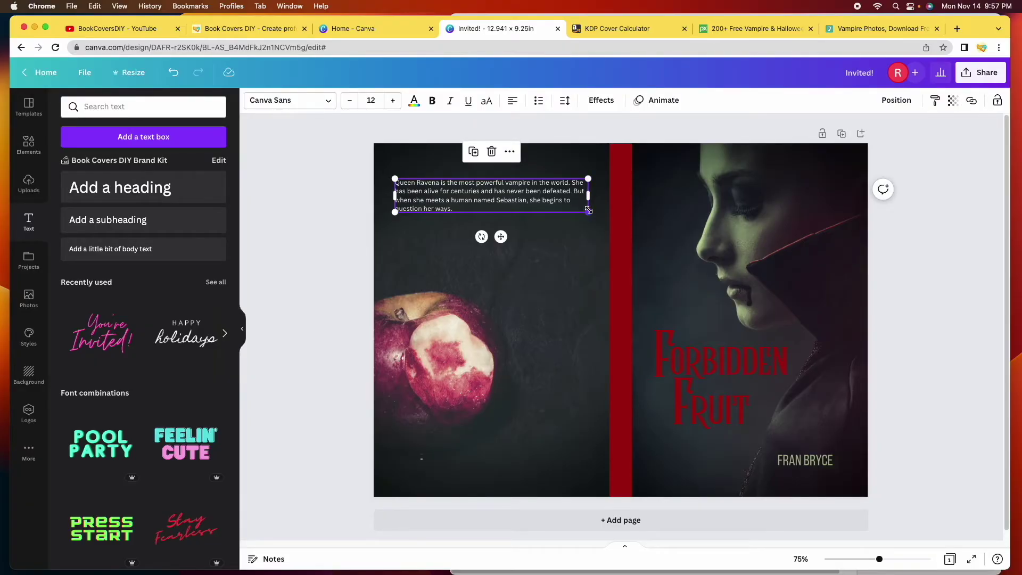
Cycle the blurb's alignment through centred and right to Justify
click(512, 102)
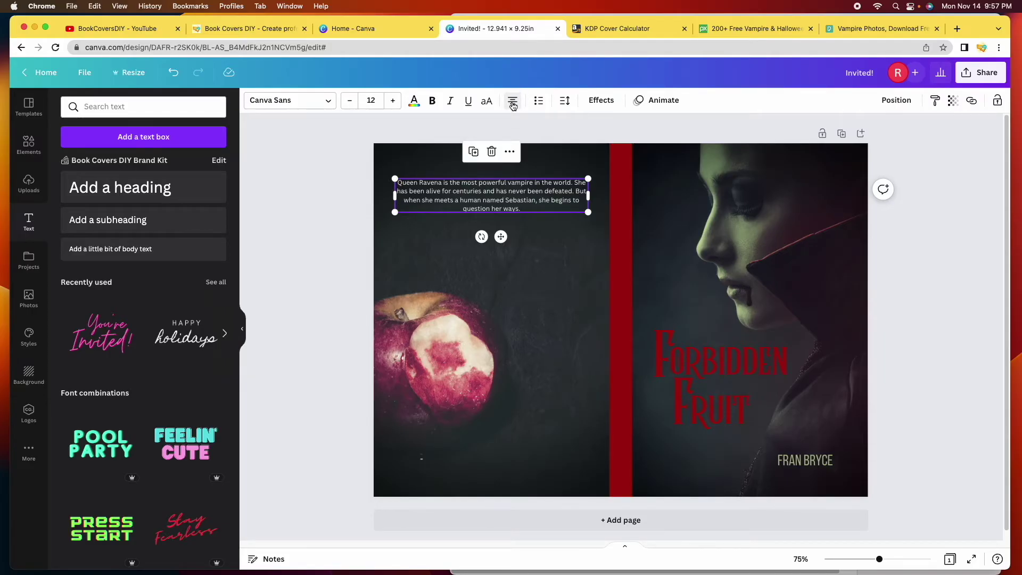
click(513, 102)
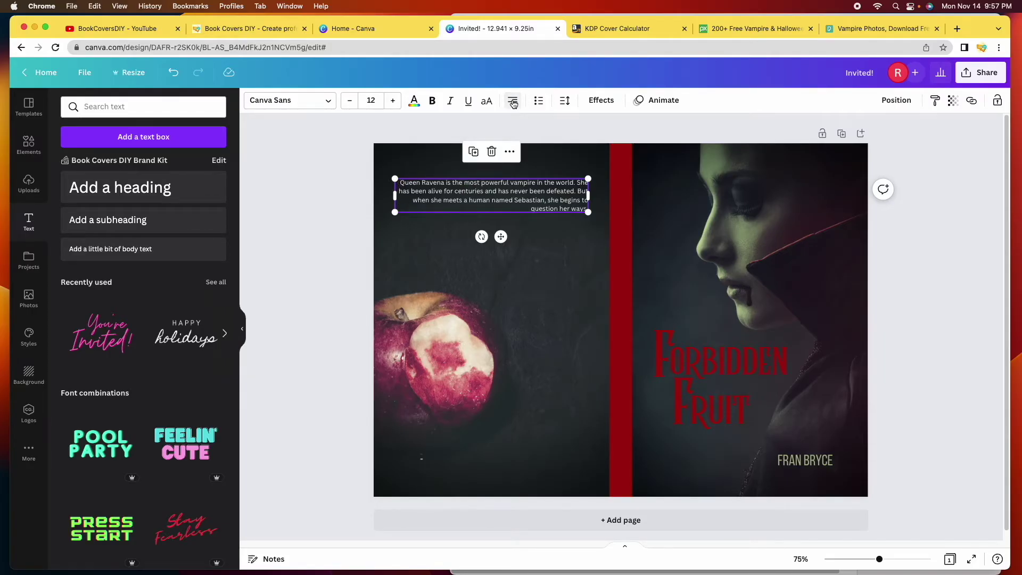
click(512, 102)
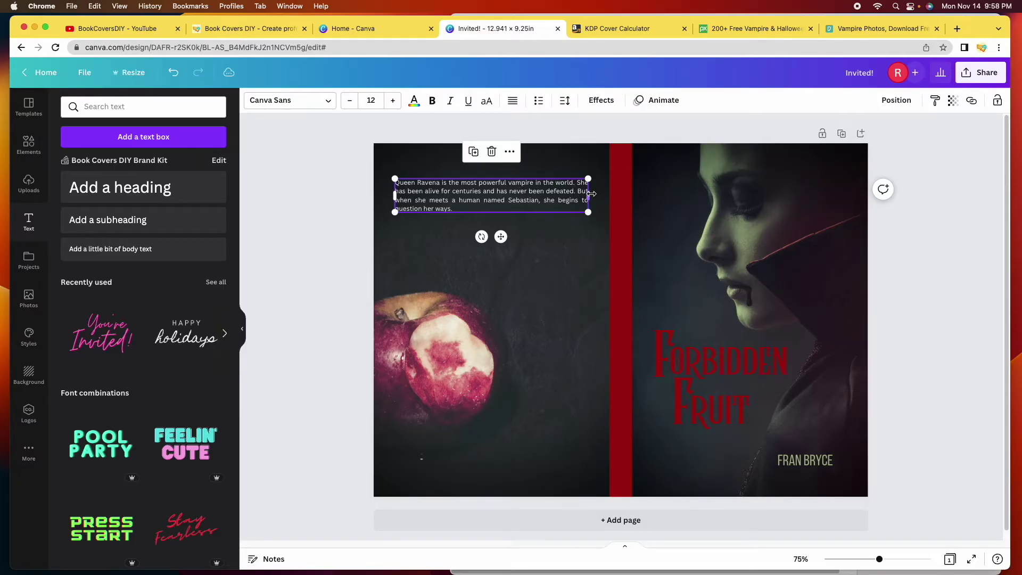
Narrow the blurb box slightly and shift it a little to the right
drag(590, 195, 583, 196)
click(480, 194)
drag(480, 195, 483, 192)
click(400, 186)
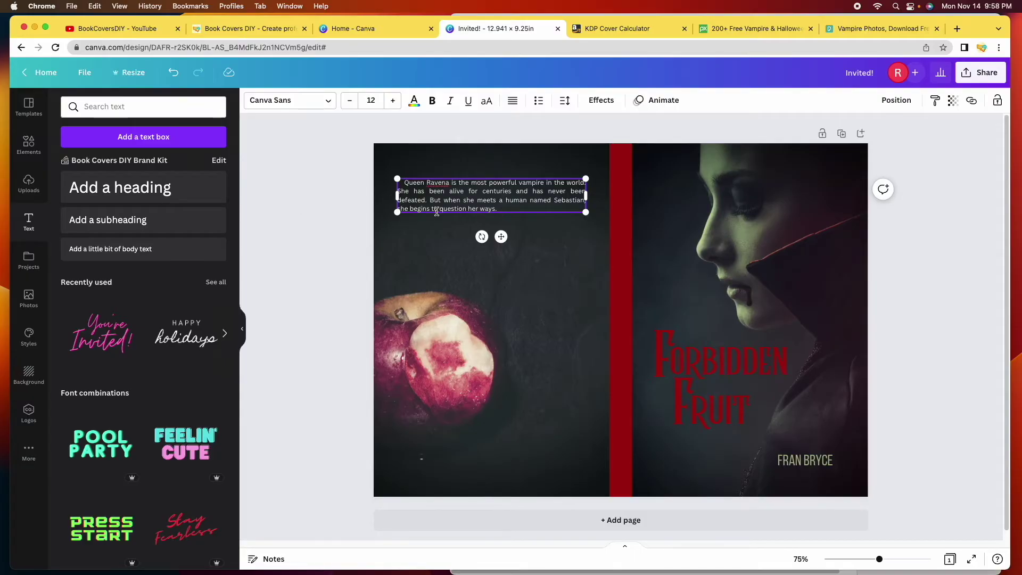
Set the back-cover blurb in the Lora font
click(325, 108)
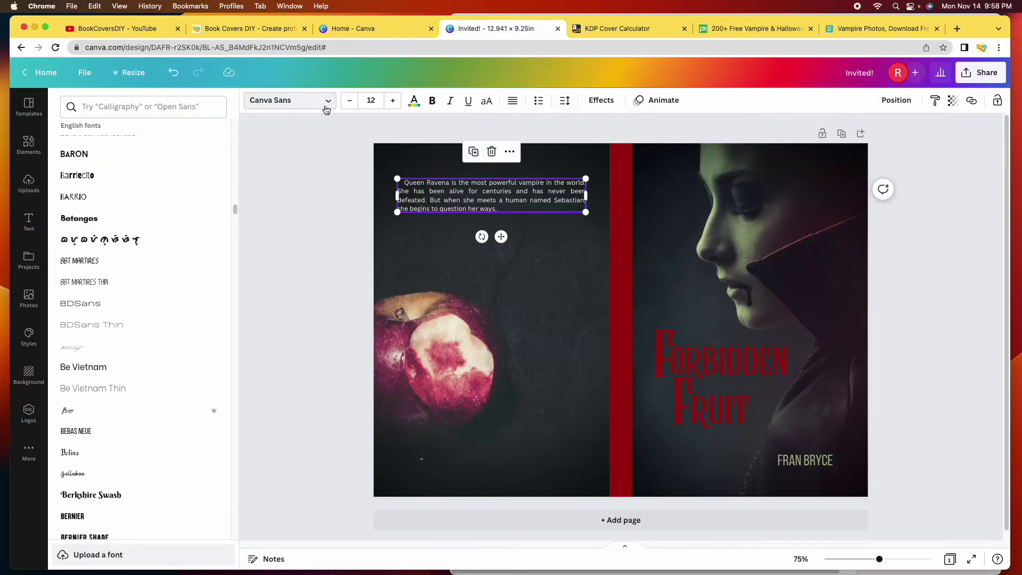
scroll(130, 223, up, 10)
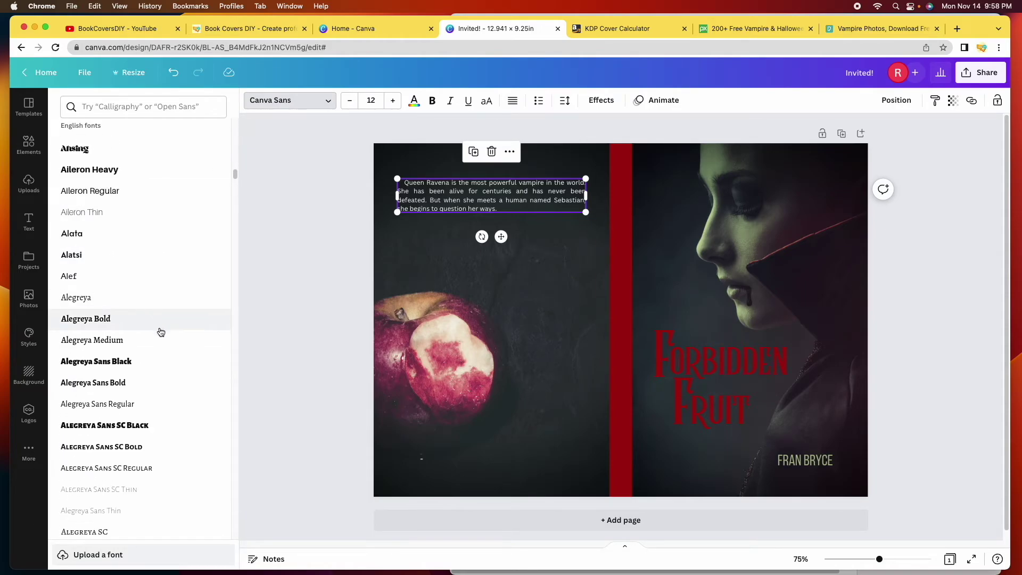
scroll(159, 330, up, 5)
click(70, 416)
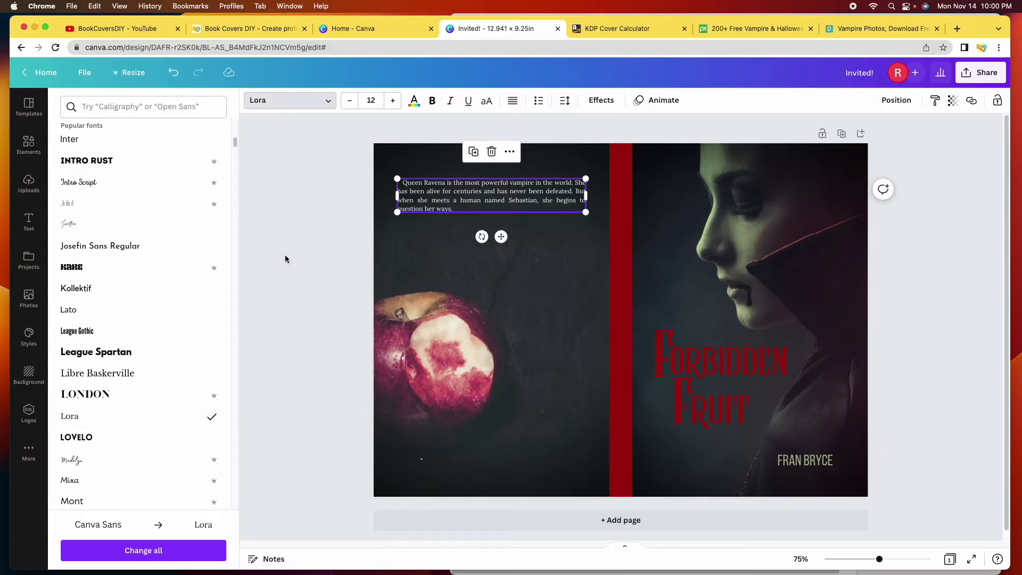
key(Escape)
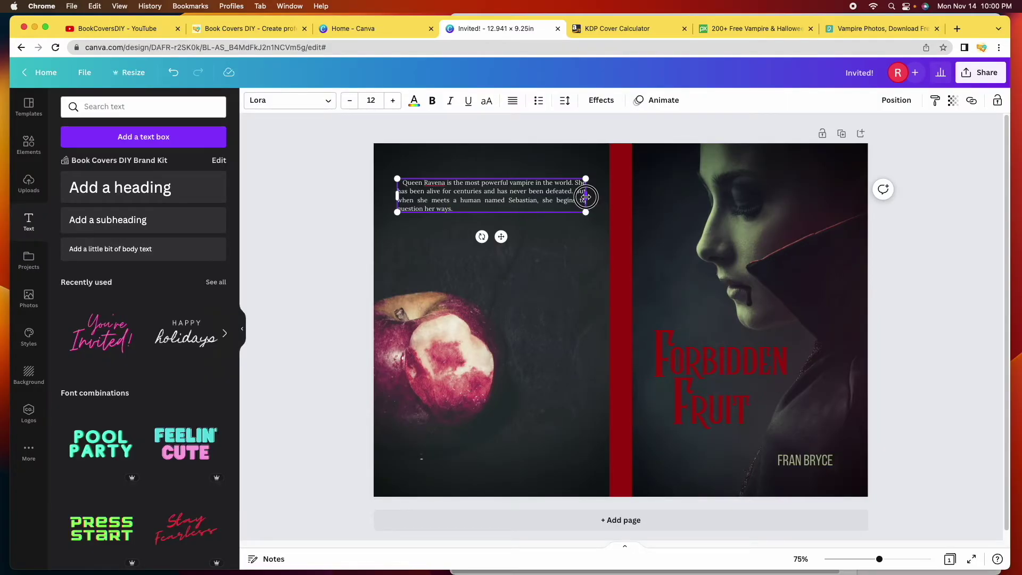
Narrow the blurb box so the text reflows and nudge it slightly right
drag(586, 195, 583, 197)
drag(465, 197, 502, 190)
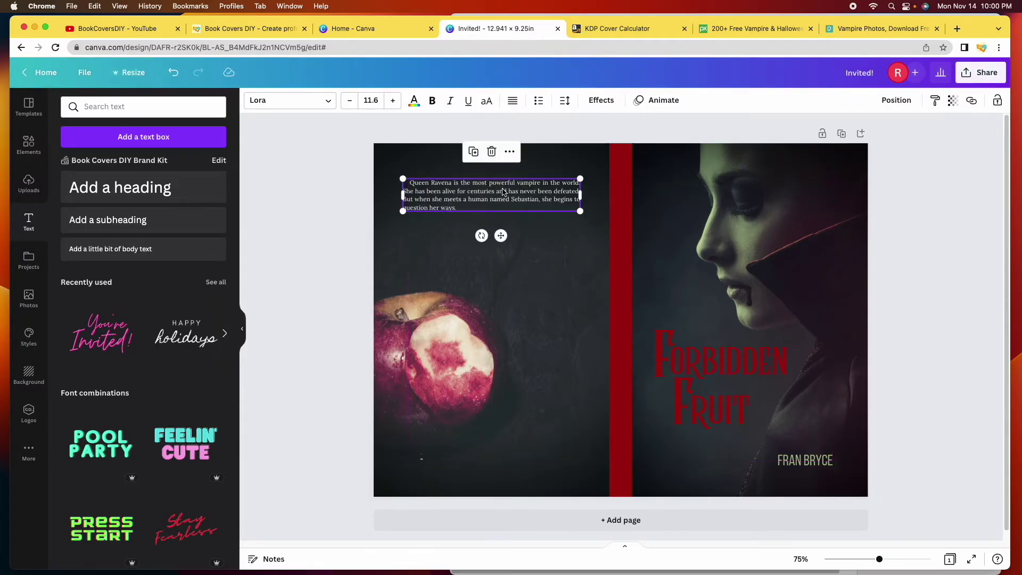
click(353, 201)
click(449, 190)
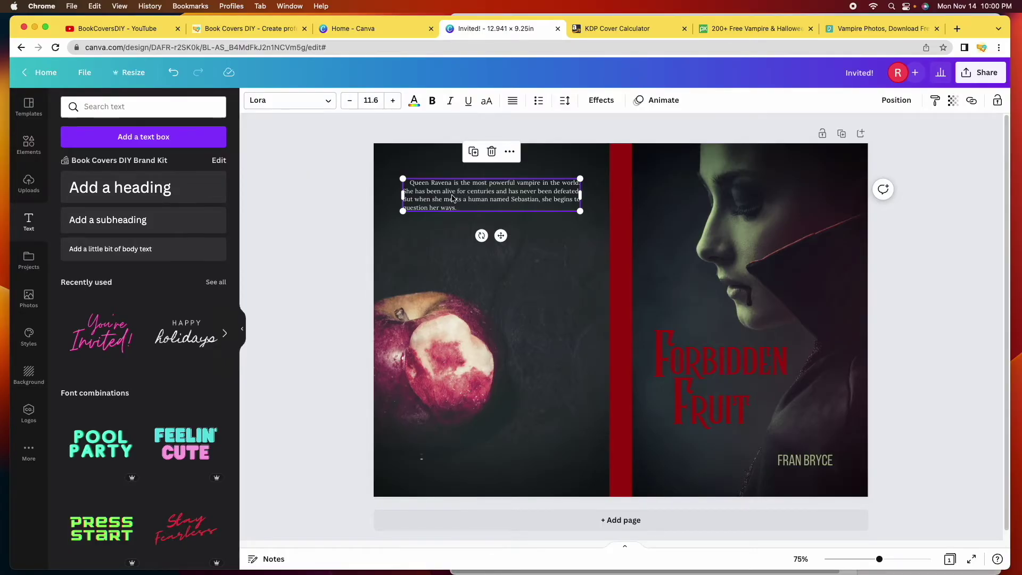
Colour the blurb text cream #F0E6D3, sampled from the bitten apple with the eyedropper
click(414, 100)
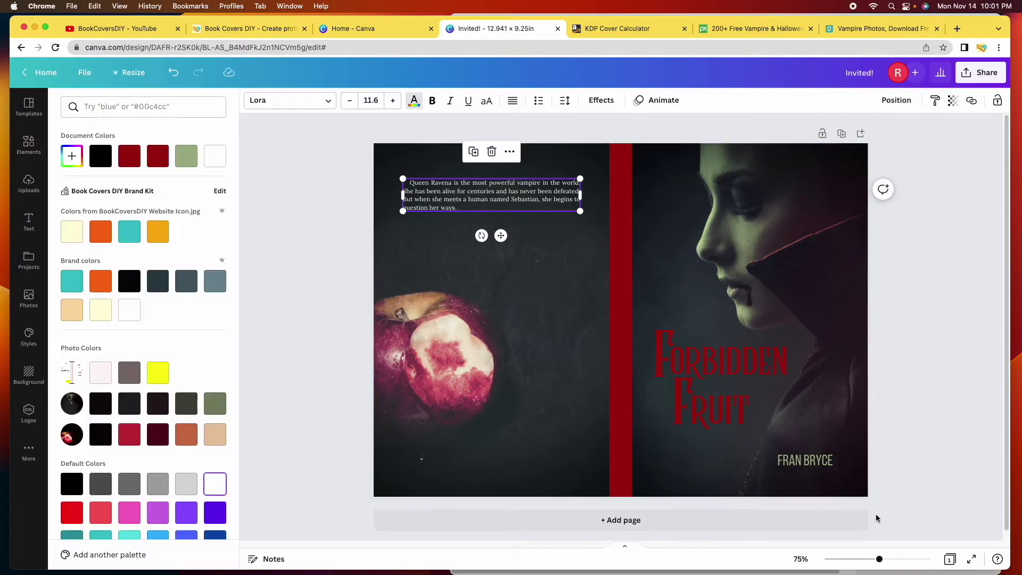
click(190, 162)
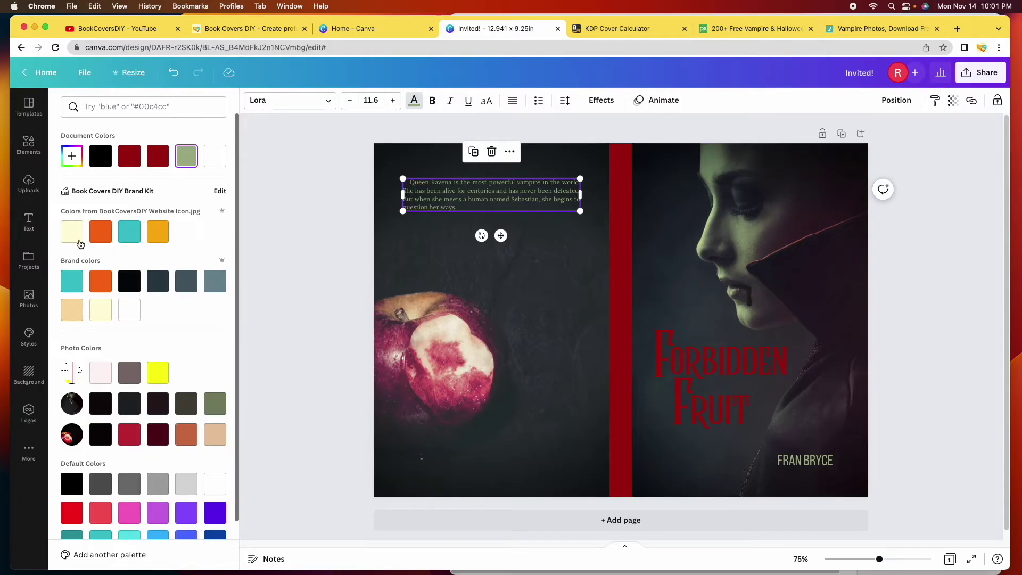
click(77, 237)
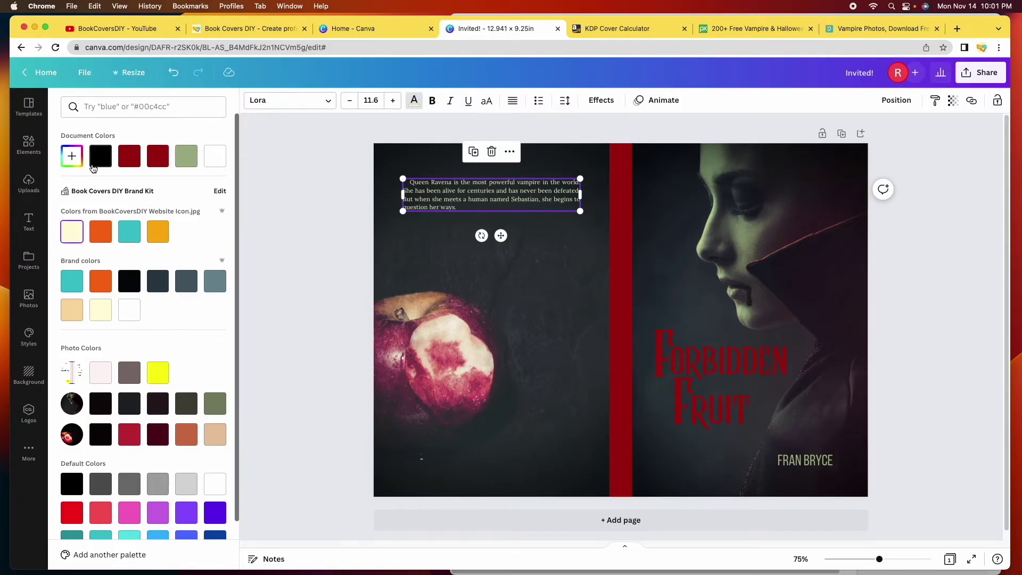
click(72, 156)
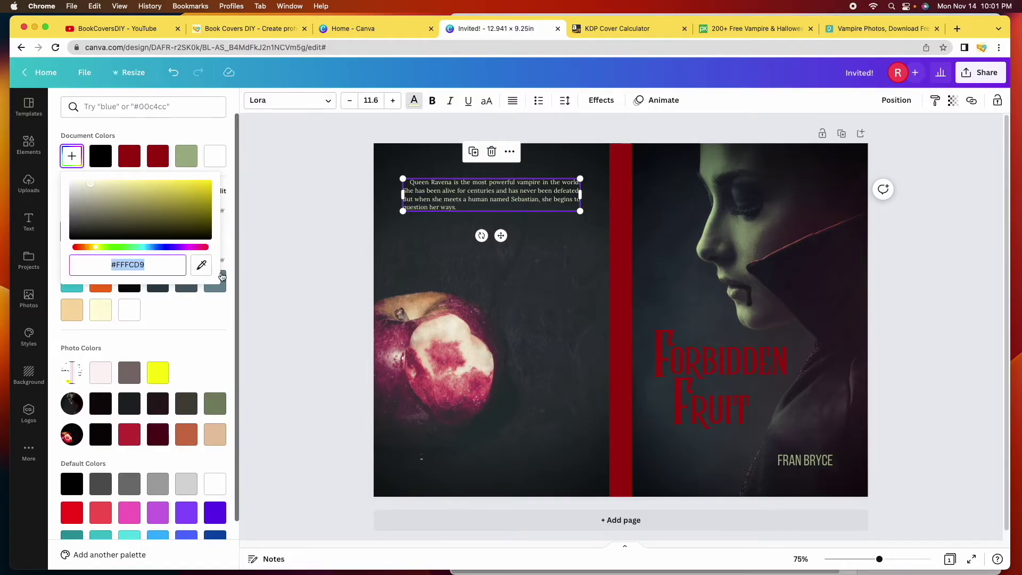
click(201, 268)
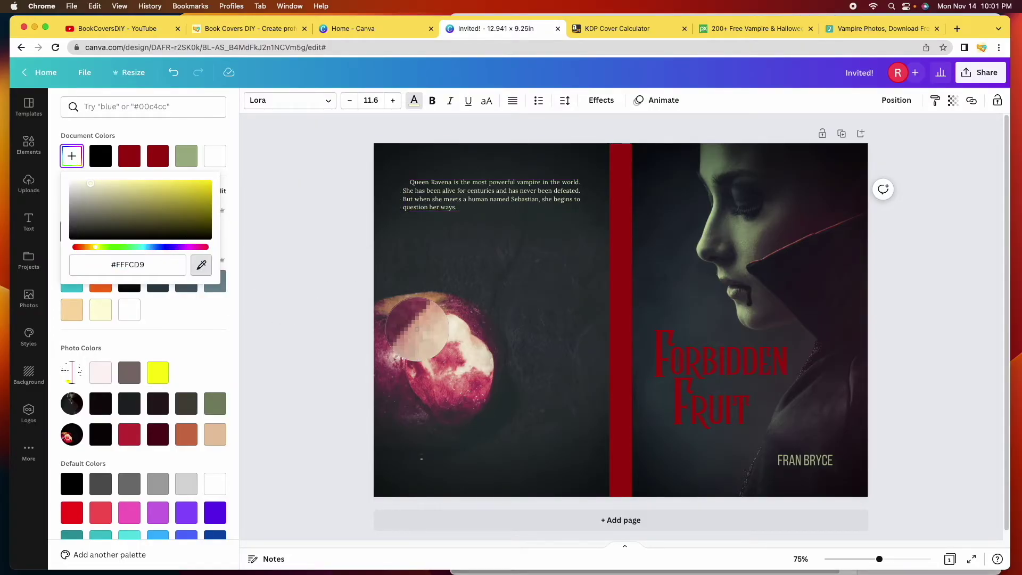
click(450, 334)
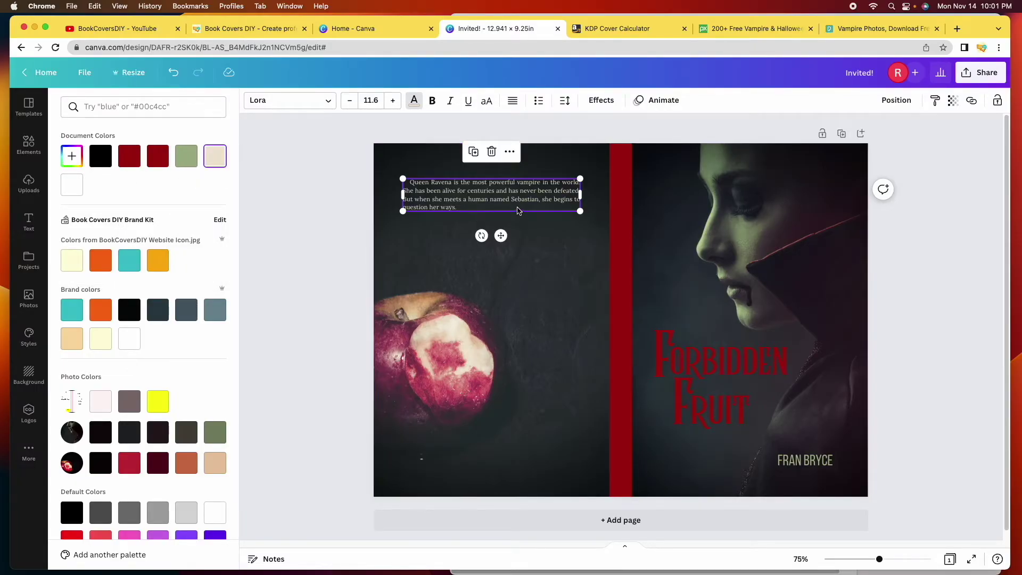
click(319, 262)
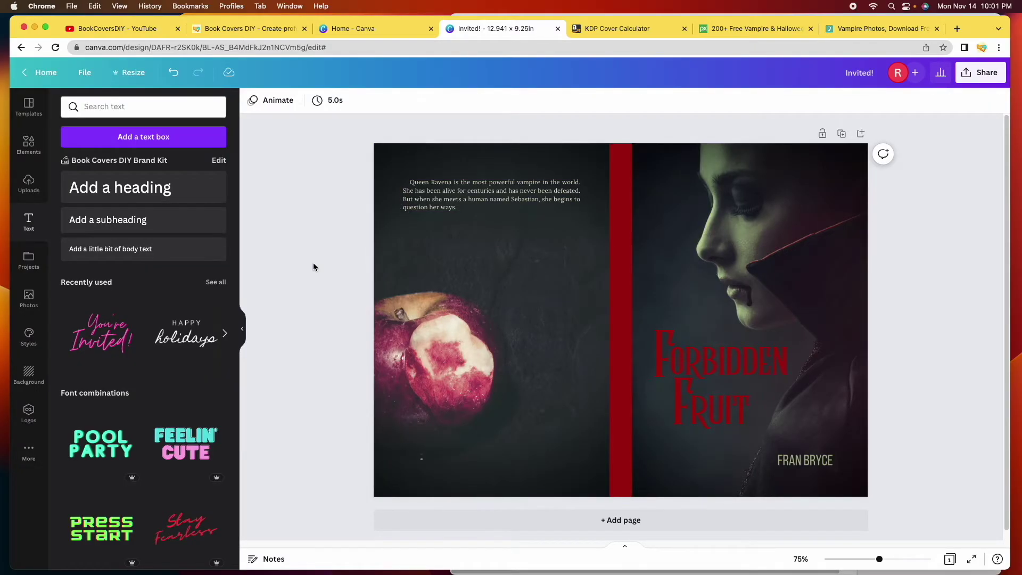
Bump the blurb to size 12 and place a duplicate directly beneath it
click(475, 195)
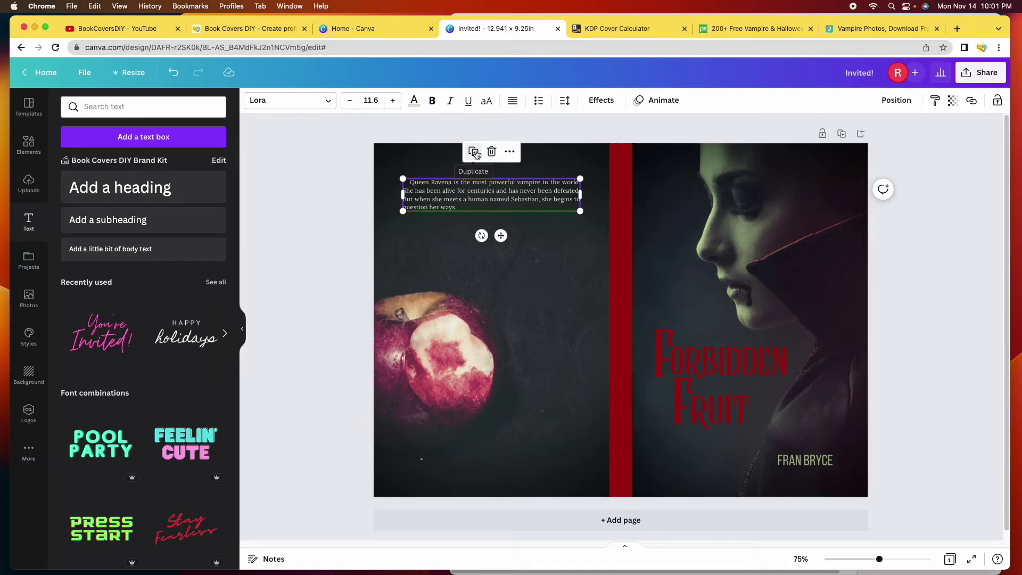
key(super+shift+period)
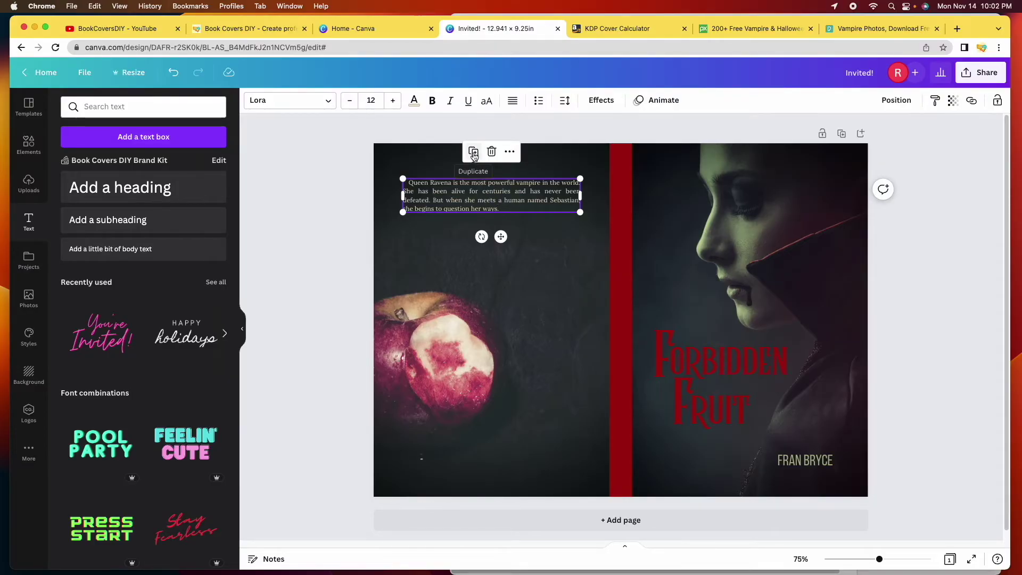
click(473, 152)
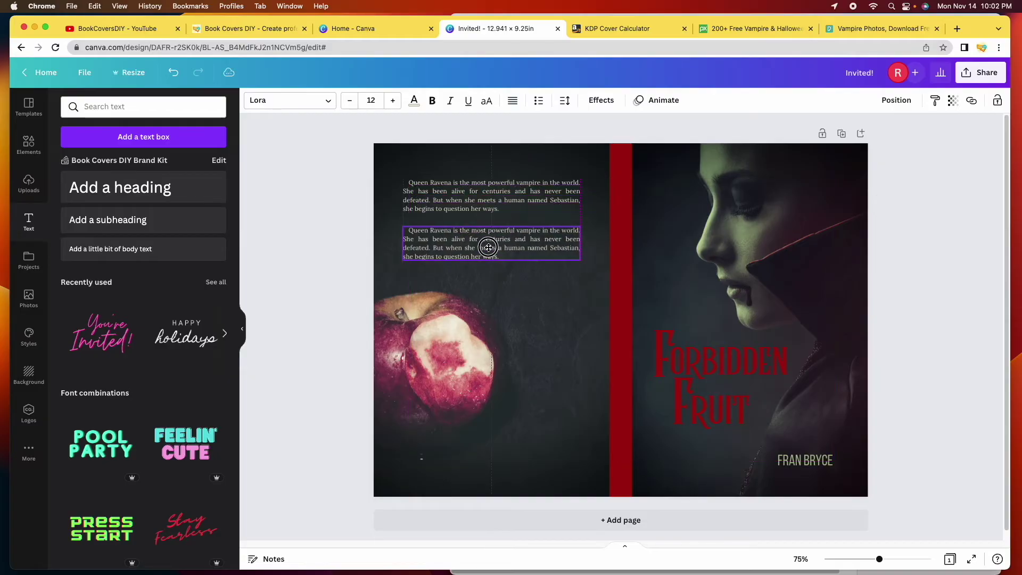
drag(486, 245, 486, 242)
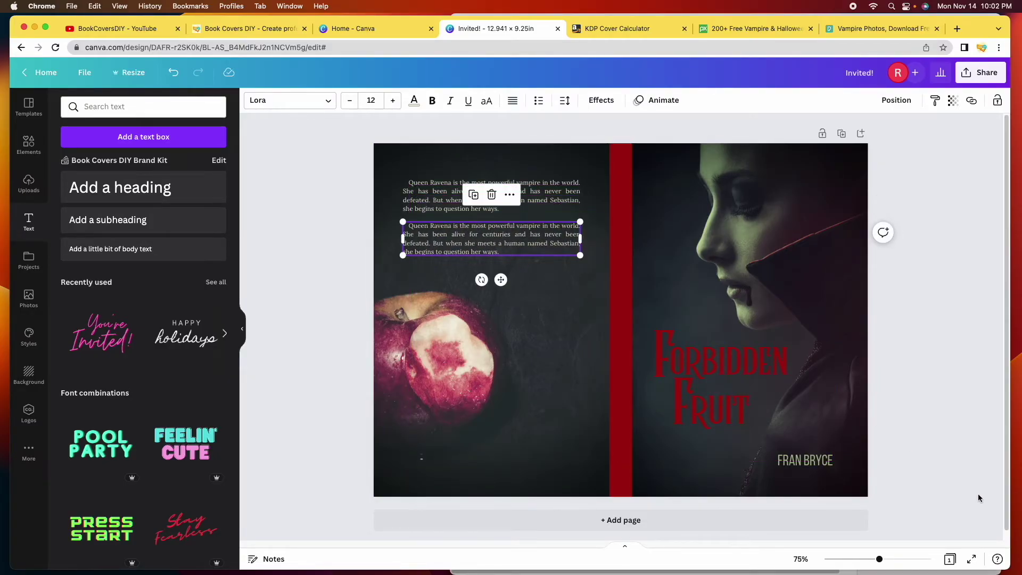
Copy the second blurb paragraph from the Sample Book Blurbs document and return to Canva
key(super+Tab)
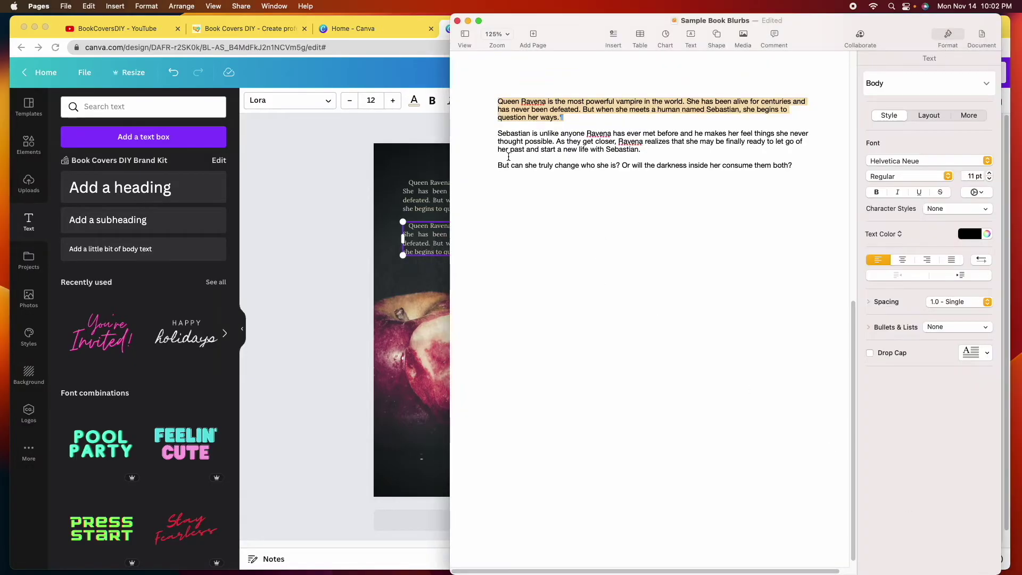
drag(496, 136, 645, 149)
right_click(617, 142)
click(636, 187)
key(super+Tab)
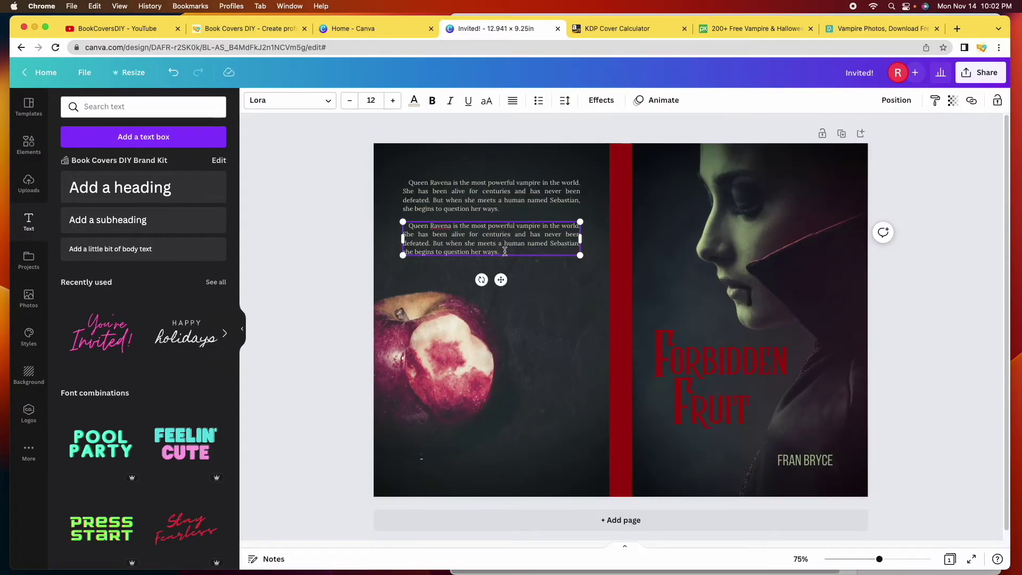
Paste the second blurb paragraph into the duplicate box and place a copy below it
double_click(414, 225)
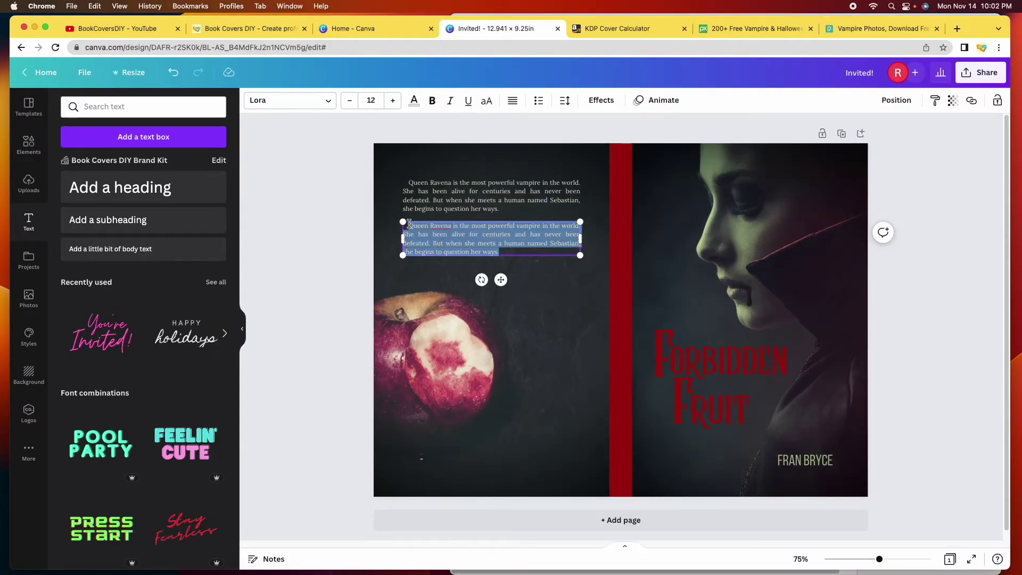
key(super+v)
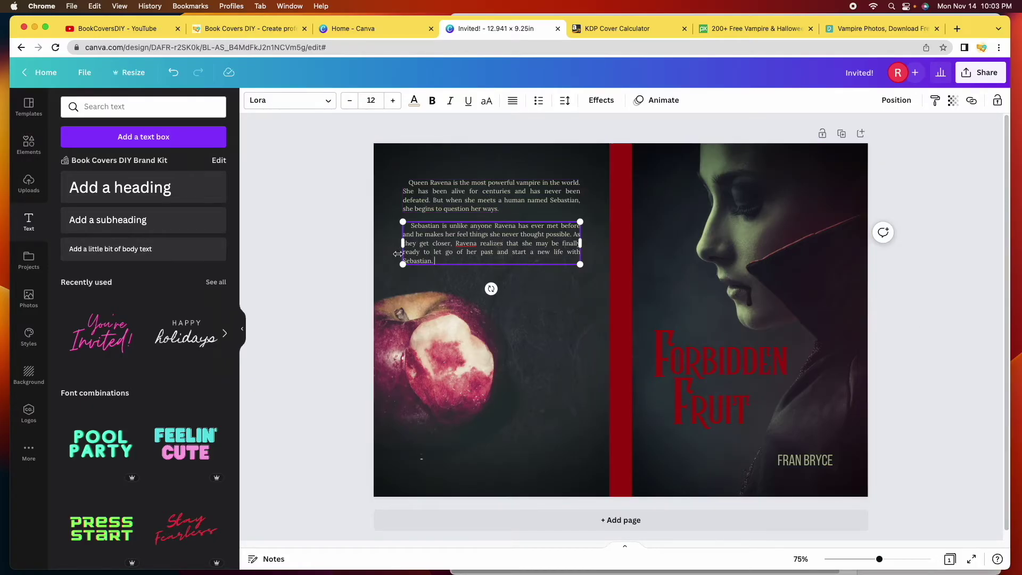
click(480, 201)
drag(479, 265, 485, 314)
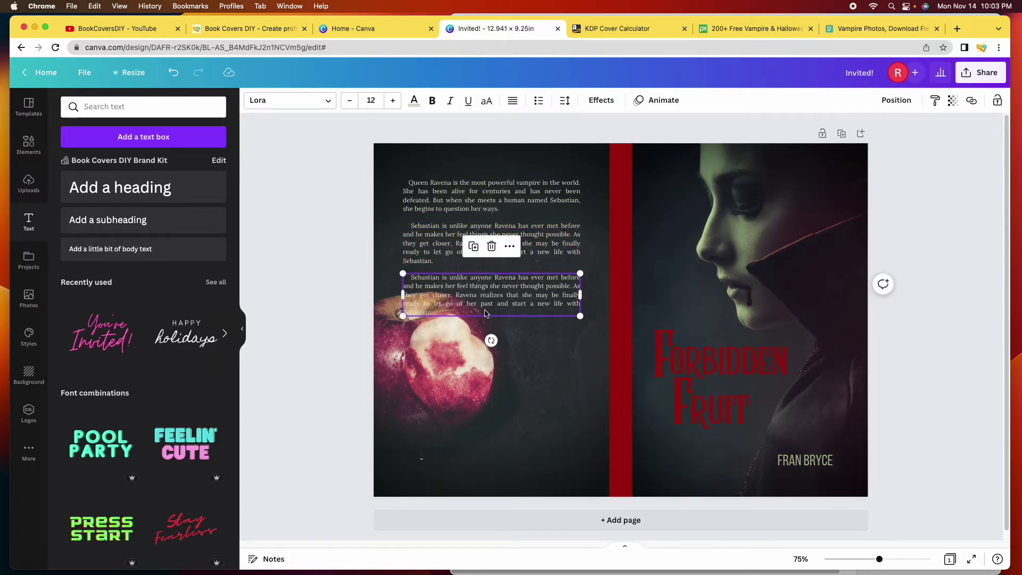
Copy the closing question from Pages and paste it into the third paragraph box
mouse_move(990, 571)
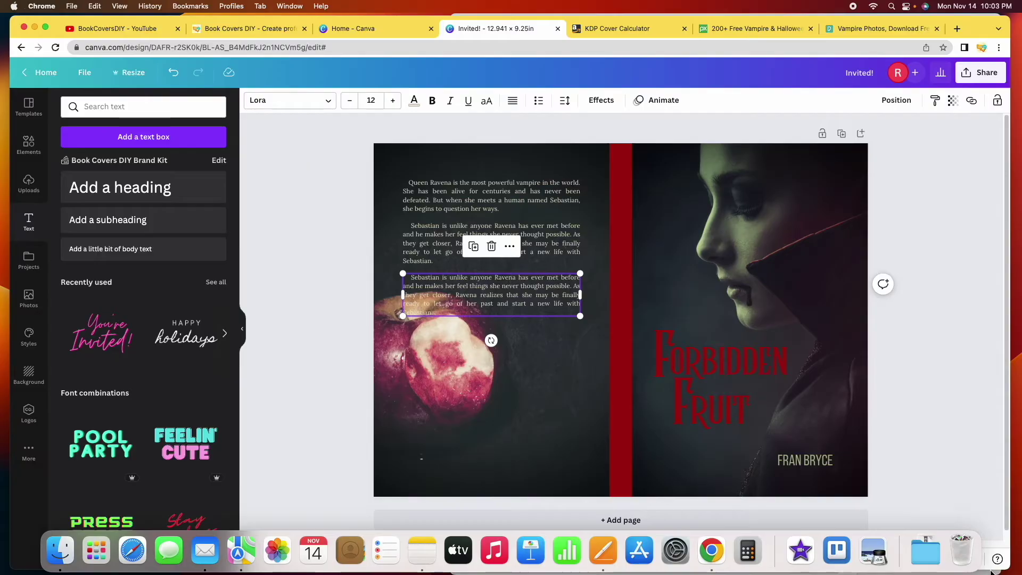
key(super+Tab)
drag(498, 165, 792, 165)
right_click(793, 165)
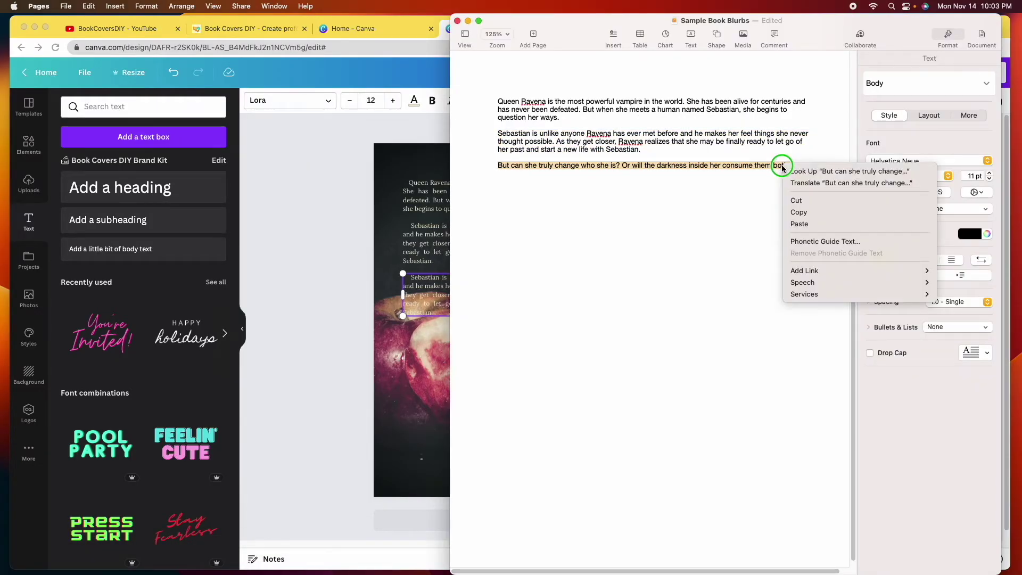
click(824, 215)
key(super+Tab)
key(super+a)
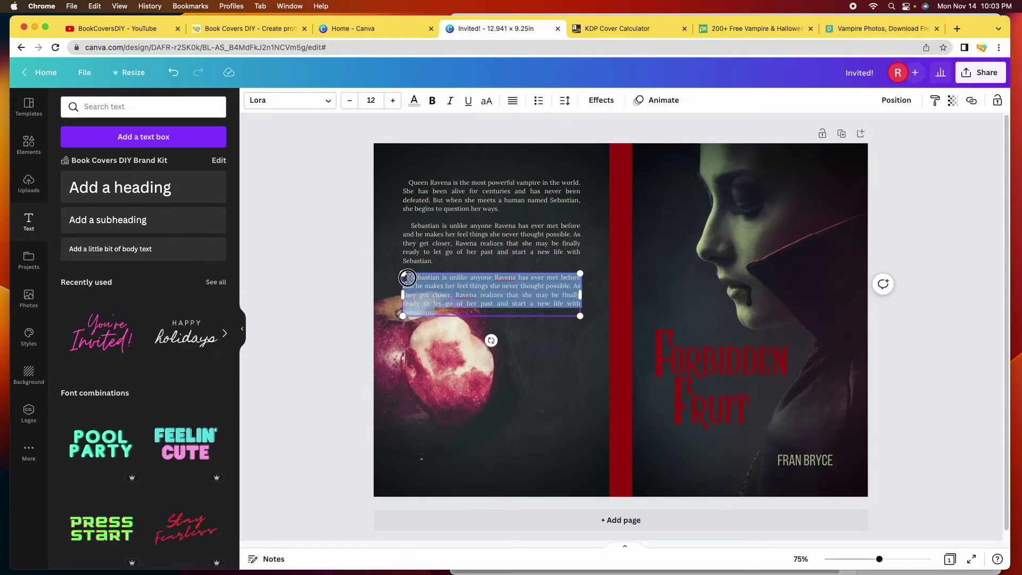
key(super+v)
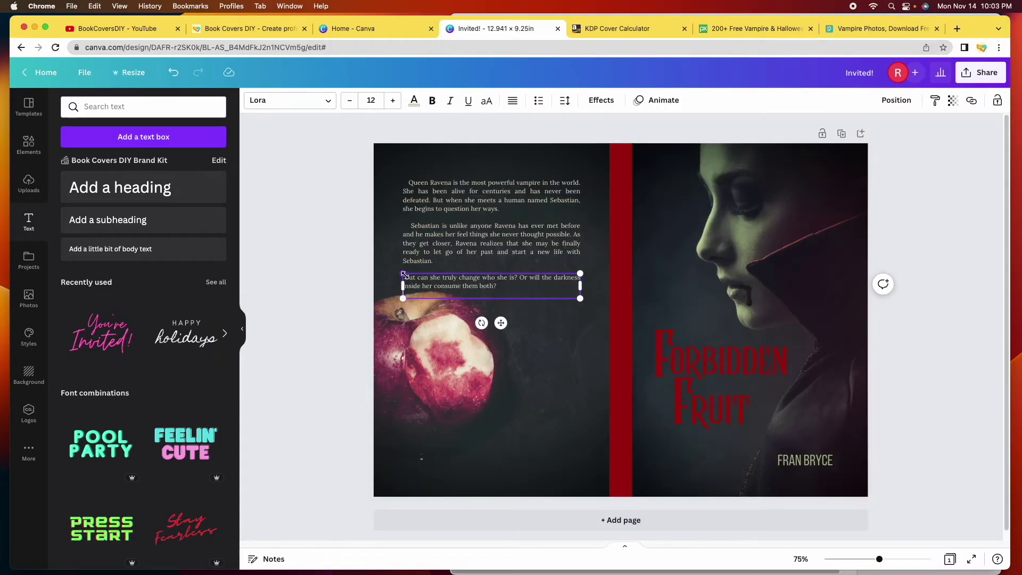
click(358, 235)
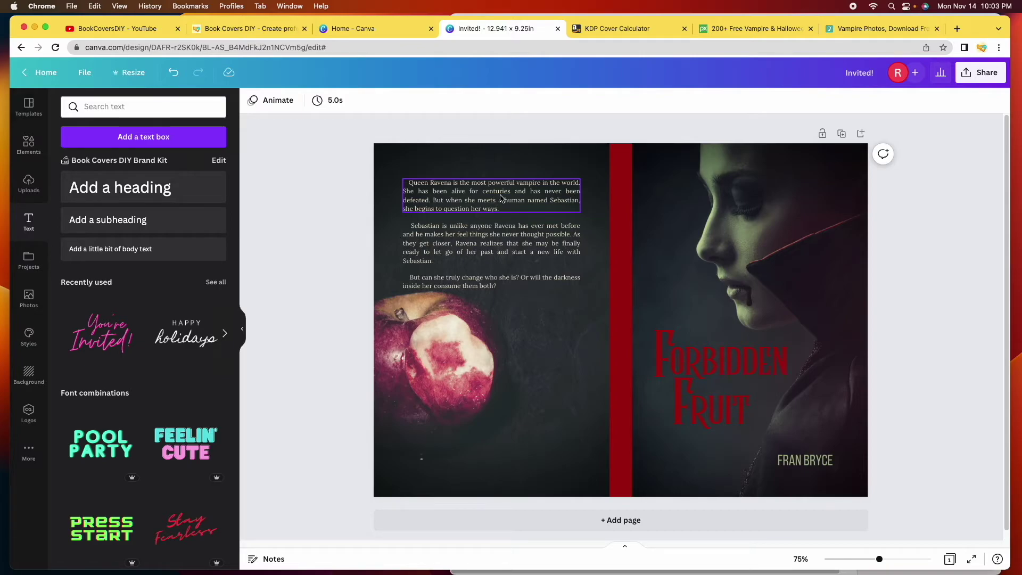
Select all three blurb paragraphs and tidy them into even alignment
click(500, 198)
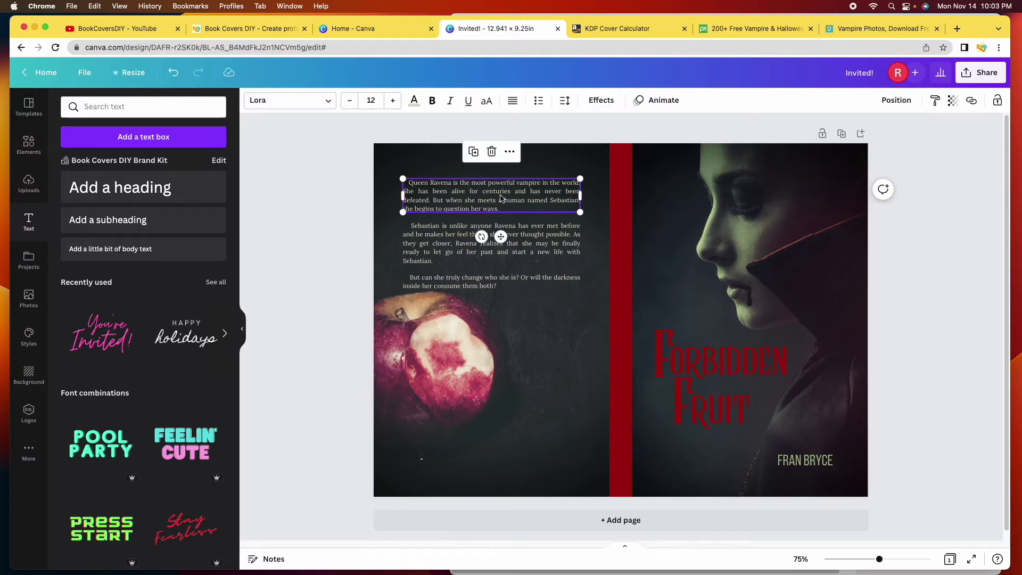
shift+click(468, 241)
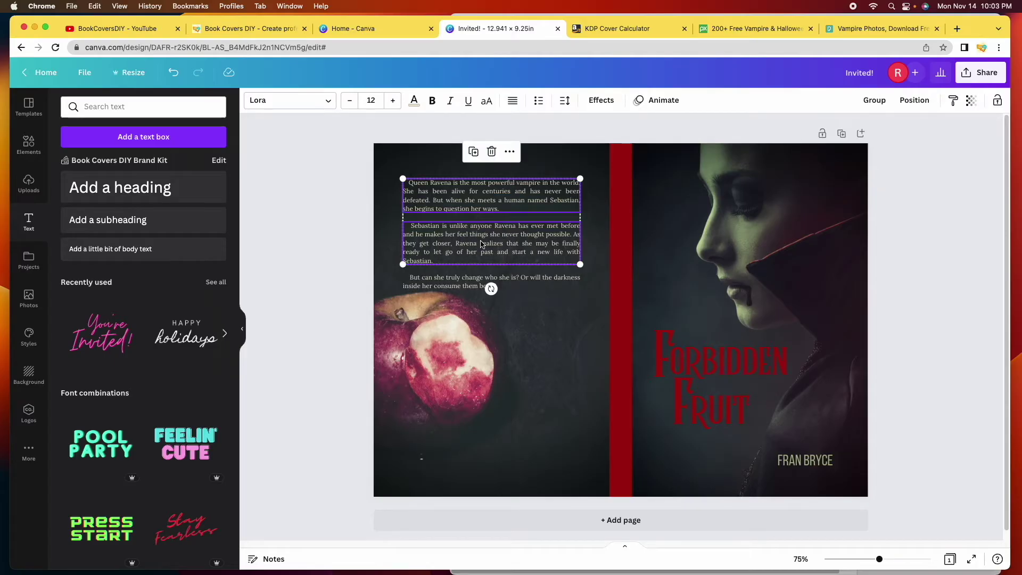
shift+click(460, 284)
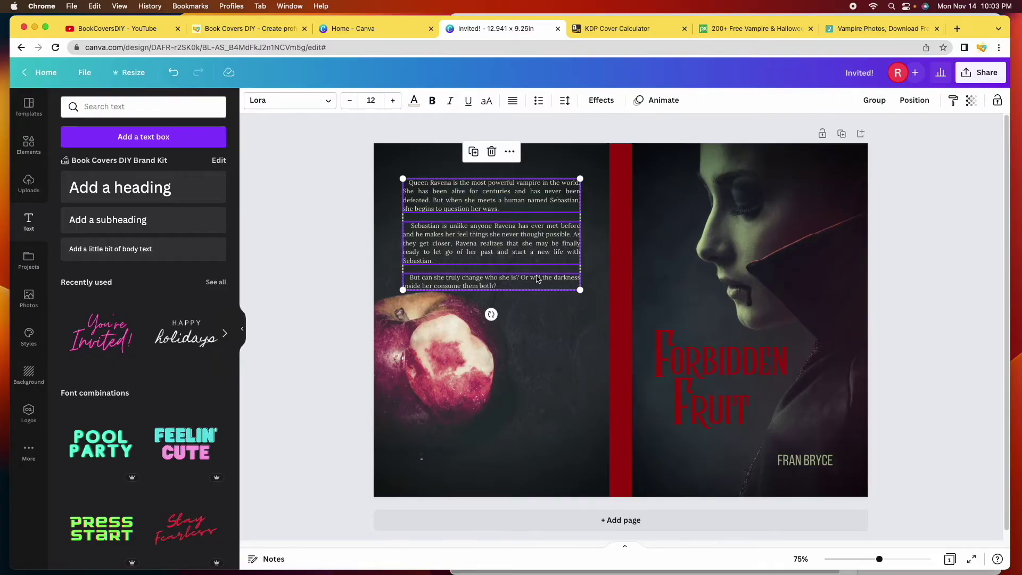
click(914, 101)
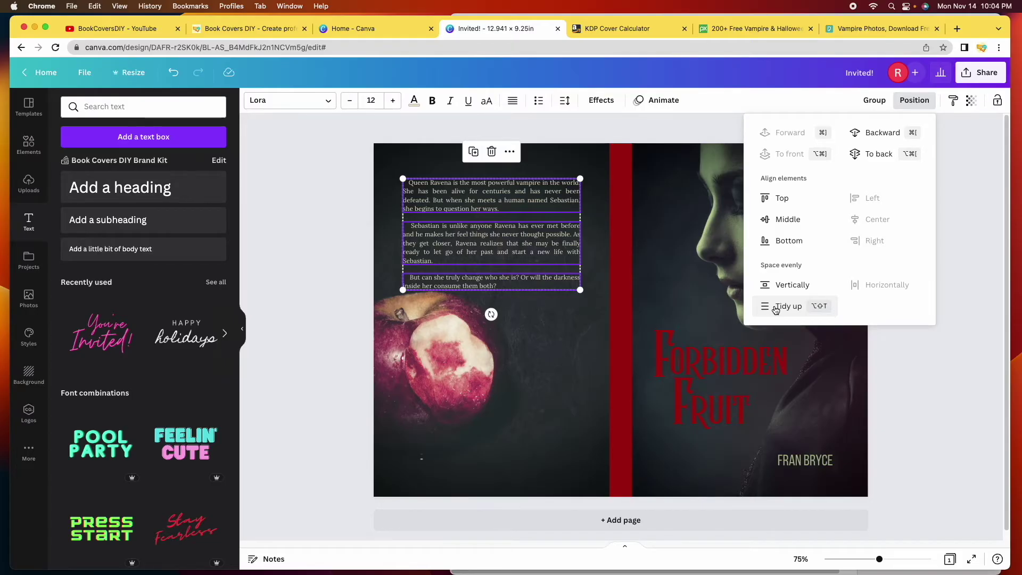
drag(501, 233, 506, 230)
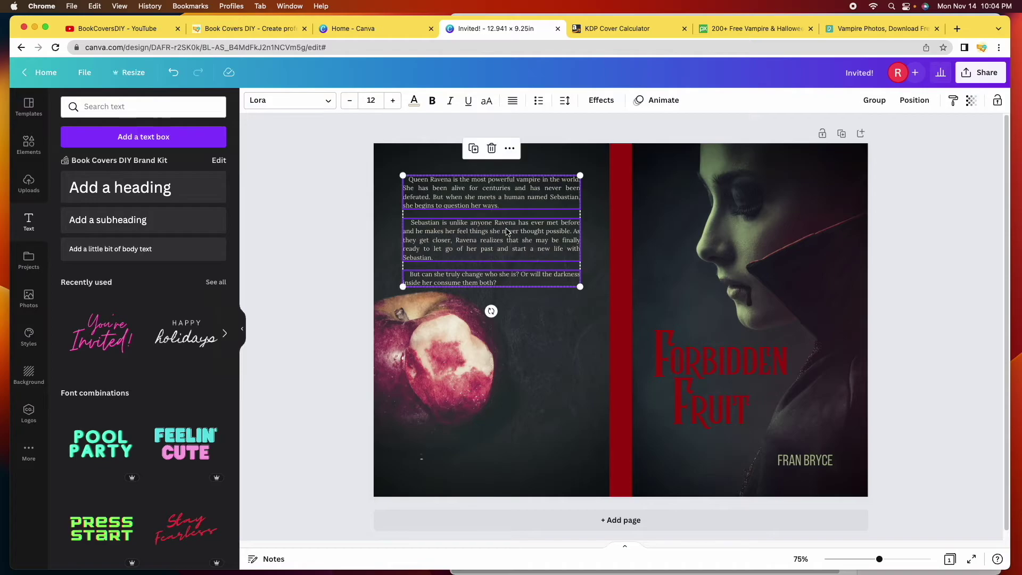
Group the three paragraphs into one block and move it slightly up
click(874, 101)
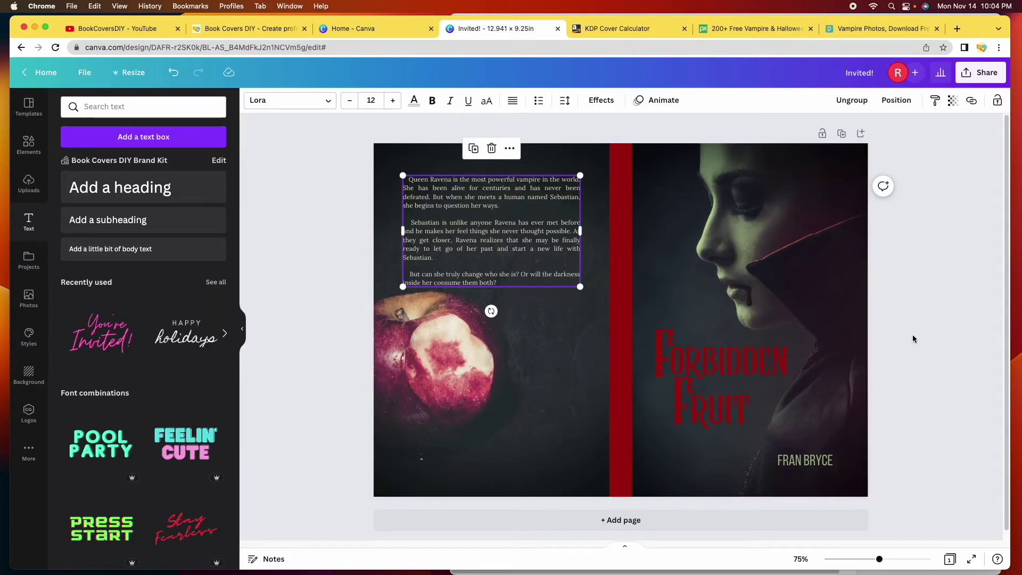
click(947, 343)
mouse_move(463, 221)
mouse_down()
mouse_move(478, 213)
mouse_move(466, 217)
mouse_up()
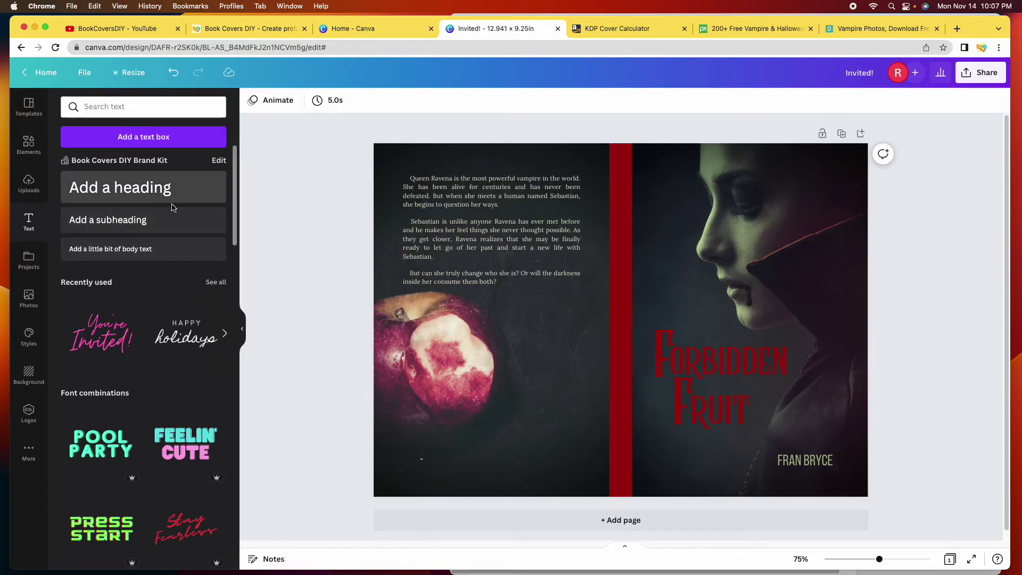
Ungroup the title and place a duplicate of the word FORBIDDEN above it
click(722, 359)
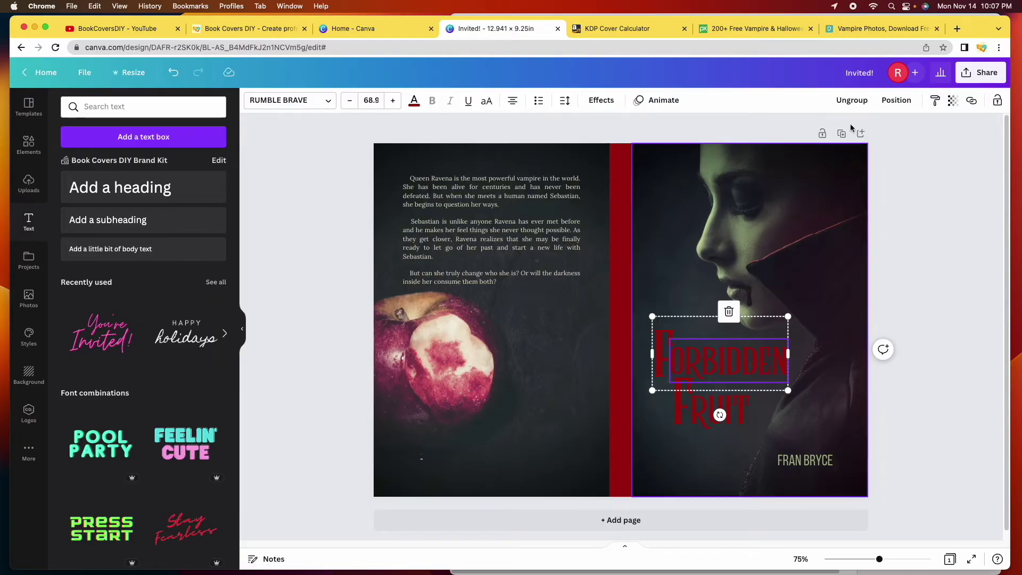
click(852, 101)
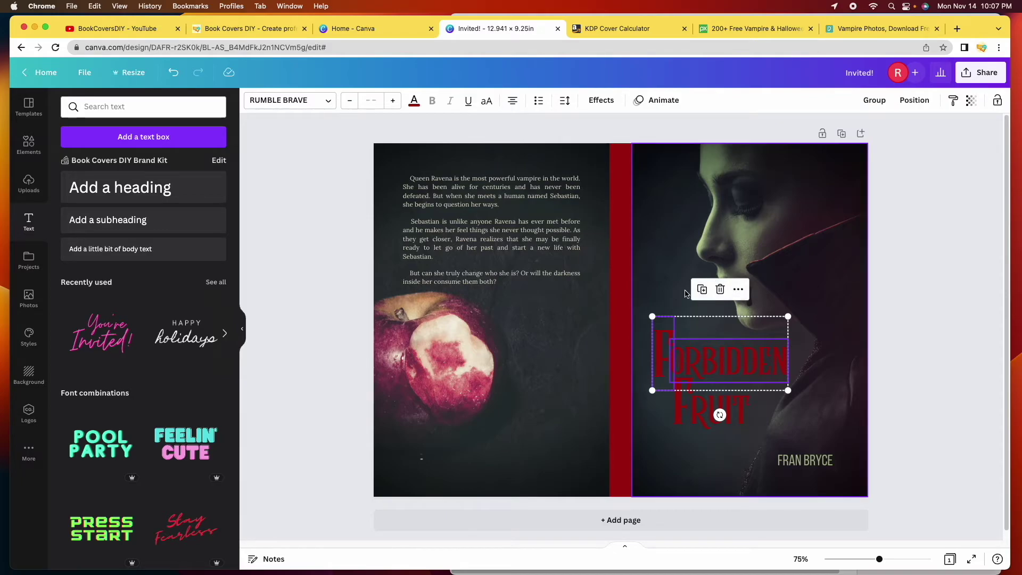
click(926, 307)
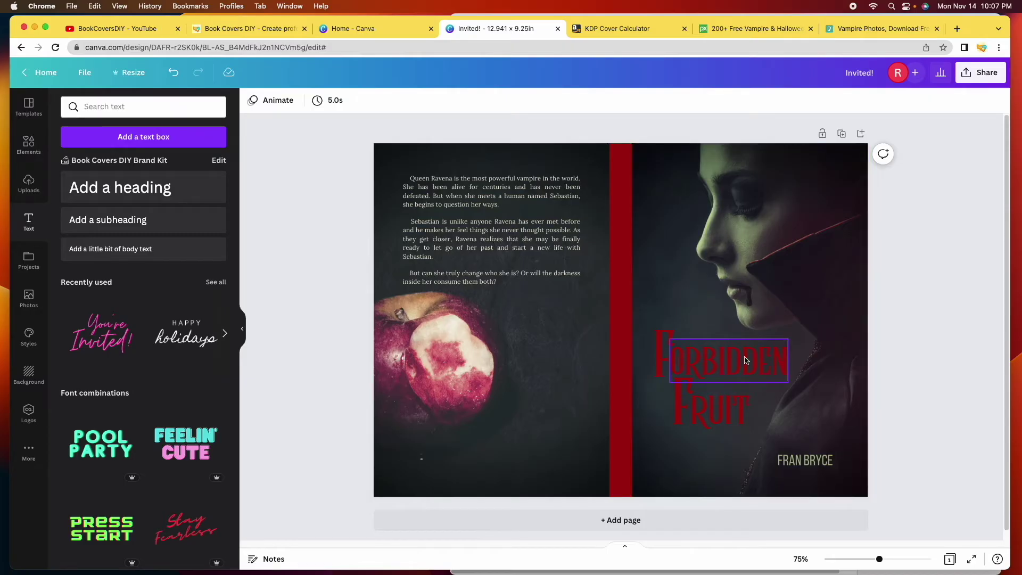
click(702, 362)
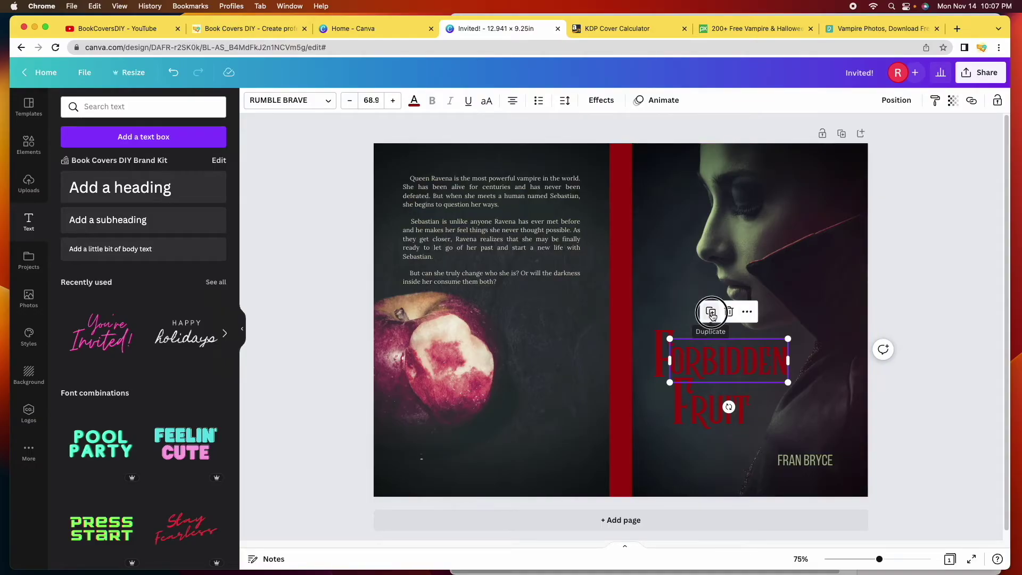
click(711, 314)
drag(721, 364, 646, 296)
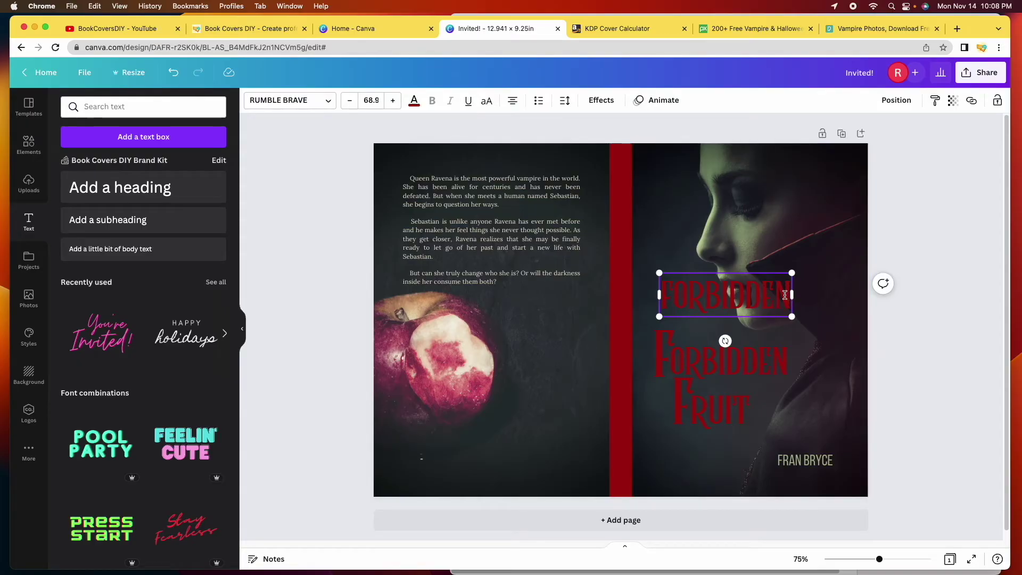
Retype the copy as FORBIDDEN FRUIT, shrink it to 41.9, and widen it onto one line
key(BackSpace)
key(BackSpace)
key(BackSpace)
key(BackSpace)
key(BackSpace)
key(BackSpace)
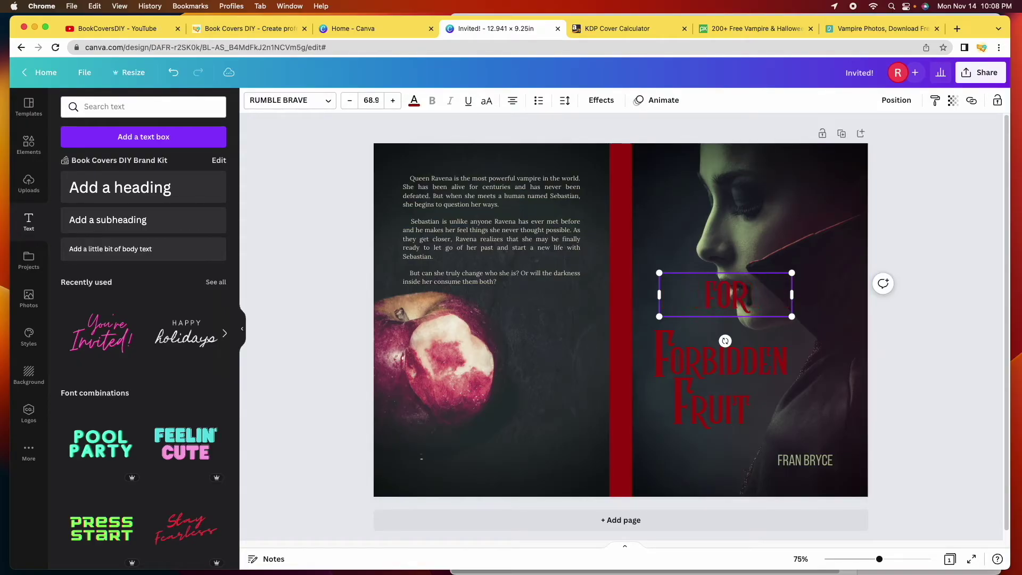
text(ORBIDDEN)
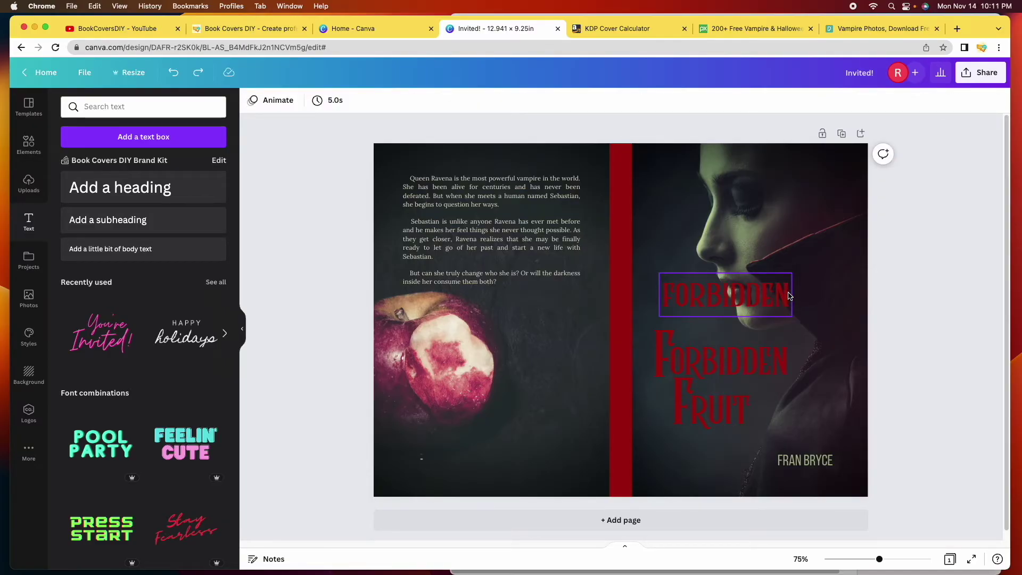
click(772, 299)
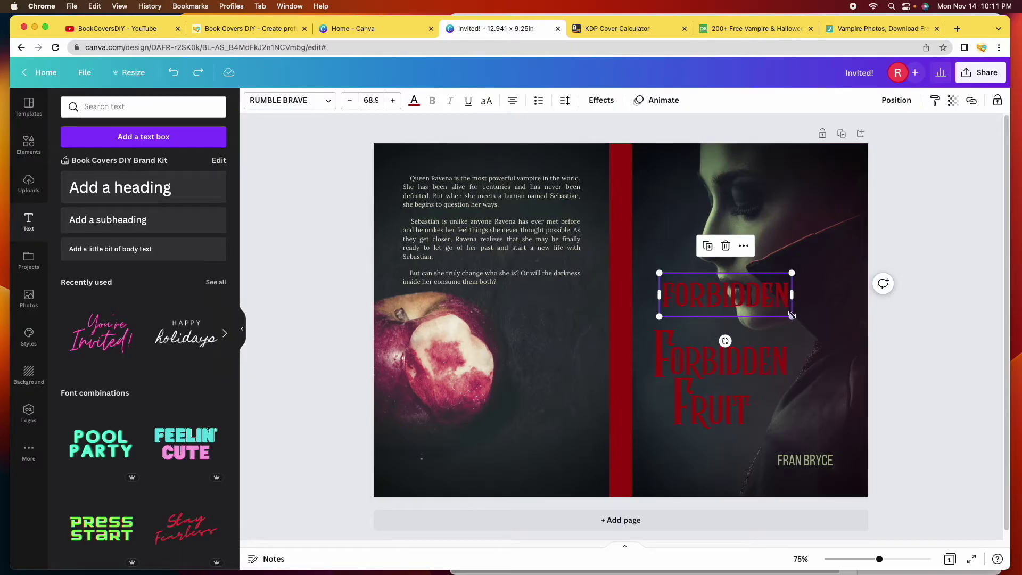
drag(792, 314, 740, 299)
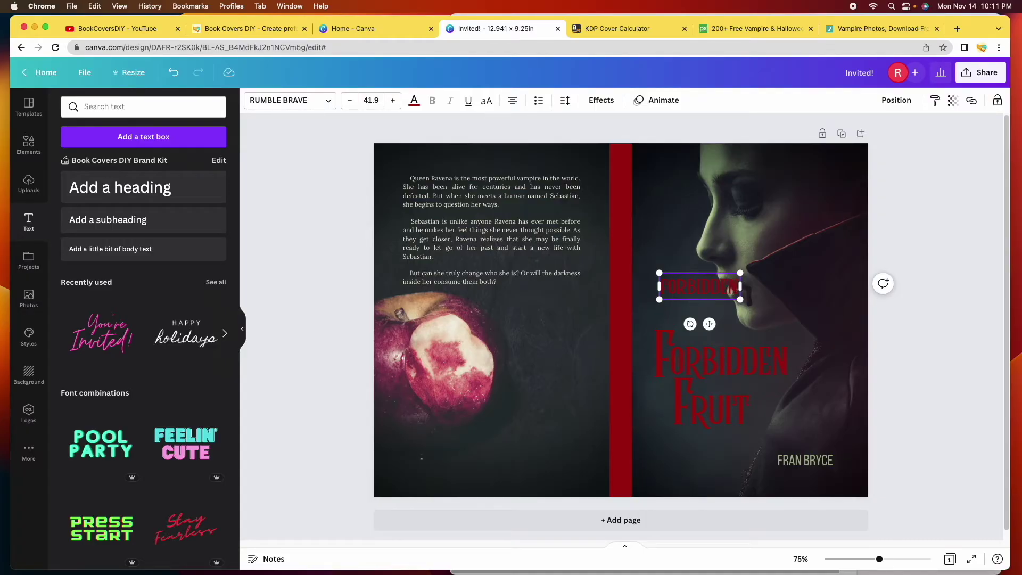
text(FRUIT)
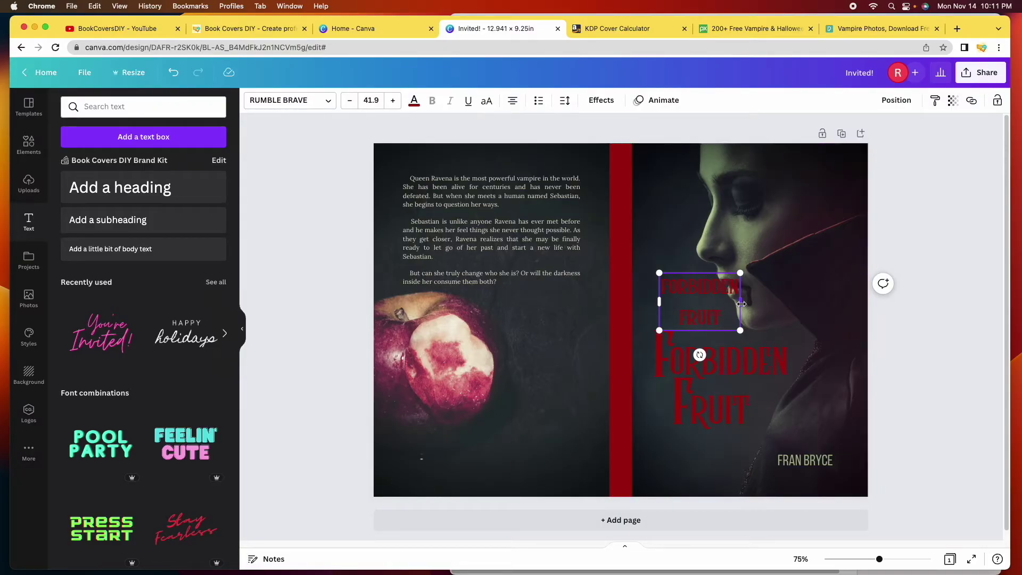
drag(741, 303, 793, 296)
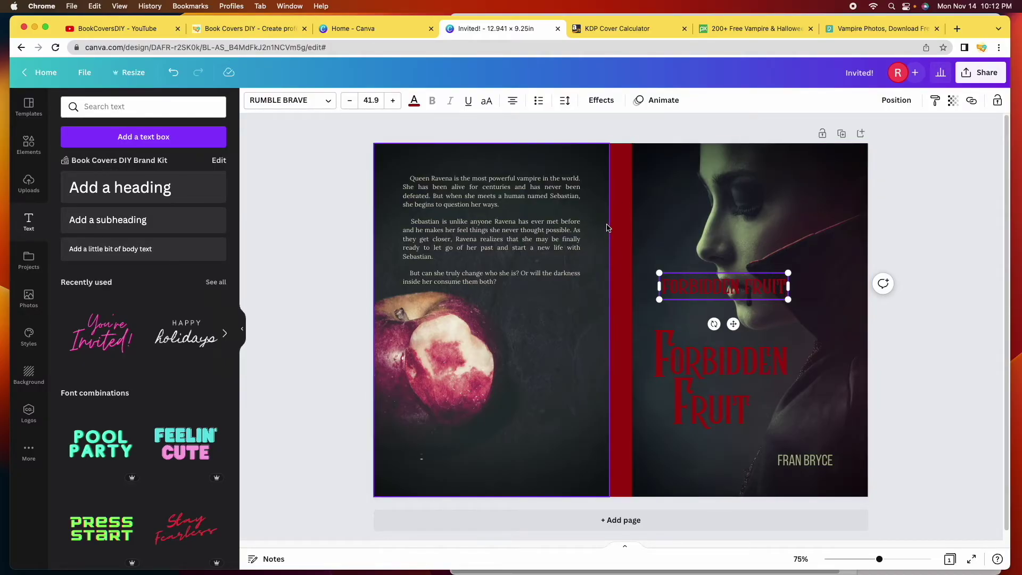
Make the small FORBIDDEN FRUIT title copy black and rotate it to 90°
click(415, 106)
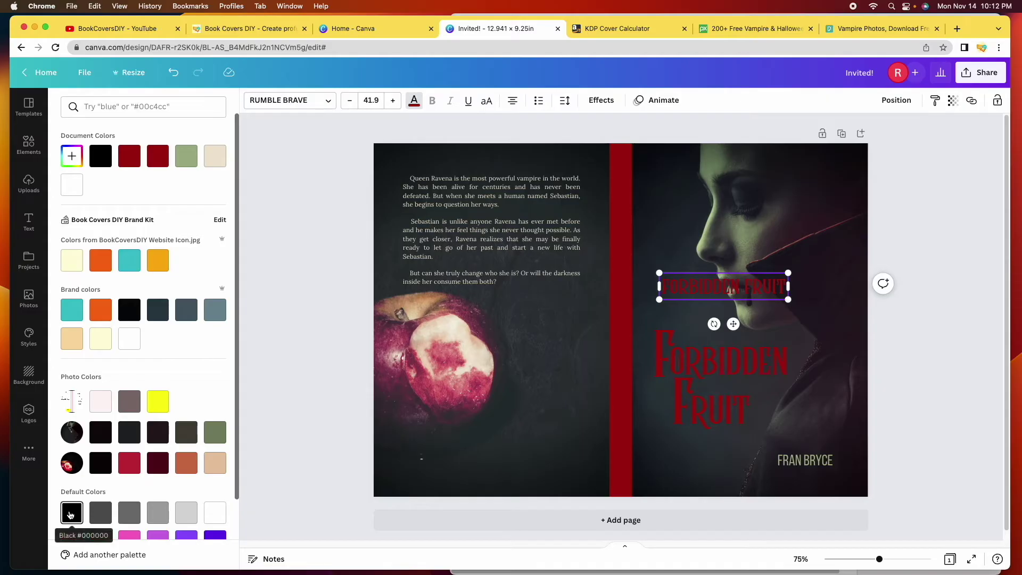
scroll(80, 478, down, 3)
click(74, 437)
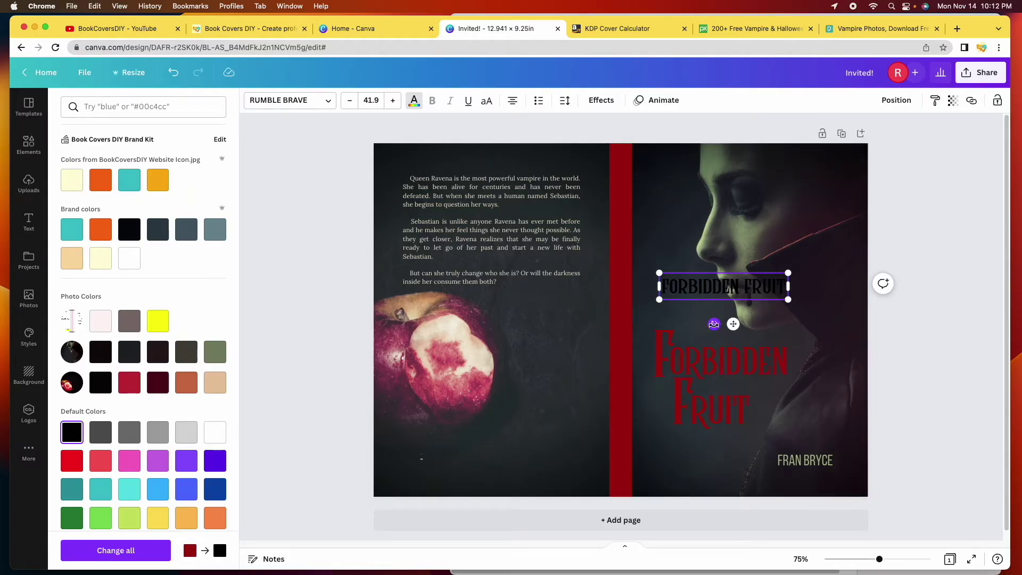
drag(713, 323, 686, 278)
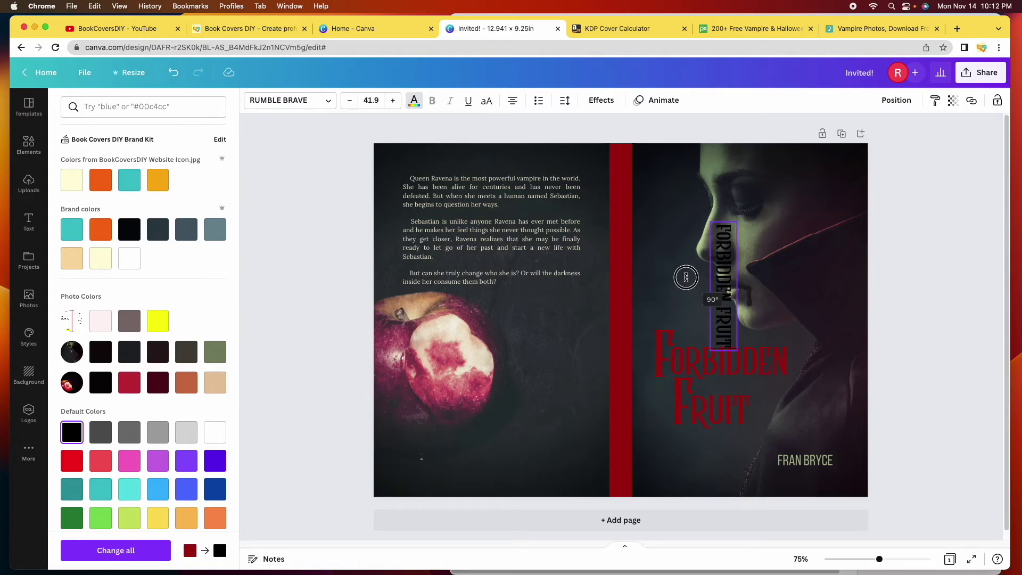
drag(686, 277, 686, 277)
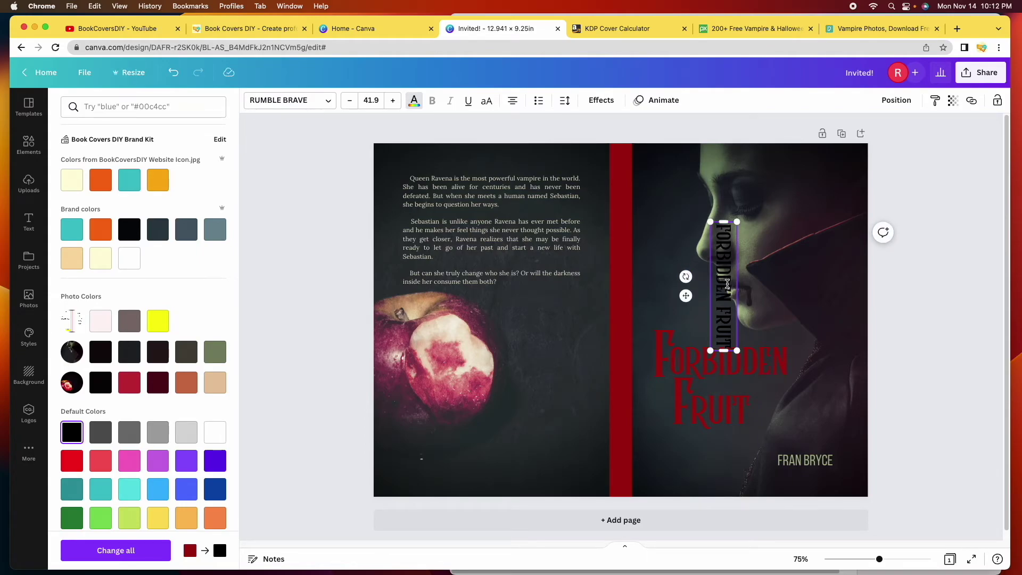
Move the vertical title onto the red spine, centred and reading top to bottom
click(942, 296)
click(941, 296)
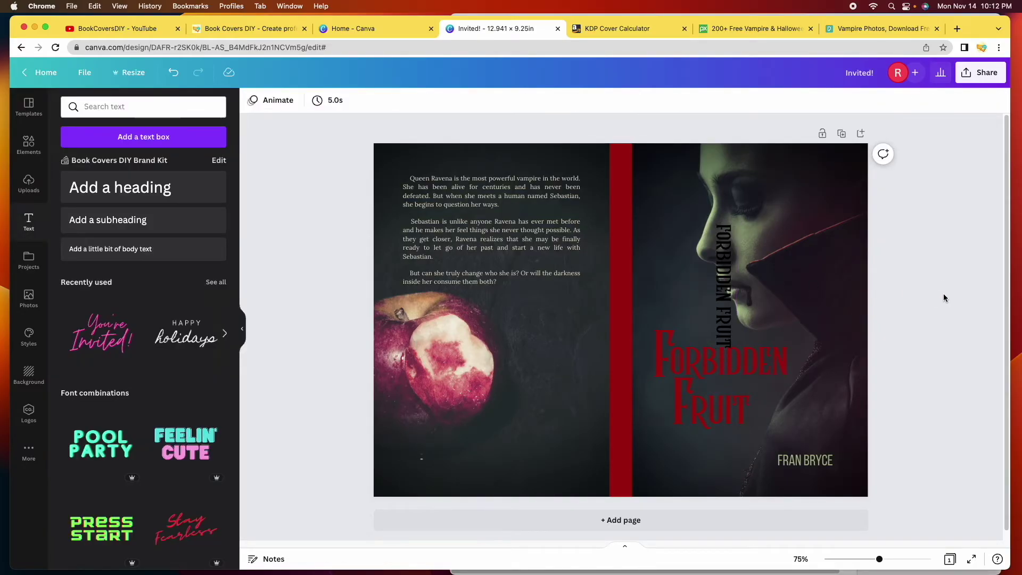
click(724, 302)
drag(722, 299, 620, 247)
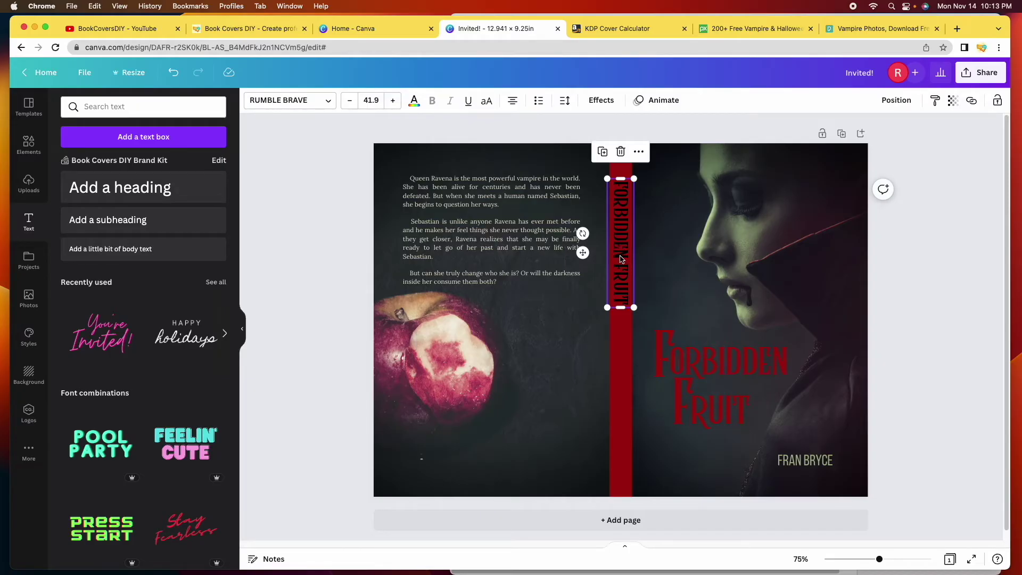
click(939, 252)
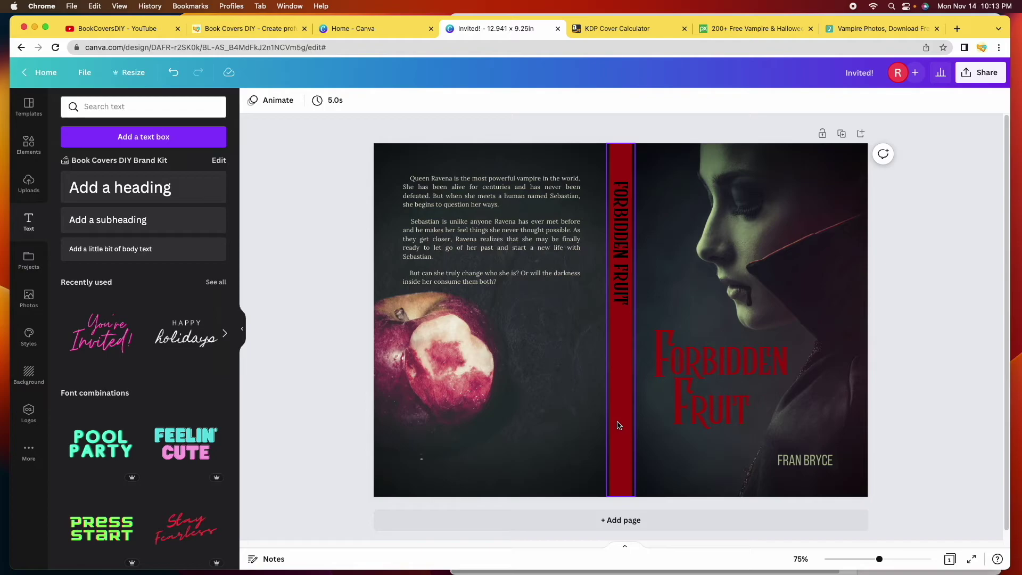
click(798, 462)
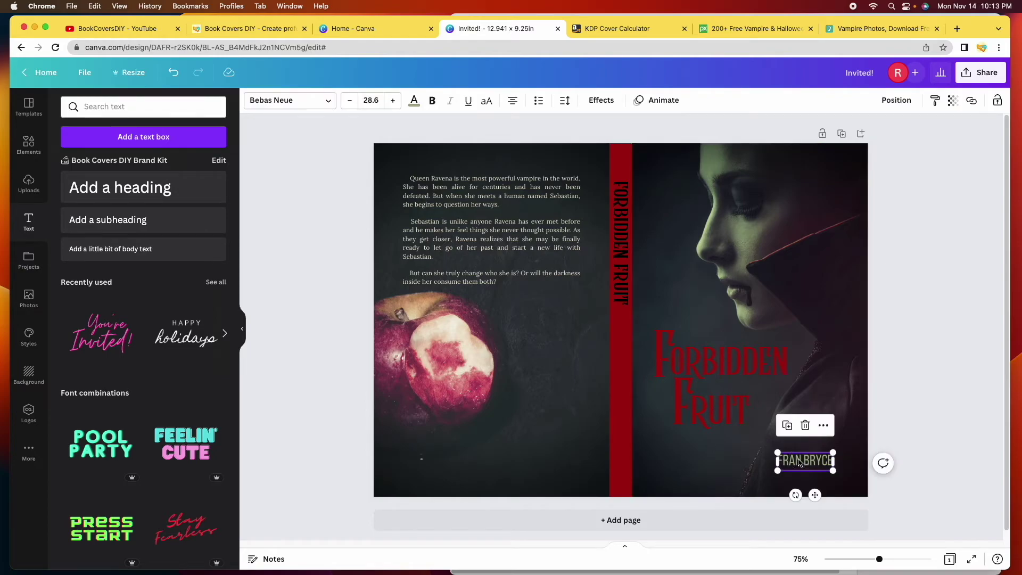
click(788, 426)
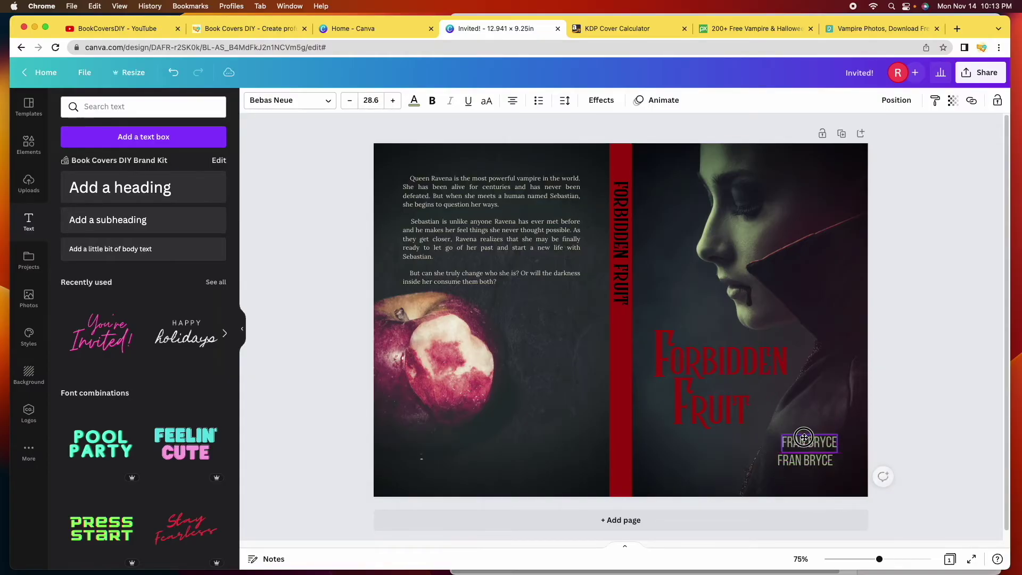
drag(803, 439, 804, 426)
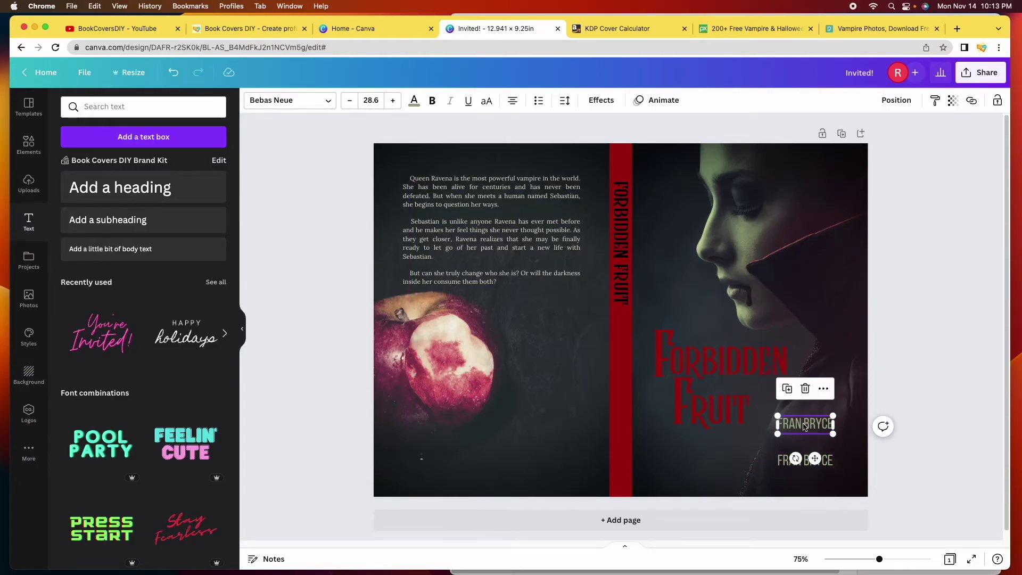
drag(806, 431, 644, 434)
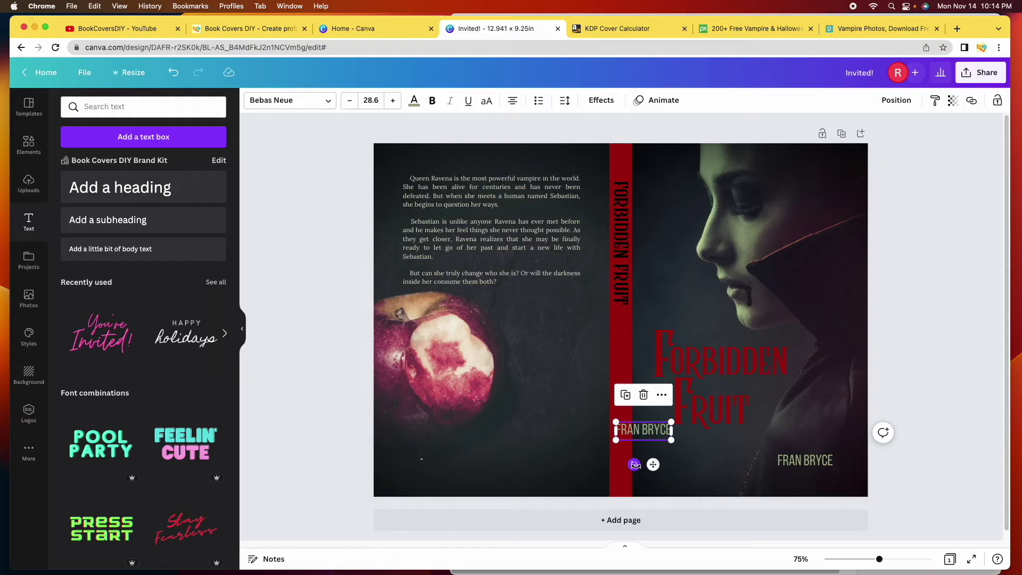
drag(634, 464, 620, 423)
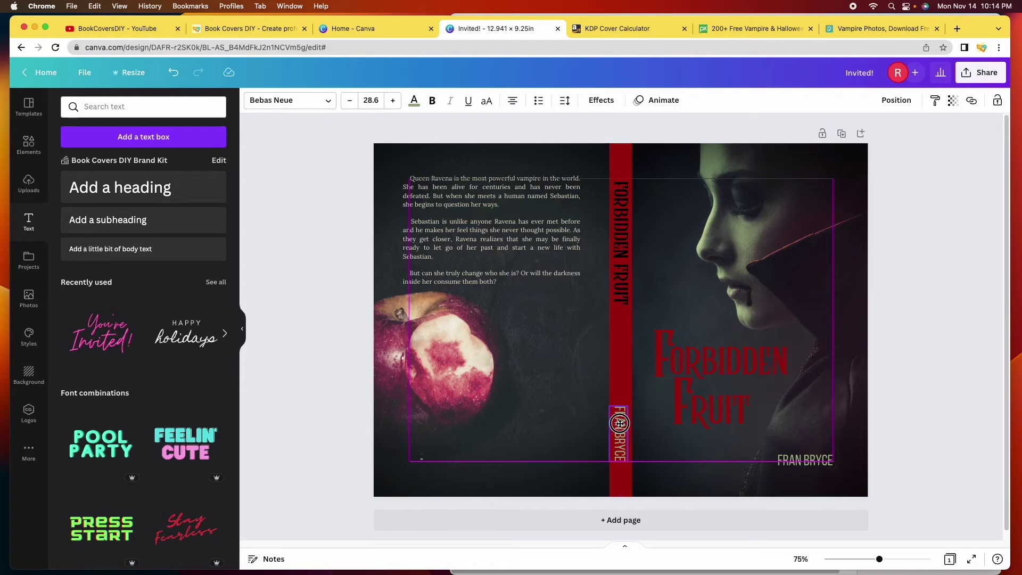
click(883, 535)
drag(879, 559, 889, 559)
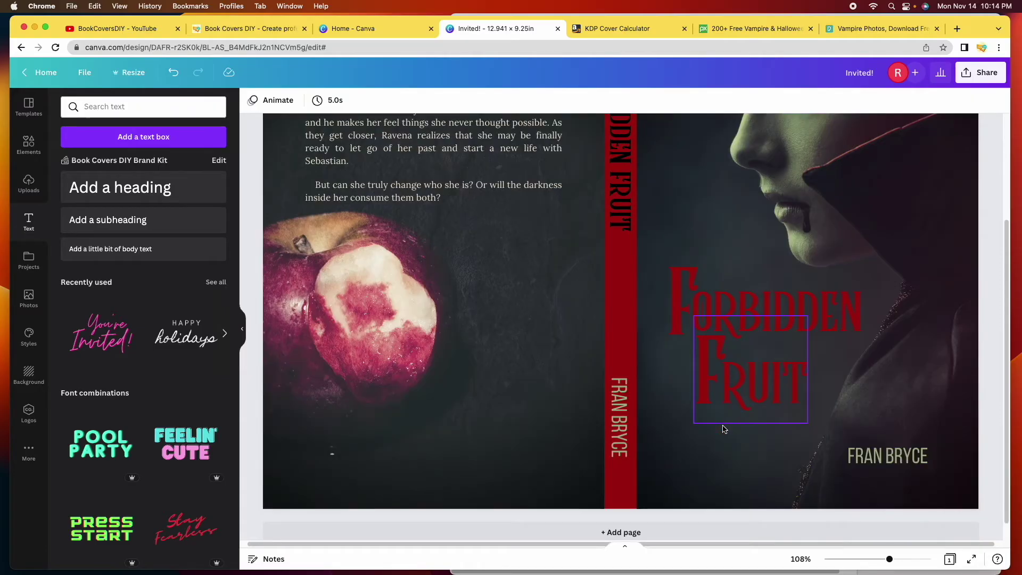
Colour the spine author name with the beige document swatch, then undo the colour change
click(617, 420)
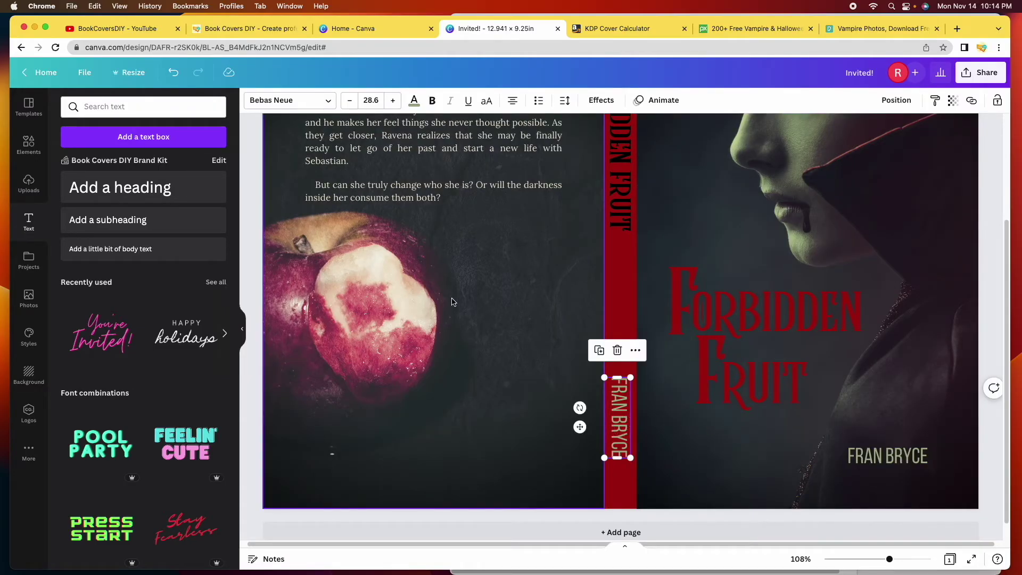
click(414, 101)
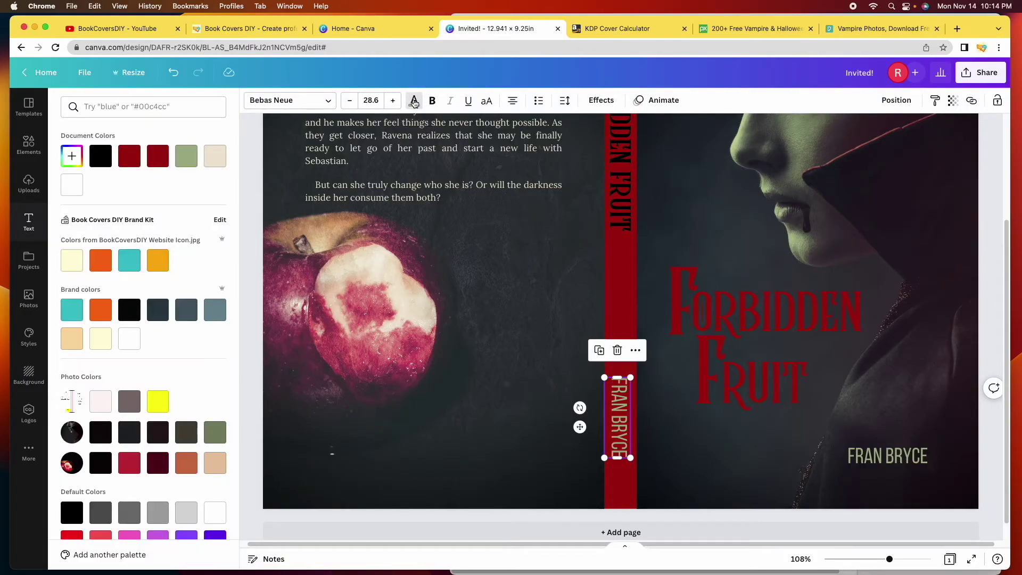
click(218, 160)
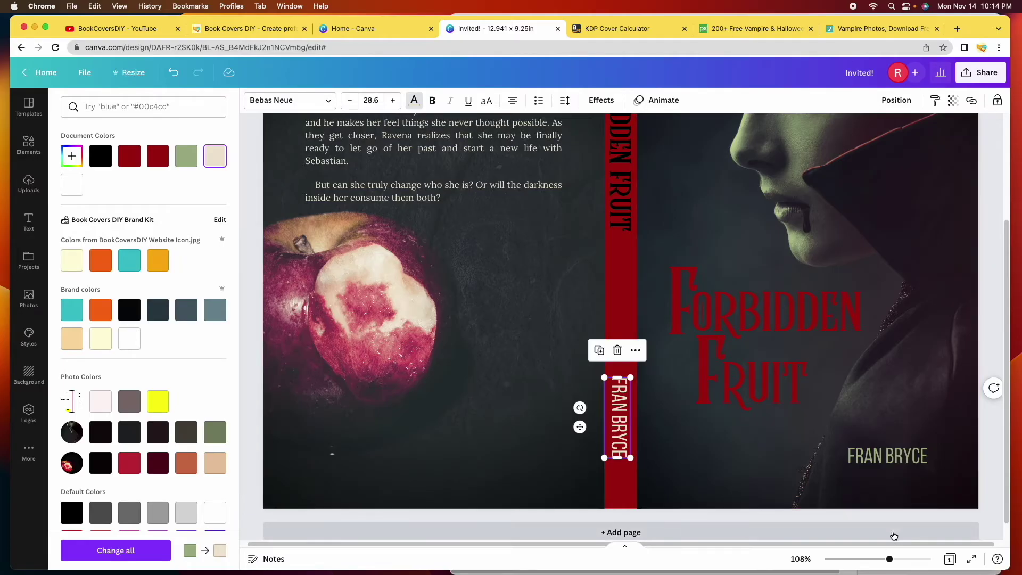
mouse_move(889, 559)
mouse_down()
mouse_move(874, 563)
mouse_move(881, 557)
mouse_up()
key(Escape)
click(171, 72)
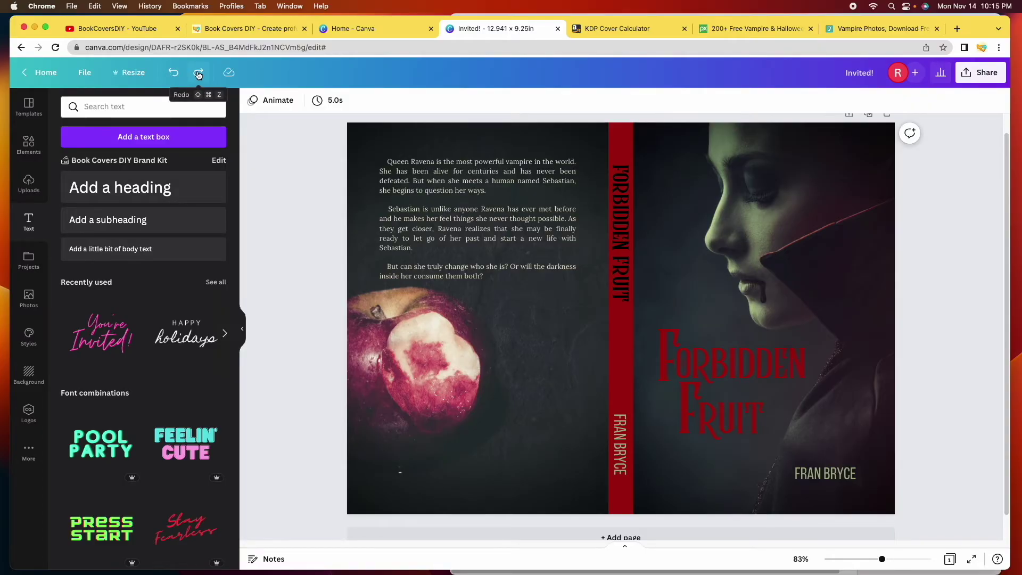
click(198, 73)
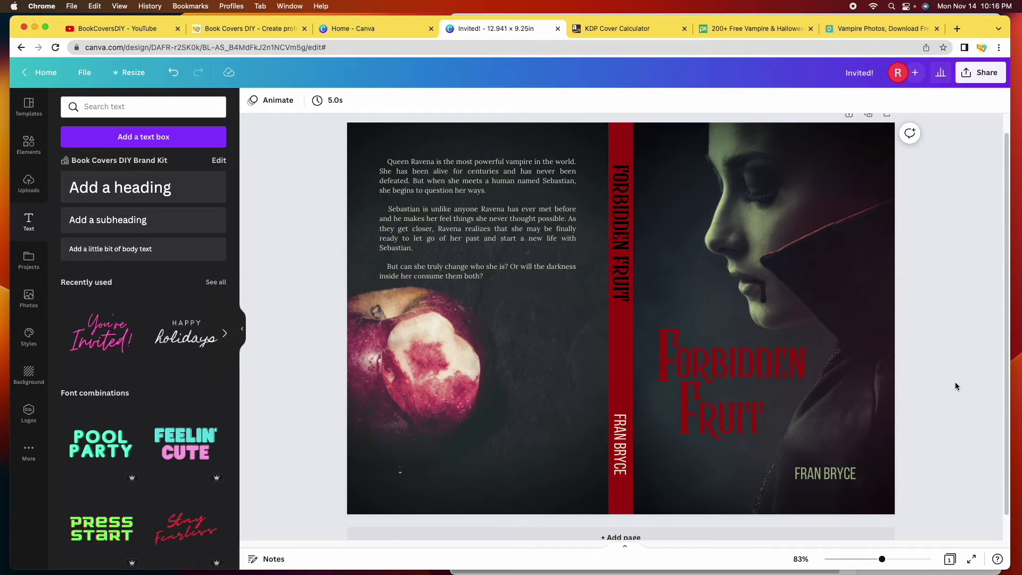
drag(881, 559, 881, 562)
scroll(785, 228, up, 1)
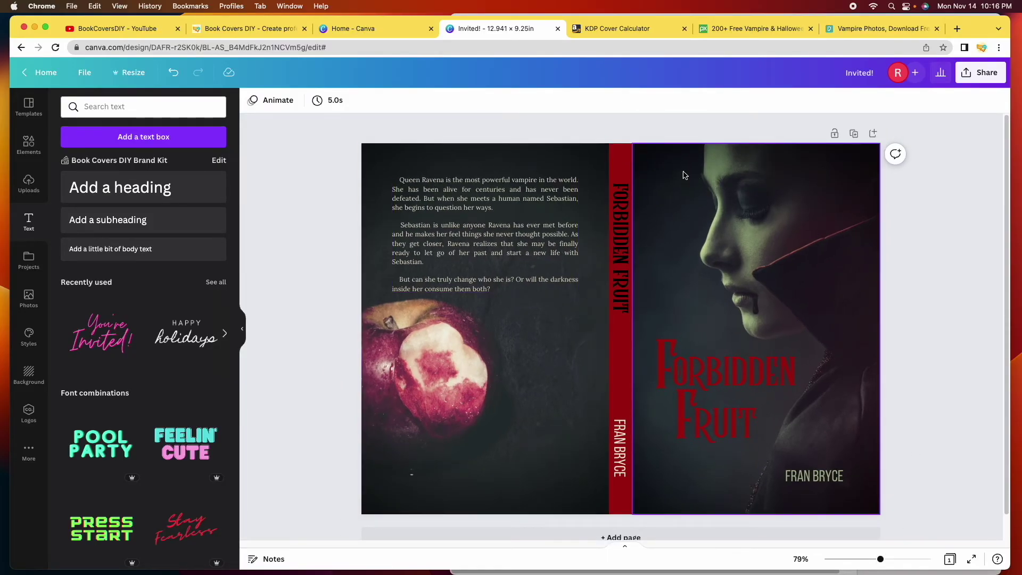
Send the red spine rectangle To back, behind the spine title and author
click(620, 165)
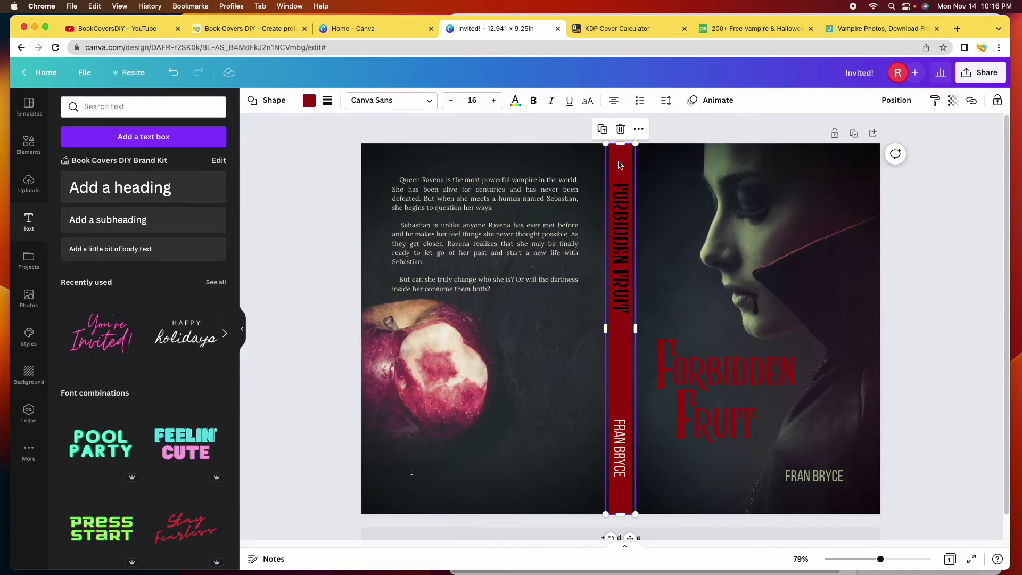
click(900, 101)
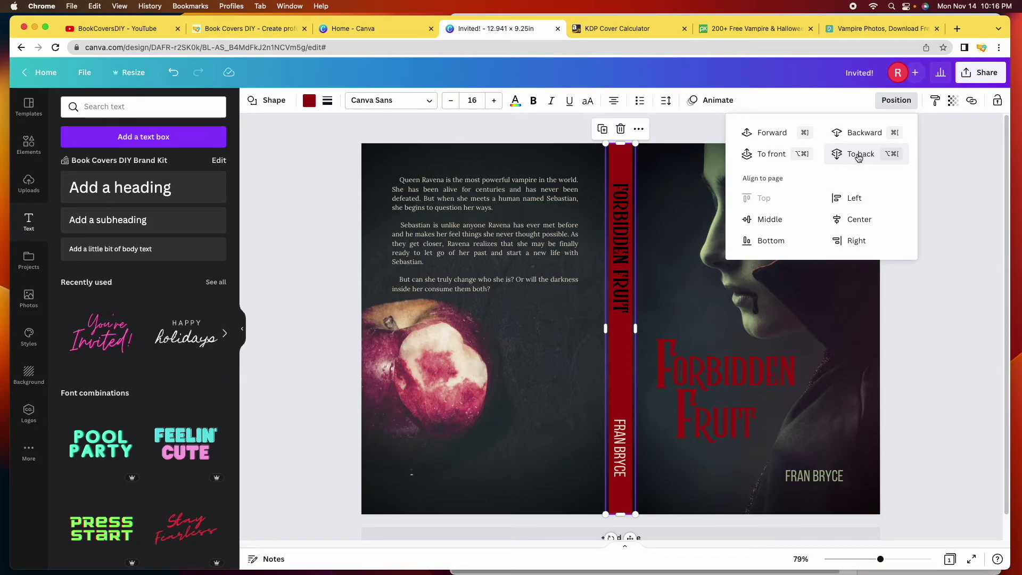
click(858, 155)
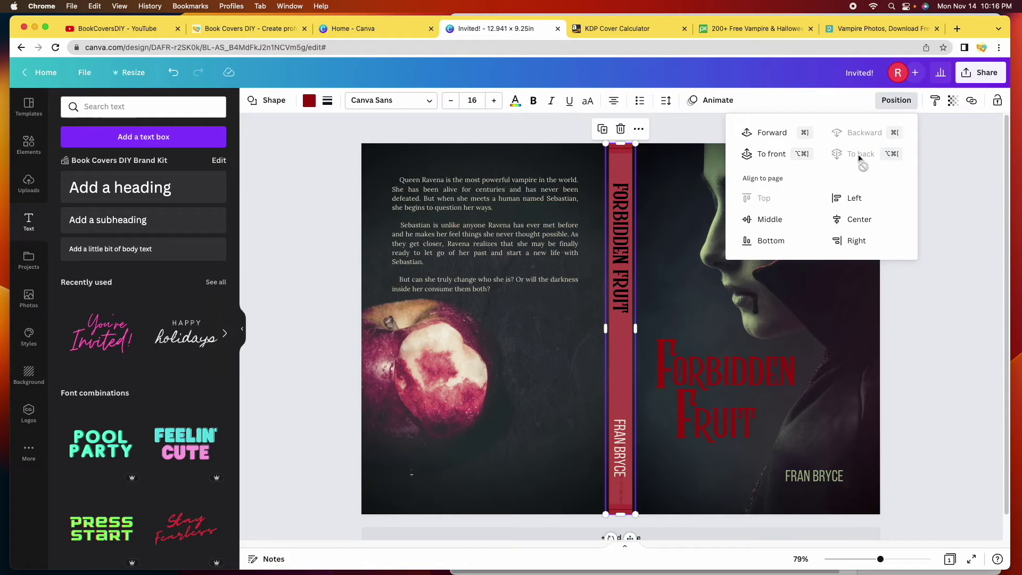
click(927, 294)
click(928, 295)
click(632, 183)
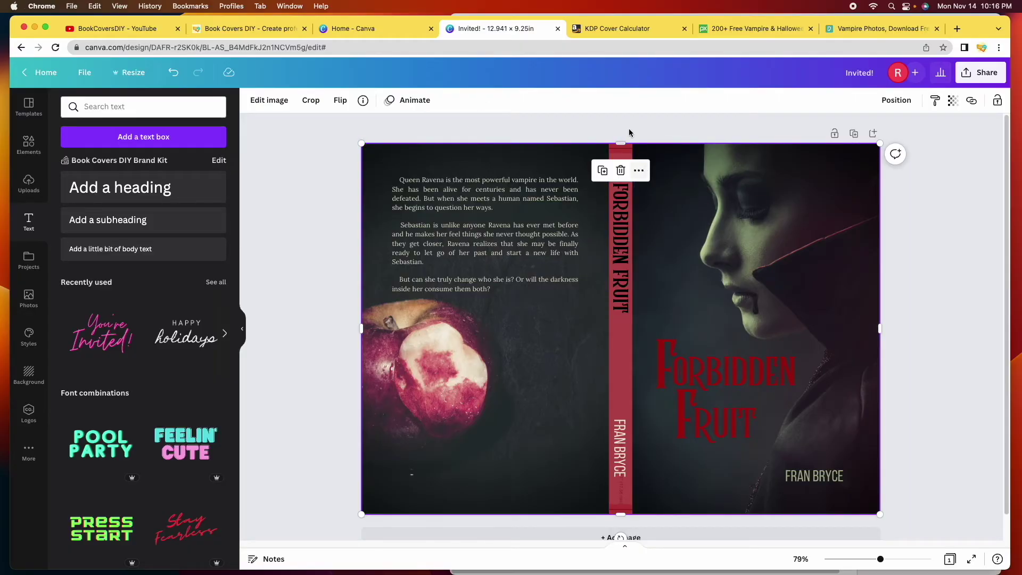
Bring the KDP template image To front, over all the cover artwork
click(896, 100)
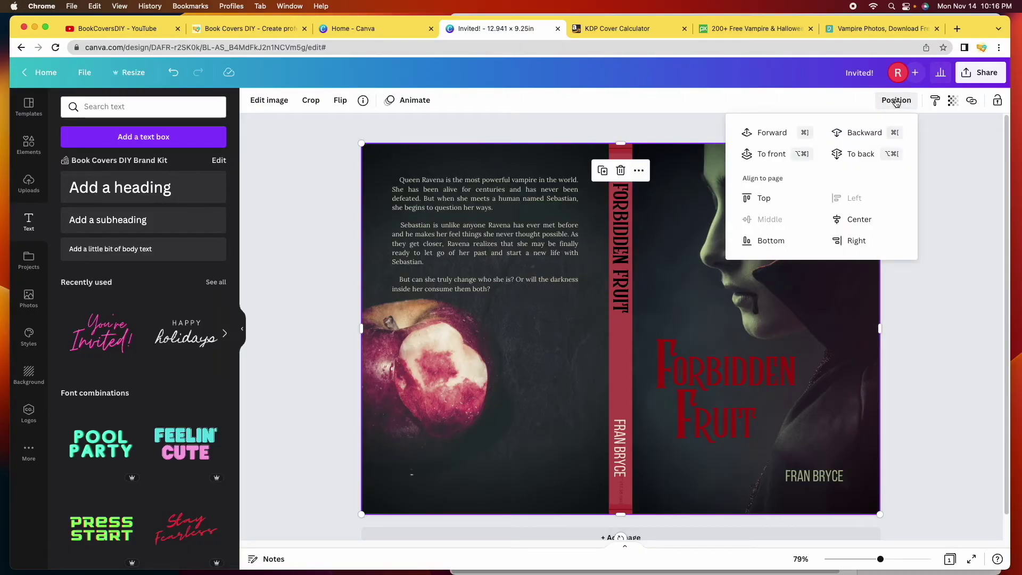
click(773, 155)
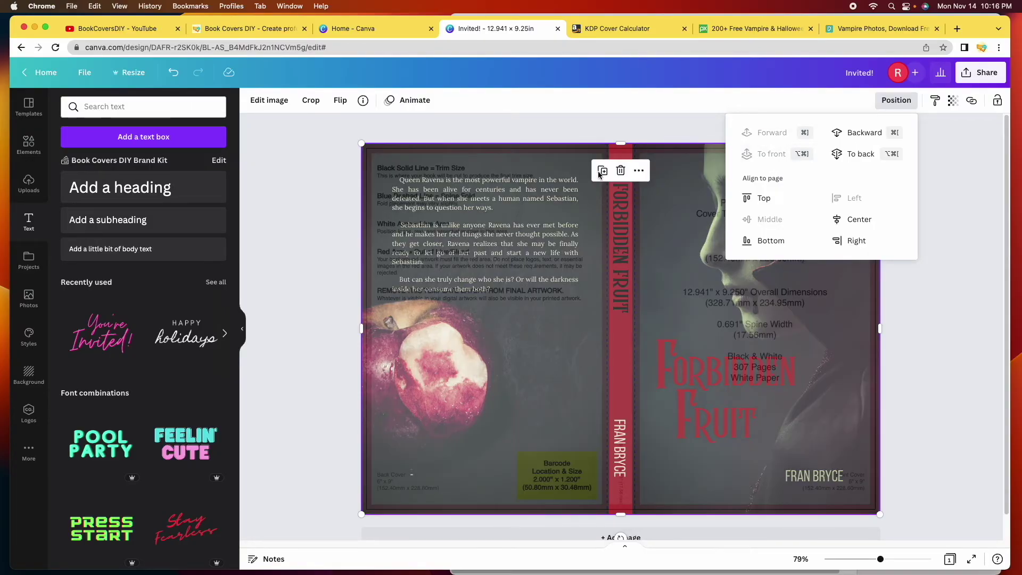
click(716, 238)
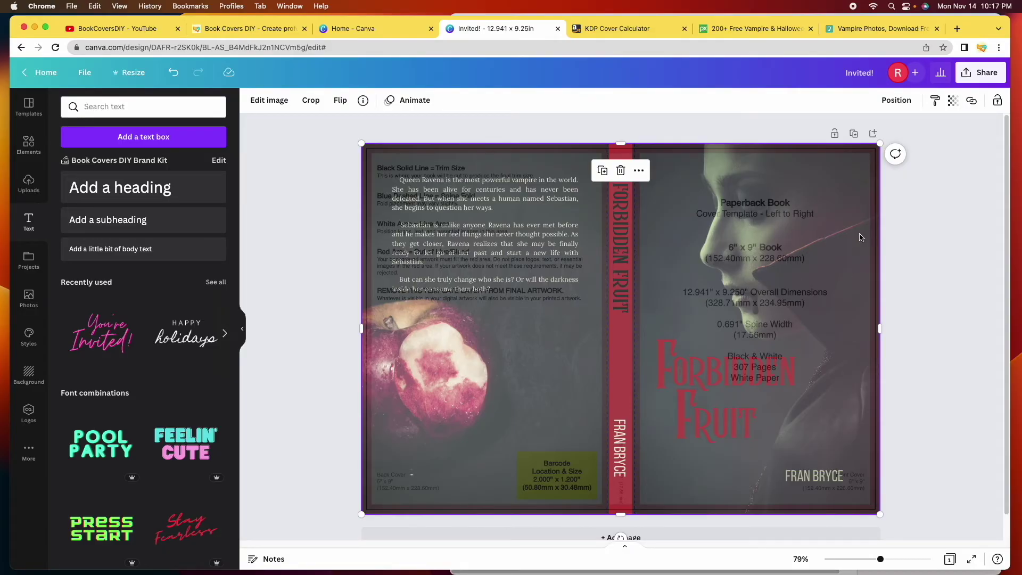
Set the KDP template overlay's transparency to 40 so guides and artwork both show
click(953, 106)
drag(869, 146, 951, 154)
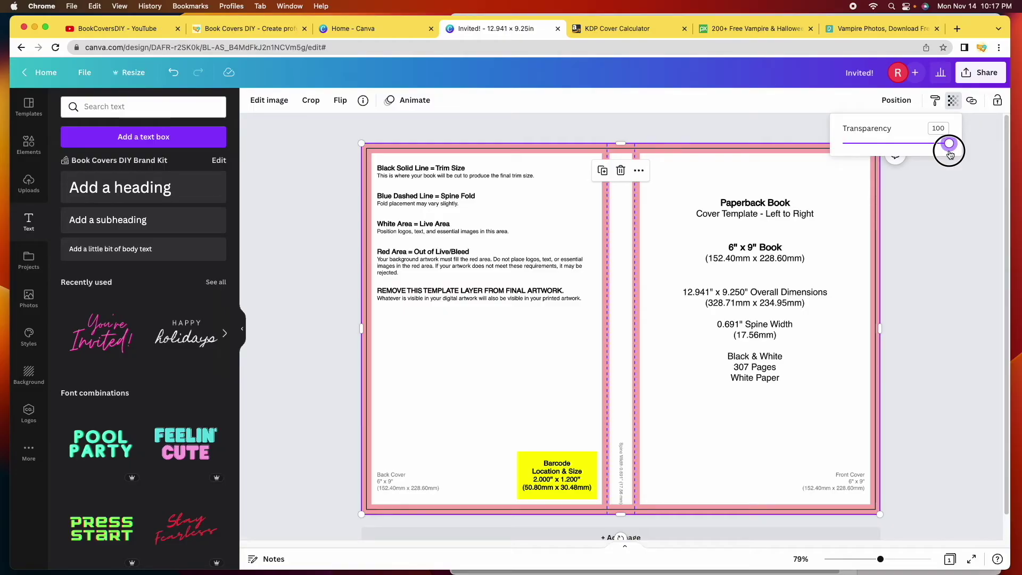
drag(950, 154, 885, 152)
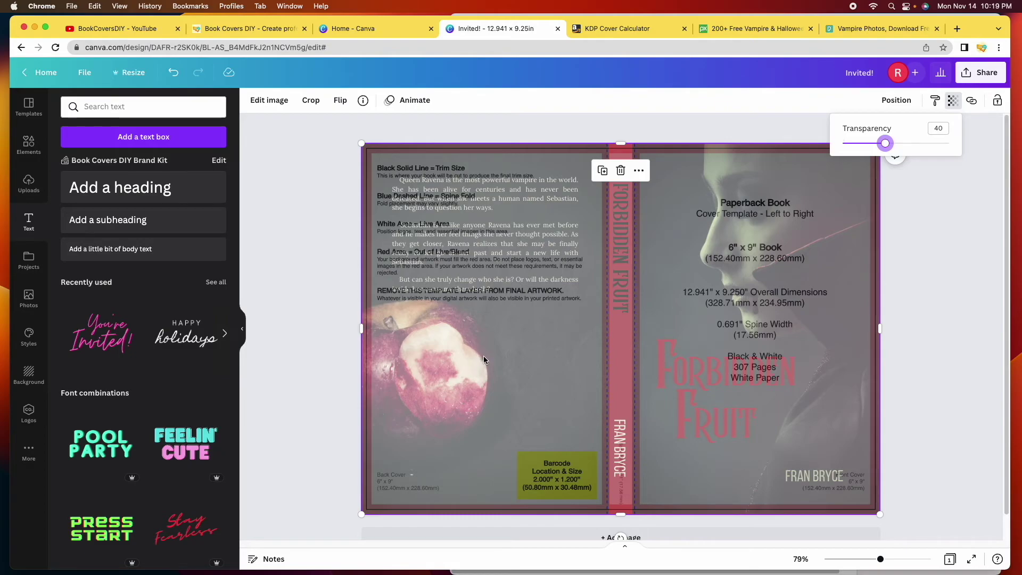
Zoom to 80% and drop the template overlay's transparency to 0
drag(880, 558, 894, 559)
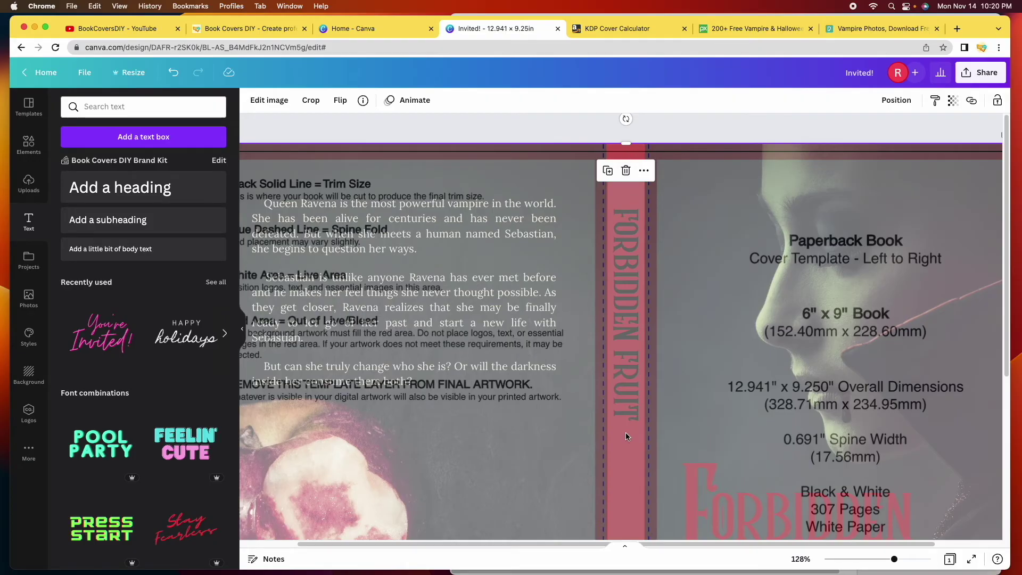
scroll(624, 421, down, 3)
scroll(625, 421, down, 5)
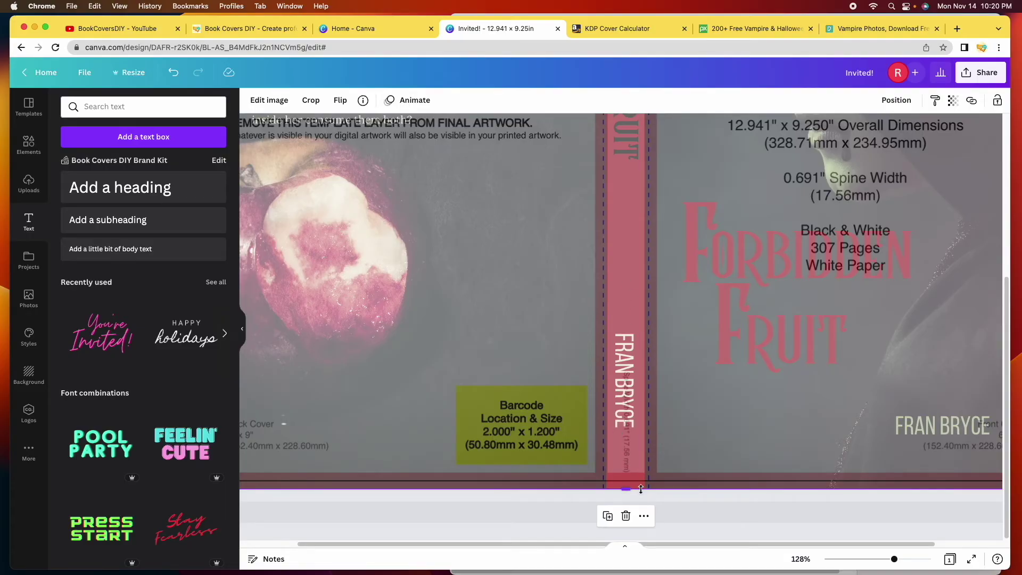
drag(893, 559, 880, 559)
click(952, 100)
drag(948, 143, 837, 143)
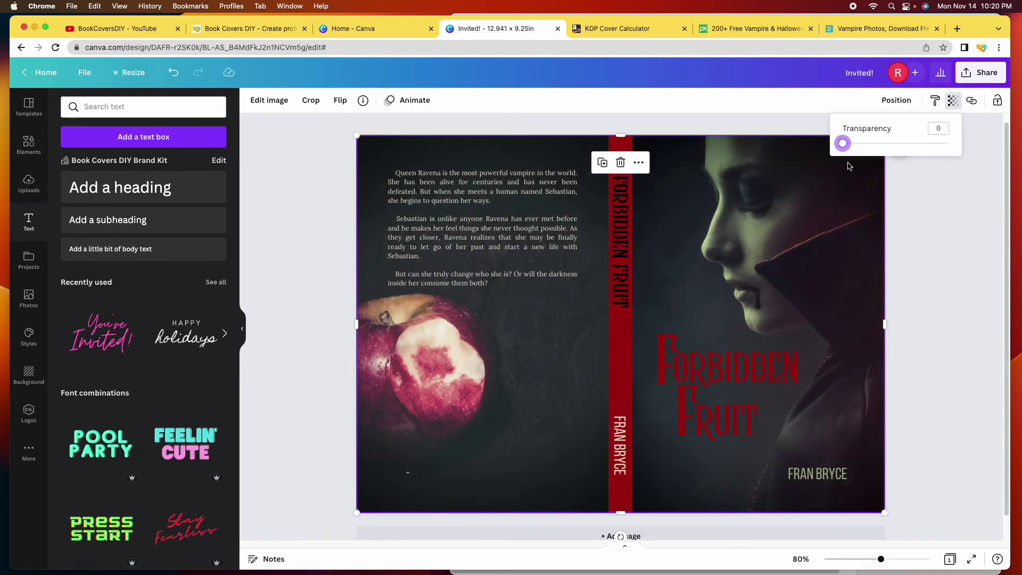
click(940, 292)
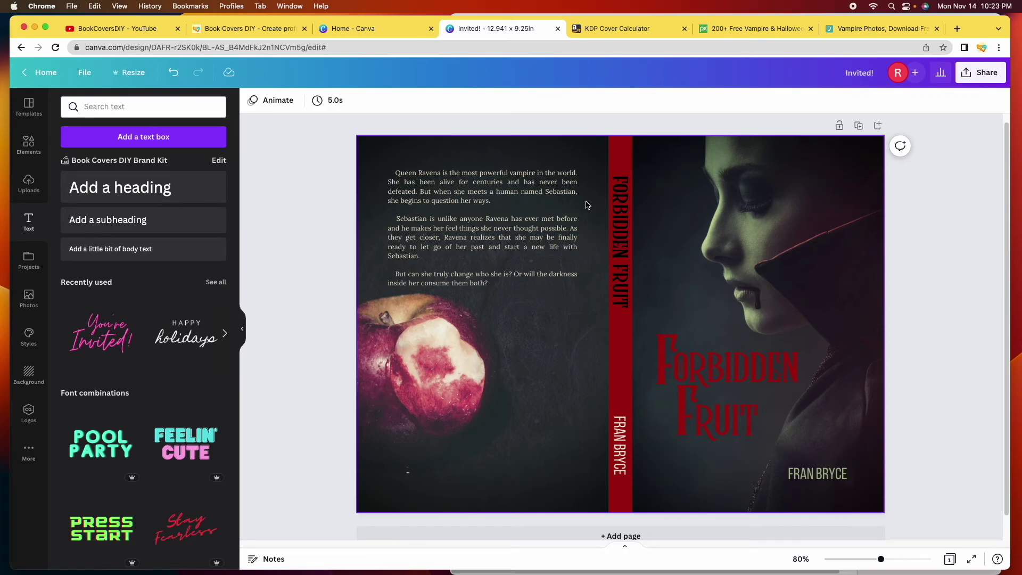
Select the KDP template overlay, raise its transparency to 100, and delete it
click(587, 205)
click(739, 131)
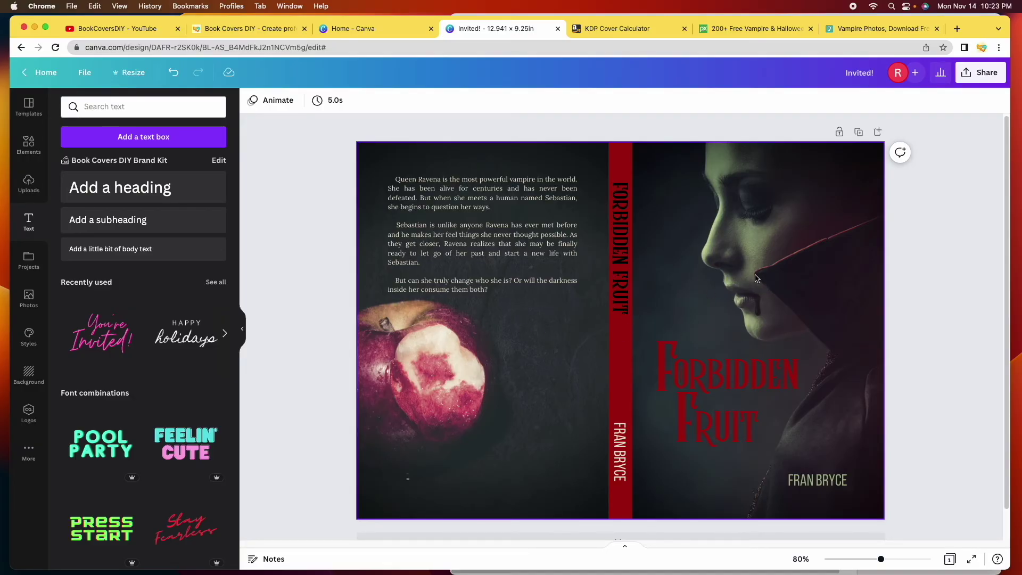
click(722, 270)
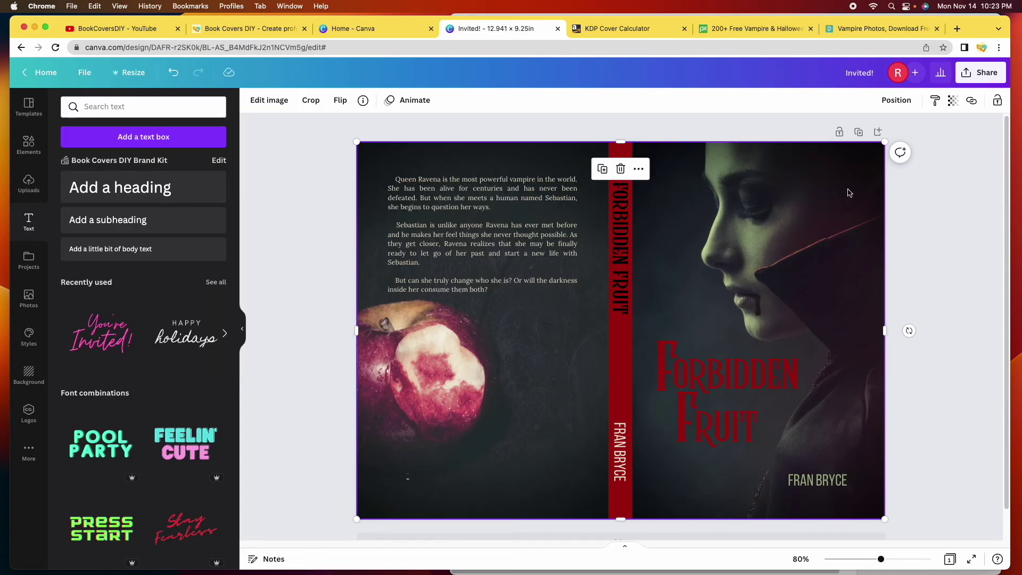
click(953, 102)
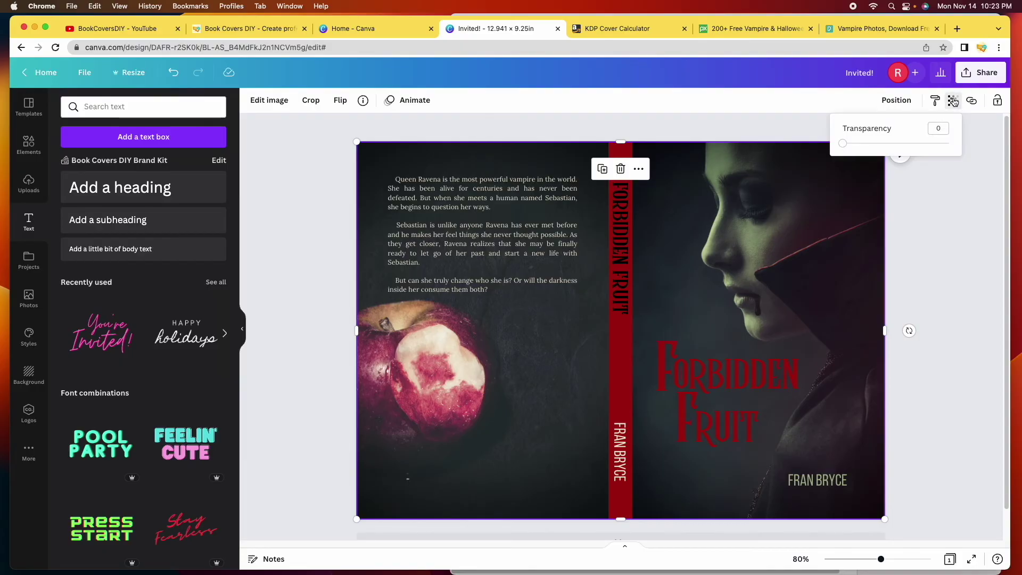
drag(843, 143, 956, 162)
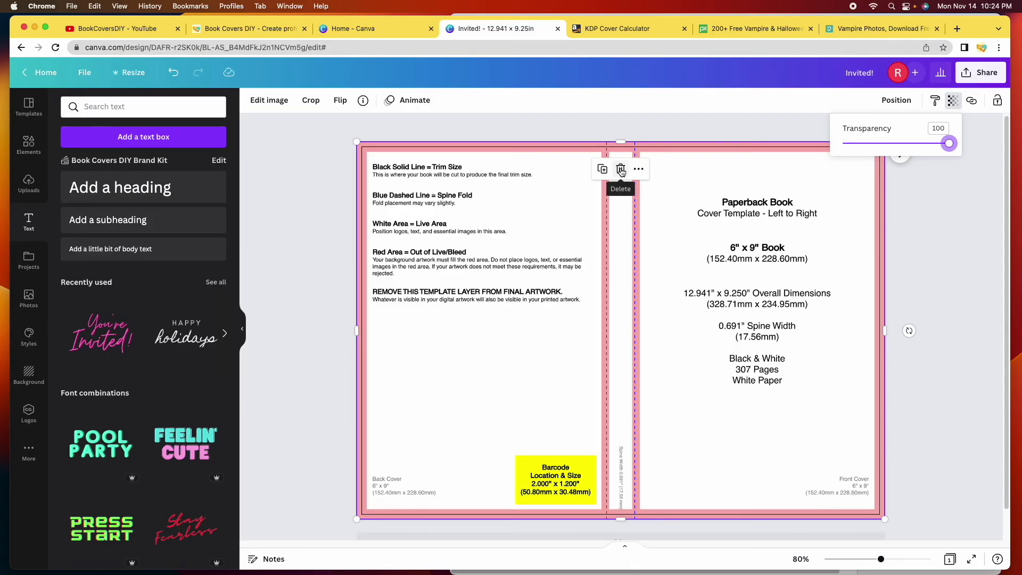
click(620, 170)
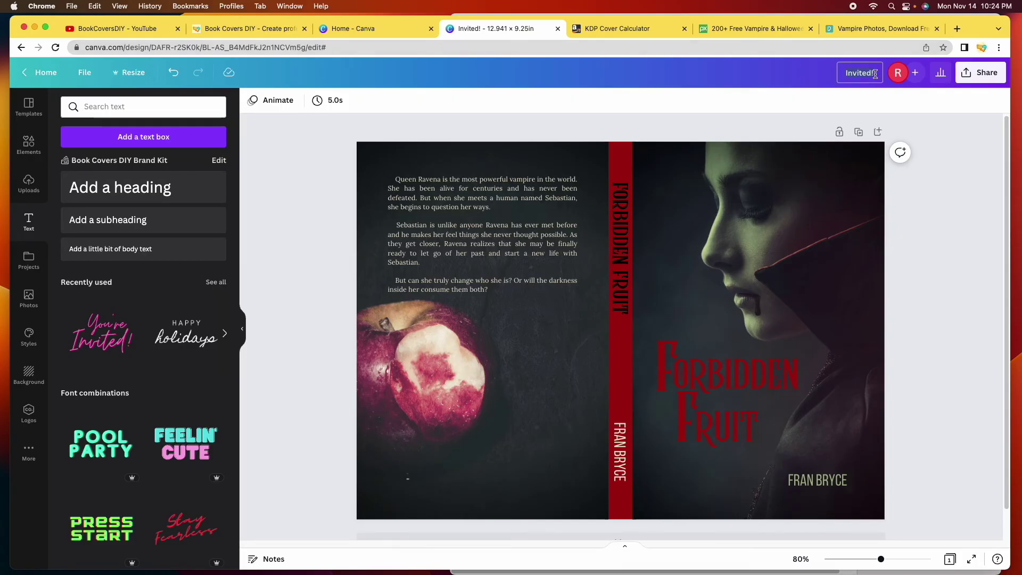
Rename the design to 'Forbidden Fruit Paperback Print Cover'
key(BackSpace)
text(Forbidden Fru)
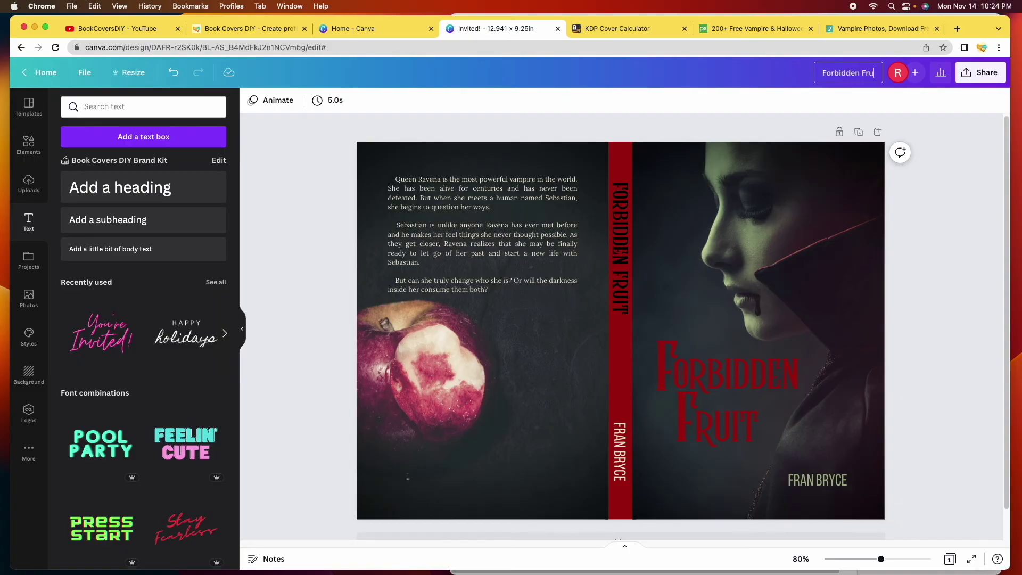
text(it PaperPrint)
text( Cover)
click(833, 73)
text(Paperback)
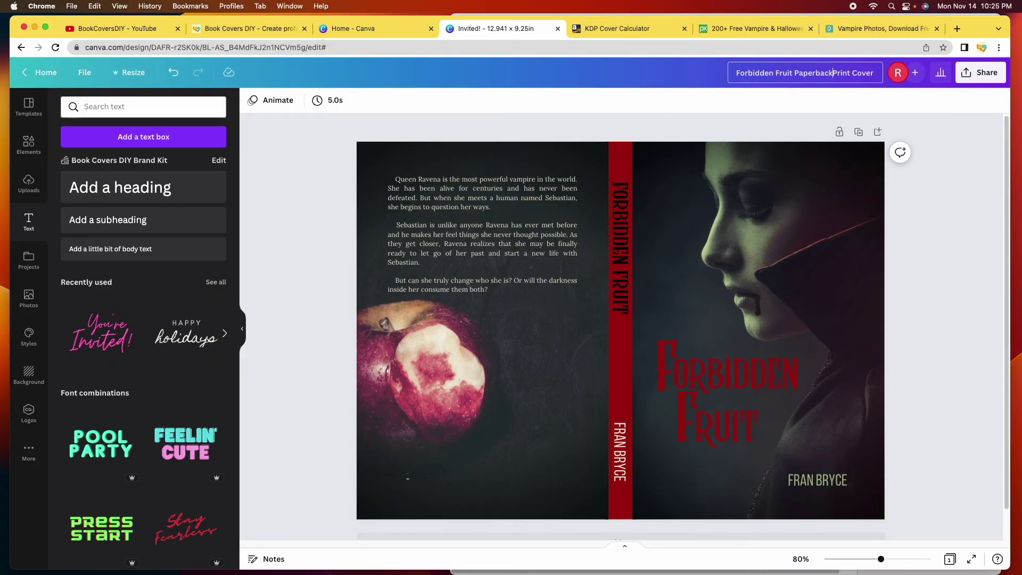
key(Return)
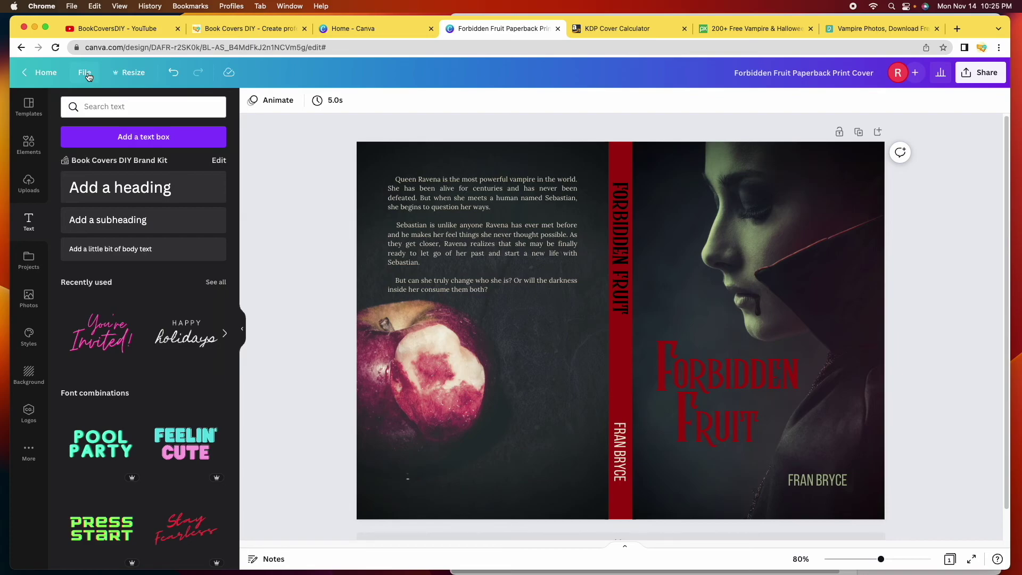
click(83, 76)
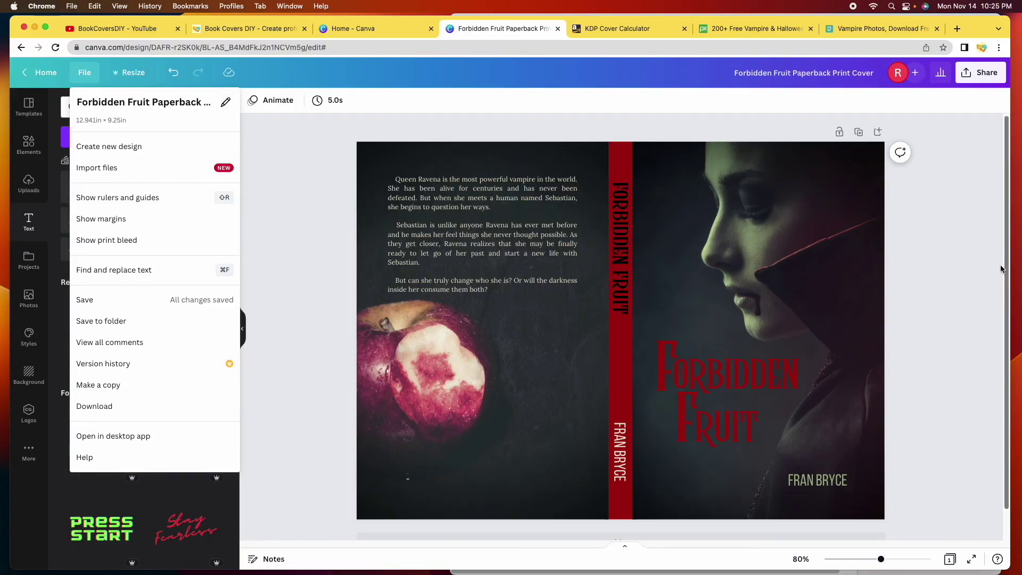
click(960, 270)
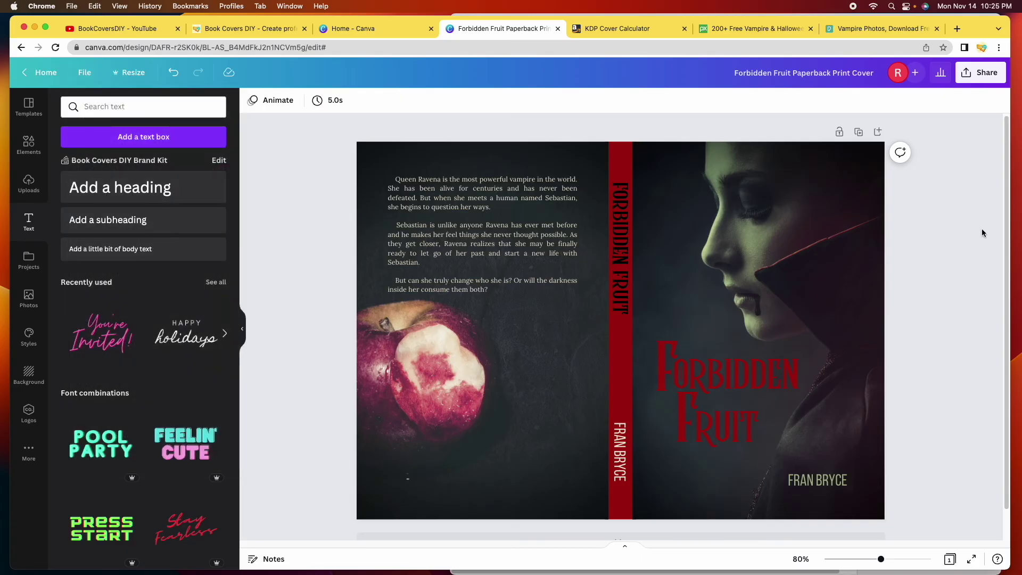
Download the cover as a PDF Print file with Flatten PDF turned on
click(992, 81)
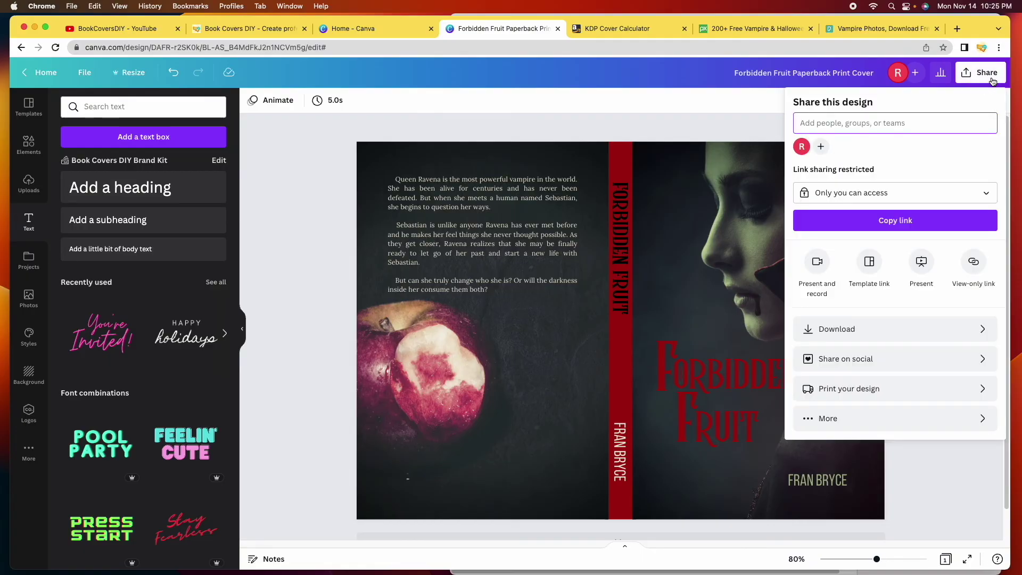
click(893, 329)
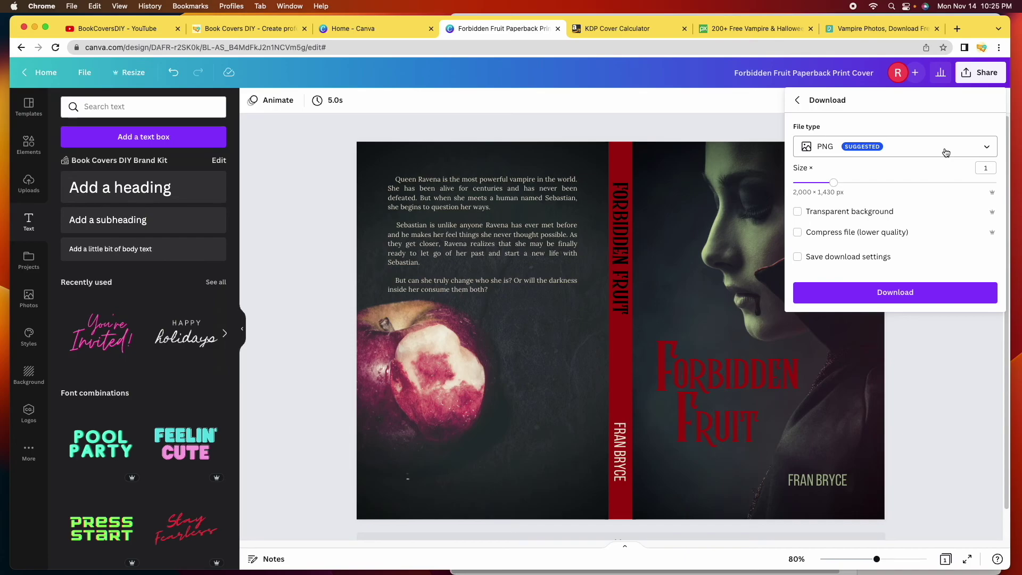
click(945, 153)
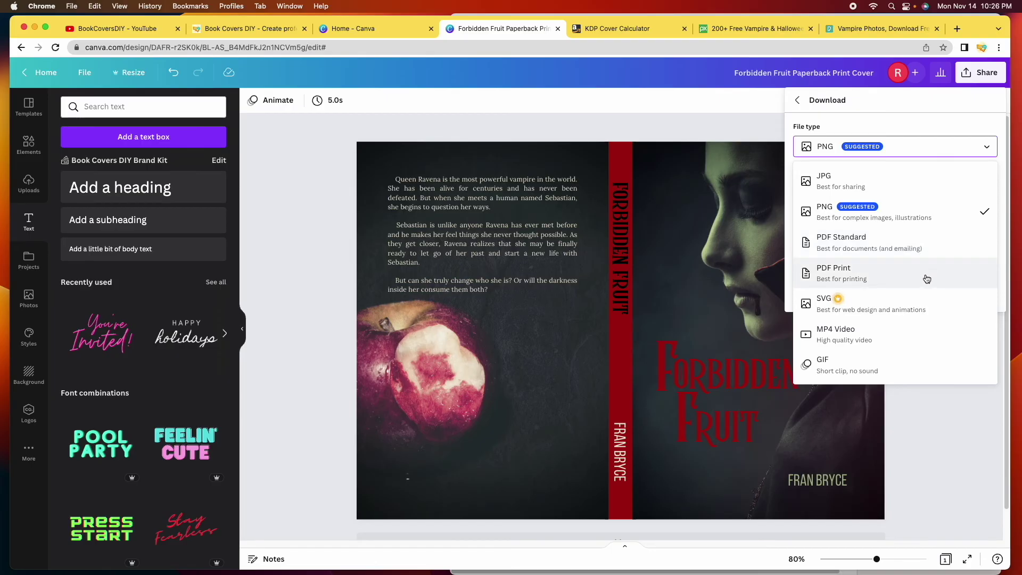
click(899, 275)
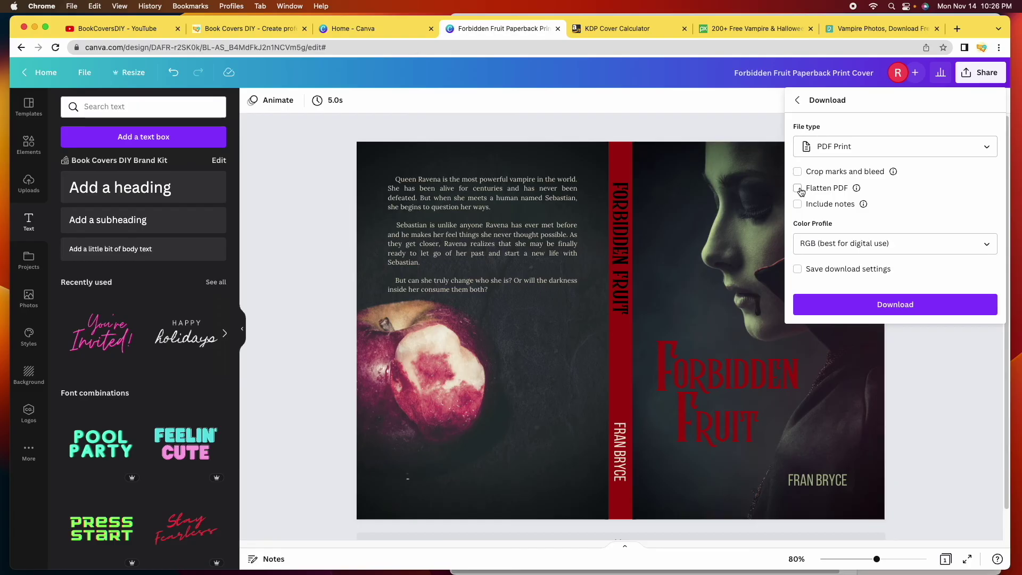
click(797, 189)
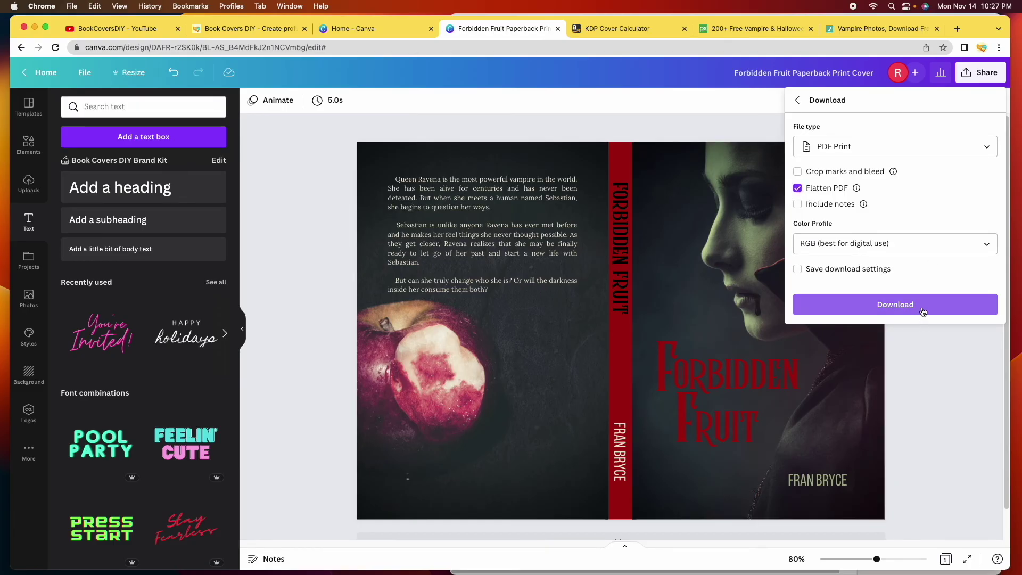
click(924, 312)
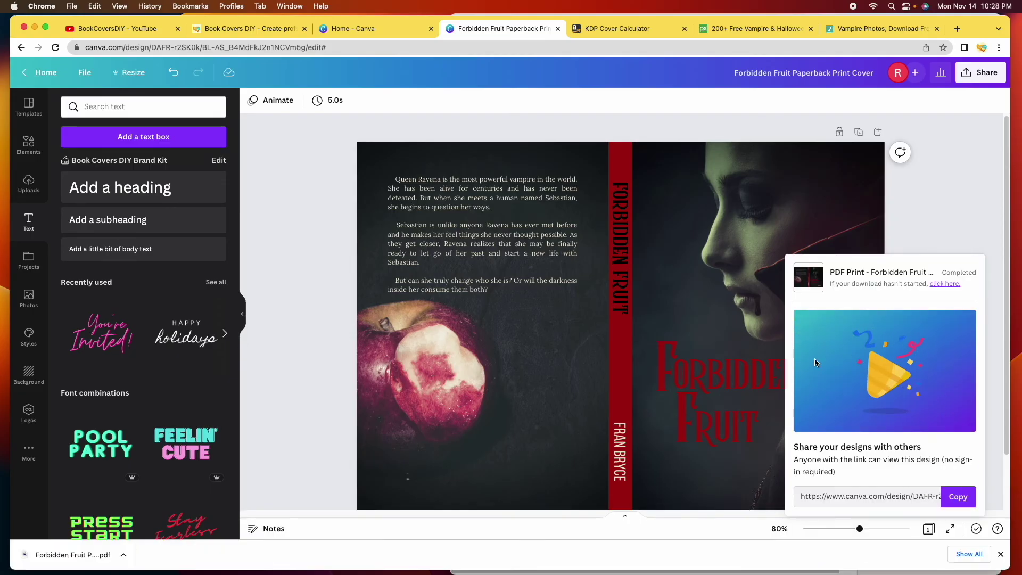
Download a PNG copy of the cover, then open the downloaded cover PDF in Chrome
click(960, 221)
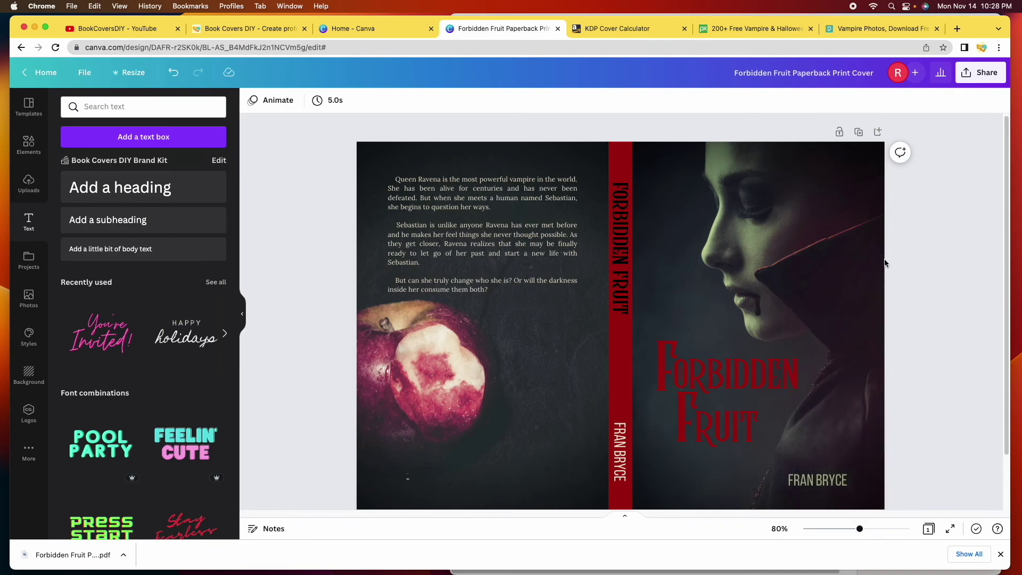
click(991, 78)
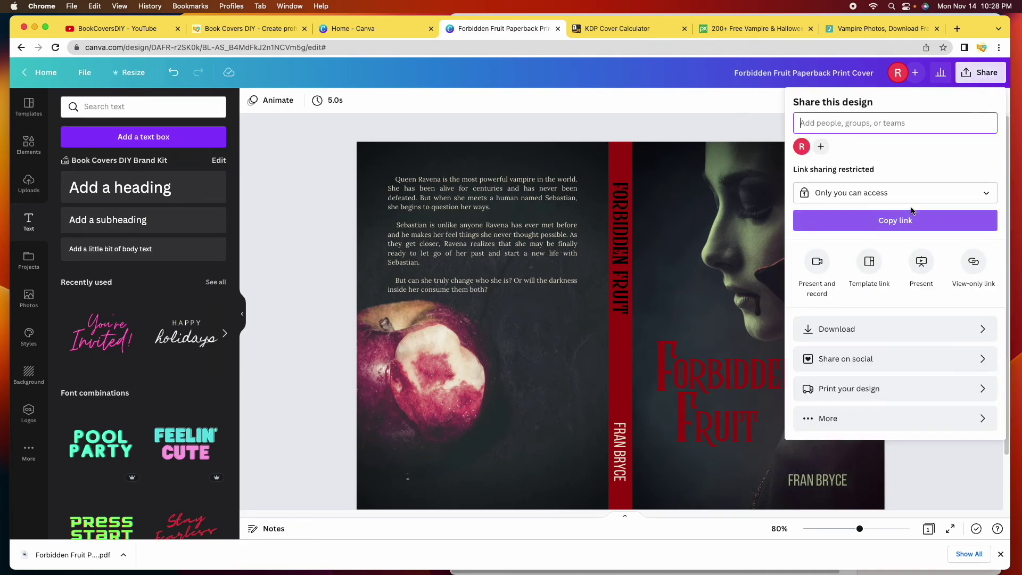
click(862, 326)
click(911, 221)
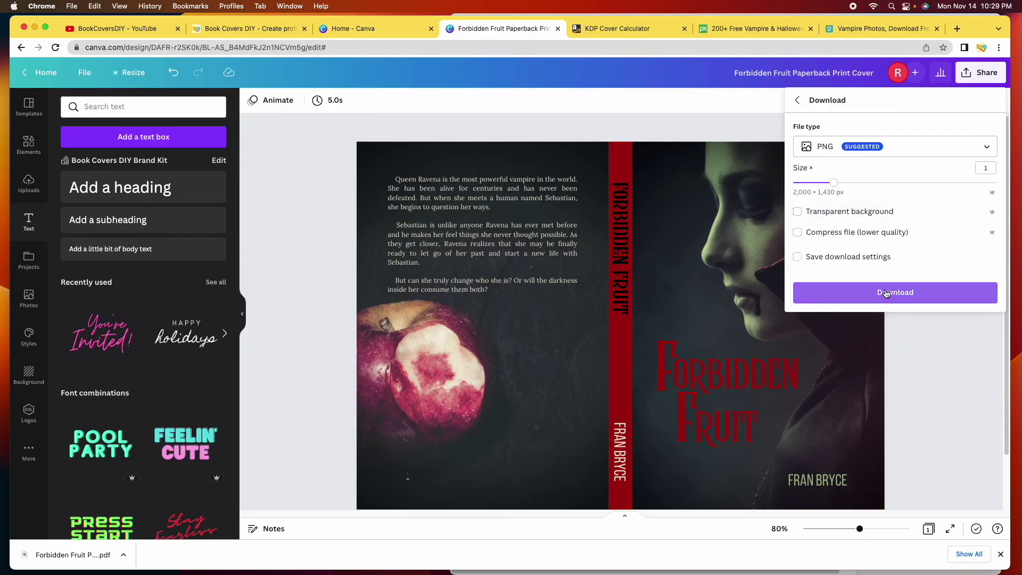
click(888, 295)
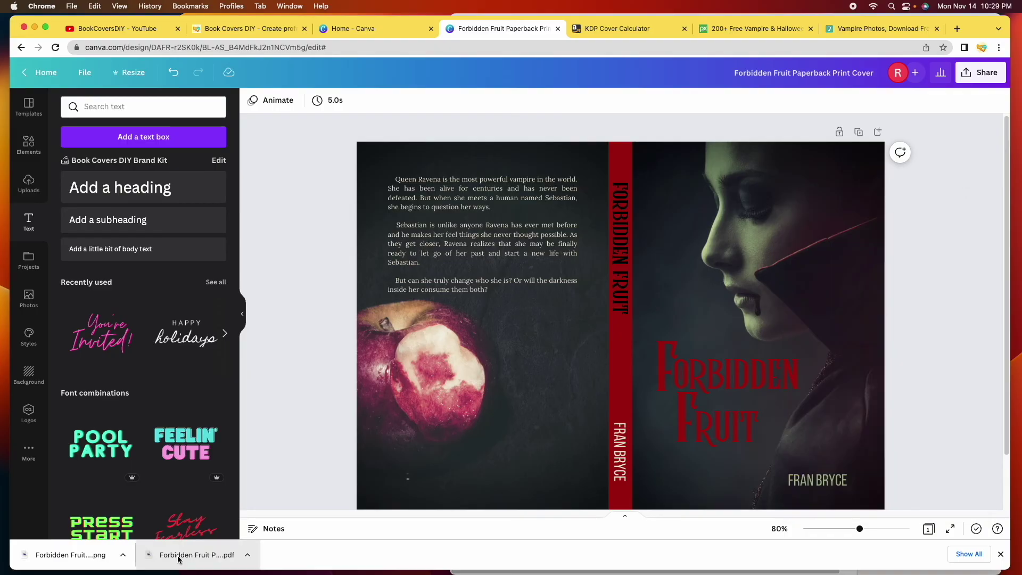
click(179, 556)
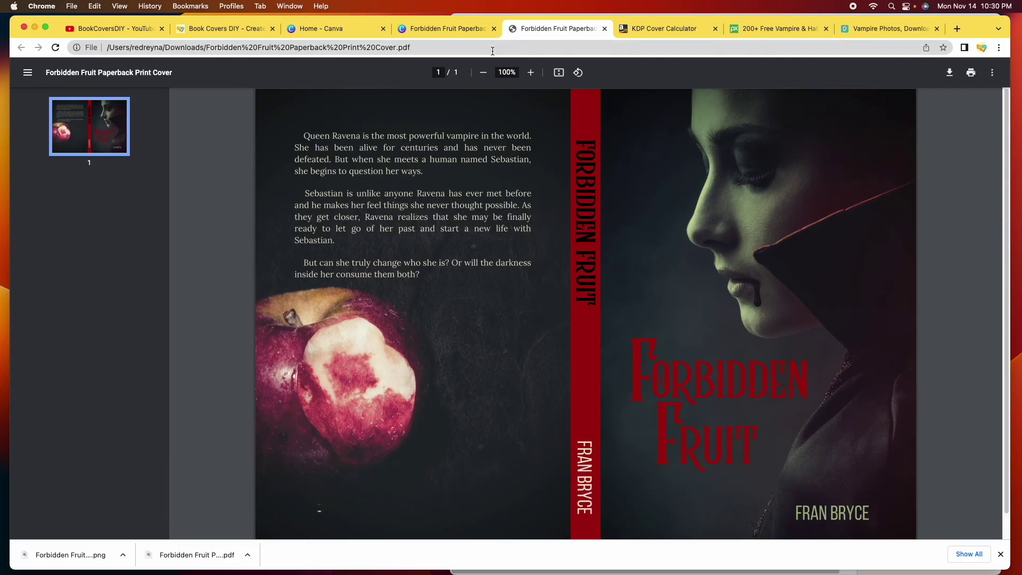
Open the downloaded Forbidden Fruit cover PNG from Chrome's downloads bar in Preview
click(88, 554)
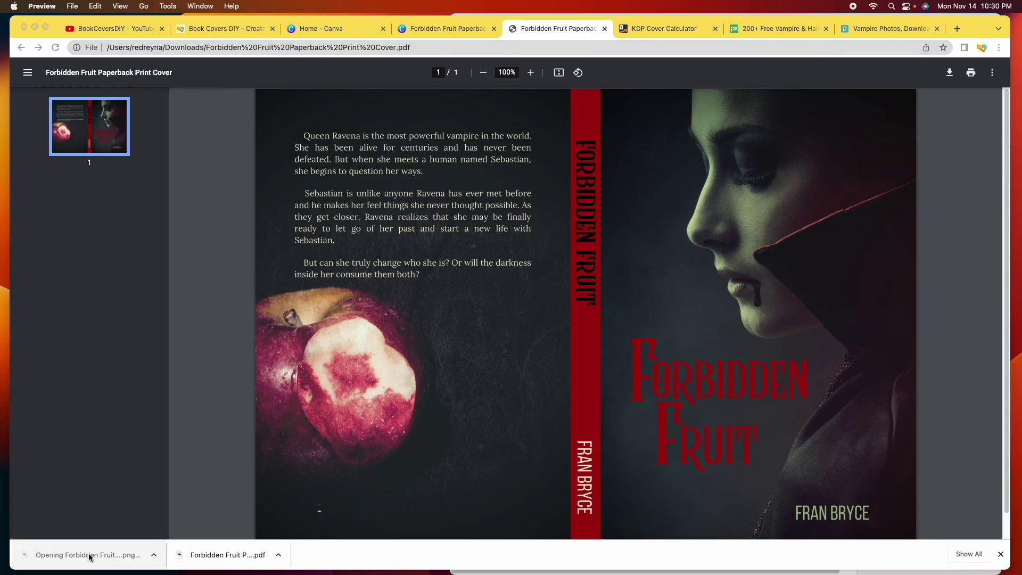
Move the Preview window showing the PNG cover to the right for inspection
drag(318, 26, 463, 32)
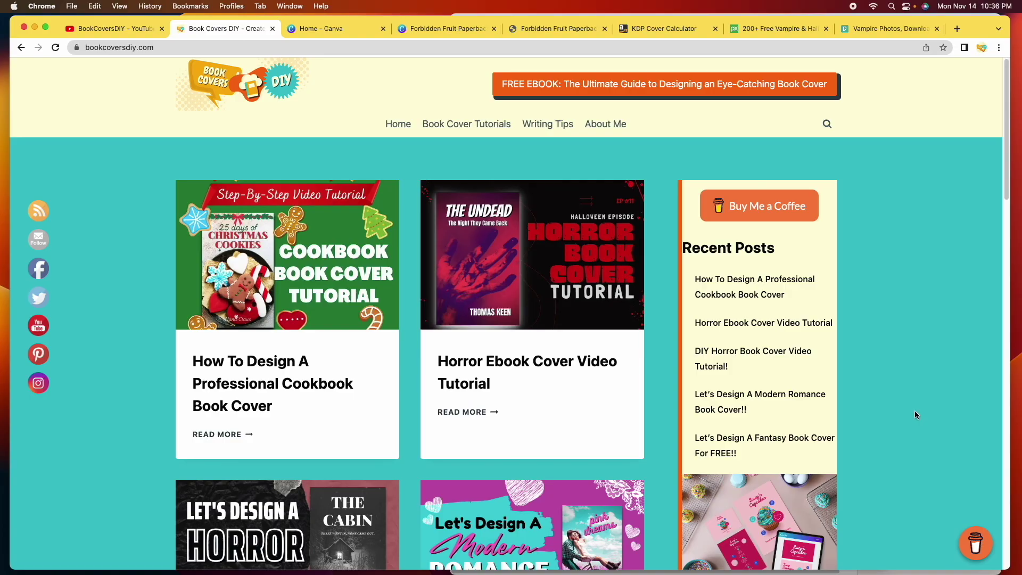
Go to the FREE EBOOK page and scroll down to its sign-up form
click(662, 92)
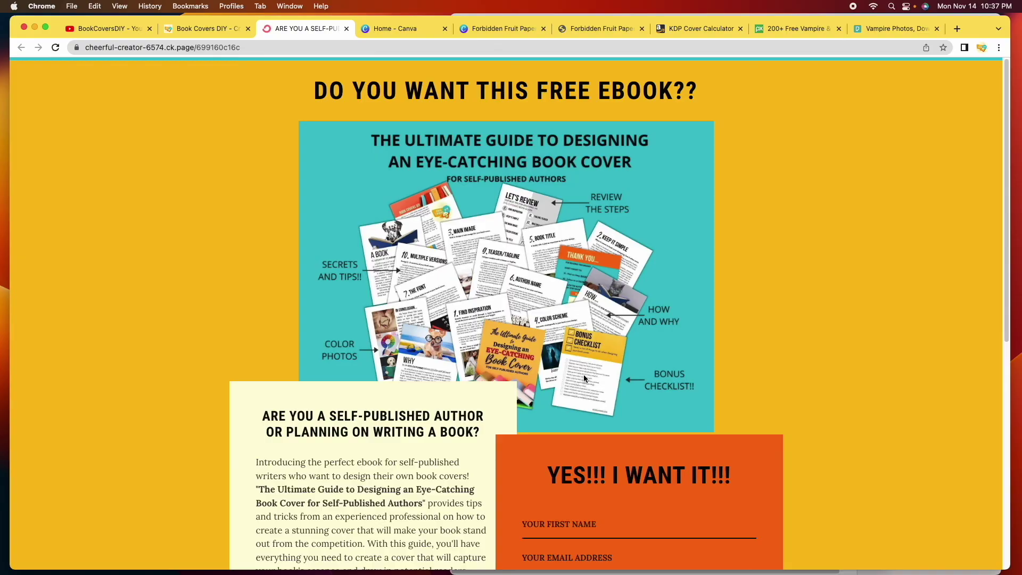
scroll(583, 379, down, 3)
scroll(582, 378, down, 2)
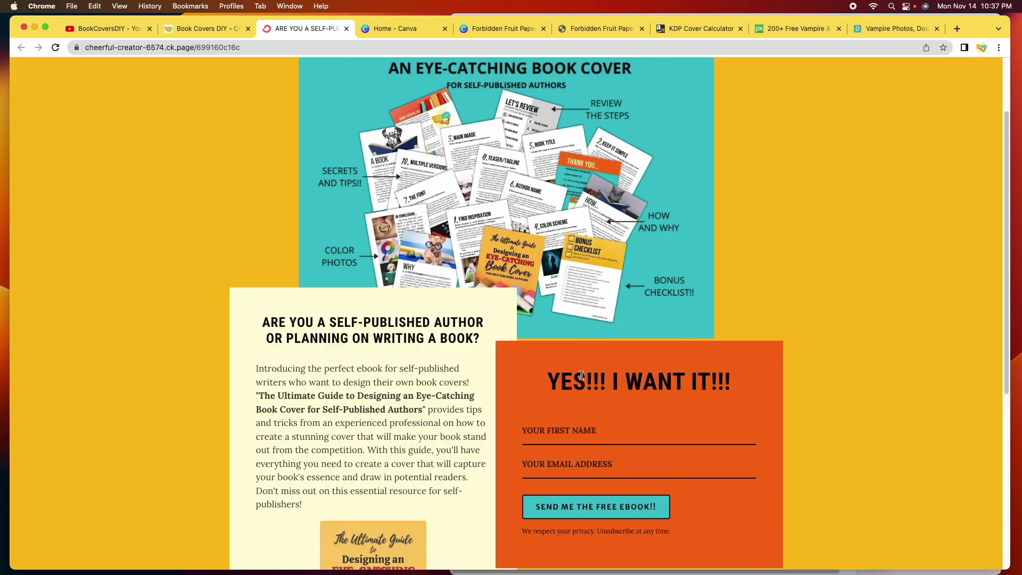